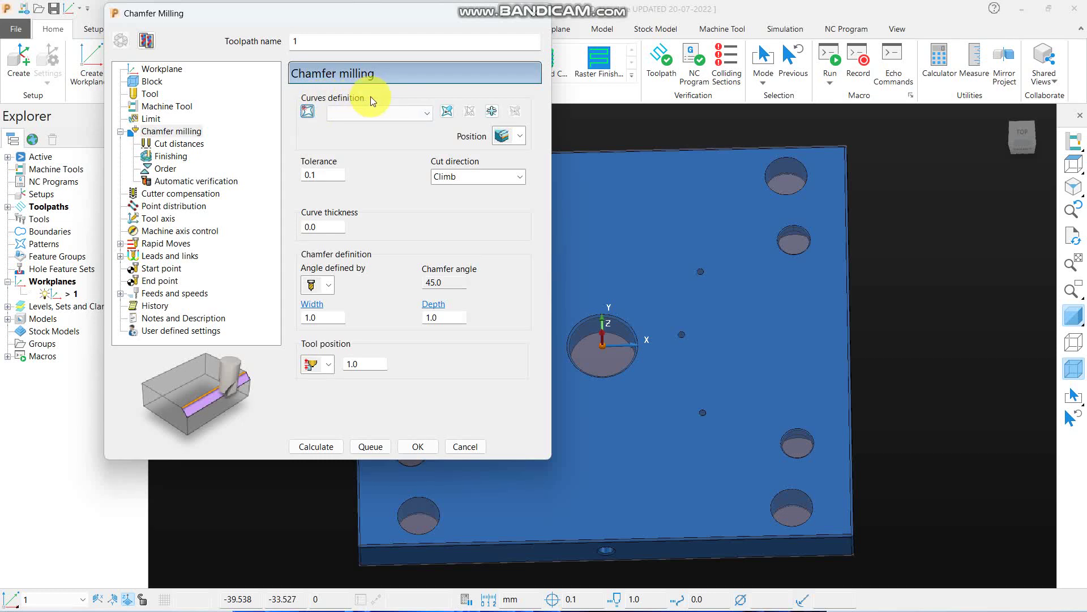
# Review the curve, position, chamfer angle and tool position options of the chamfer milling toolpath, leaving the settings closed.
pyautogui.click(377, 111)
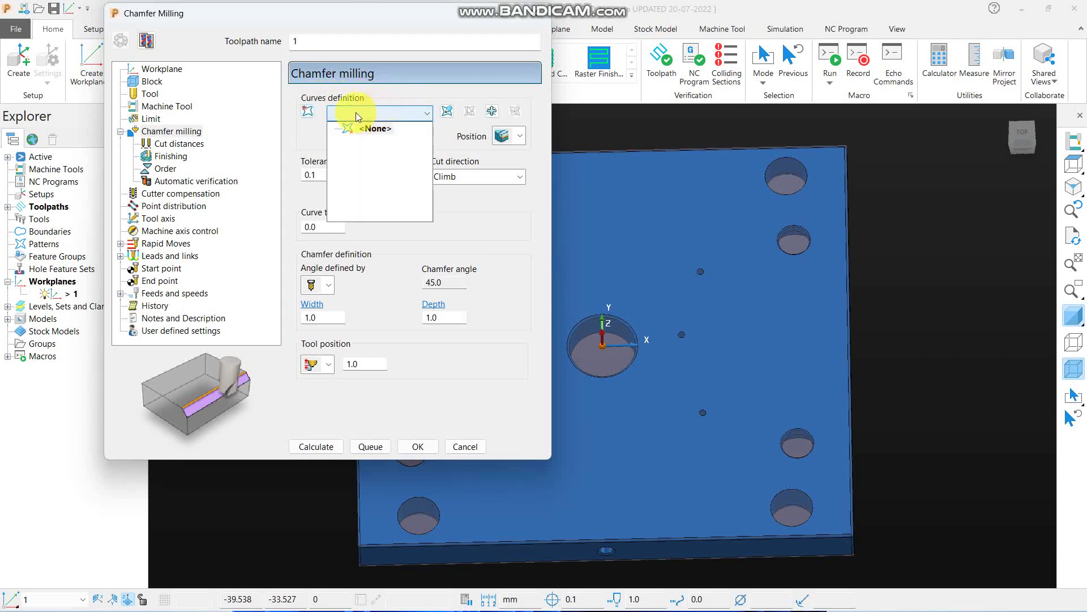
pyautogui.click(376, 111)
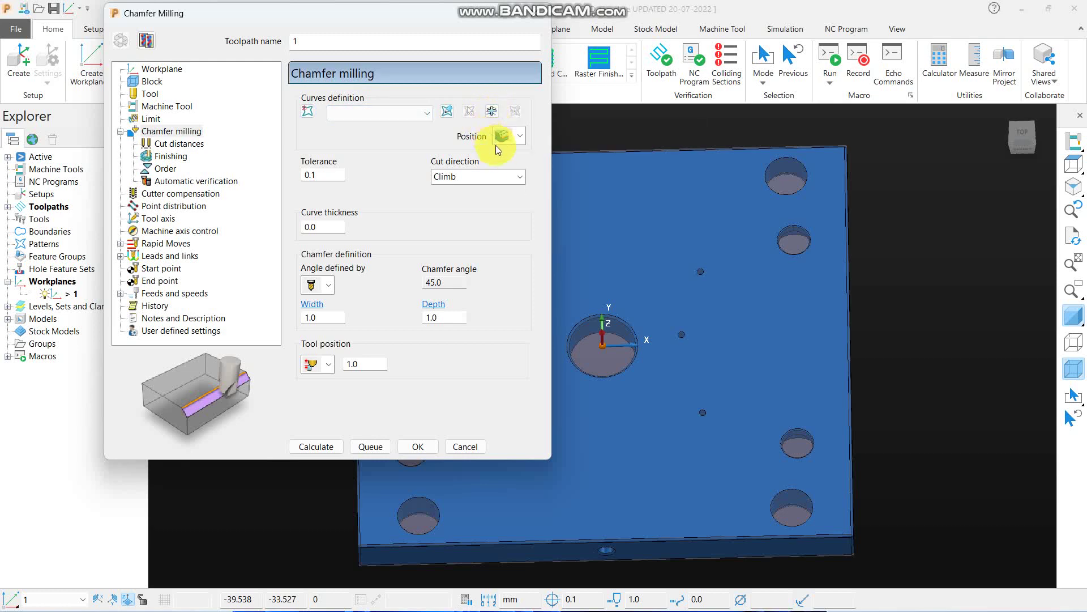
pyautogui.click(521, 136)
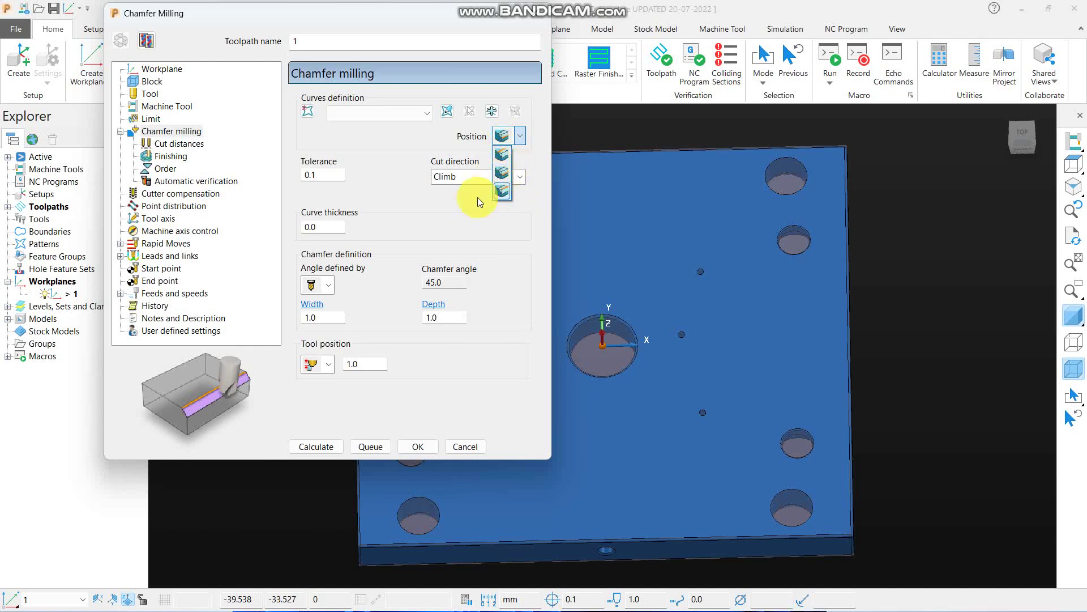
pyautogui.click(331, 288)
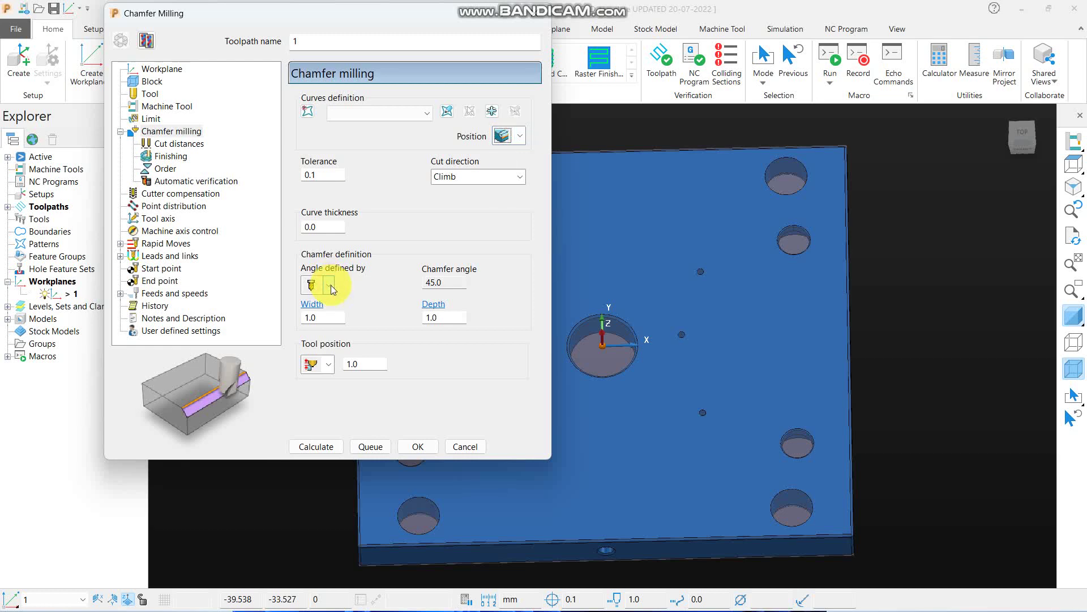
pyautogui.click(332, 288)
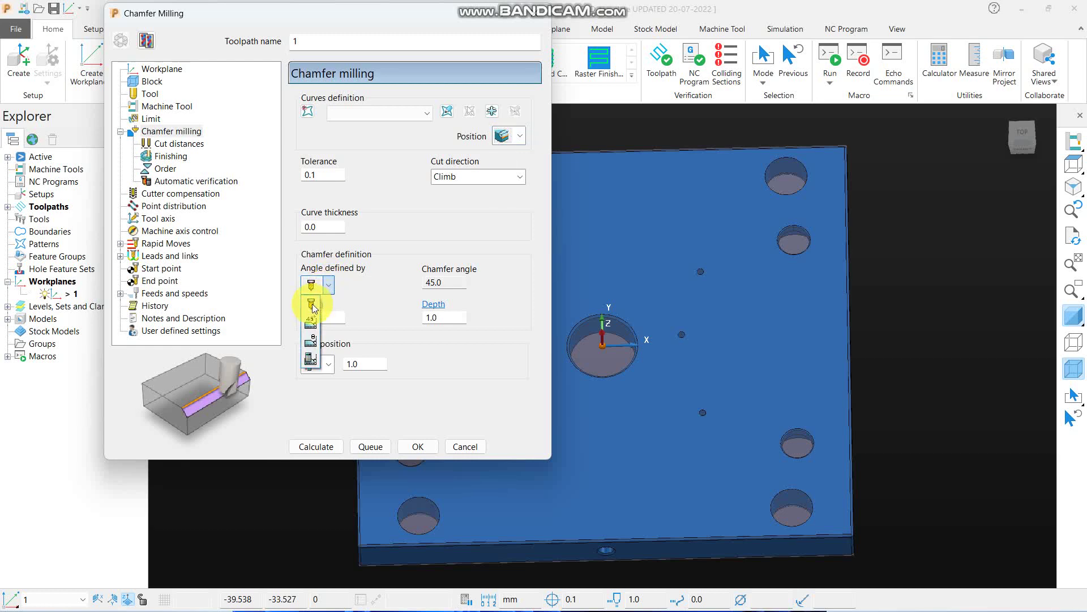
pyautogui.click(310, 359)
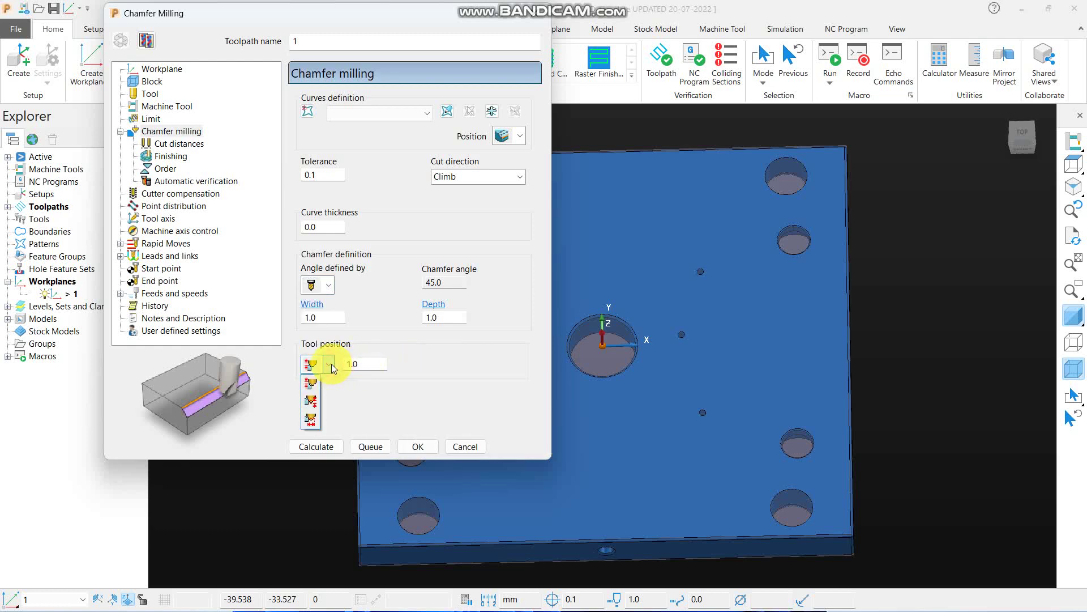
pyautogui.click(318, 364)
pyautogui.click(310, 420)
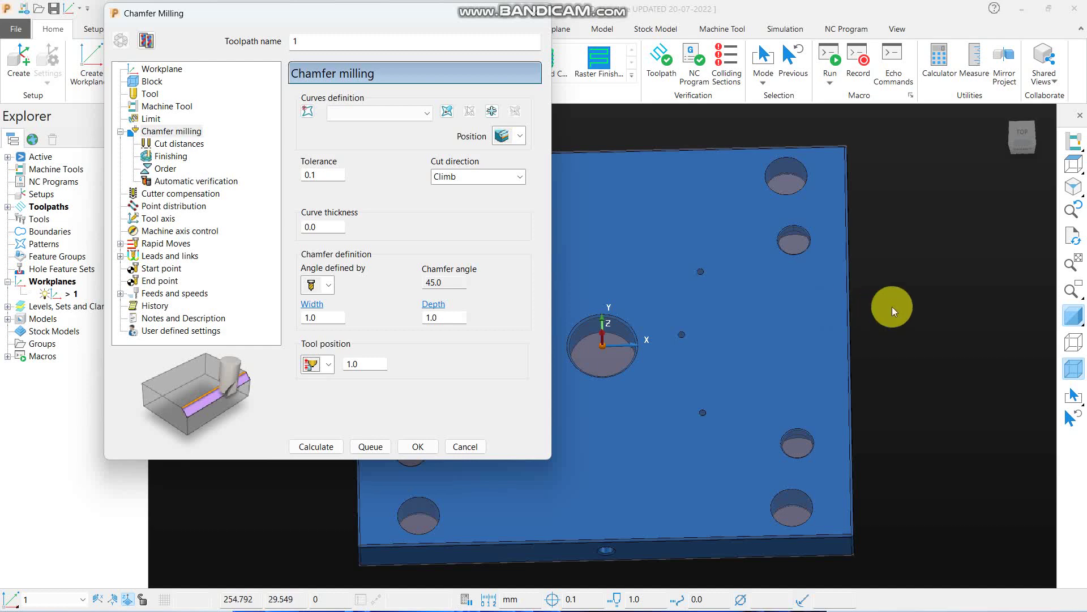
pyautogui.scroll(-3, 964, 267)
pyautogui.click(541, 13)
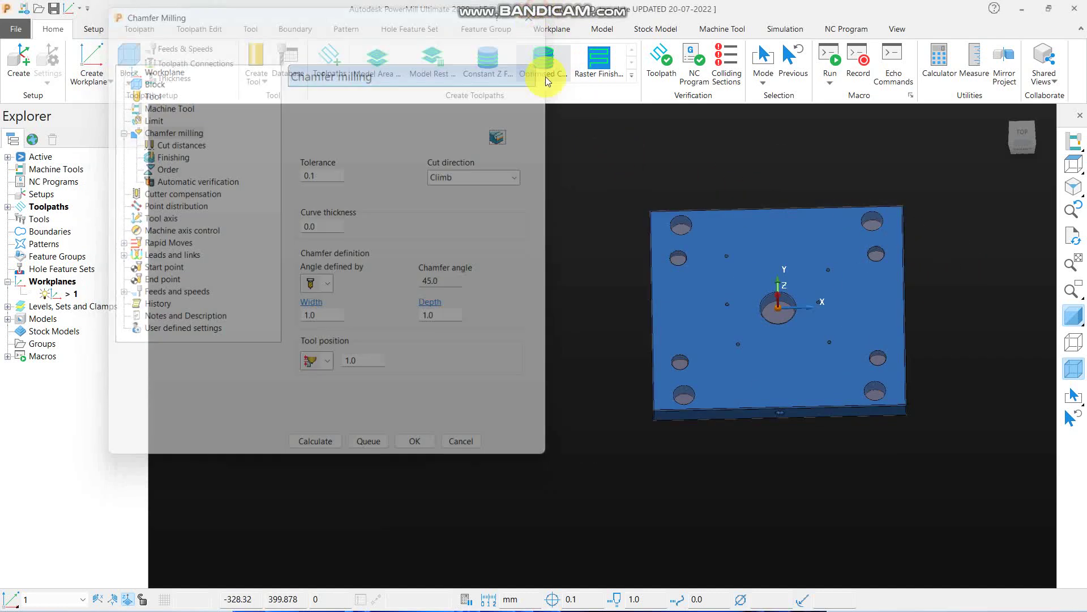
# Examine the plate's chamfered outer edges and hole rims up close, and its top face from above.
pyautogui.click(1073, 166)
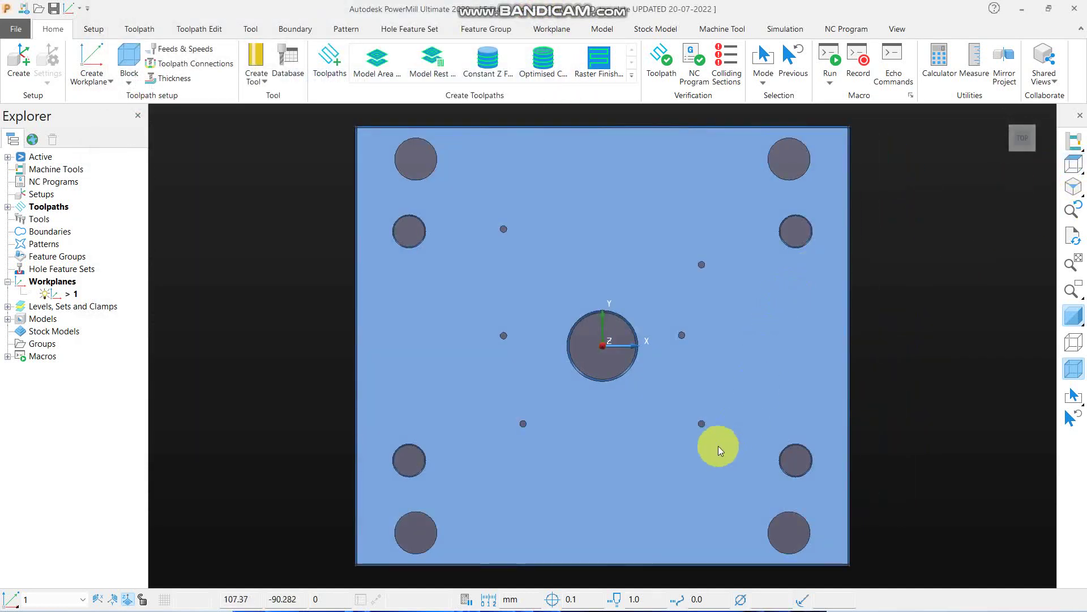
pyautogui.moveTo(674, 417); pyautogui.dragTo(593, 378, button='middle')
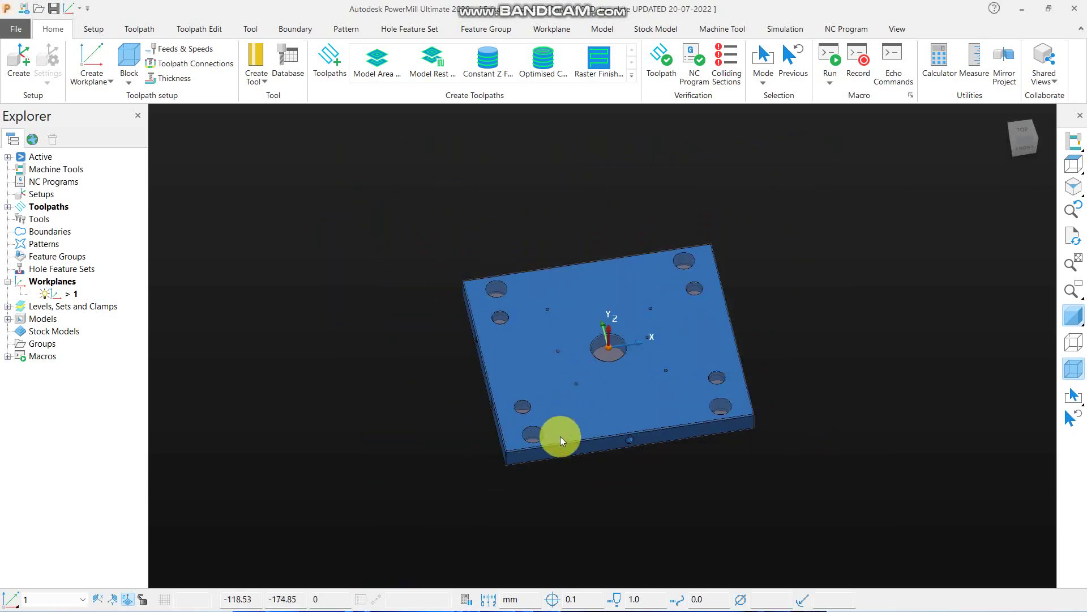
pyautogui.scroll(4, 560, 438)
pyautogui.moveTo(593, 477); pyautogui.dragTo(470, 406, button='middle')
pyautogui.scroll(6, 470, 406)
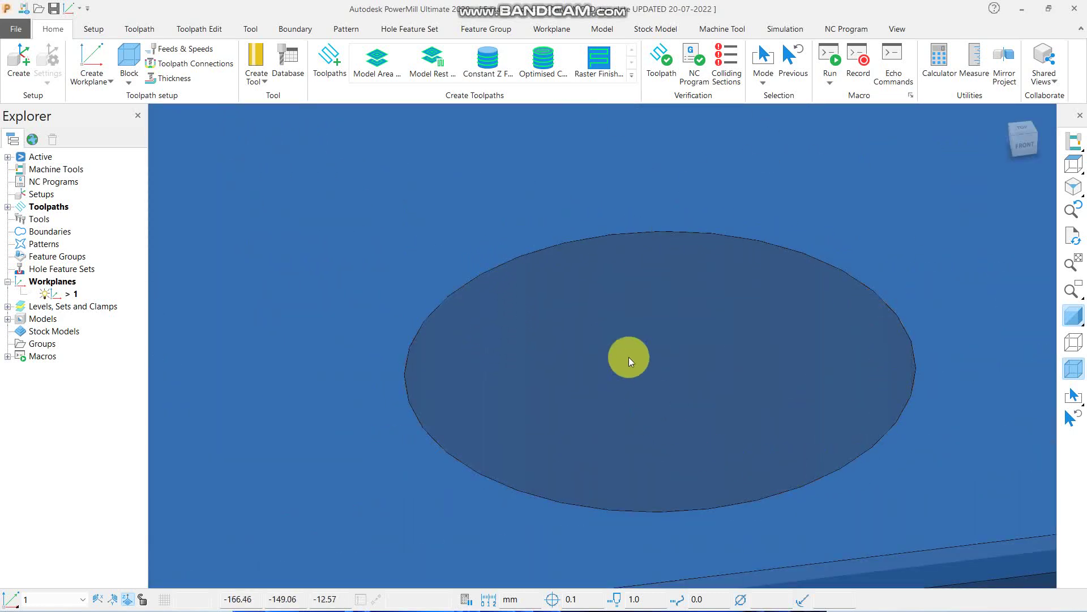
pyautogui.scroll(-6, 633, 317)
pyautogui.scroll(4, 485, 371)
pyautogui.moveTo(594, 485); pyautogui.dragTo(595, 400, button='middle')
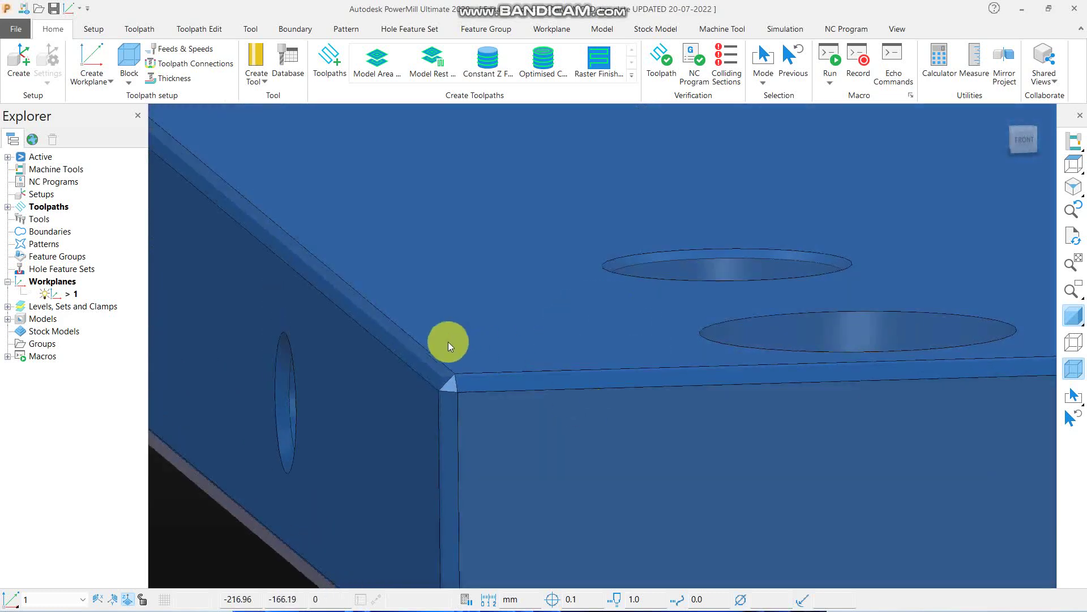
pyautogui.moveTo(448, 342); pyautogui.dragTo(427, 376, button='middle')
pyautogui.scroll(2, 420, 352)
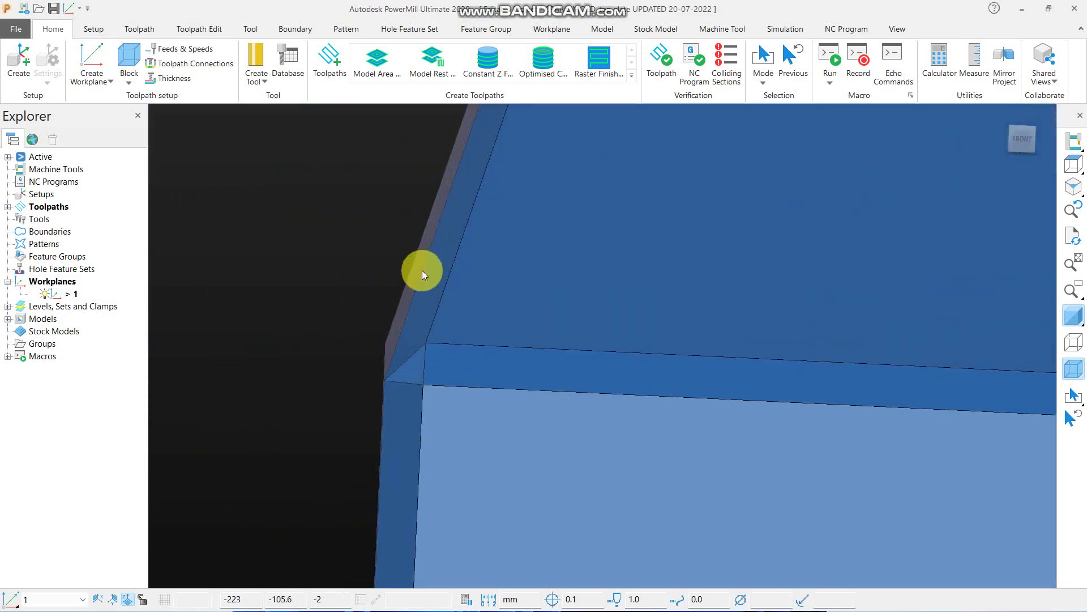
pyautogui.scroll(-5, 420, 376)
pyautogui.moveTo(512, 379); pyautogui.dragTo(550, 415, button='middle')
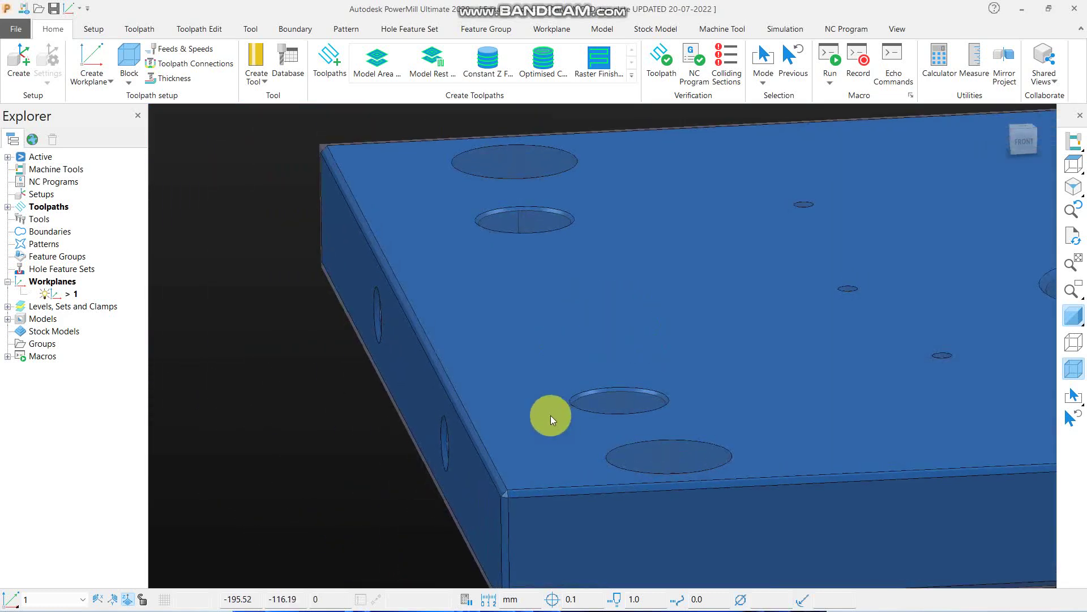
pyautogui.scroll(-2, 439, 375)
pyautogui.scroll(-1, 439, 375)
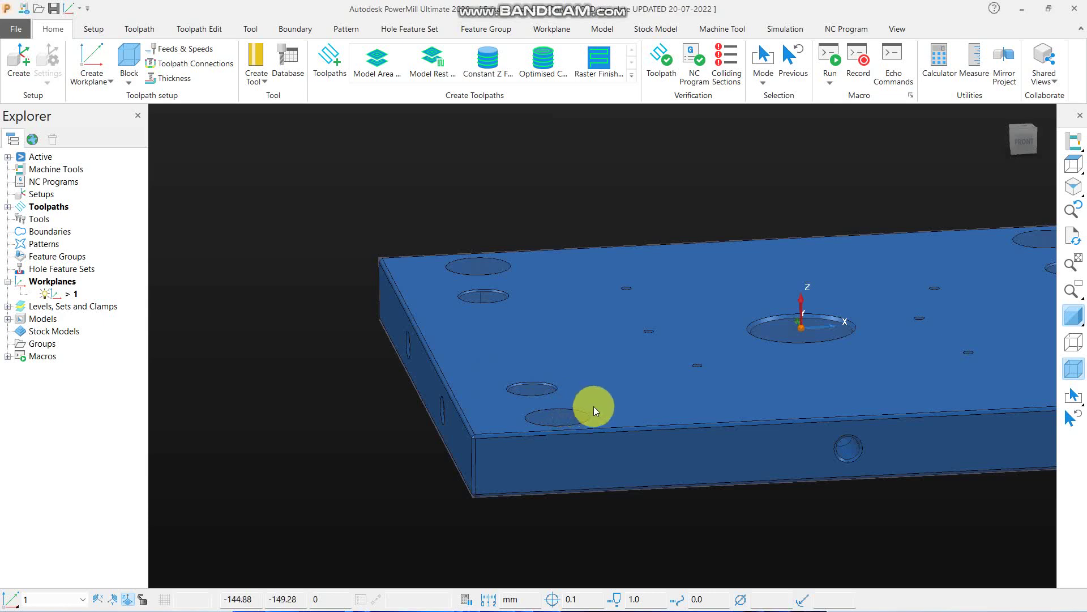
pyautogui.click(1073, 166)
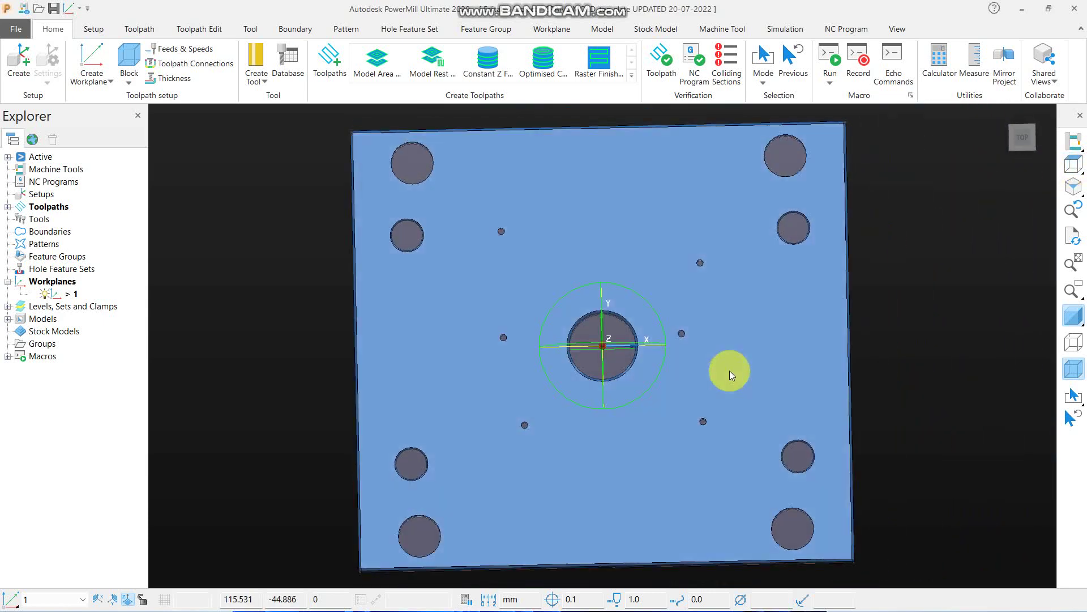
pyautogui.moveTo(730, 371); pyautogui.dragTo(739, 284, button='middle')
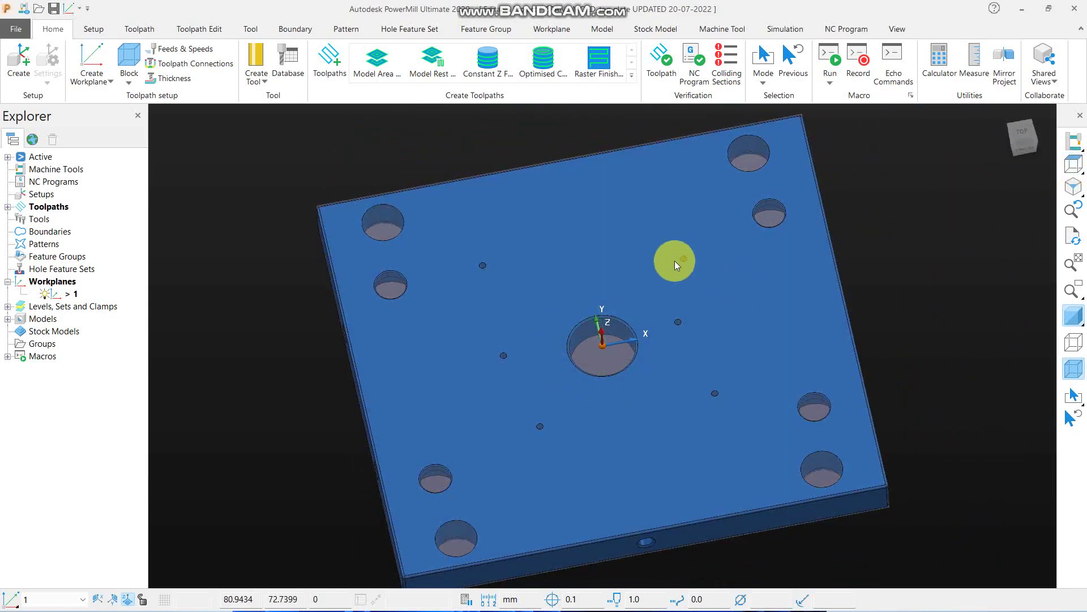
pyautogui.moveTo(512, 400); pyautogui.dragTo(466, 261, button='middle')
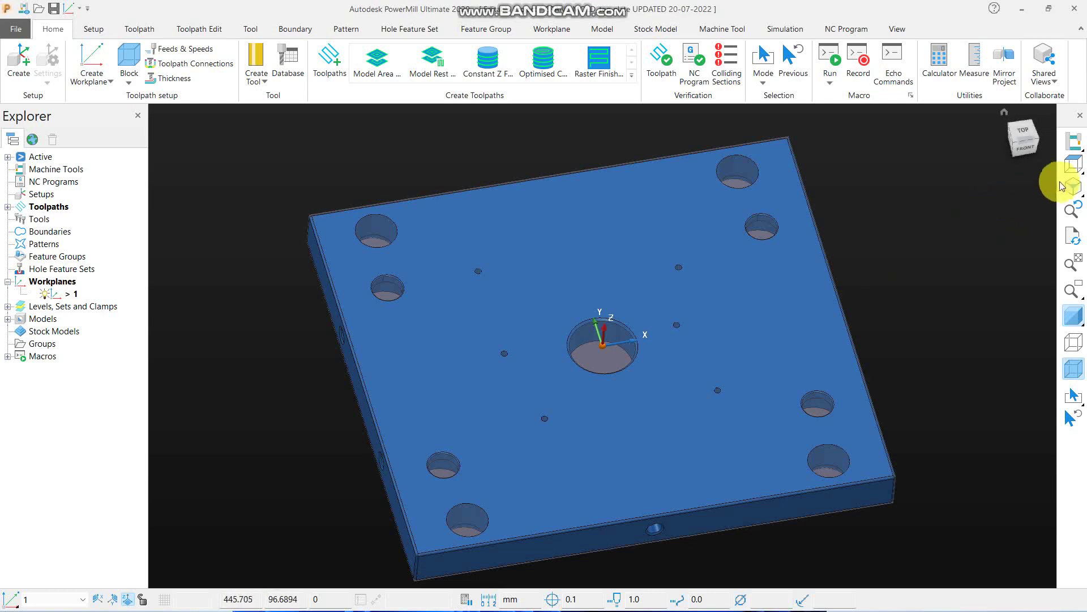
pyautogui.click(1073, 165)
pyautogui.moveTo(549, 339); pyautogui.dragTo(560, 245, button='middle')
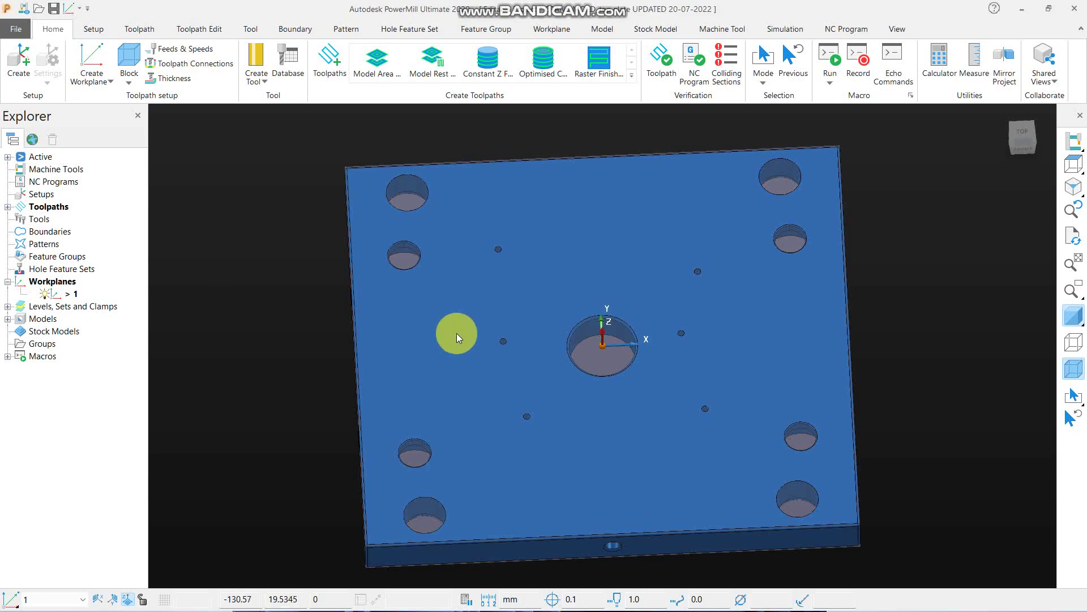
# Select the plate's top face, create a new pattern and insert the selected model edges into it.
pyautogui.click(456, 342)
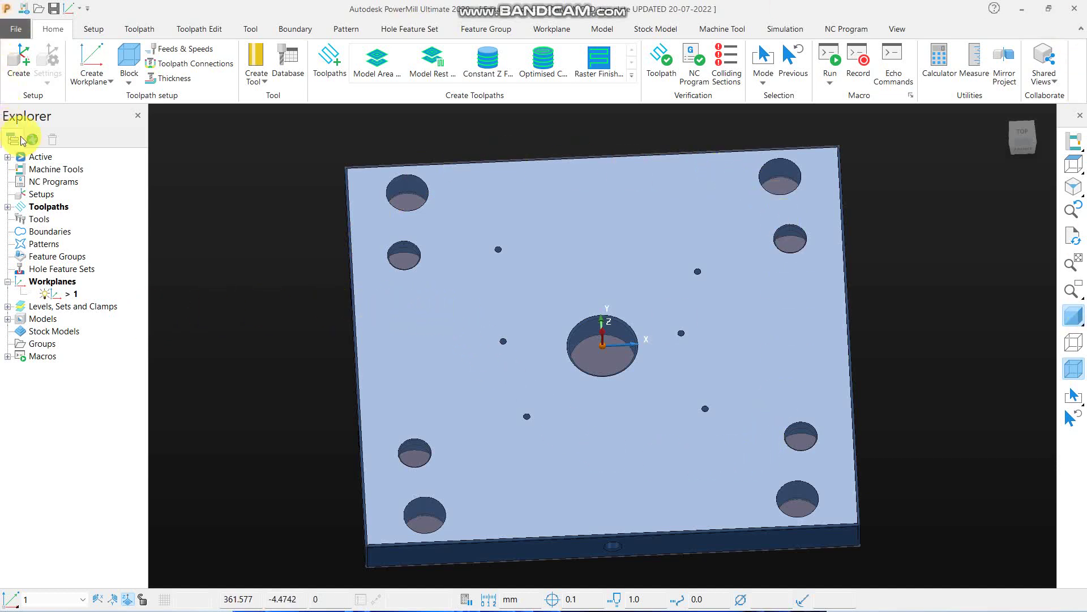
pyautogui.rightClick(43, 247)
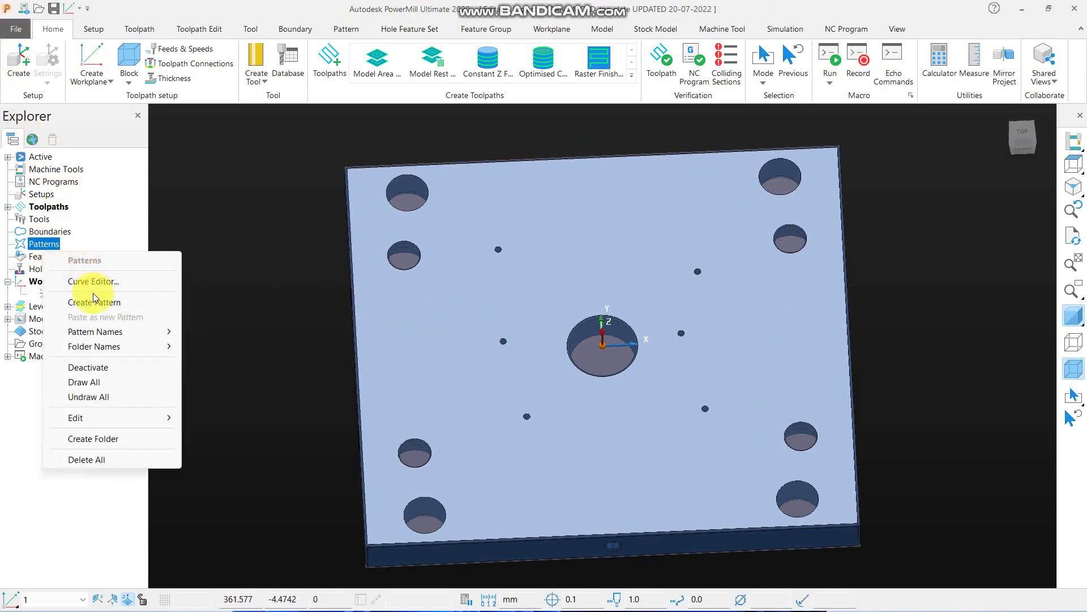
pyautogui.click(95, 303)
pyautogui.click(7, 244)
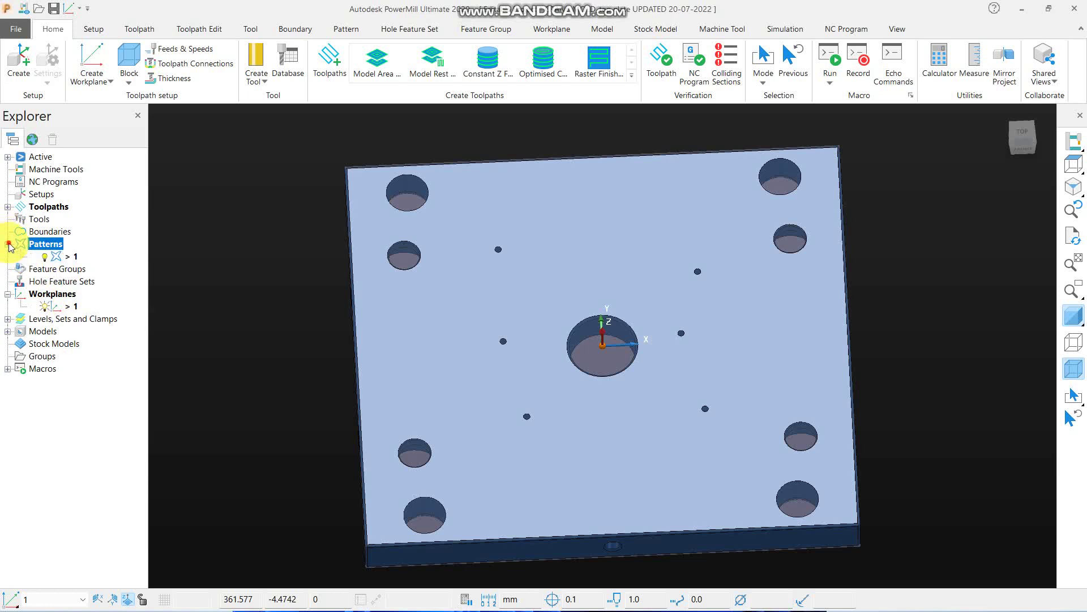
pyautogui.rightClick(68, 258)
pyautogui.moveTo(135, 497)
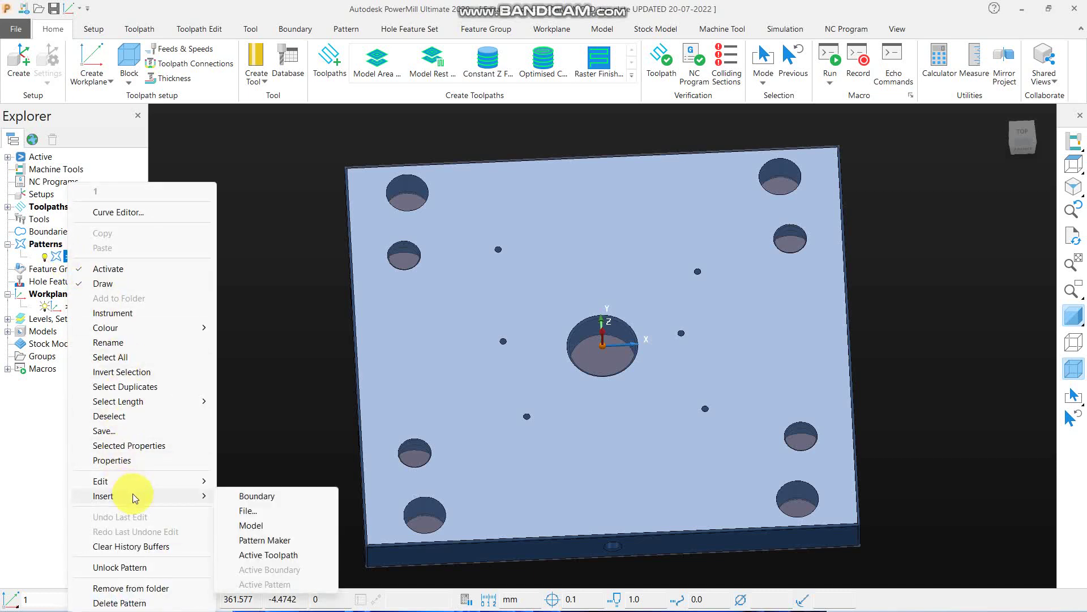
pyautogui.click(250, 525)
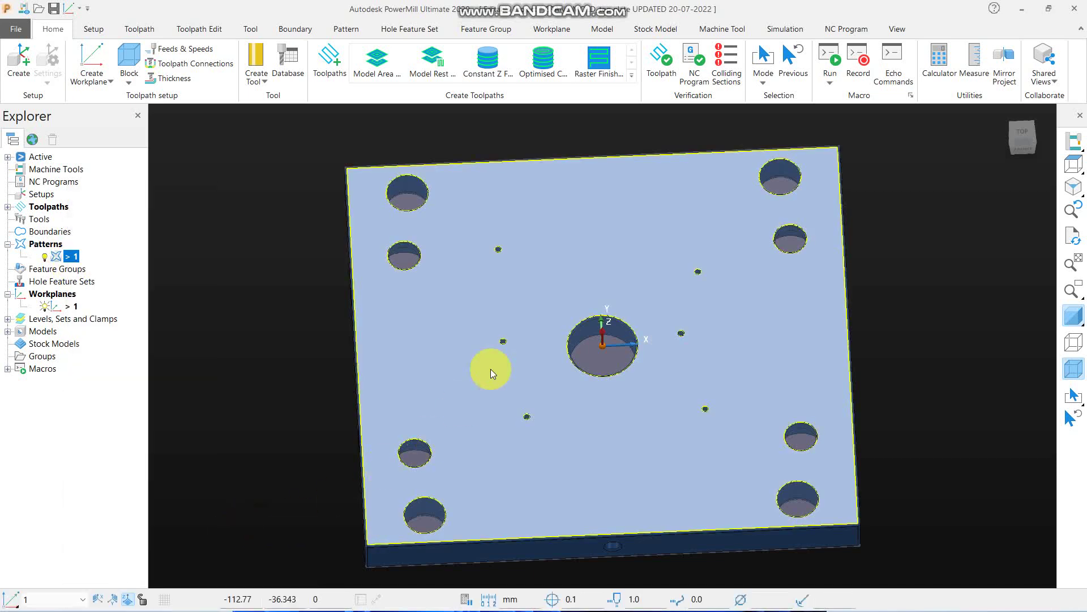
# Hide the shaded model and delete the curves of the six smallest holes from the pattern.
pyautogui.click(1072, 163)
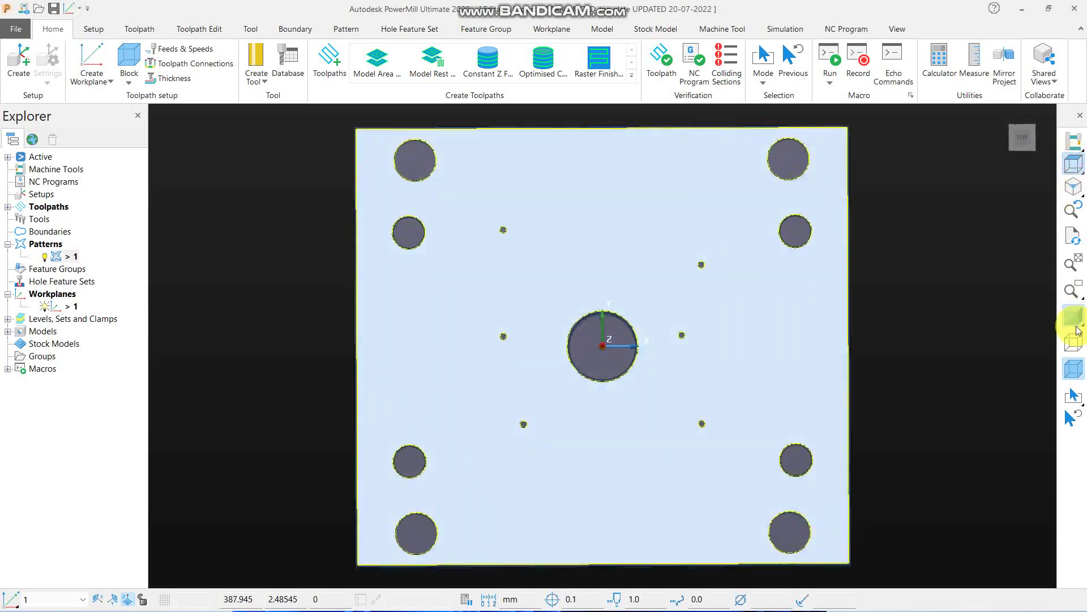
pyautogui.click(1073, 316)
pyautogui.click(1028, 329)
pyautogui.click(572, 264)
pyautogui.moveTo(460, 205); pyautogui.dragTo(563, 453)
pyautogui.press('Delete')
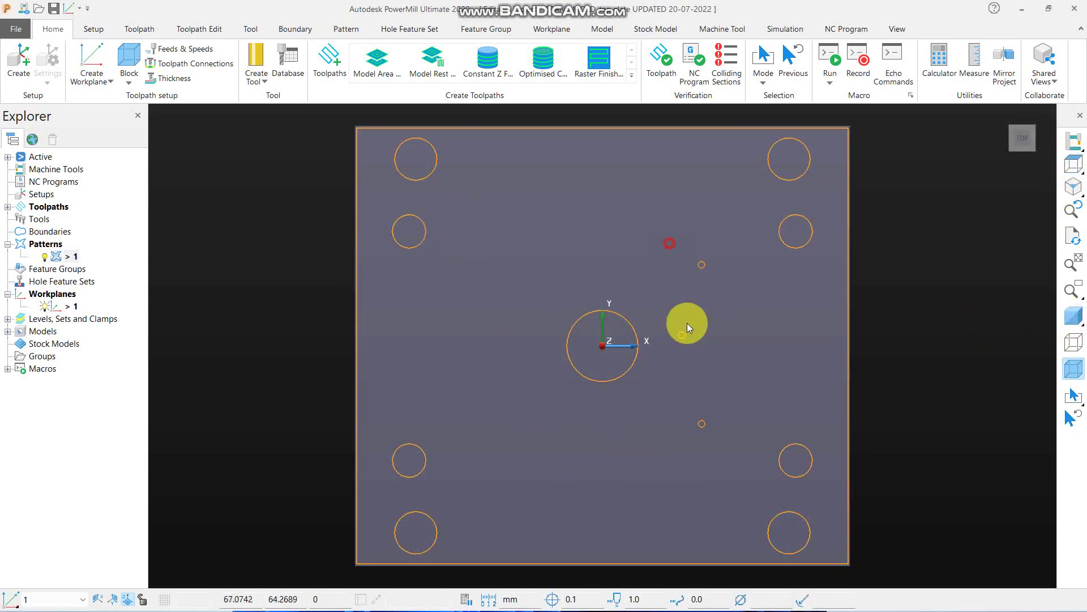
pyautogui.press('Delete')
pyautogui.moveTo(699, 504); pyautogui.dragTo(644, 326, button='middle')
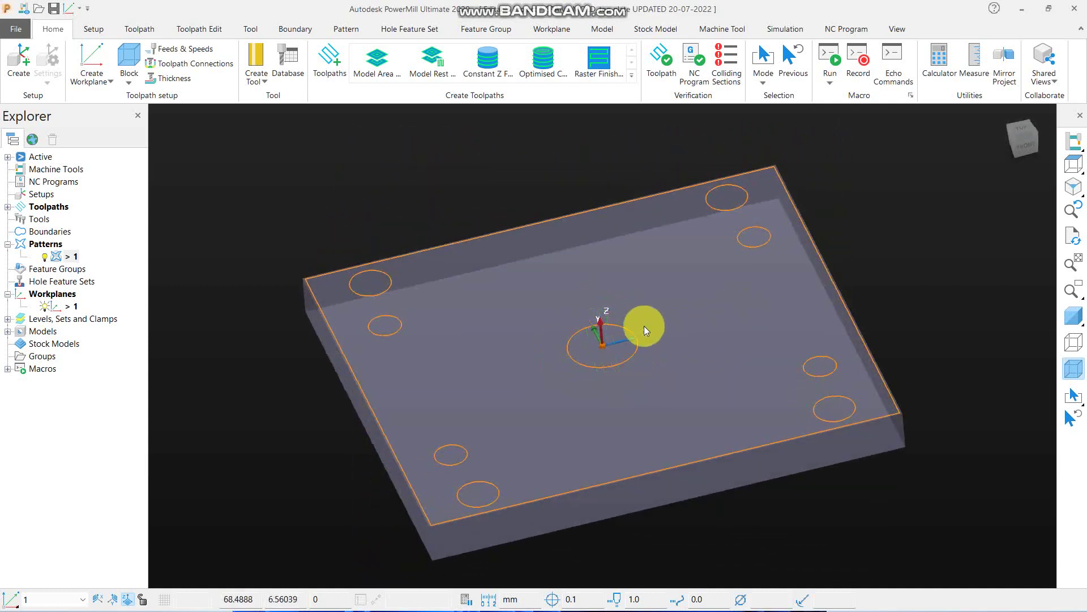
# Reopen the settings of chamfer milling toolpath 1 and move the dialog clear of the plate.
pyautogui.click(7, 206)
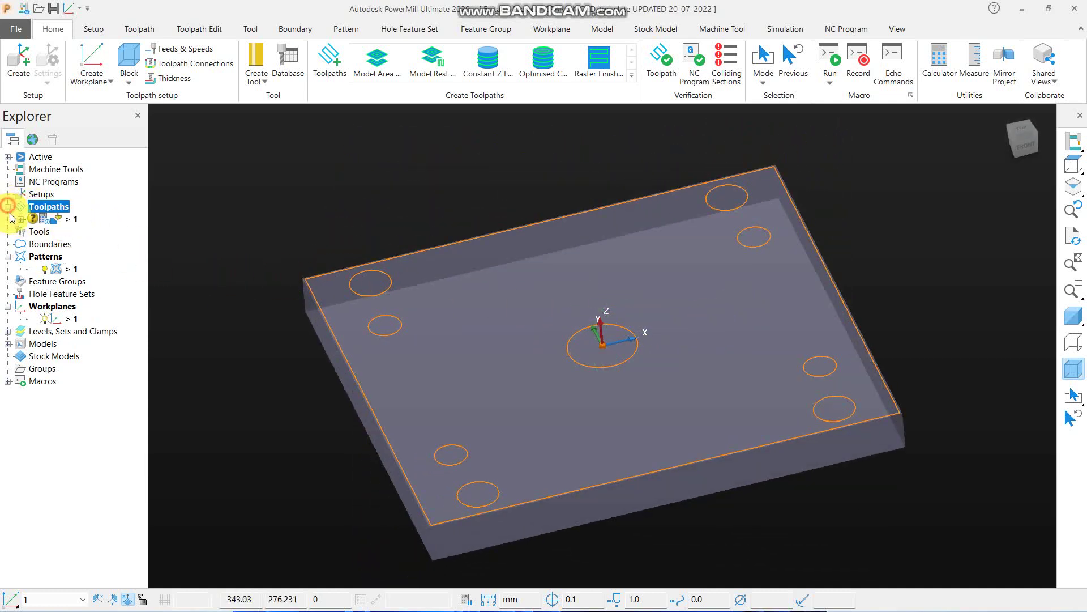
pyautogui.rightClick(68, 218)
pyautogui.click(128, 195)
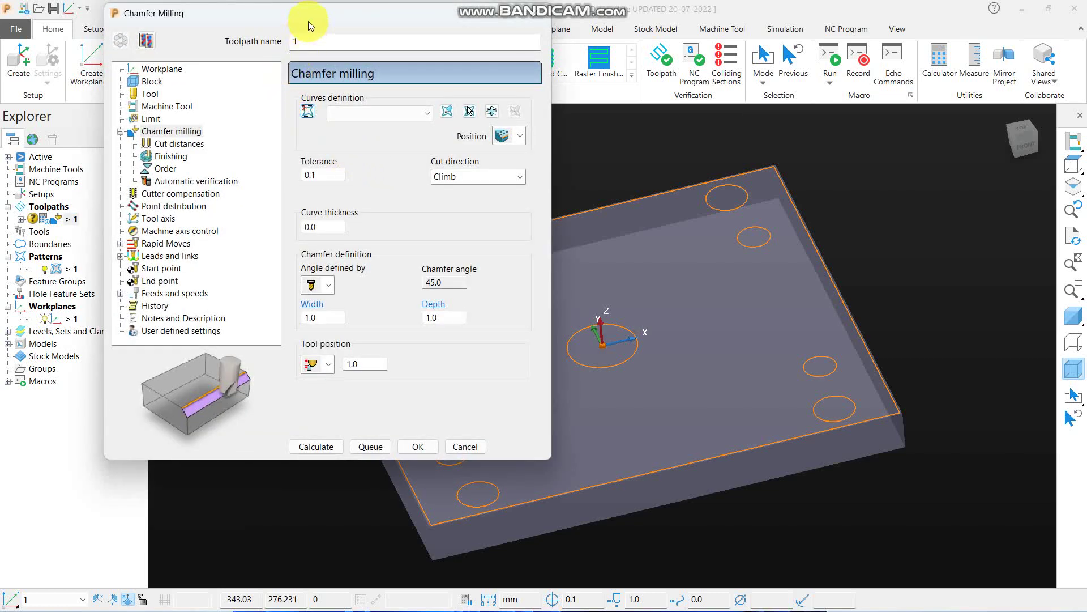
pyautogui.moveTo(310, 20); pyautogui.dragTo(232, 18)
pyautogui.scroll(-3, 739, 243)
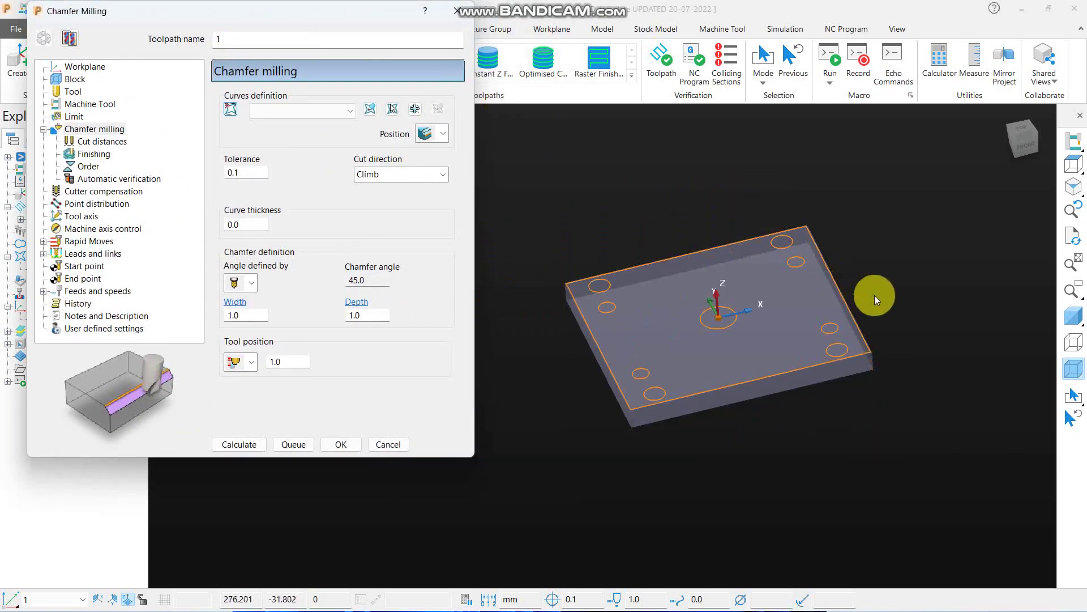
pyautogui.moveTo(874, 296); pyautogui.dragTo(806, 387, button='middle')
pyautogui.scroll(5, 808, 419)
pyautogui.scroll(-5, 807, 396)
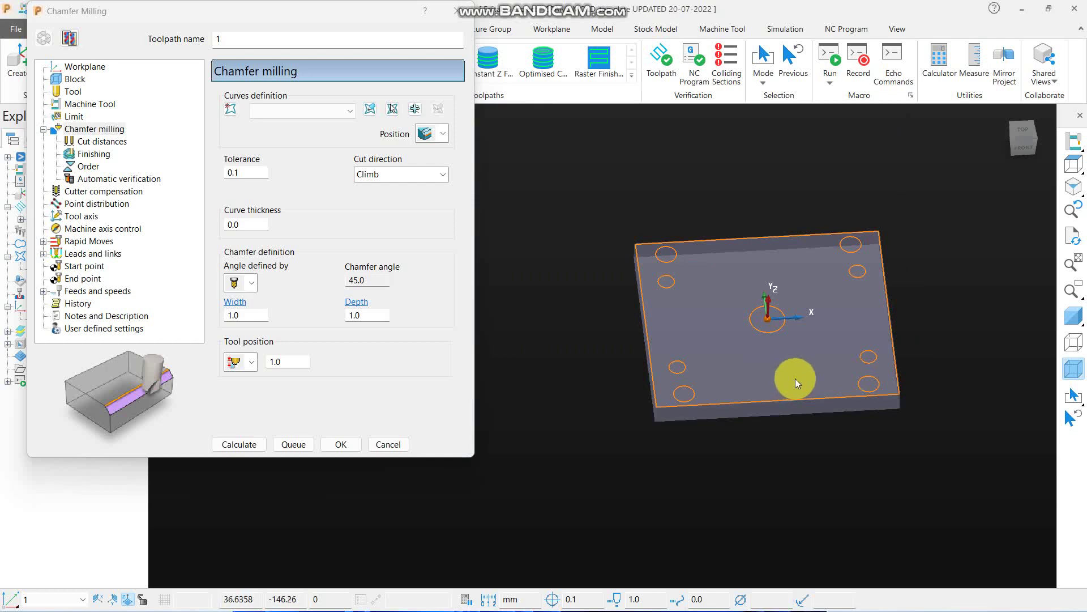
pyautogui.click(311, 114)
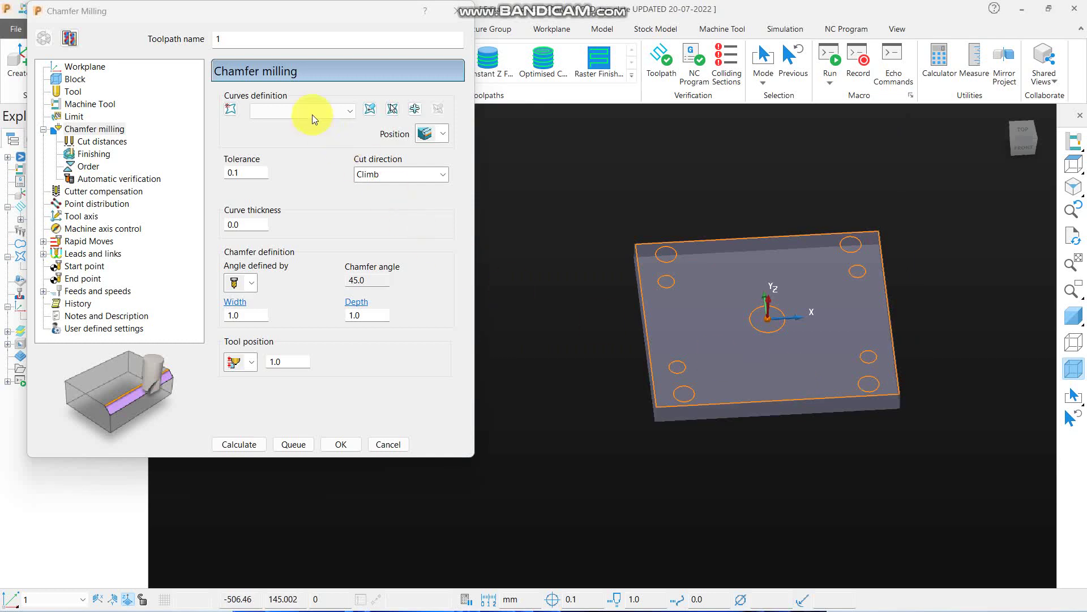
# Set workplane 1 as the workplane of the chamfer milling toolpath.
pyautogui.click(79, 68)
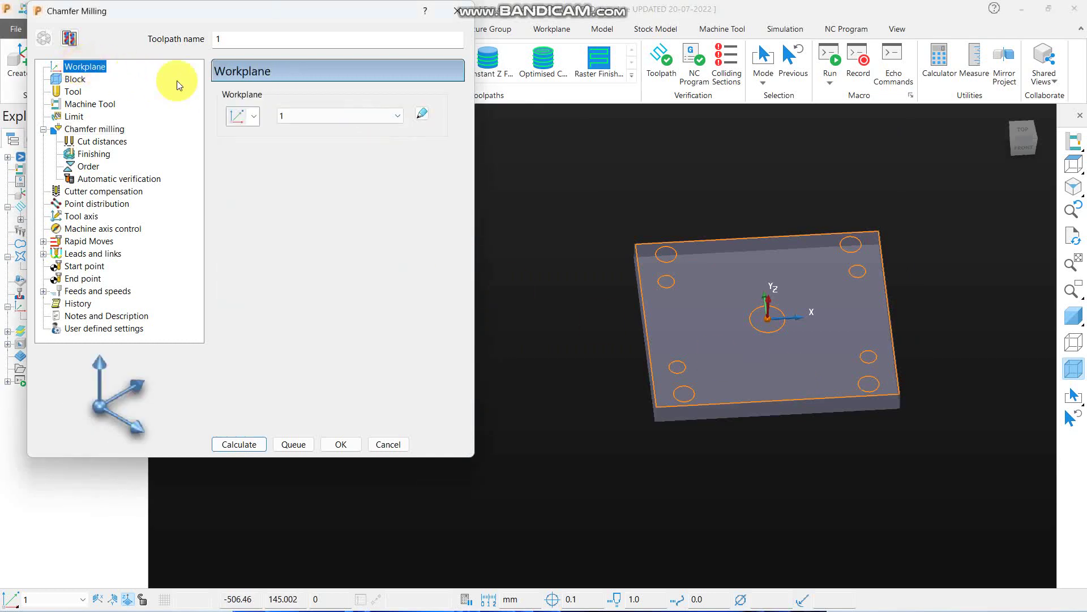
pyautogui.click(376, 120)
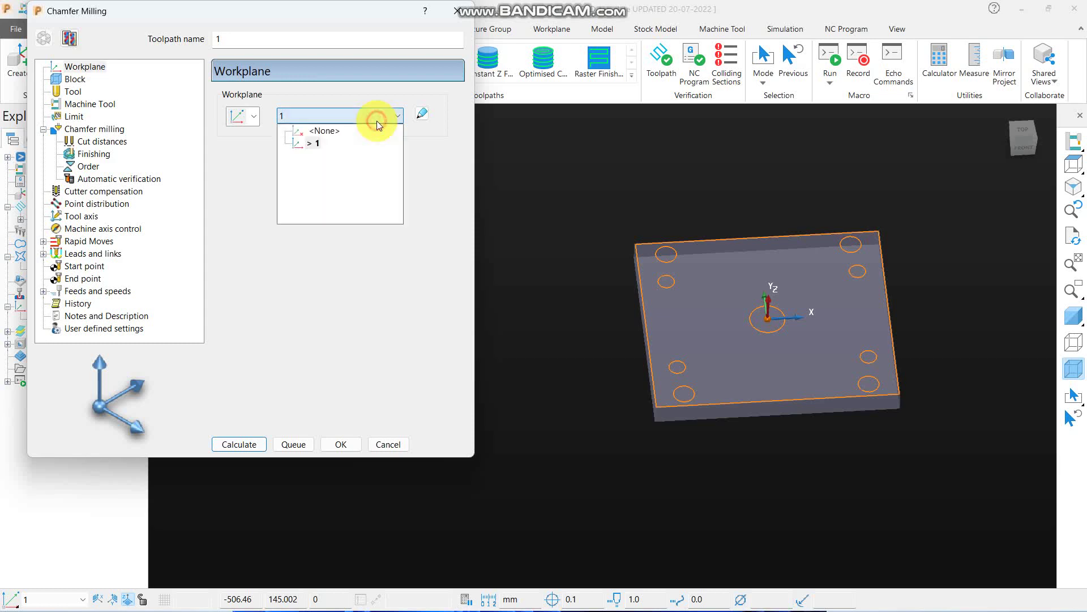
pyautogui.click(310, 141)
# Calculate the block from the model and lock its minimum and maximum Z limits.
pyautogui.click(94, 85)
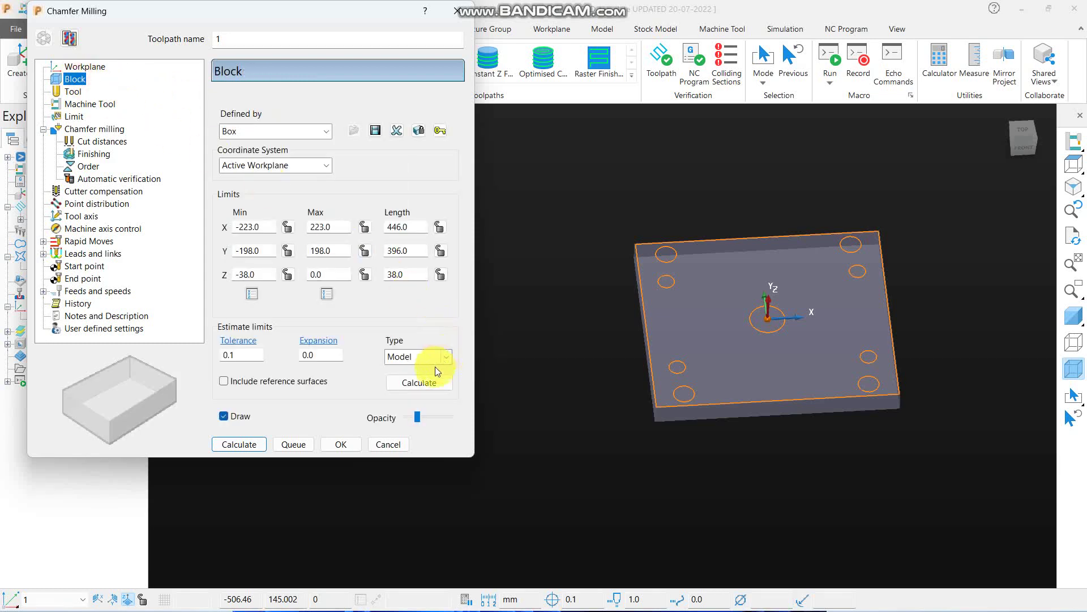
pyautogui.click(419, 381)
pyautogui.click(288, 274)
pyautogui.click(364, 275)
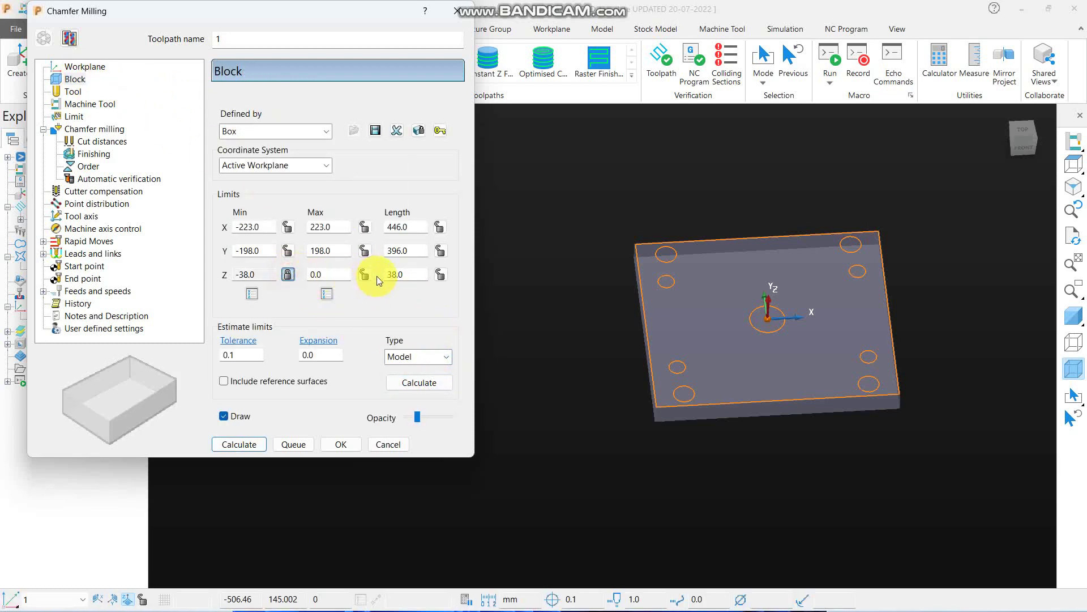
# Show the shaded model and recalculate the block with an expansion of 10.
pyautogui.click(1073, 315)
pyautogui.scroll(3, 692, 406)
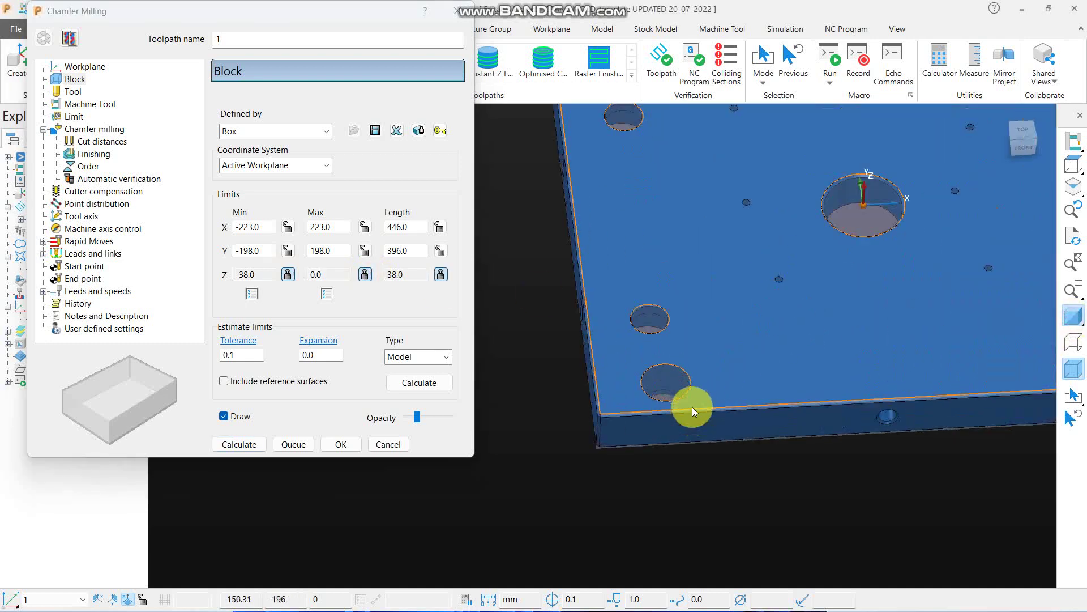
pyautogui.scroll(2, 579, 355)
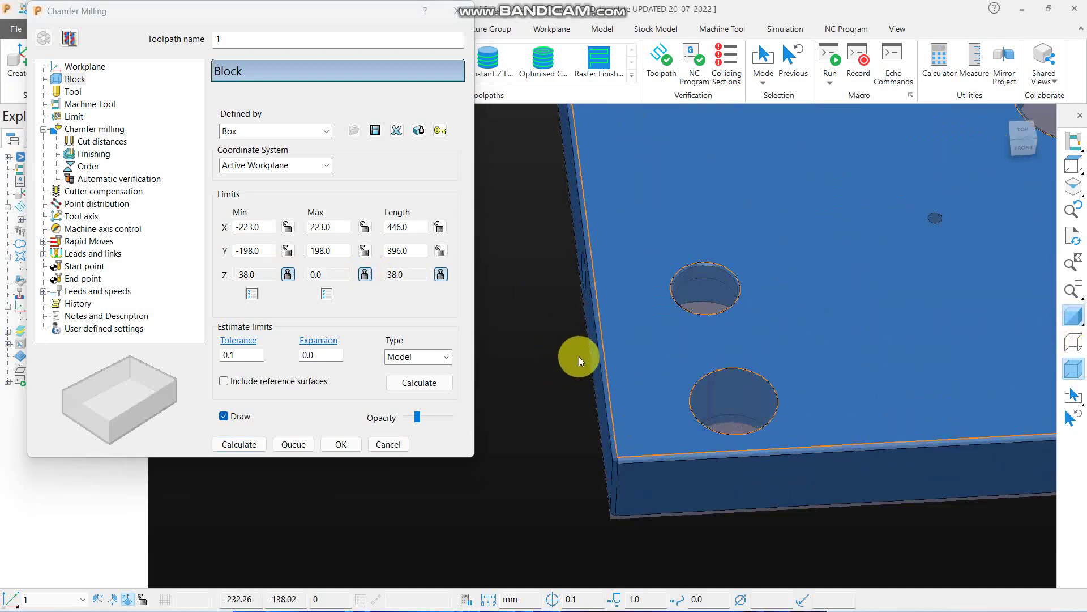
pyautogui.doubleClick(312, 356)
pyautogui.write('10')
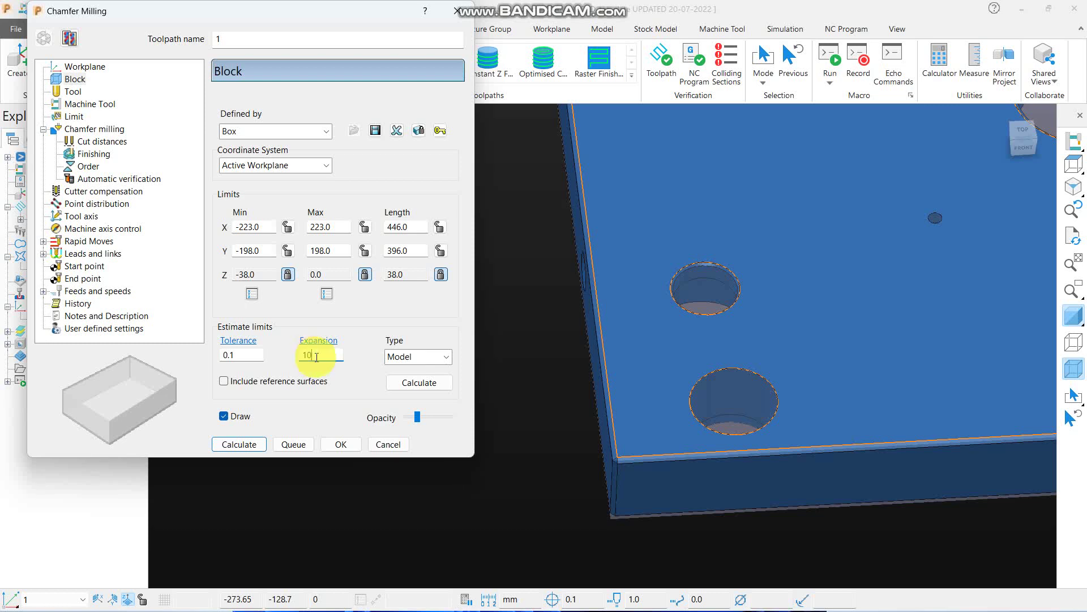
pyautogui.click(430, 383)
pyautogui.scroll(-5, 699, 363)
pyautogui.moveTo(698, 362); pyautogui.dragTo(732, 321, button='middle')
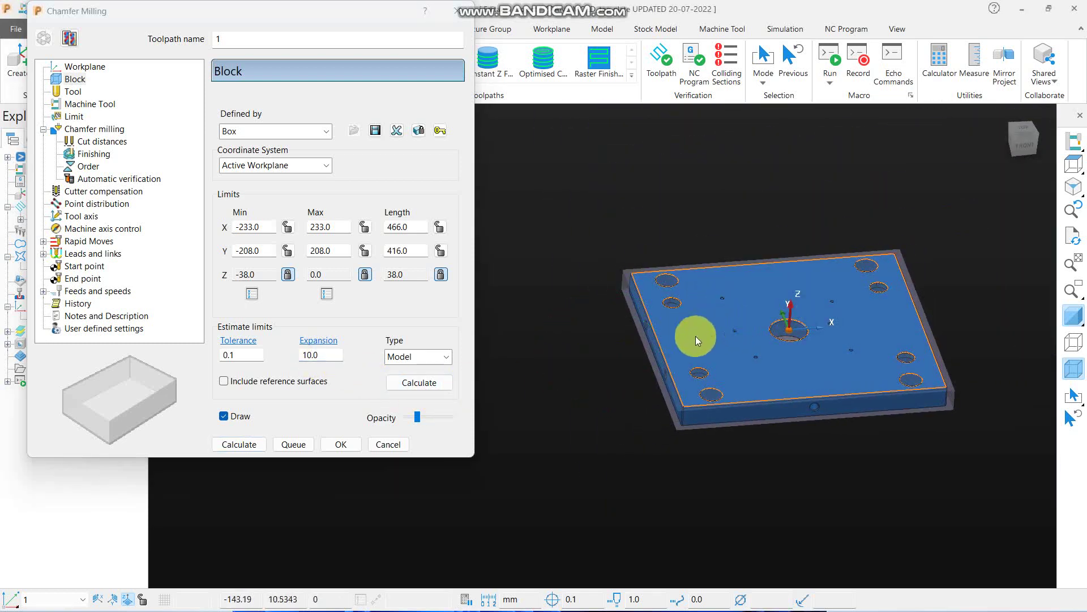
# Create a drill tool with a diameter of 10 and a taper angle of 45.
pyautogui.click(73, 91)
pyautogui.moveTo(294, 8); pyautogui.dragTo(414, 8)
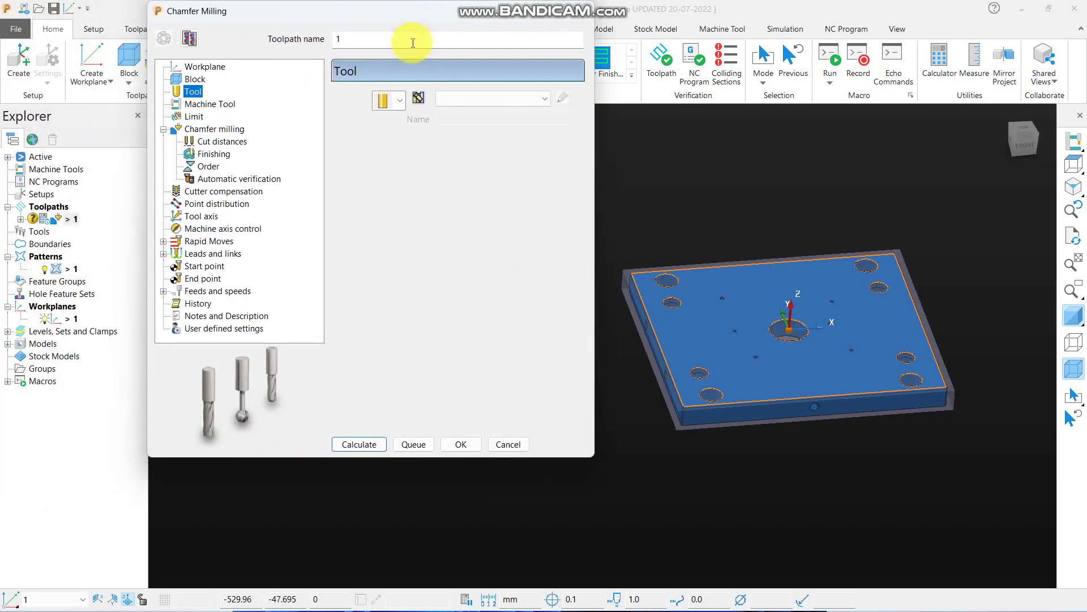
pyautogui.click(401, 101)
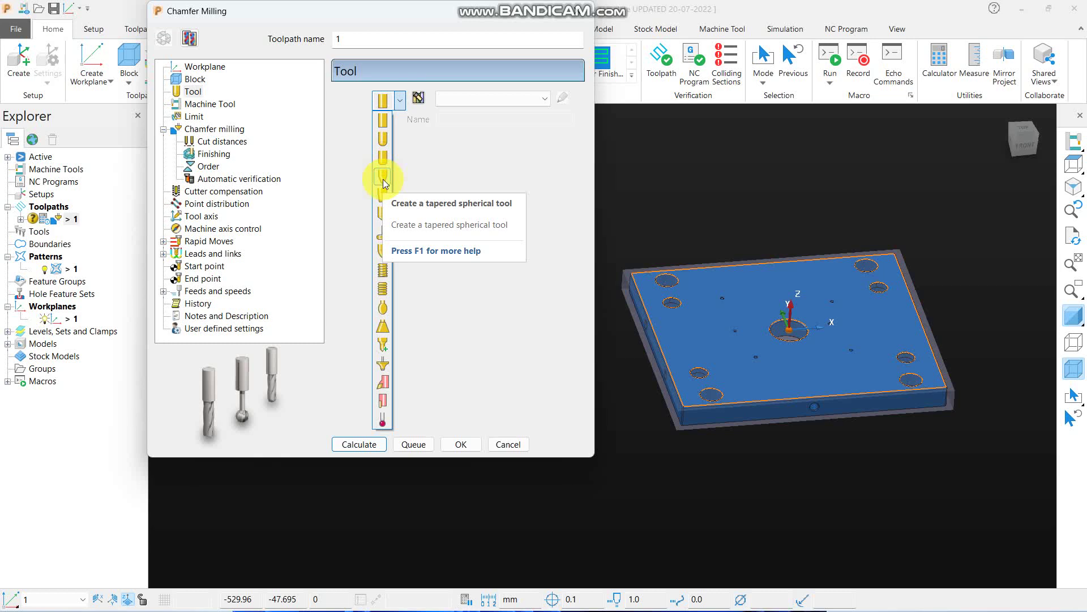
pyautogui.click(382, 213)
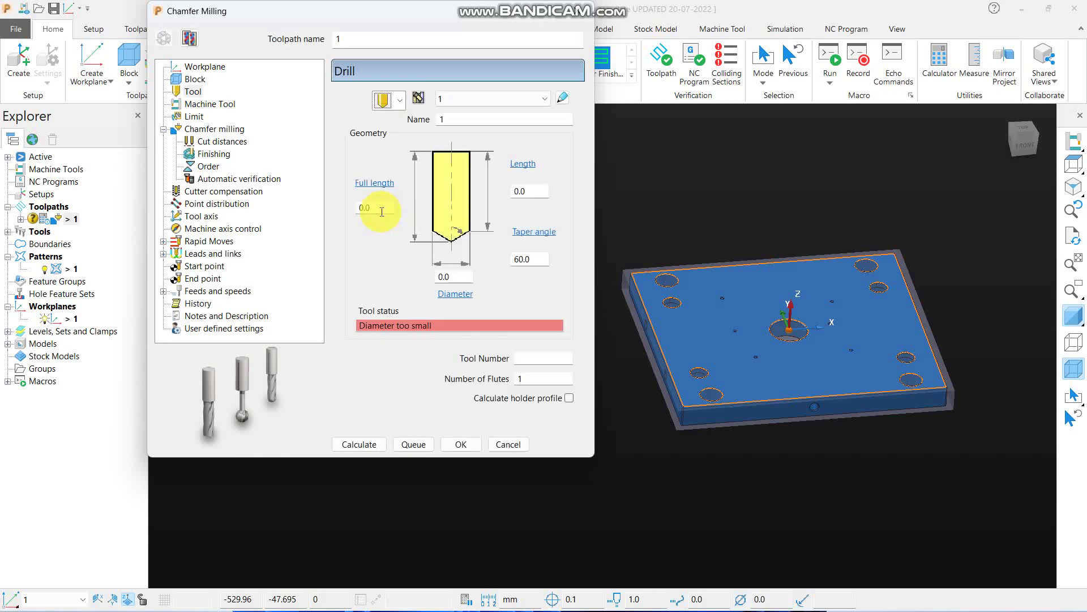
pyautogui.click(462, 281)
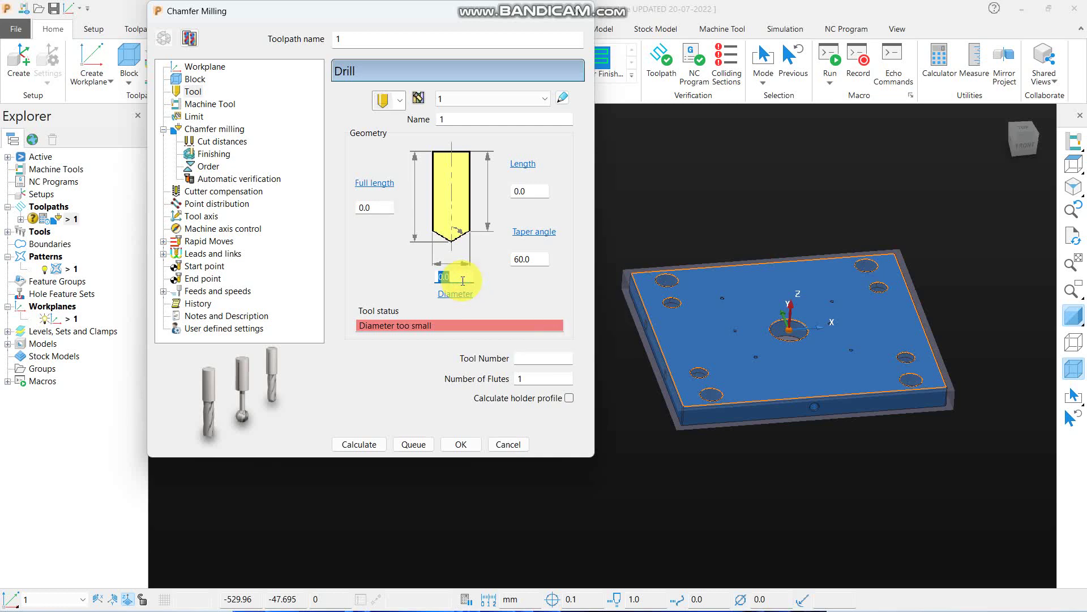
pyautogui.write('1')
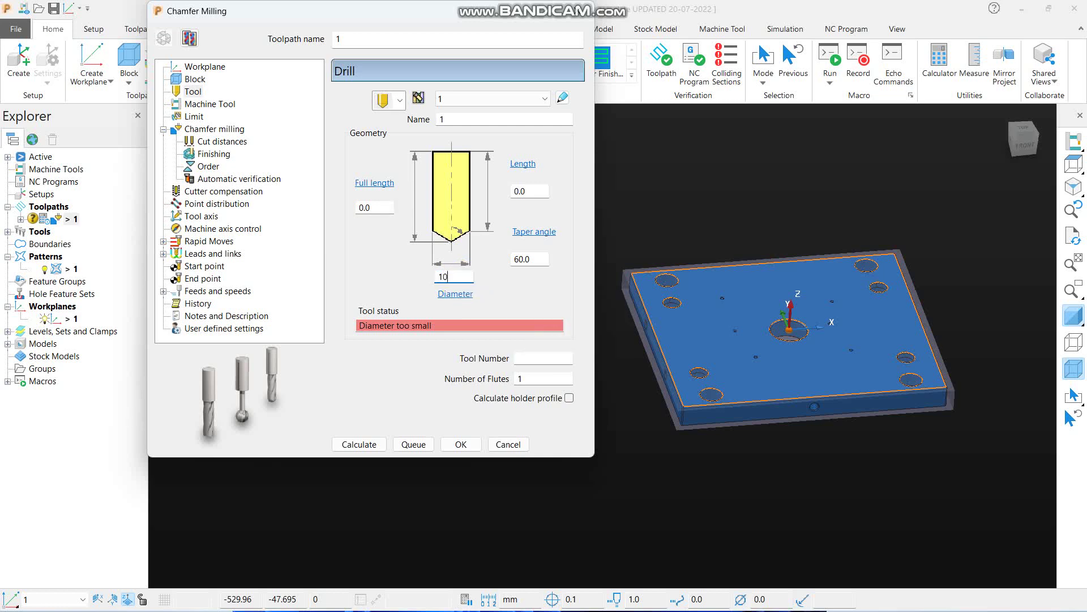
pyautogui.write('0')
pyautogui.click(530, 260)
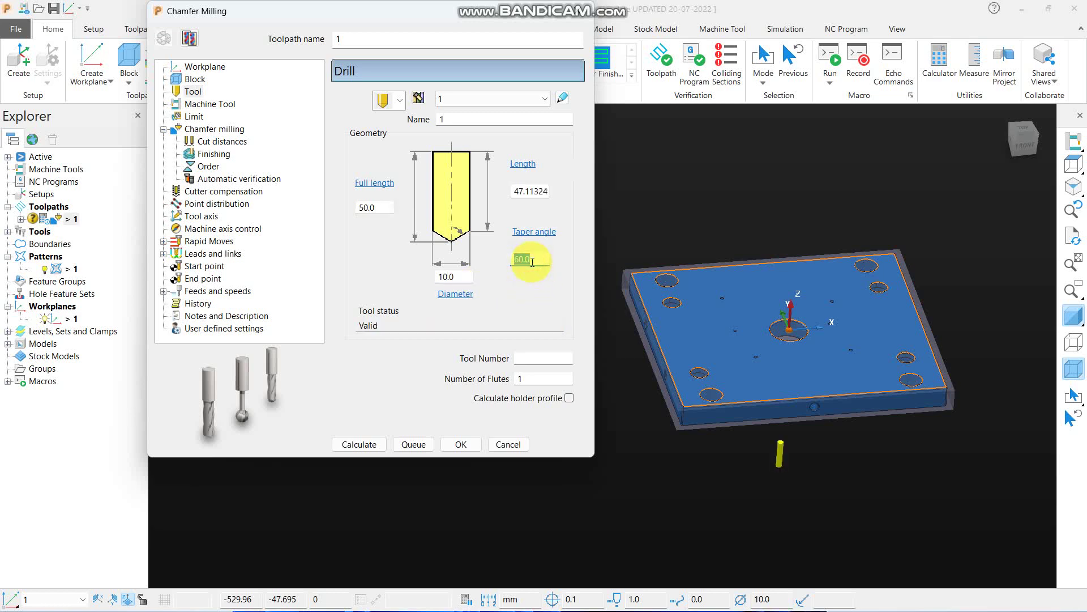
pyautogui.write('45')
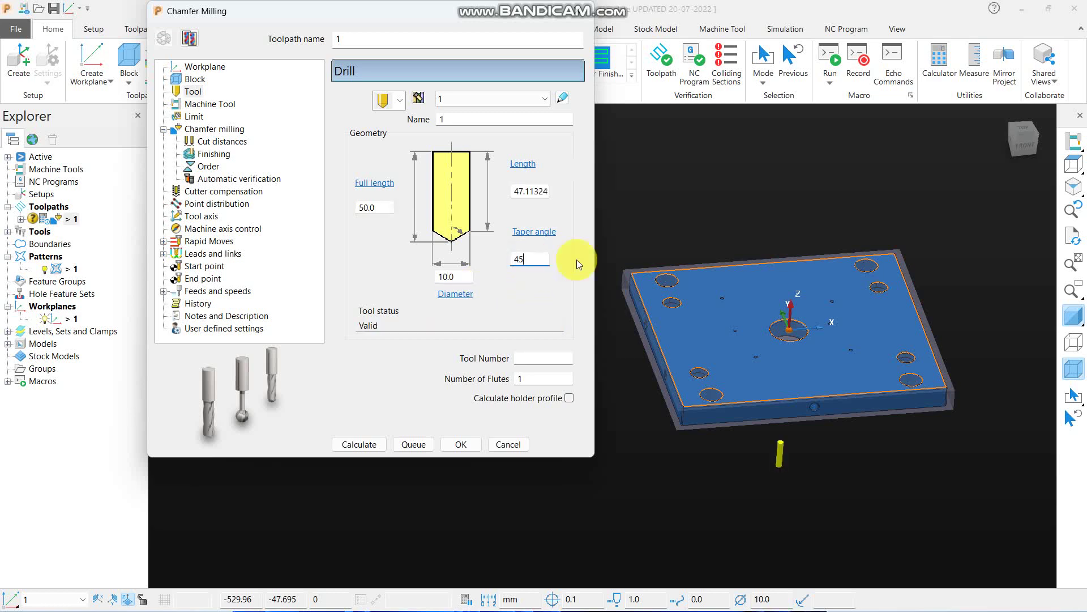
pyautogui.click(688, 203)
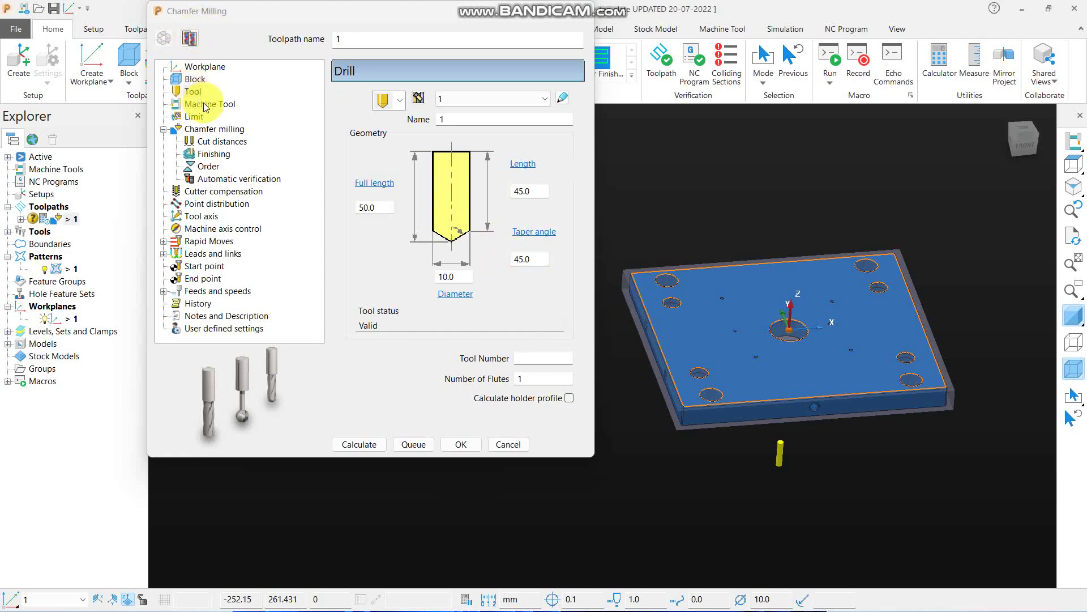
# Assign pattern 1 as the curves definition of the chamfer milling strategy.
pyautogui.click(205, 132)
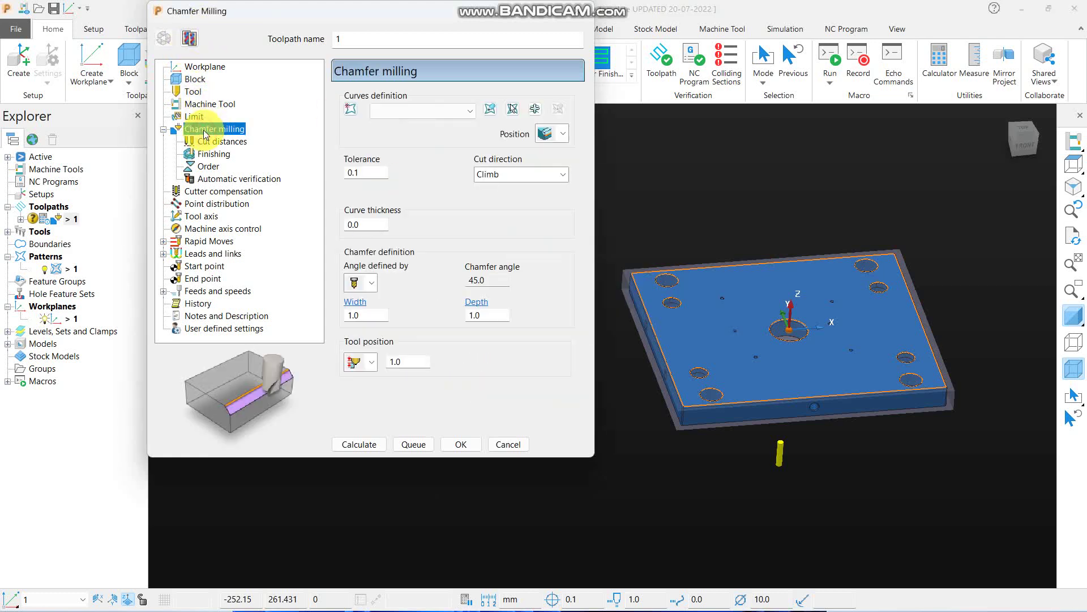
pyautogui.click(389, 114)
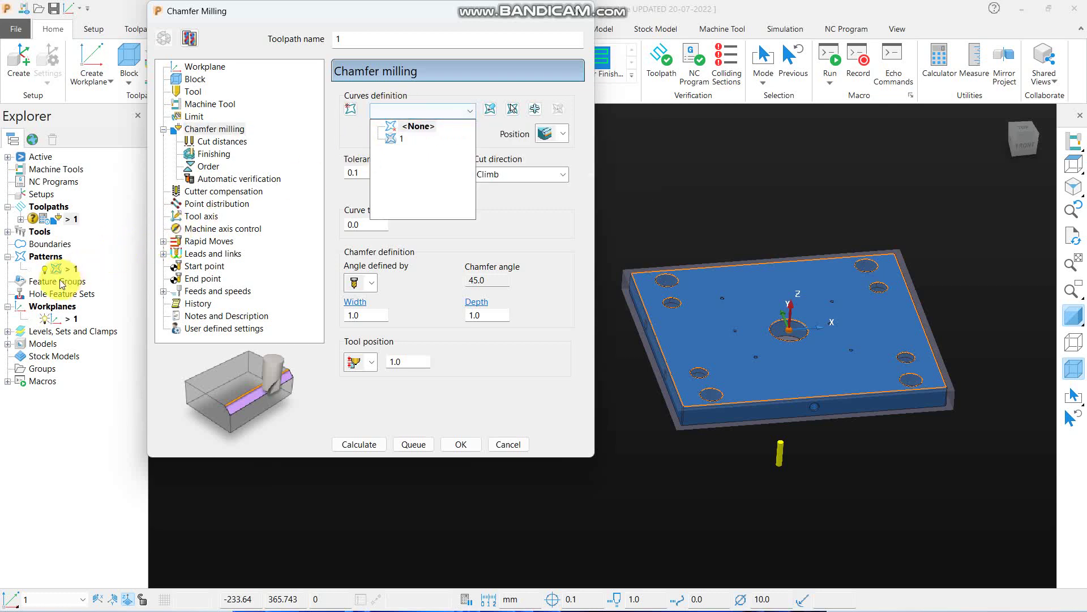
pyautogui.click(392, 138)
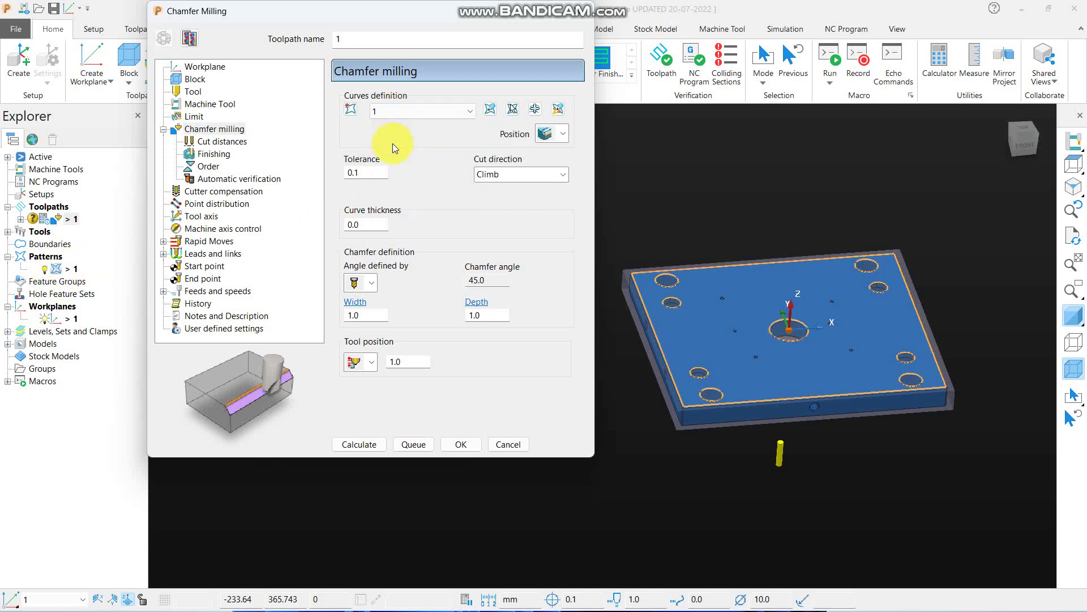
# Clear the curves definition and collect the edges of the plate's top face into a new pattern.
pyautogui.click(396, 112)
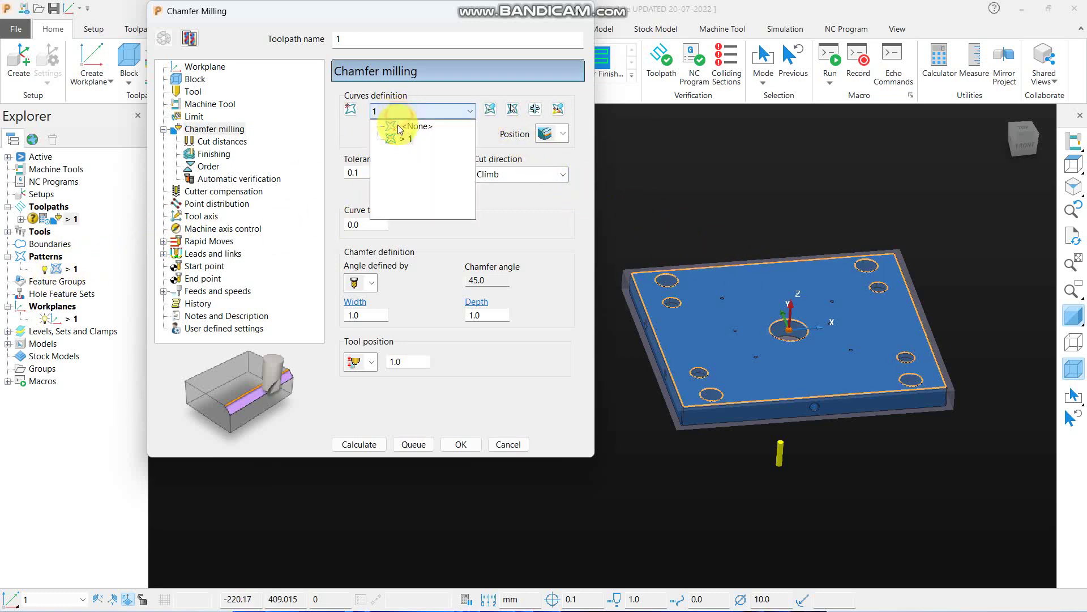
pyautogui.click(400, 127)
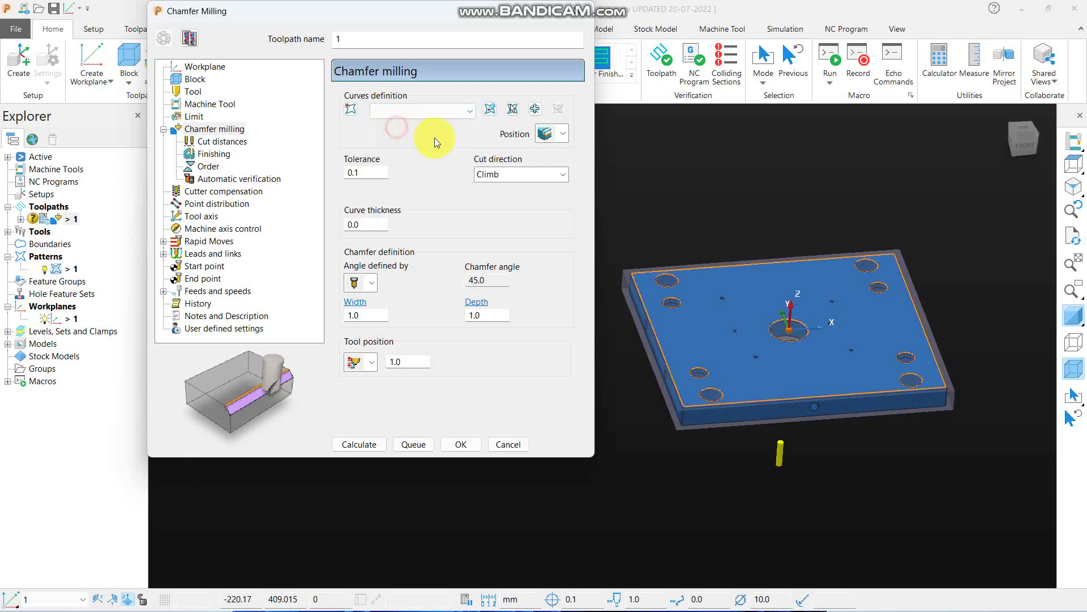
pyautogui.click(489, 110)
pyautogui.click(27, 67)
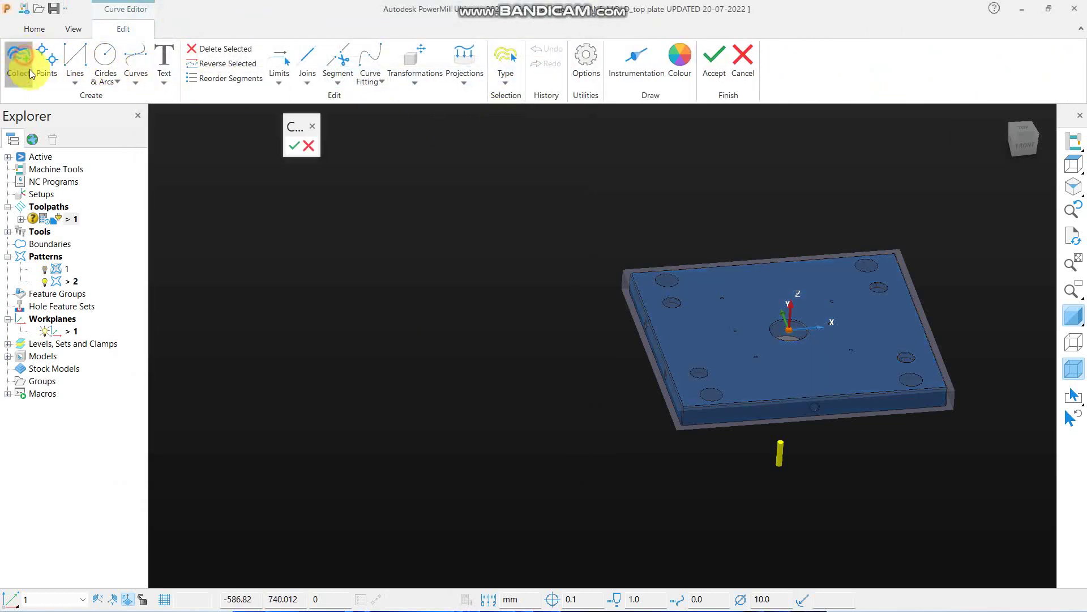
pyautogui.click(745, 308)
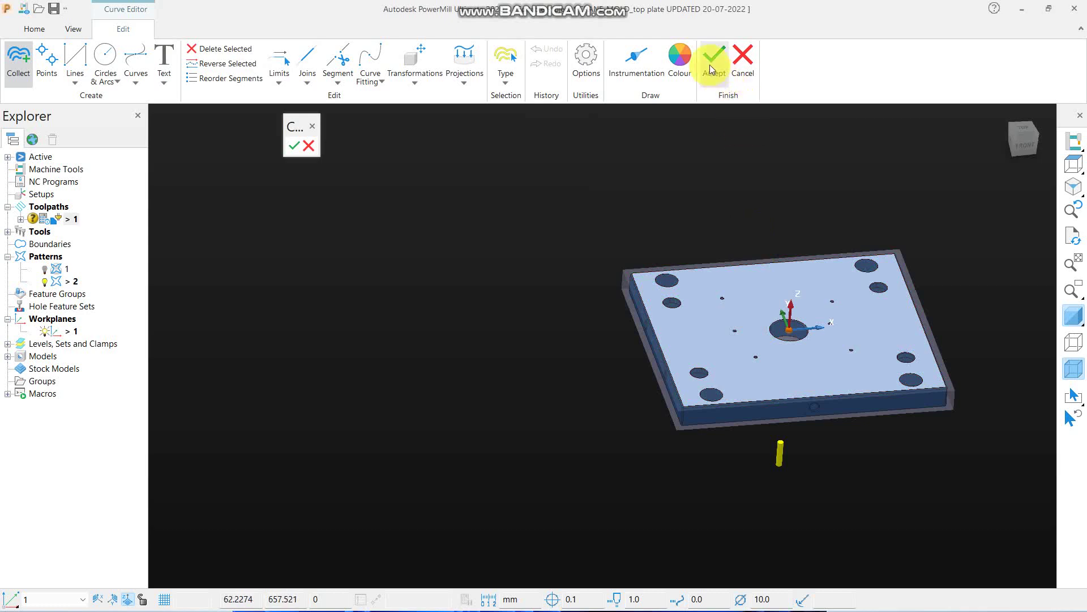
pyautogui.click(293, 145)
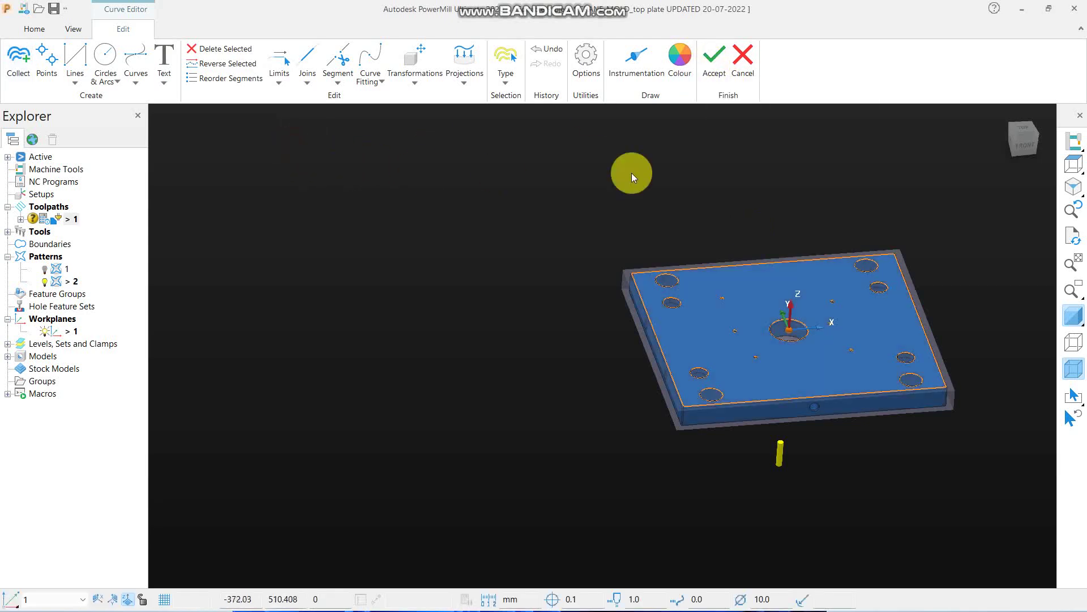
pyautogui.moveTo(827, 334); pyautogui.dragTo(812, 386, button='middle')
pyautogui.scroll(5, 774, 371)
pyautogui.click(717, 70)
pyautogui.scroll(-5, 760, 365)
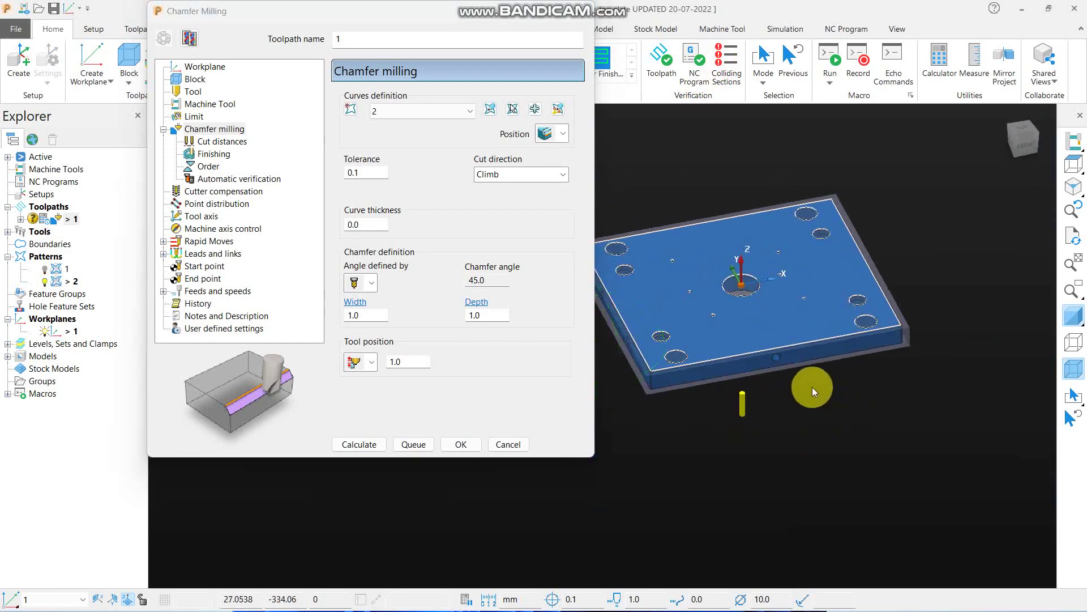
# Switch the curves definition to pattern 1 and move the dialog clear of the plate.
pyautogui.click(436, 111)
pyautogui.click(398, 137)
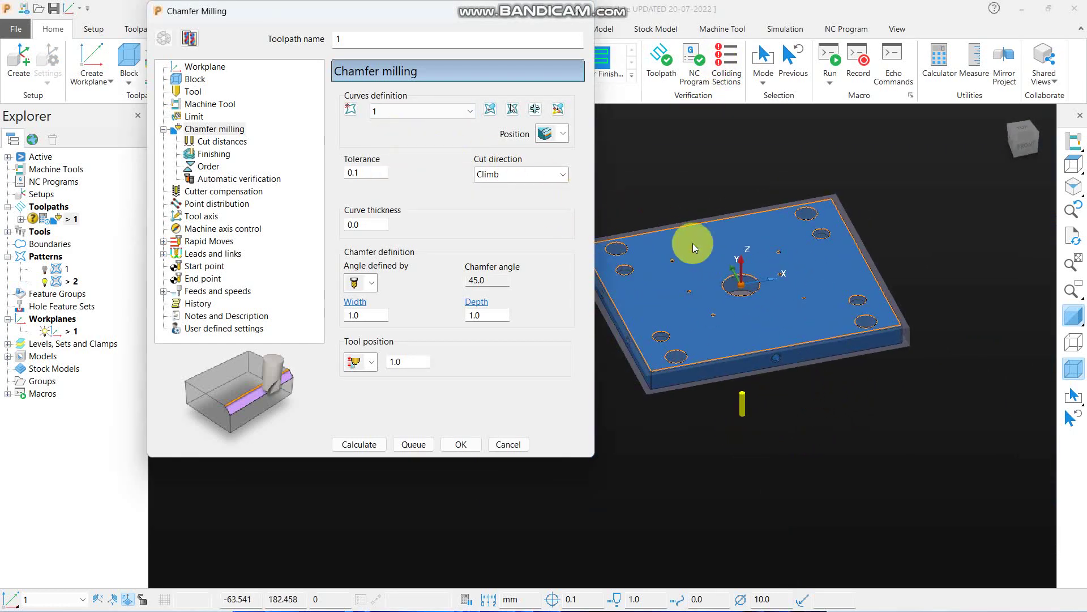
pyautogui.moveTo(841, 368); pyautogui.dragTo(729, 361, button='middle')
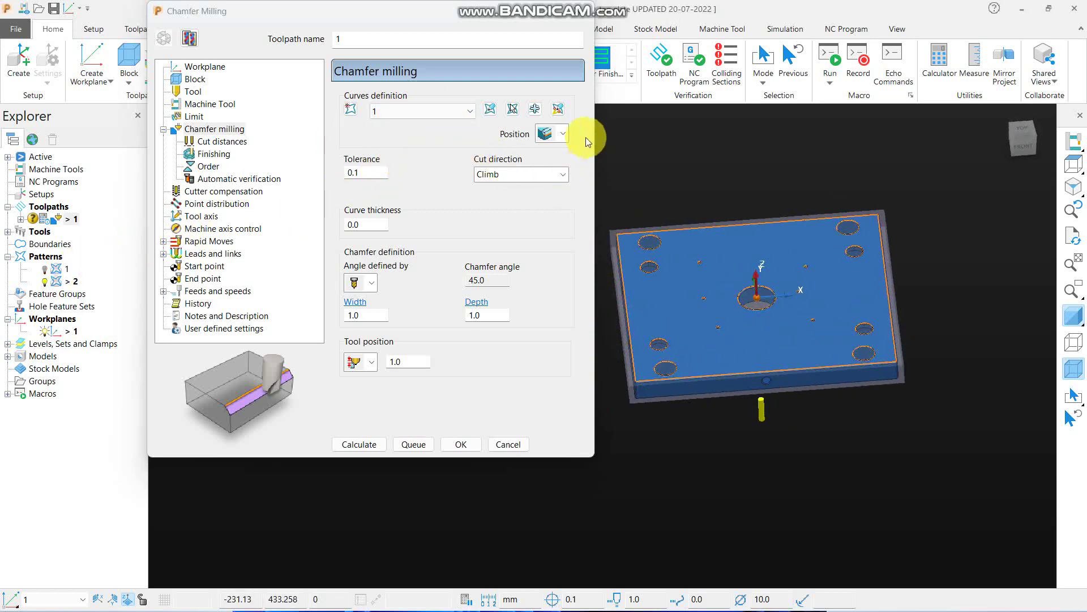
pyautogui.click(439, 19)
pyautogui.moveTo(439, 18); pyautogui.dragTo(357, 19)
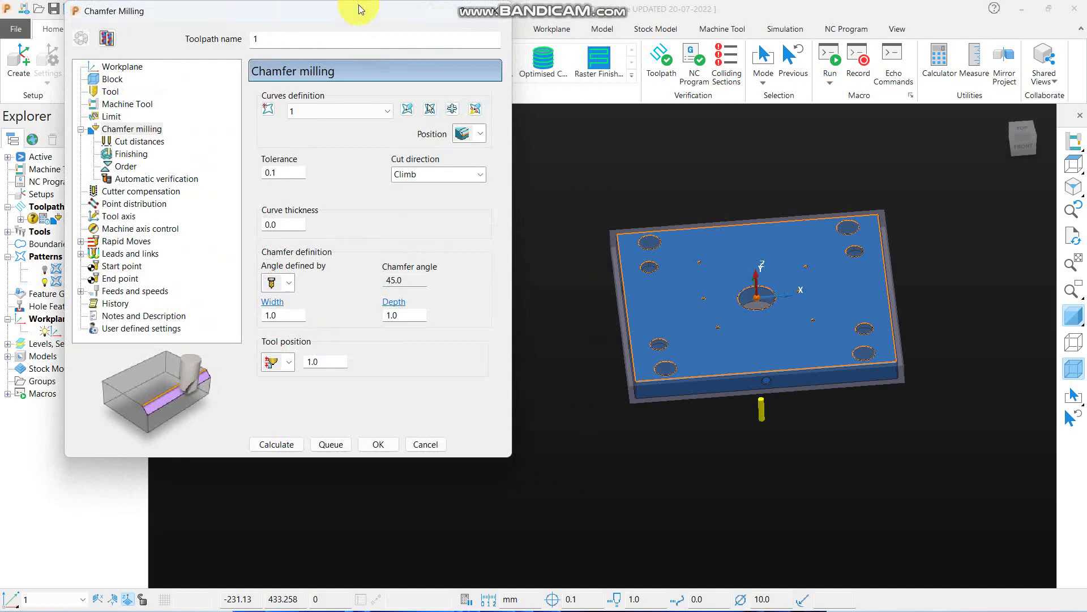
# Open the machining sections for interactive editing and examine the tool-side markers on the plate's front corner and nearby holes.
pyautogui.click(475, 110)
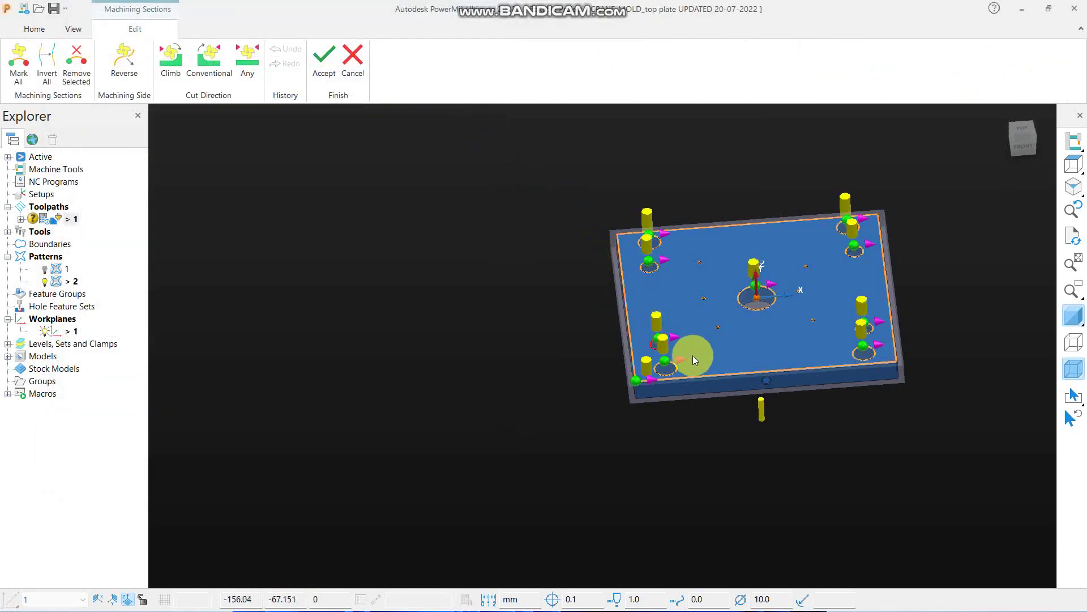
pyautogui.moveTo(692, 355); pyautogui.dragTo(763, 408, button='middle')
pyautogui.scroll(3, 763, 408)
pyautogui.moveTo(685, 433); pyautogui.dragTo(616, 400, button='middle')
pyautogui.scroll(-3, 563, 347)
pyautogui.scroll(3, 567, 342)
pyautogui.scroll(2, 586, 315)
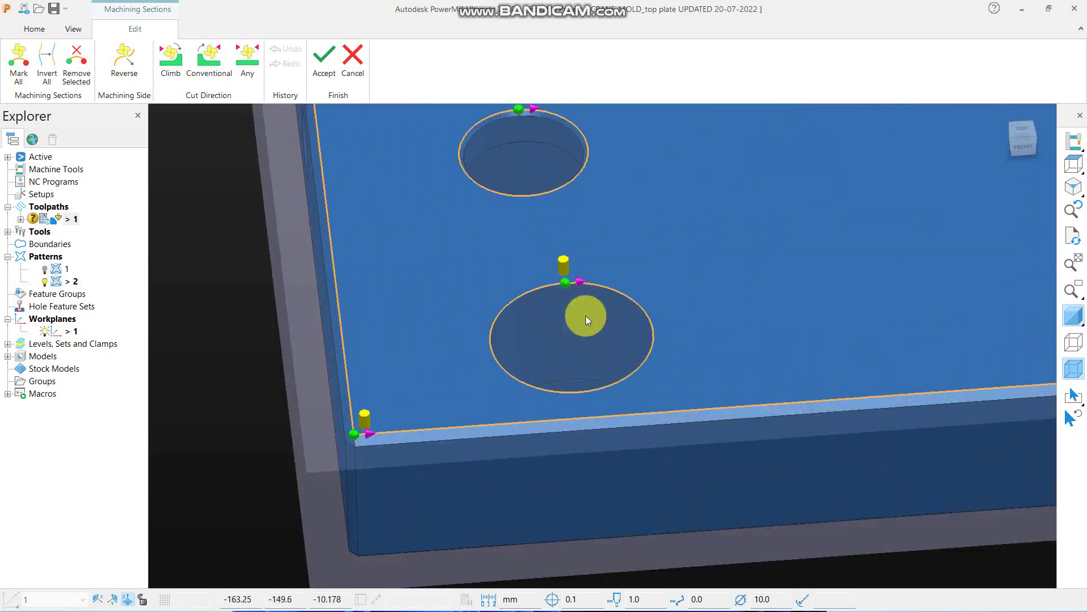
pyautogui.scroll(3, 348, 433)
pyautogui.click(349, 434)
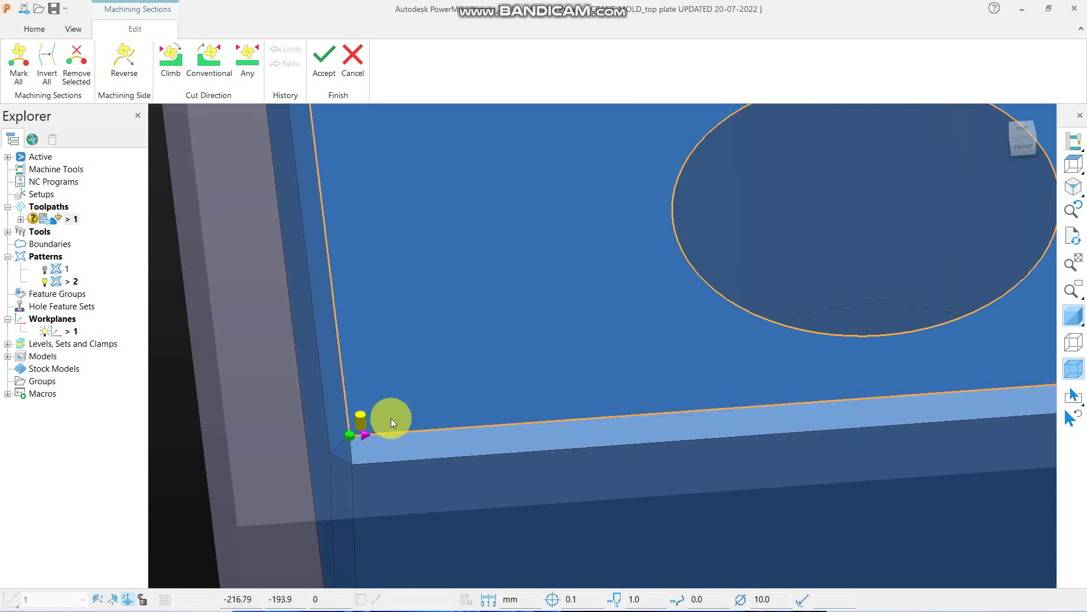
pyautogui.scroll(-3, 397, 426)
pyautogui.scroll(4, 380, 434)
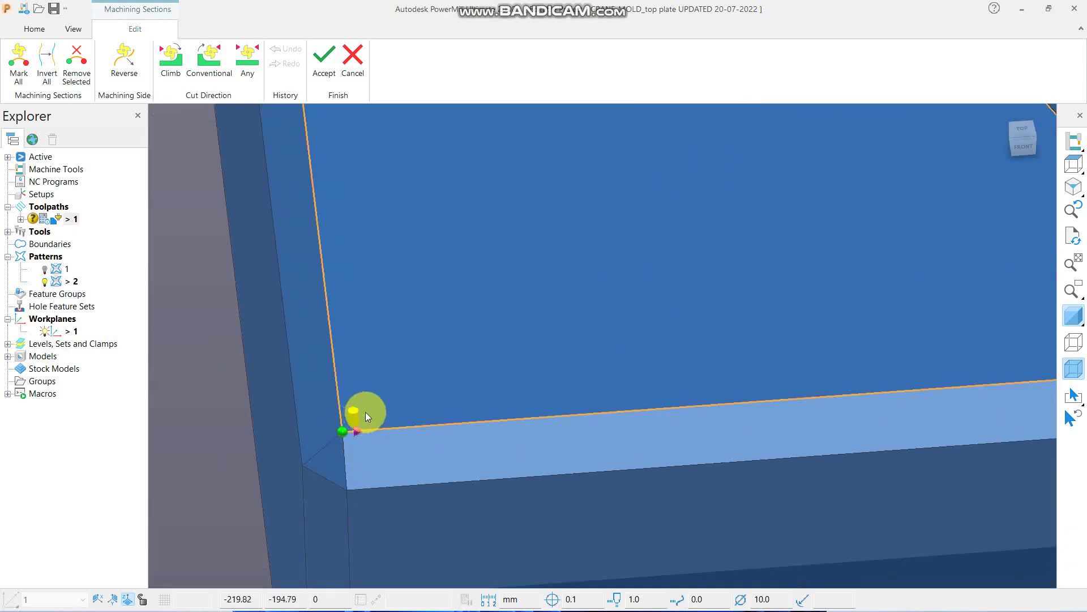
# Switch the machining side of the plate's outer edge to the outside and flip it back inside.
pyautogui.click(353, 419)
pyautogui.click(356, 420)
pyautogui.click(333, 433)
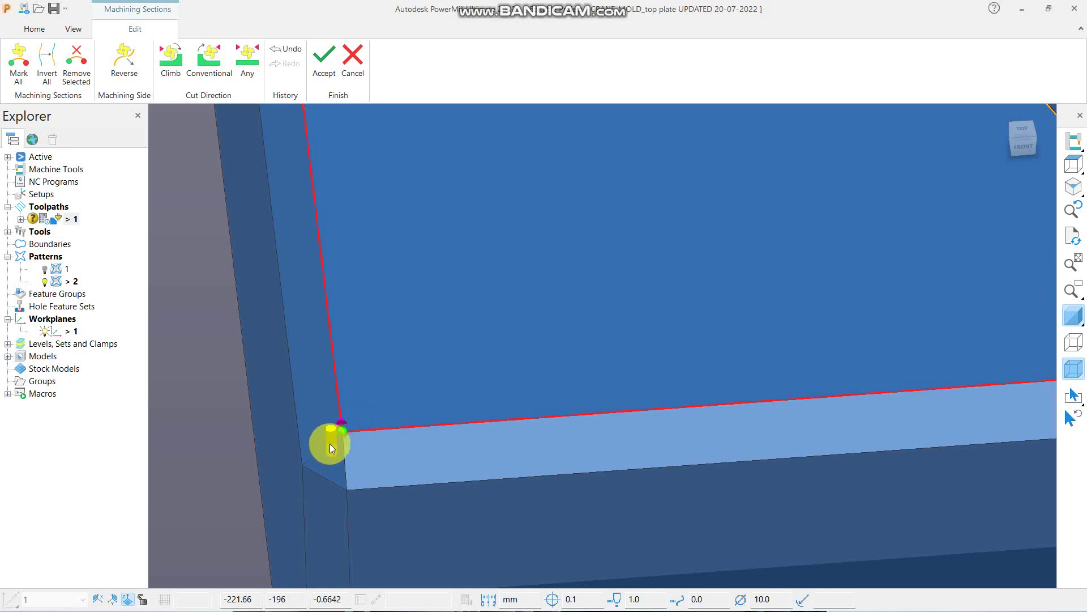
pyautogui.click(330, 445)
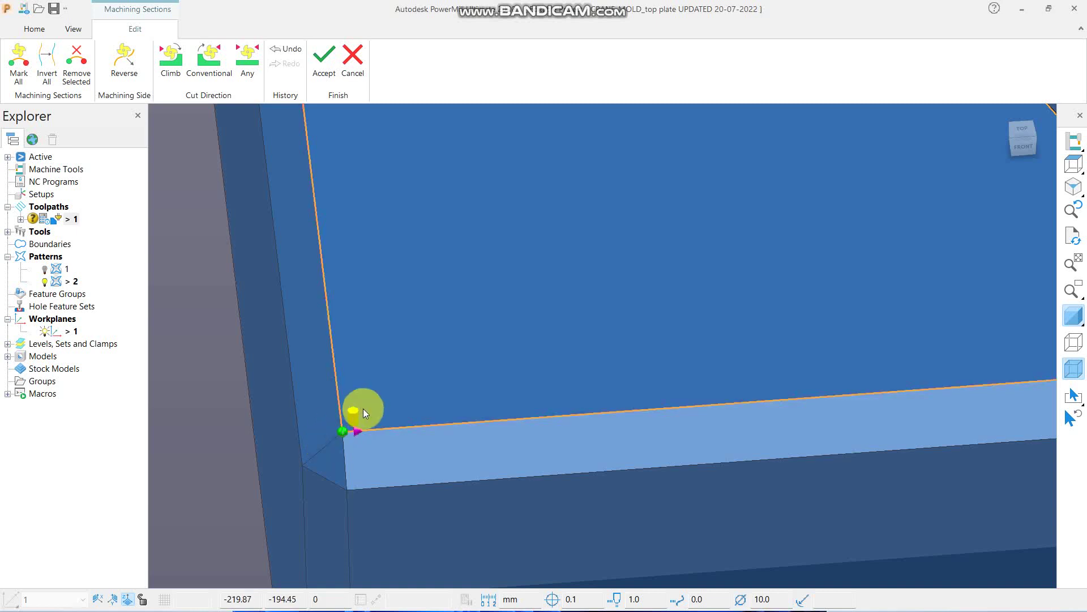
# Reverse the machining side of all sections, including the holes, and reverse them back again.
pyautogui.scroll(-5, 393, 441)
pyautogui.scroll(-5, 403, 434)
pyautogui.scroll(3, 456, 372)
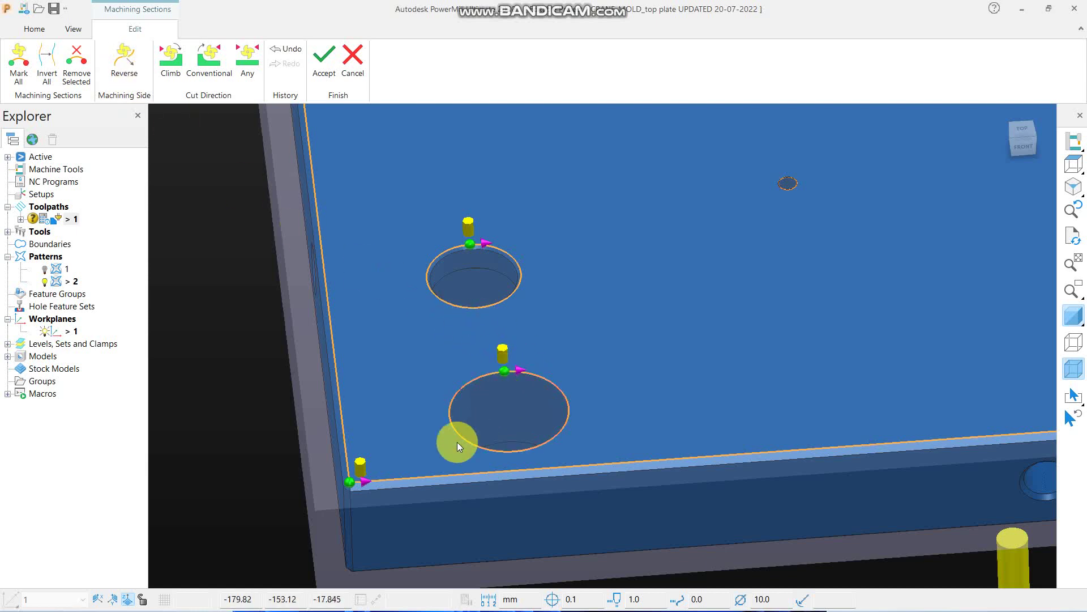
pyautogui.click(122, 59)
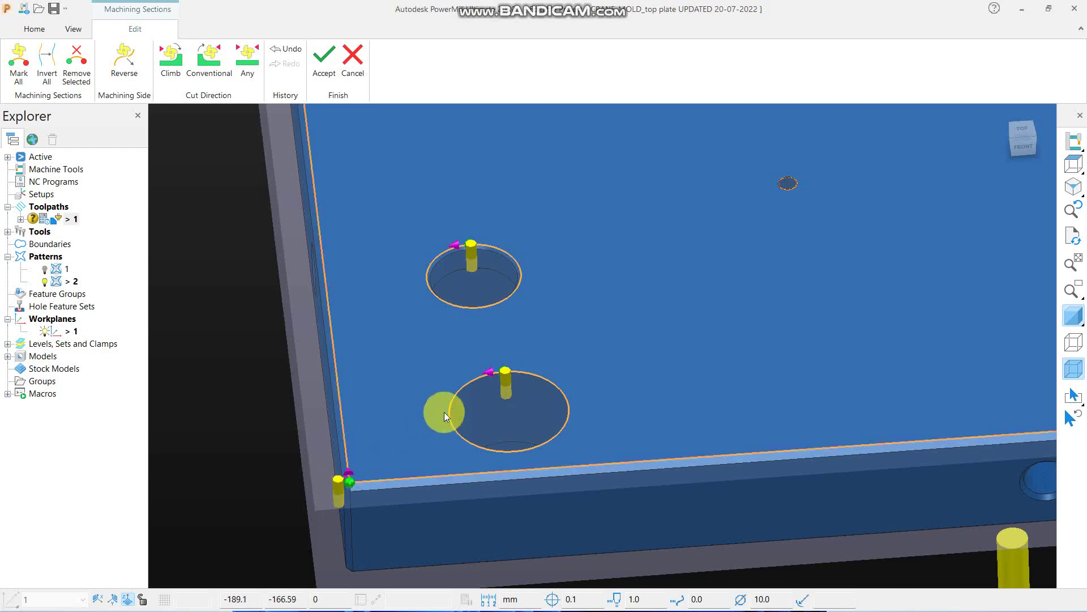
pyautogui.click(124, 59)
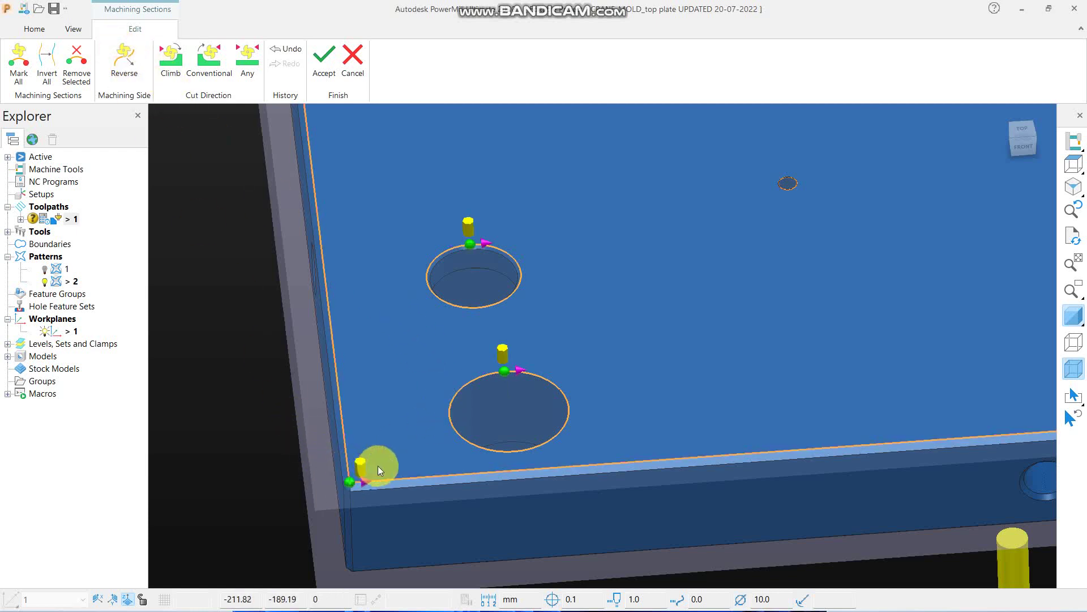
# Reverse the machining side of all sections to outside the plate's outer edge and inside the holes, and check the markers across the plate.
pyautogui.click(121, 60)
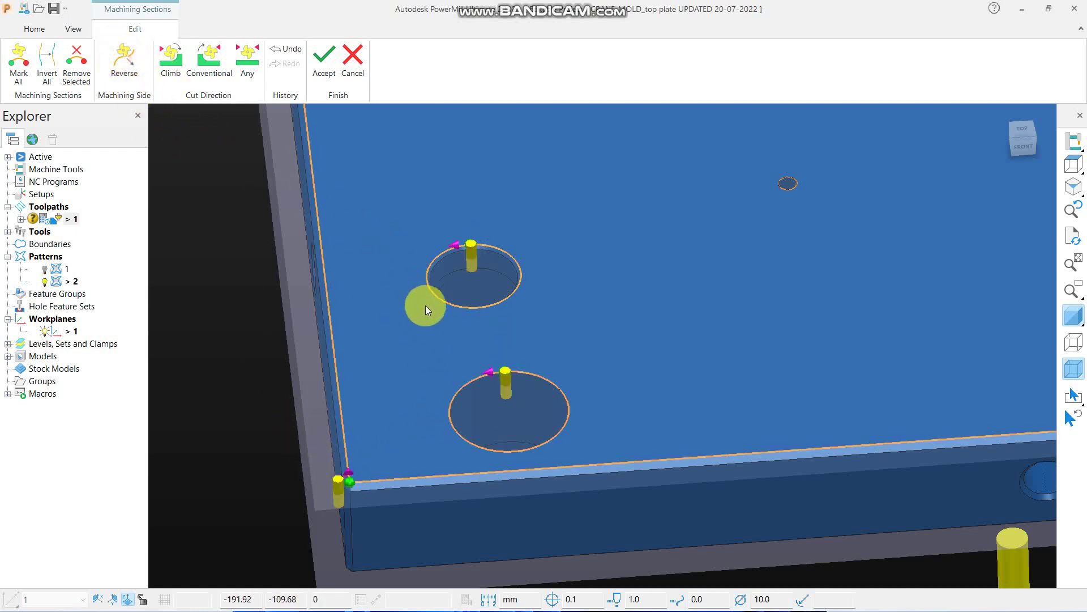
pyautogui.scroll(-8, 447, 323)
pyautogui.scroll(4, 559, 331)
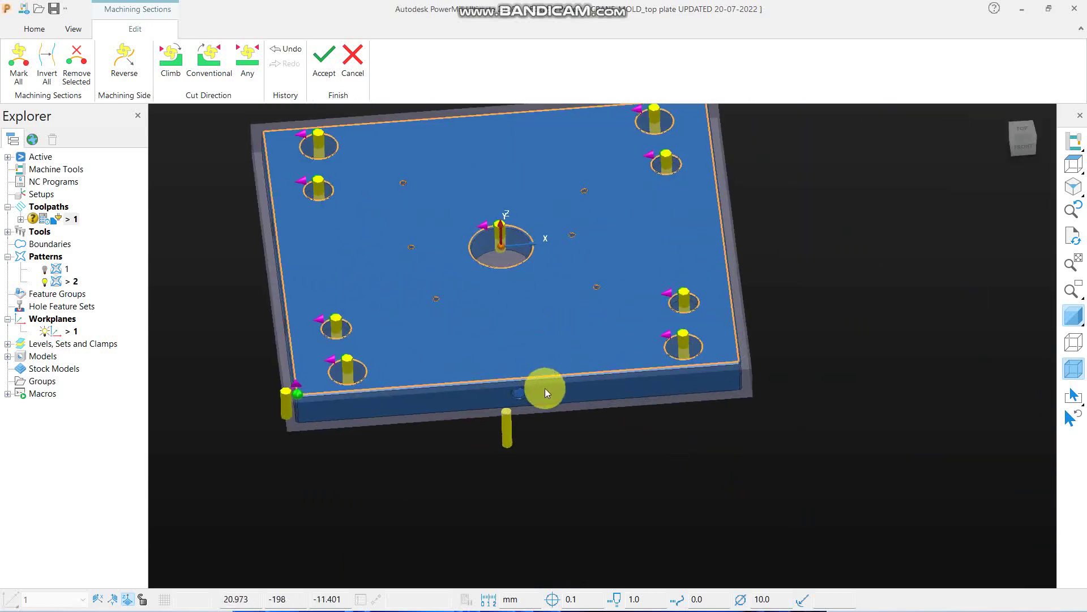
pyautogui.moveTo(544, 389); pyautogui.dragTo(583, 386, button='middle')
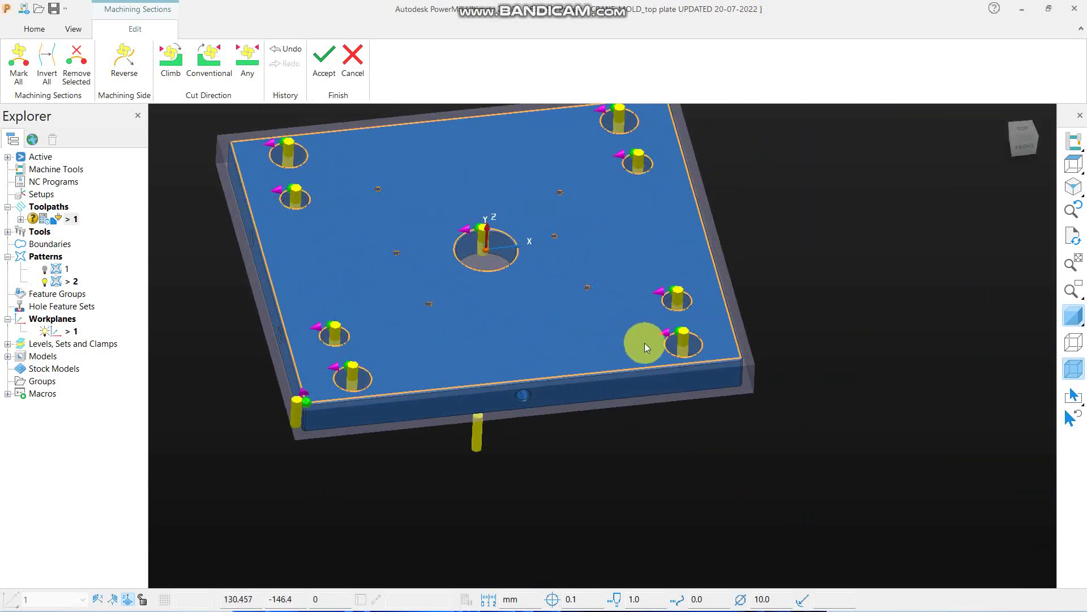
pyautogui.scroll(5, 646, 347)
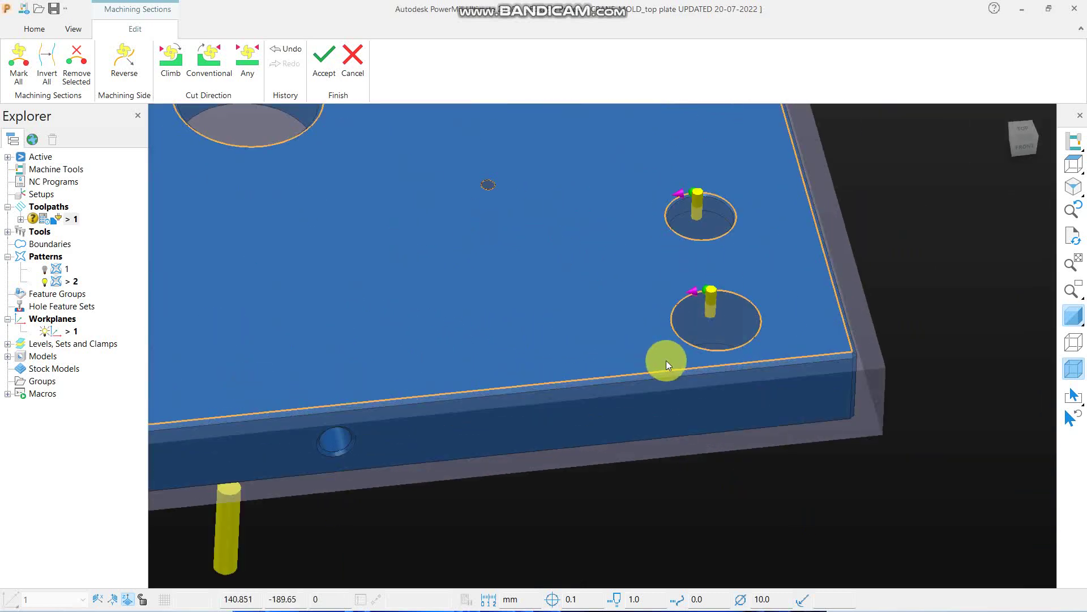
# Remove the large hole nearest the plate's front corner, opposite the outer edge's start marker, from the machining sections and accept the edit.
pyautogui.click(671, 329)
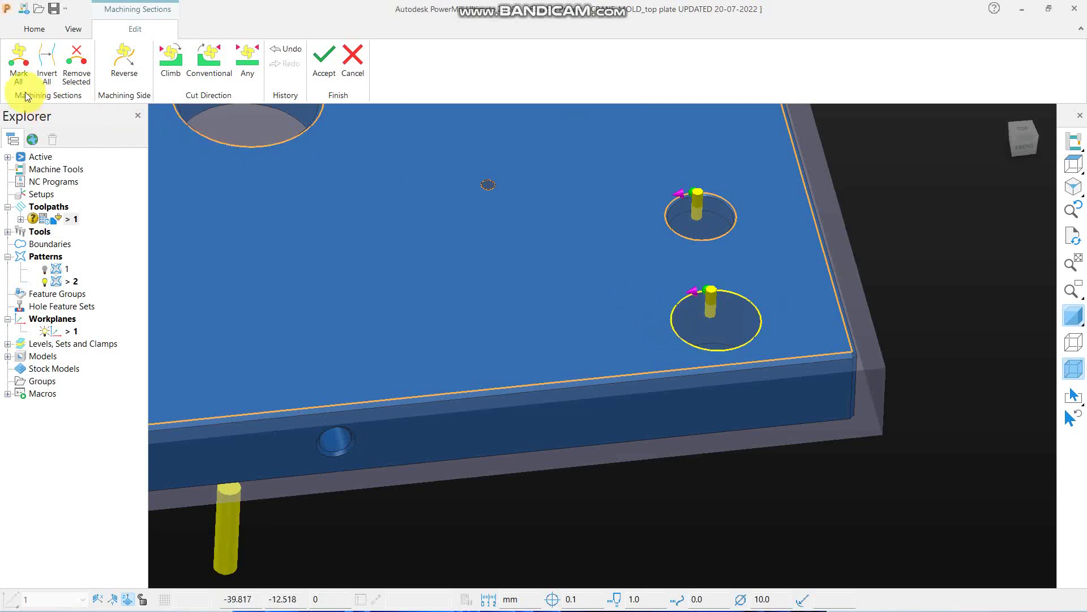
pyautogui.click(87, 75)
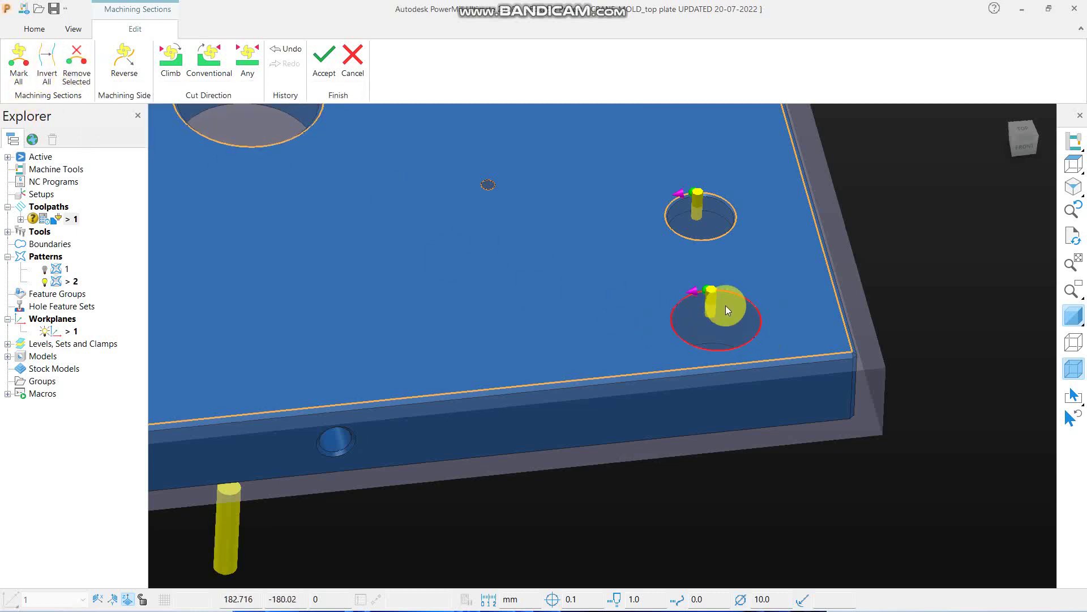
pyautogui.click(388, 186)
pyautogui.click(75, 68)
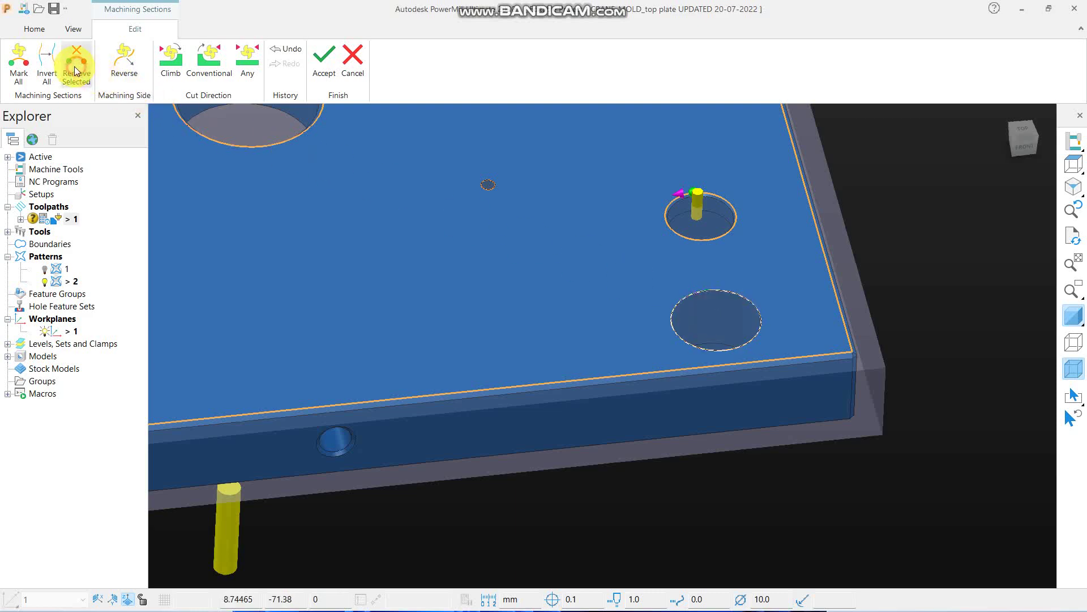
pyautogui.scroll(-3, 820, 339)
pyautogui.scroll(2, 796, 342)
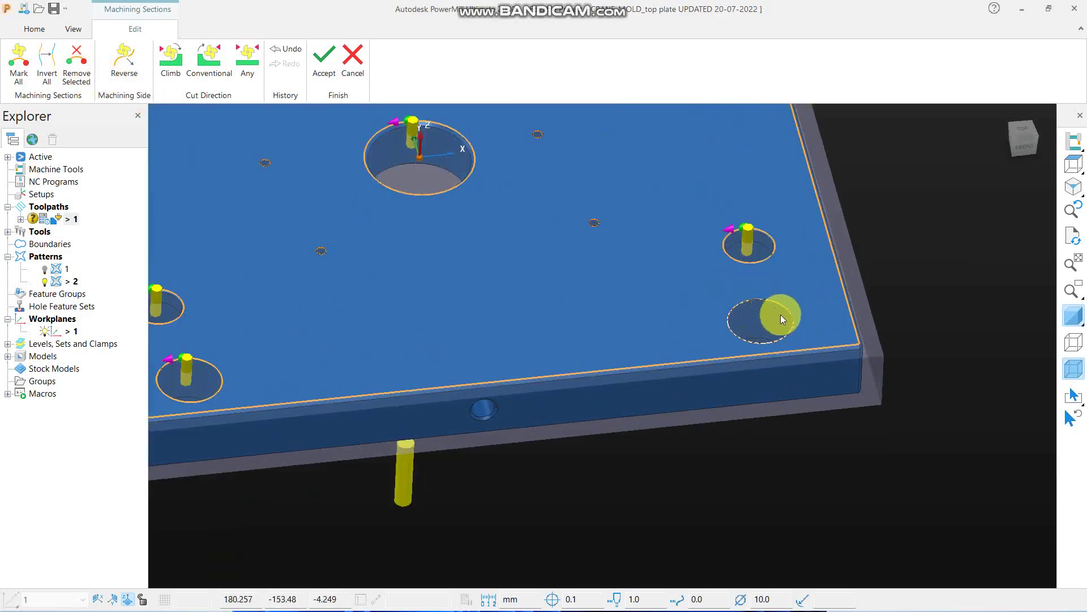
pyautogui.scroll(-5, 740, 331)
pyautogui.moveTo(745, 320); pyautogui.dragTo(701, 342, button='middle')
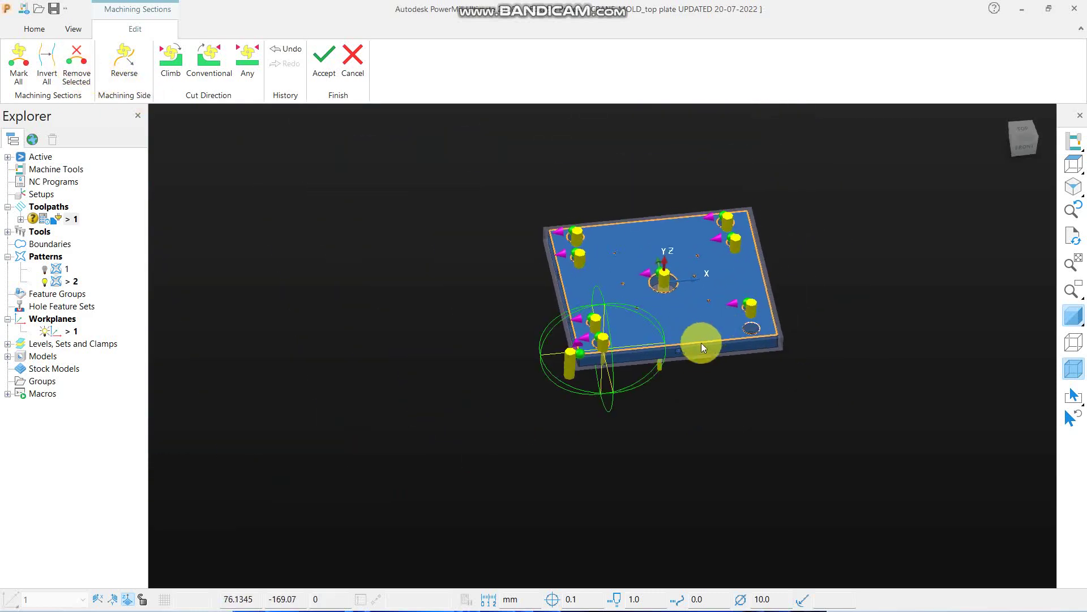
pyautogui.click(323, 60)
pyautogui.scroll(3, 751, 317)
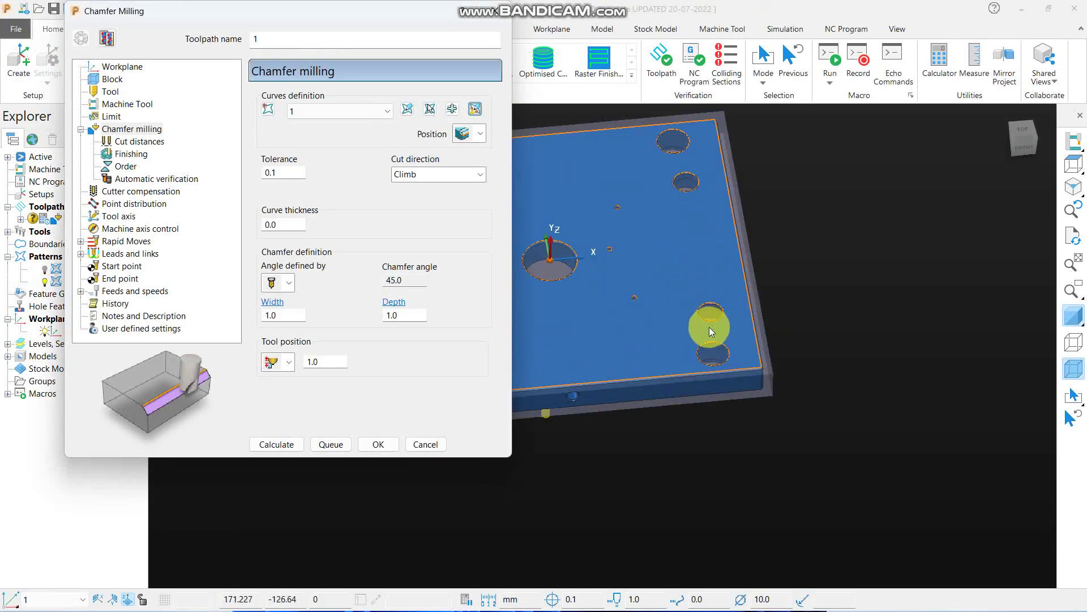
pyautogui.scroll(-4, 777, 317)
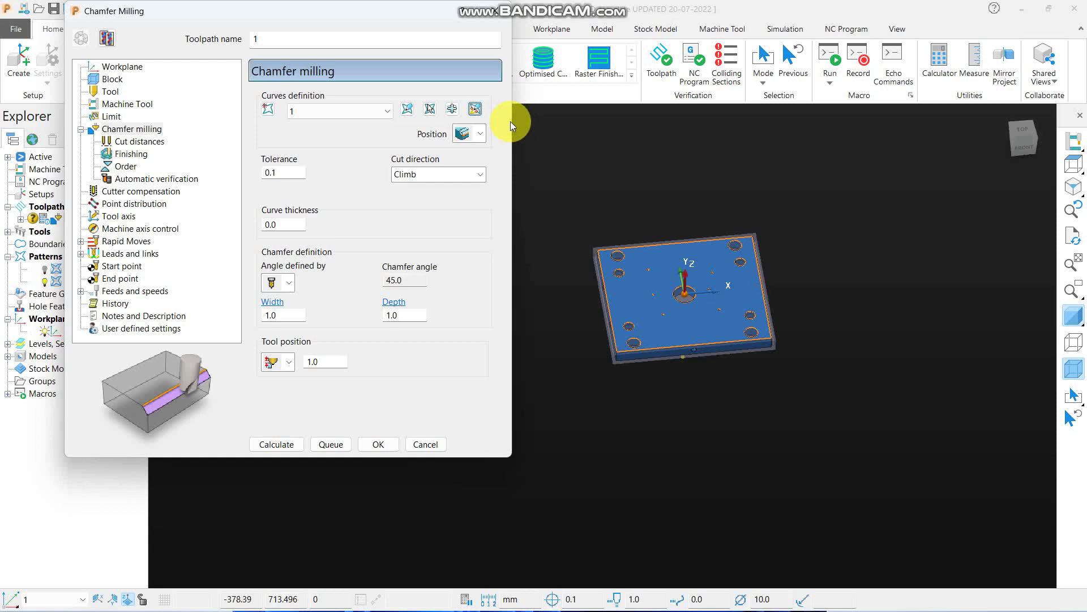
# Set the curve position to the top of the chamfer feature and check it against the plate's upper corner in front view.
pyautogui.click(480, 136)
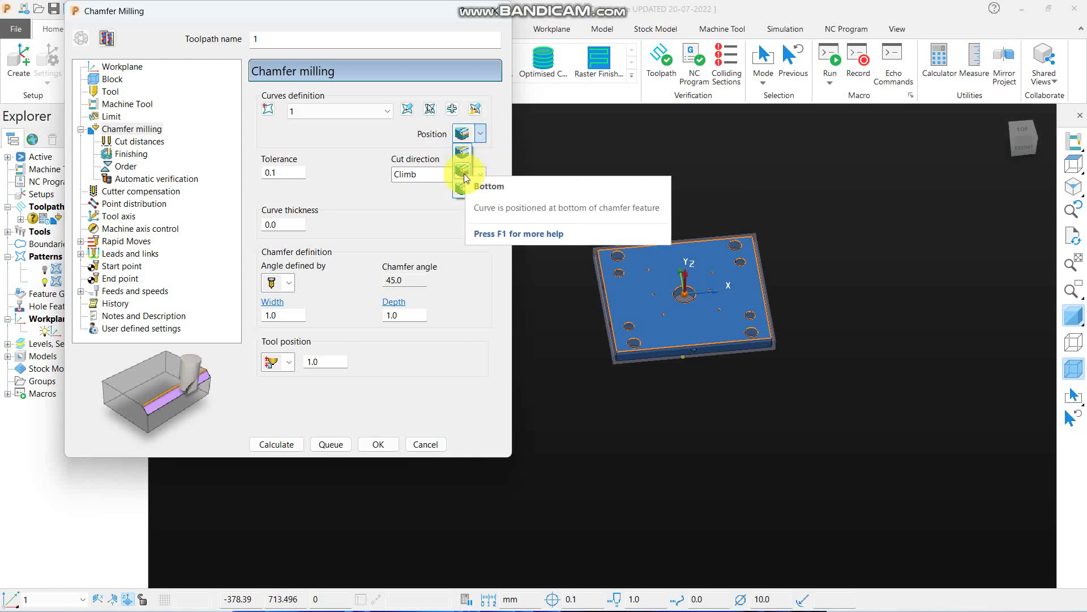
pyautogui.click(463, 156)
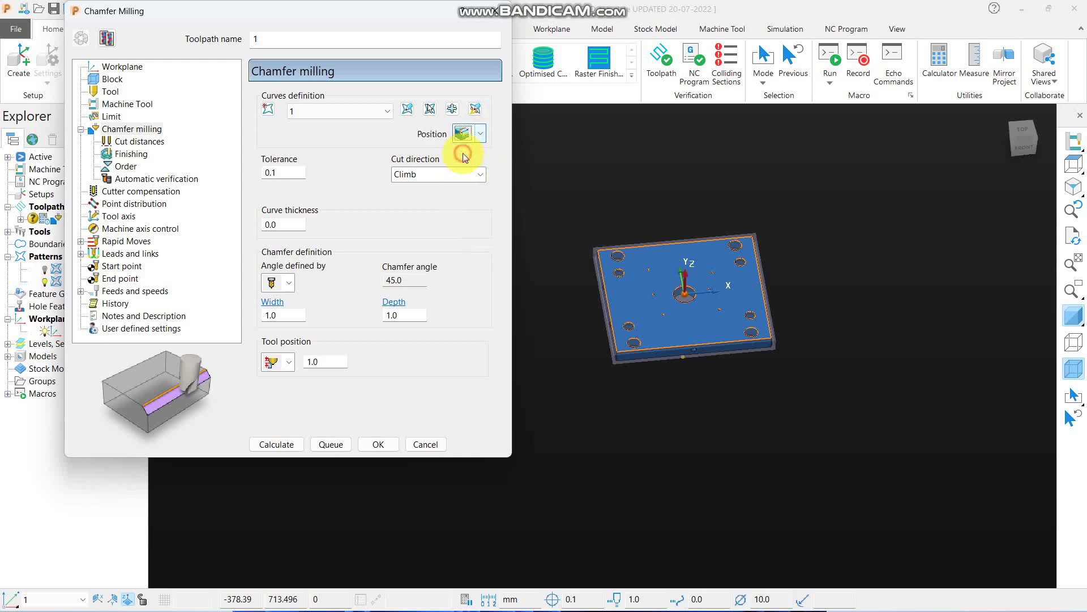
pyautogui.click(1073, 165)
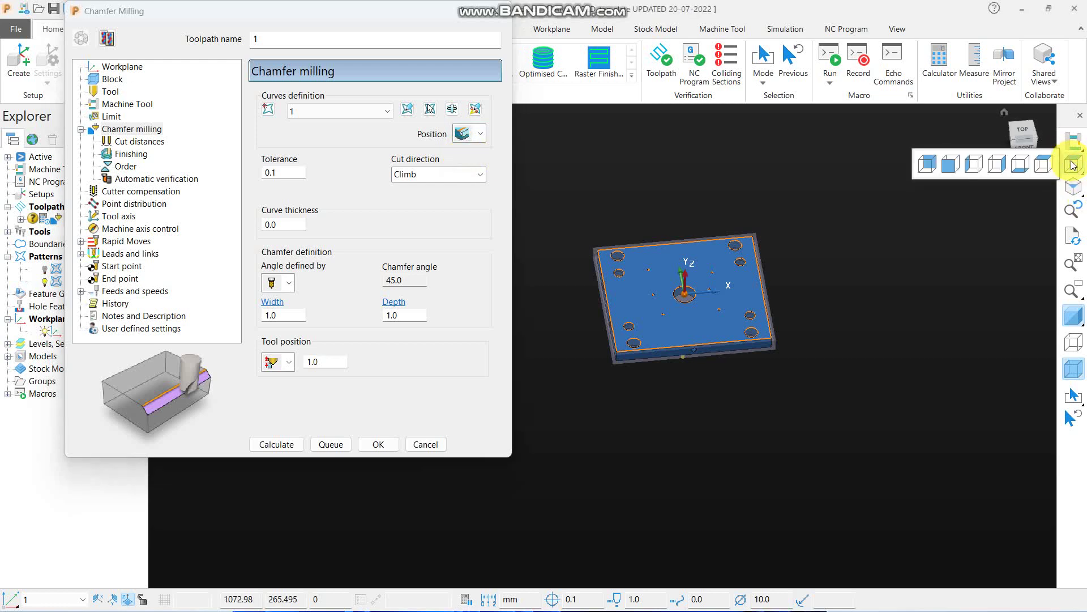
pyautogui.click(955, 167)
pyautogui.scroll(6, 970, 151)
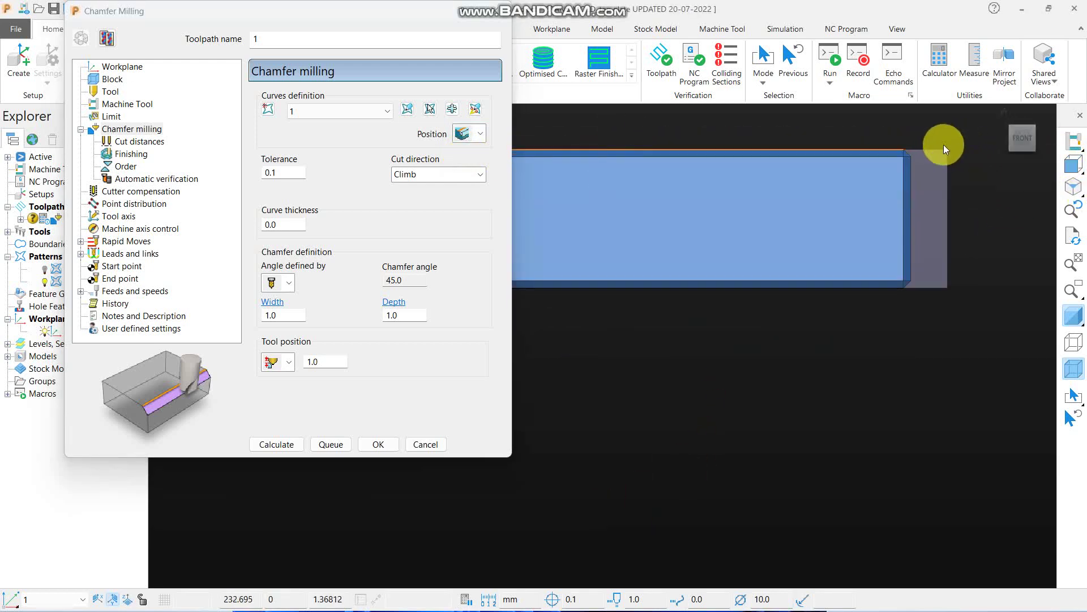
pyautogui.scroll(-3, 774, 213)
pyautogui.scroll(3, 771, 197)
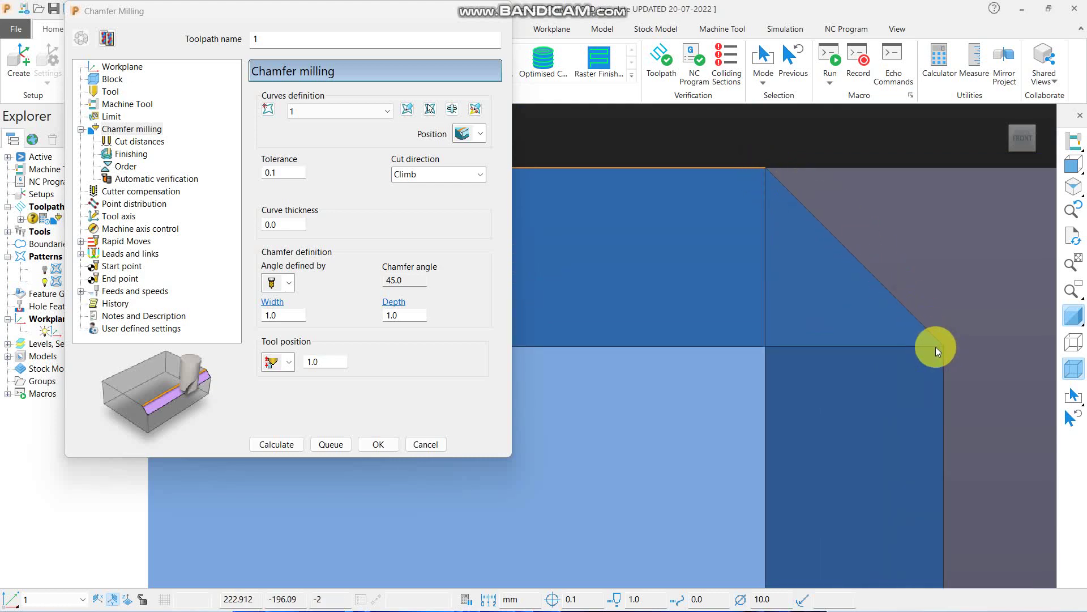
pyautogui.scroll(-5, 975, 345)
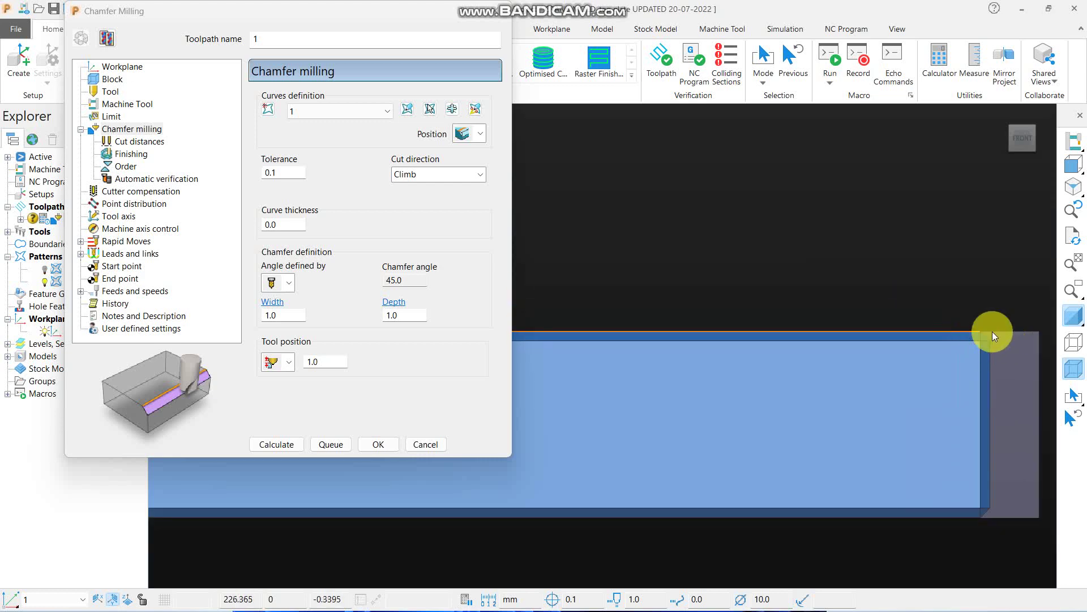
# Examine where the pattern curves lie on the large holes and along the plate's chamfered corner edges.
pyautogui.scroll(-5, 992, 335)
pyautogui.moveTo(998, 327); pyautogui.dragTo(793, 381, button='middle')
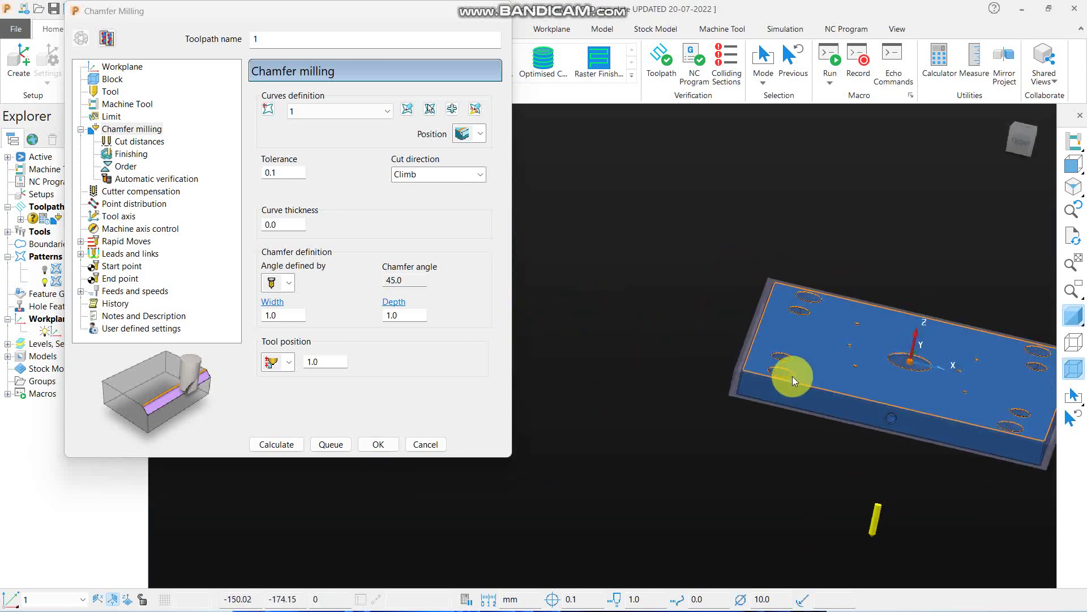
pyautogui.scroll(8, 789, 376)
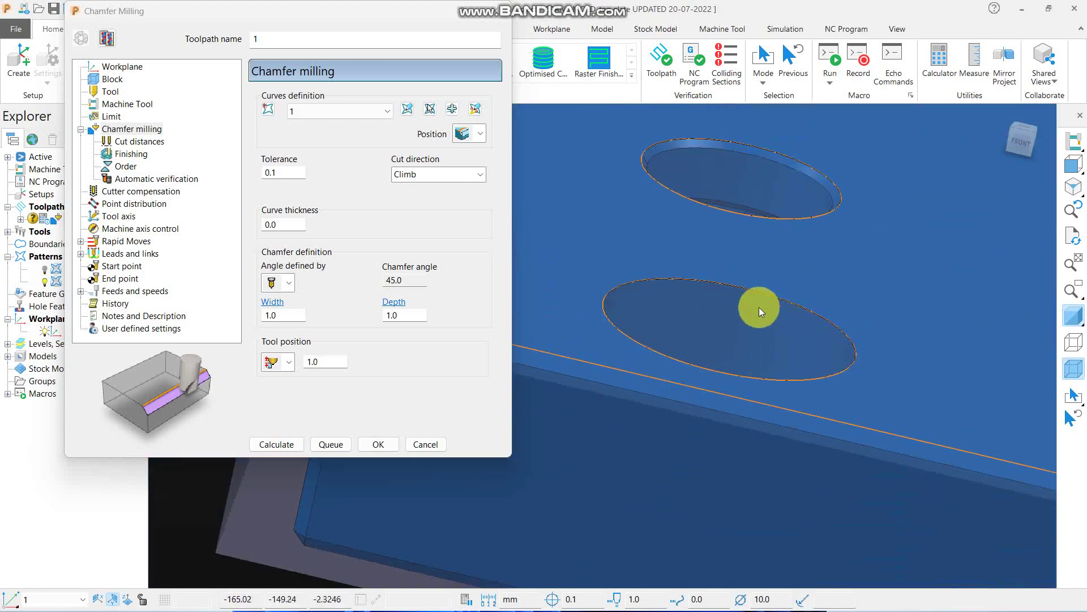
pyautogui.scroll(-3, 759, 307)
pyautogui.moveTo(759, 307); pyautogui.dragTo(713, 310, button='middle')
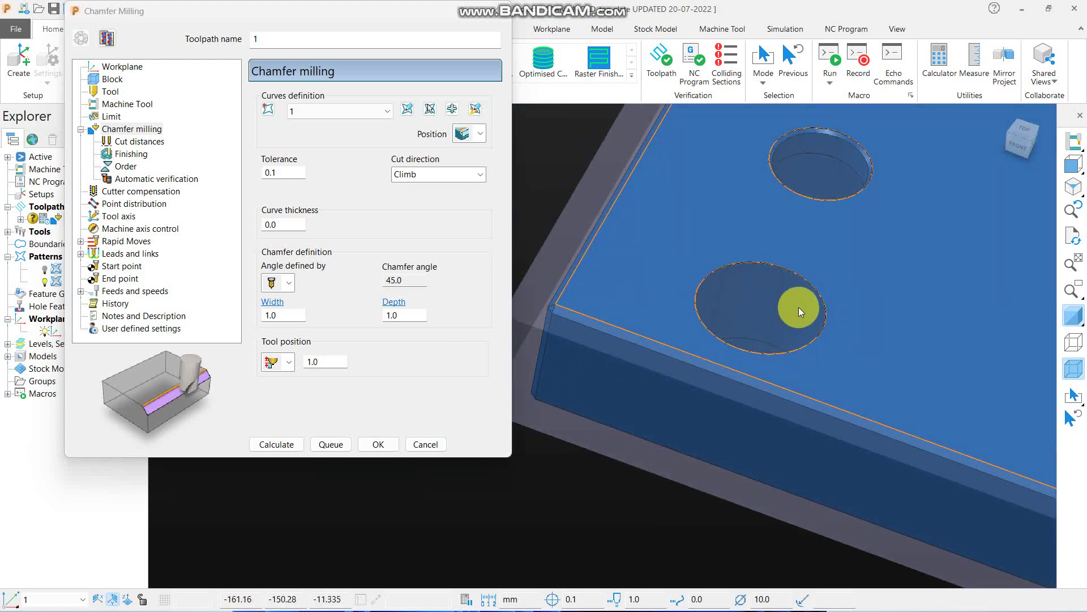
pyautogui.moveTo(1076, 173)
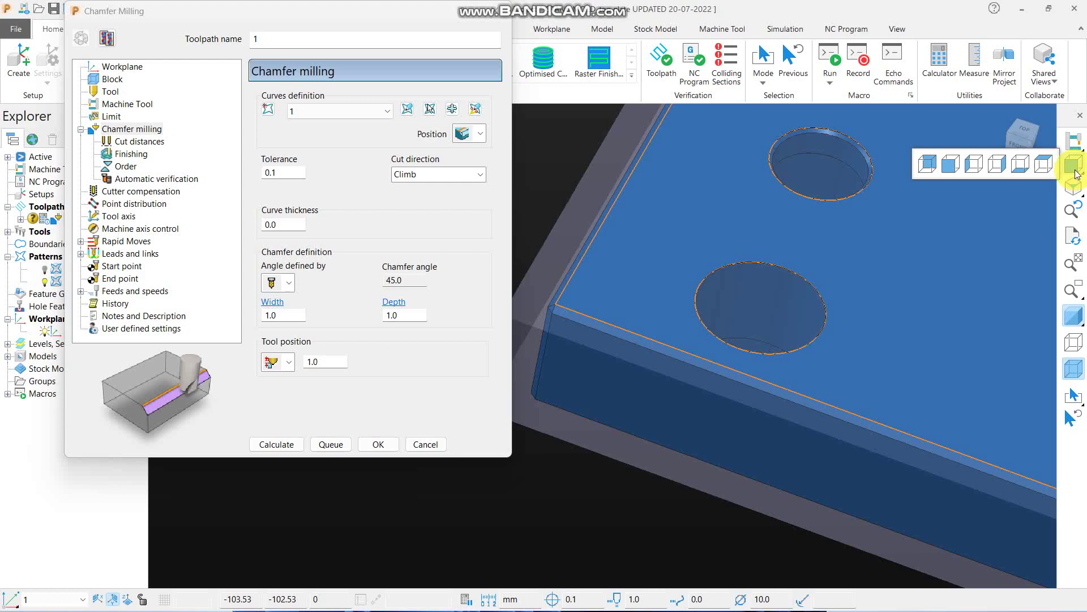
pyautogui.click(1044, 164)
pyautogui.moveTo(906, 235); pyautogui.dragTo(879, 165, button='middle')
pyautogui.scroll(5, 681, 319)
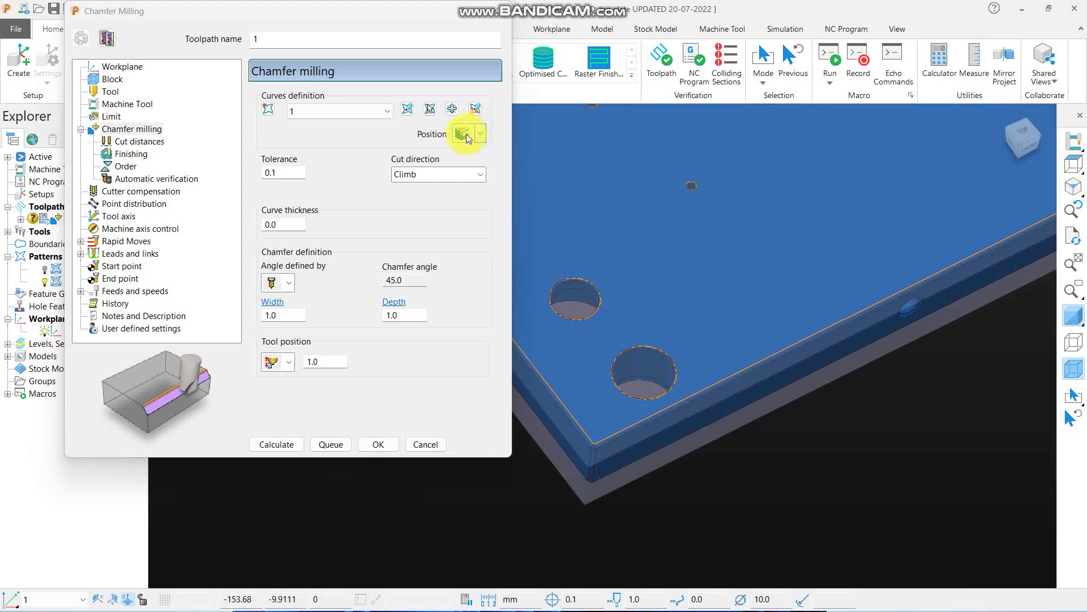
pyautogui.scroll(-4, 781, 339)
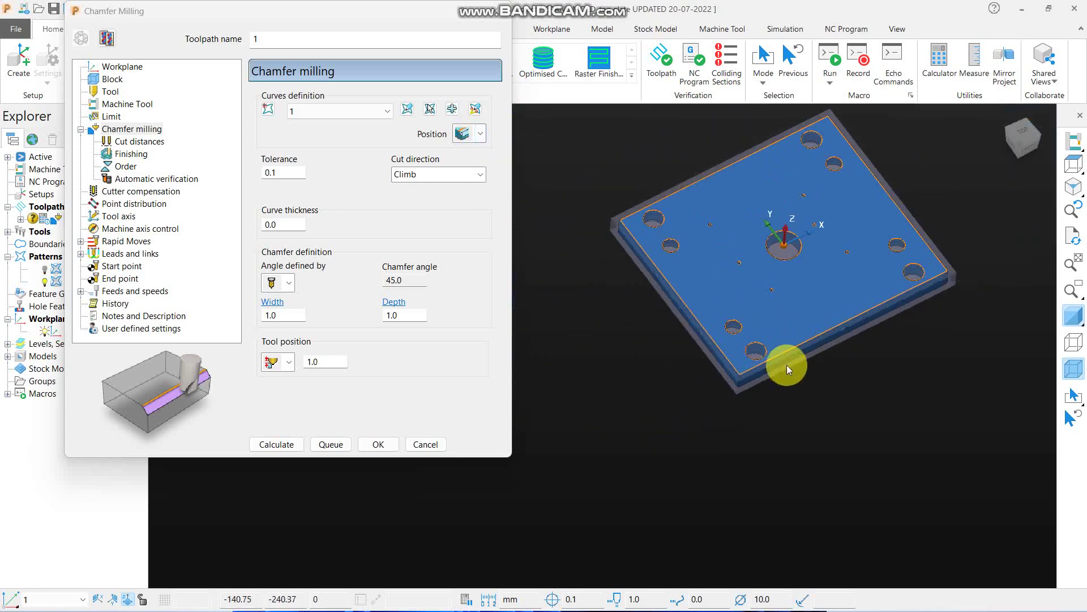
pyautogui.scroll(6, 764, 300)
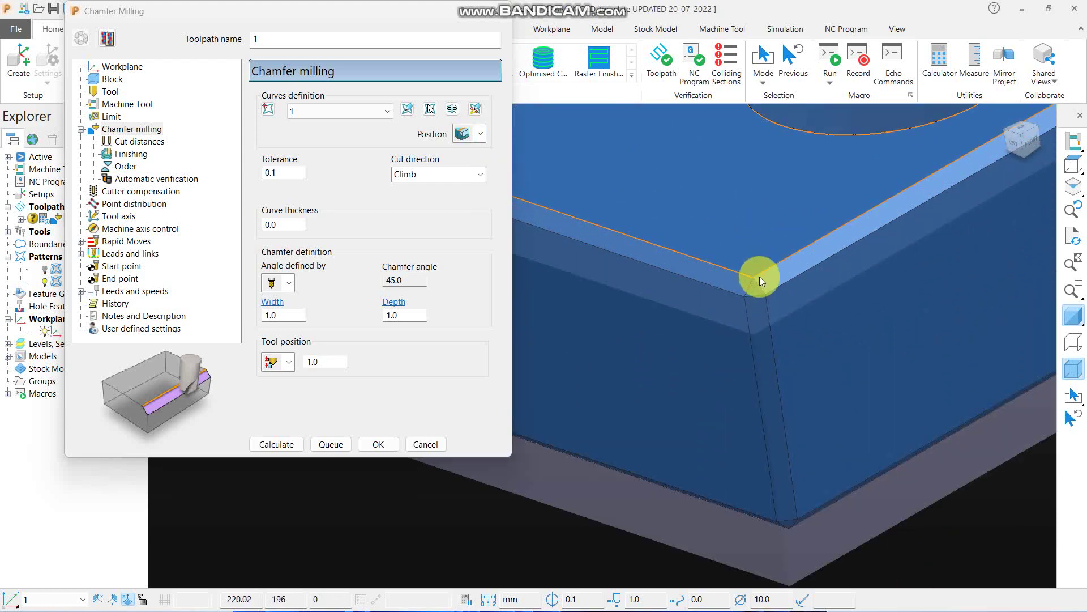
pyautogui.scroll(-4, 755, 272)
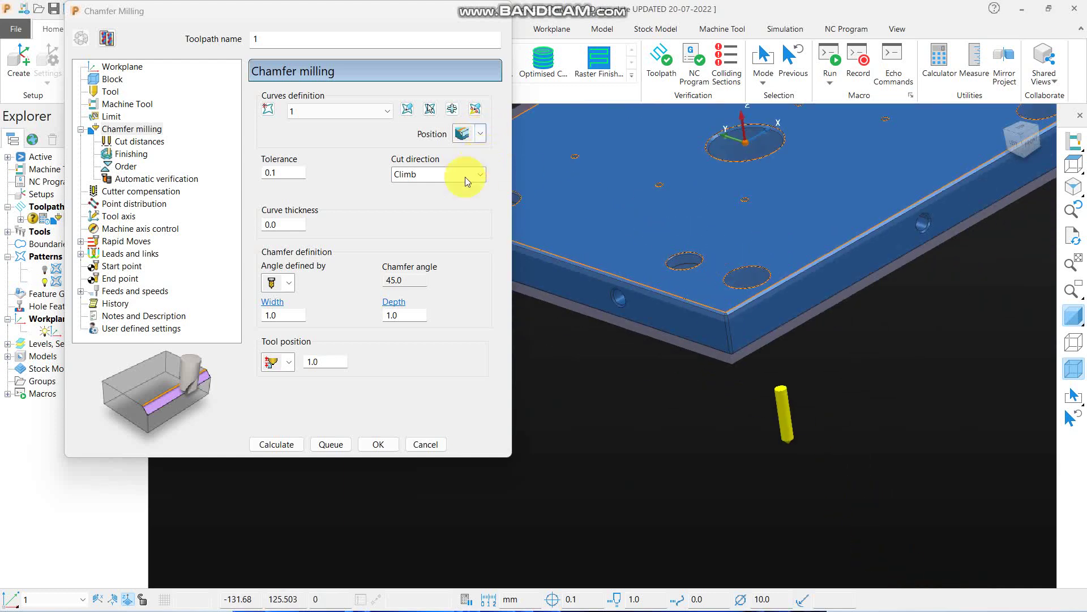
# Set the chamfer toolpath's tolerance to 0.01 and its cut direction to Any.
pyautogui.doubleClick(286, 172)
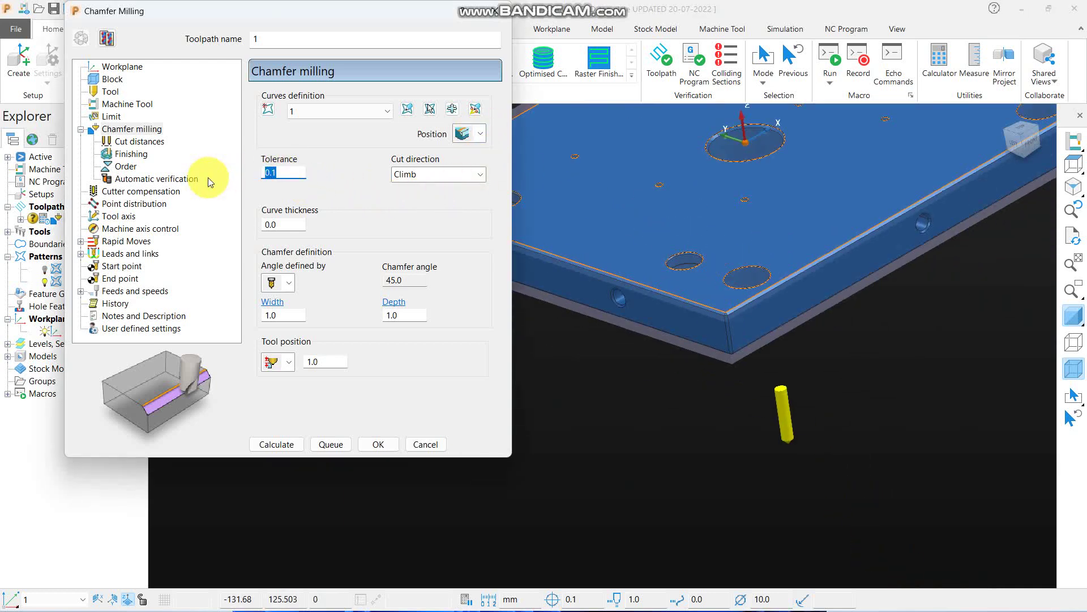
pyautogui.write('.0')
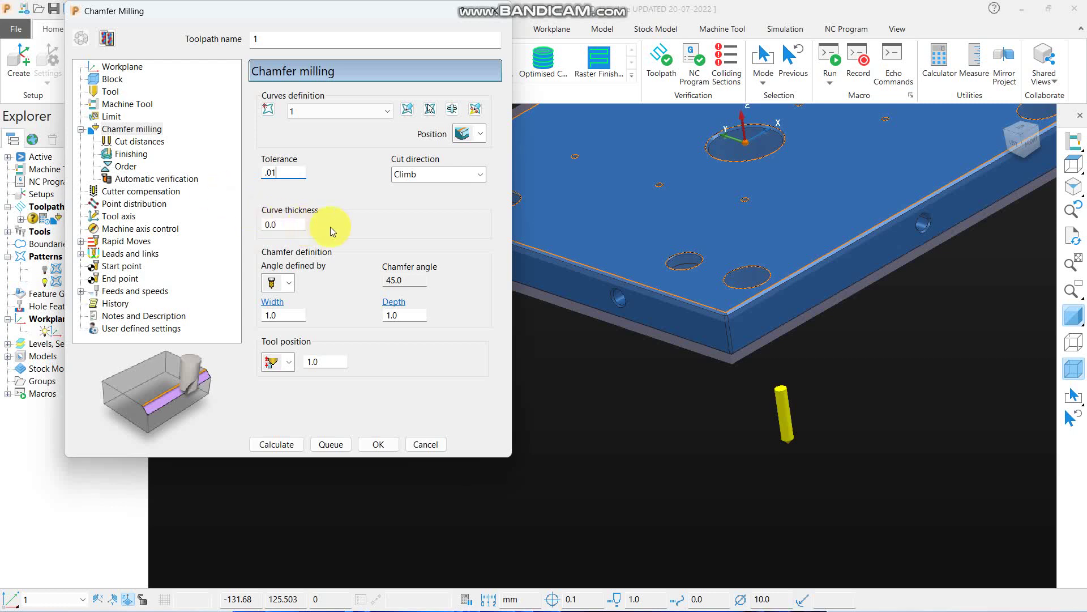
pyautogui.click(437, 176)
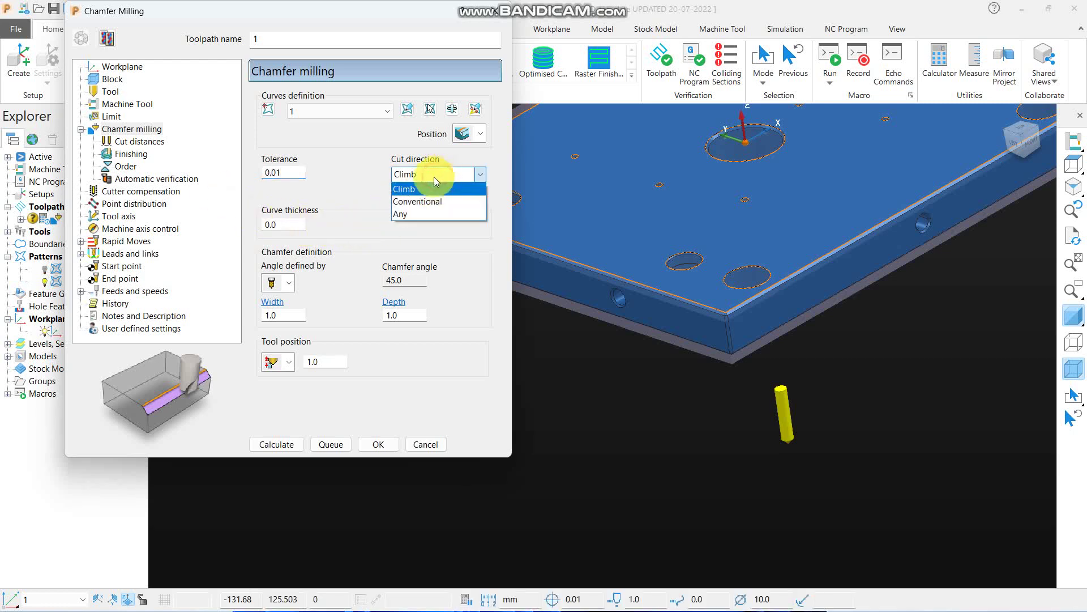
pyautogui.click(417, 211)
# Examine the tool tip outline against the chamfer profile at the plate's upper corner in front view.
pyautogui.click(1078, 161)
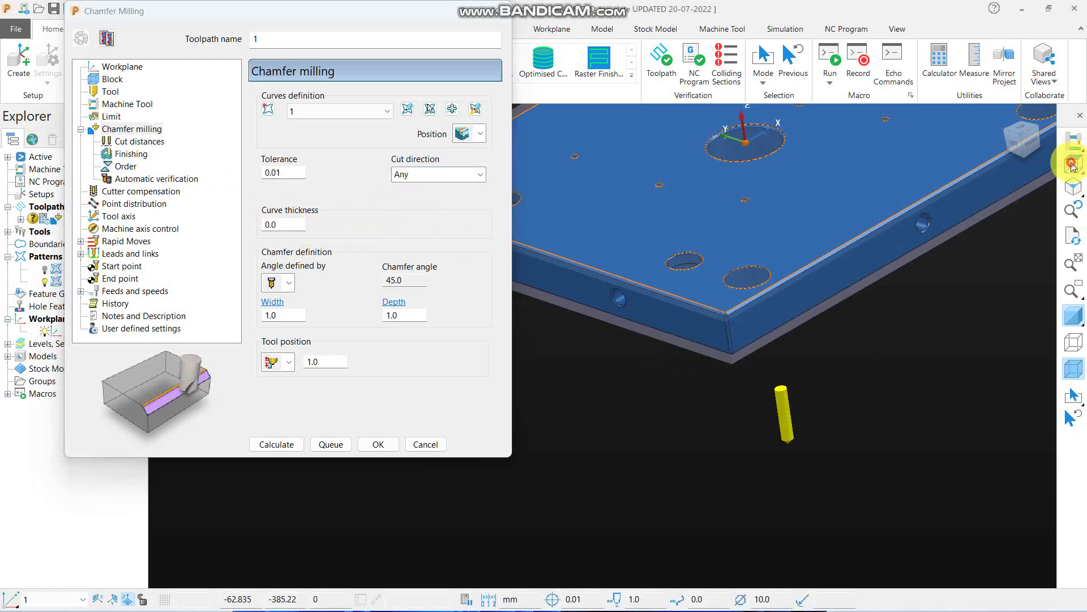
pyautogui.scroll(-3, 821, 357)
pyautogui.moveTo(821, 356); pyautogui.dragTo(753, 354, button='middle')
pyautogui.scroll(5, 750, 365)
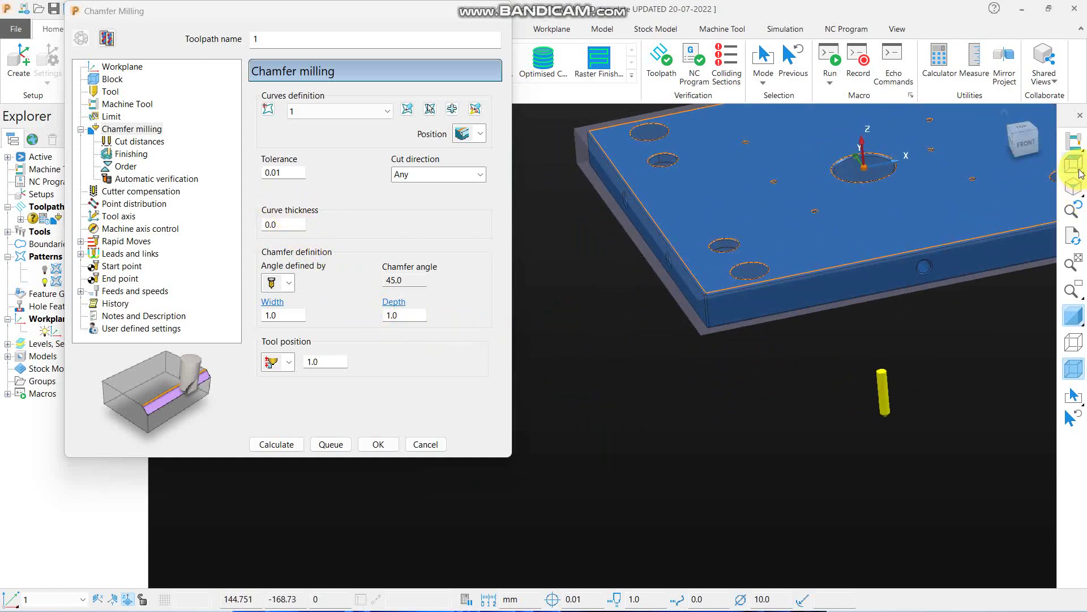
pyautogui.moveTo(1082, 187)
pyautogui.click(939, 163)
pyautogui.scroll(-3, 951, 269)
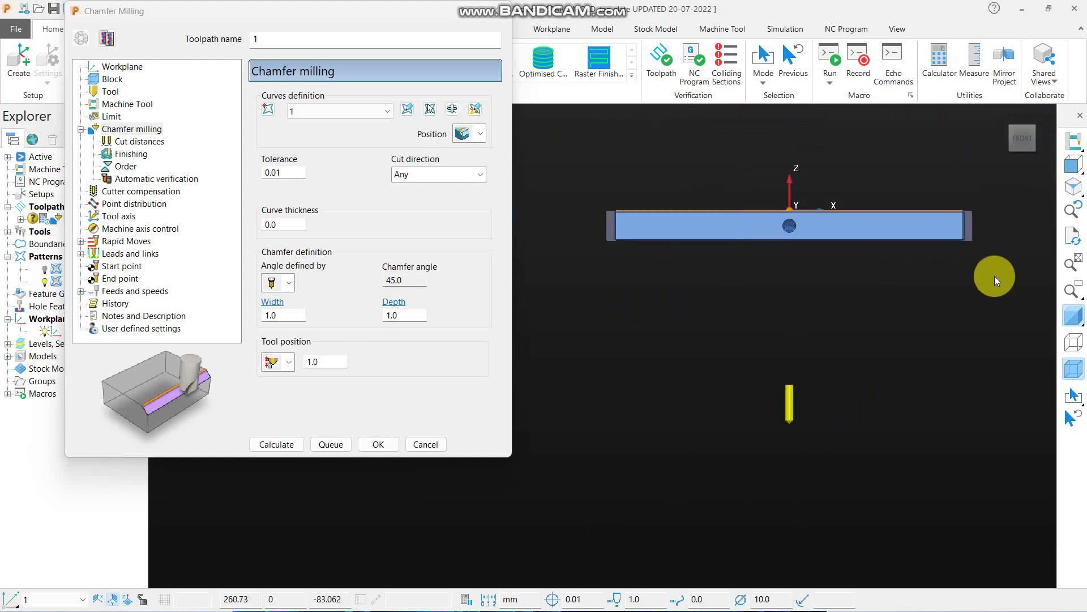
pyautogui.scroll(8, 623, 204)
pyautogui.scroll(2, 639, 204)
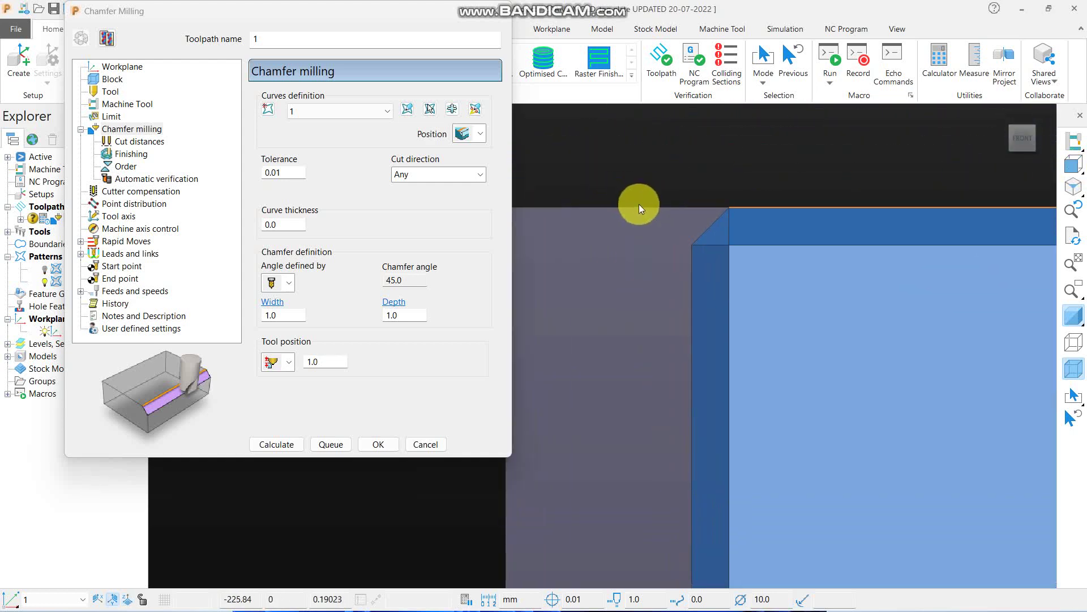
pyautogui.scroll(4, 719, 232)
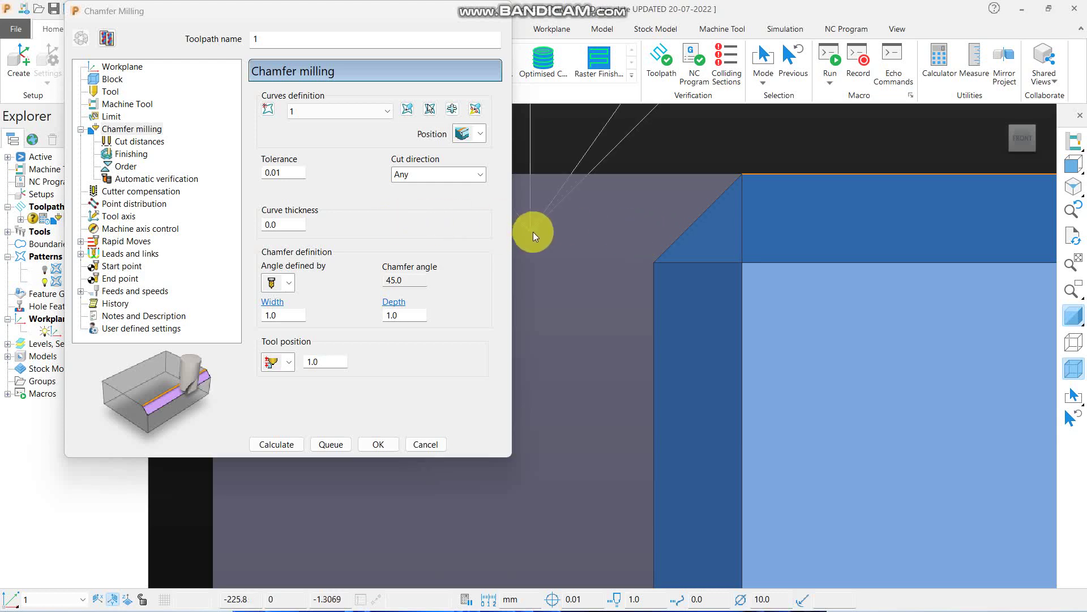
pyautogui.scroll(4, 691, 228)
pyautogui.scroll(-2, 668, 283)
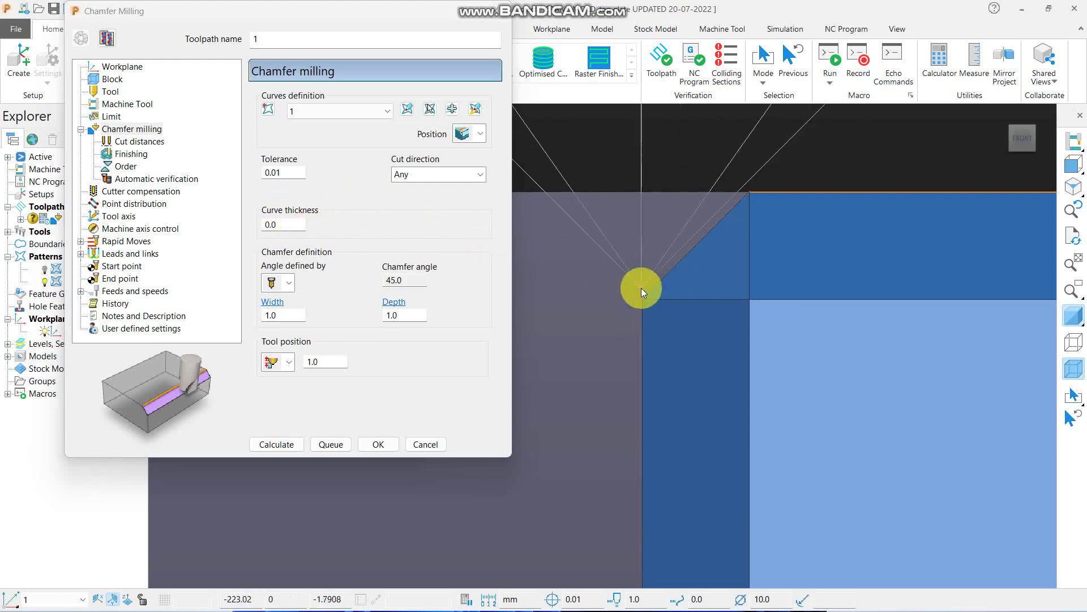
# Set the curve thickness of the chamfer milling toolpath to 0.1 mm.
pyautogui.click(285, 227)
pyautogui.doubleClick(285, 227)
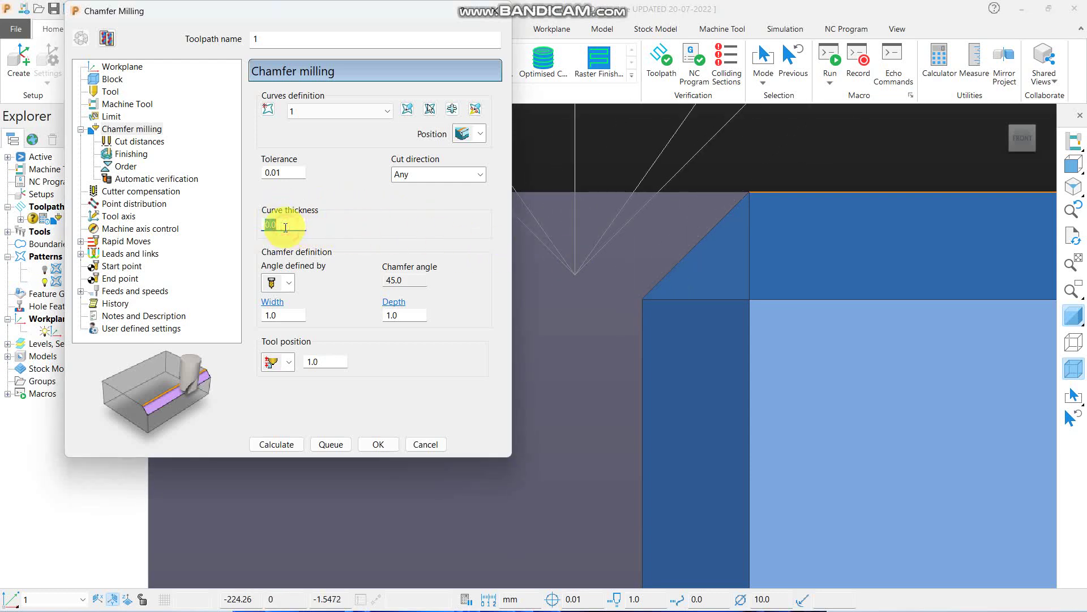
pyautogui.write('.')
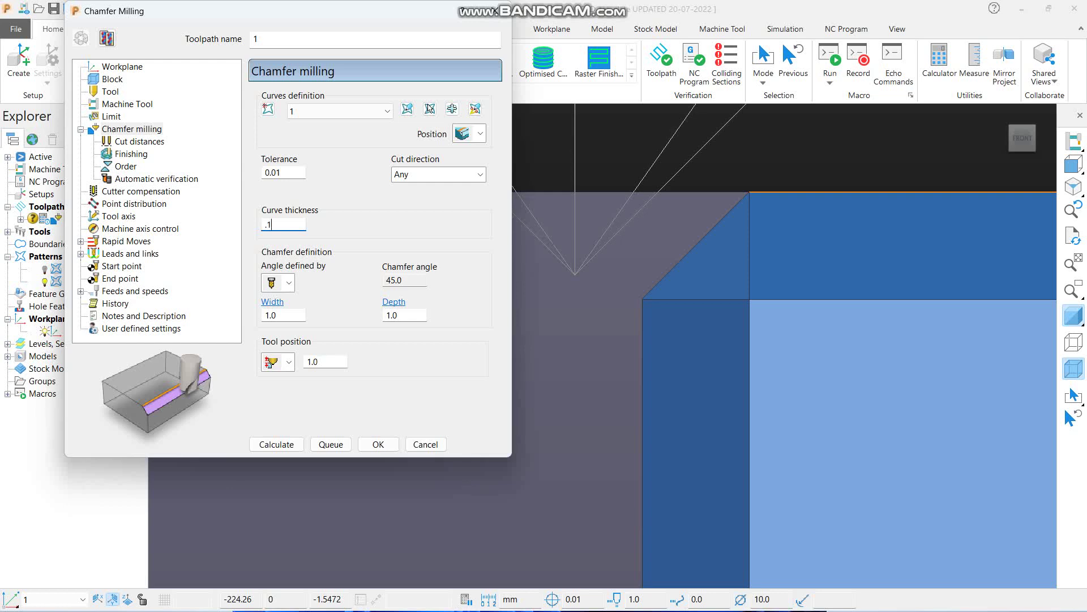
pyautogui.write('1')
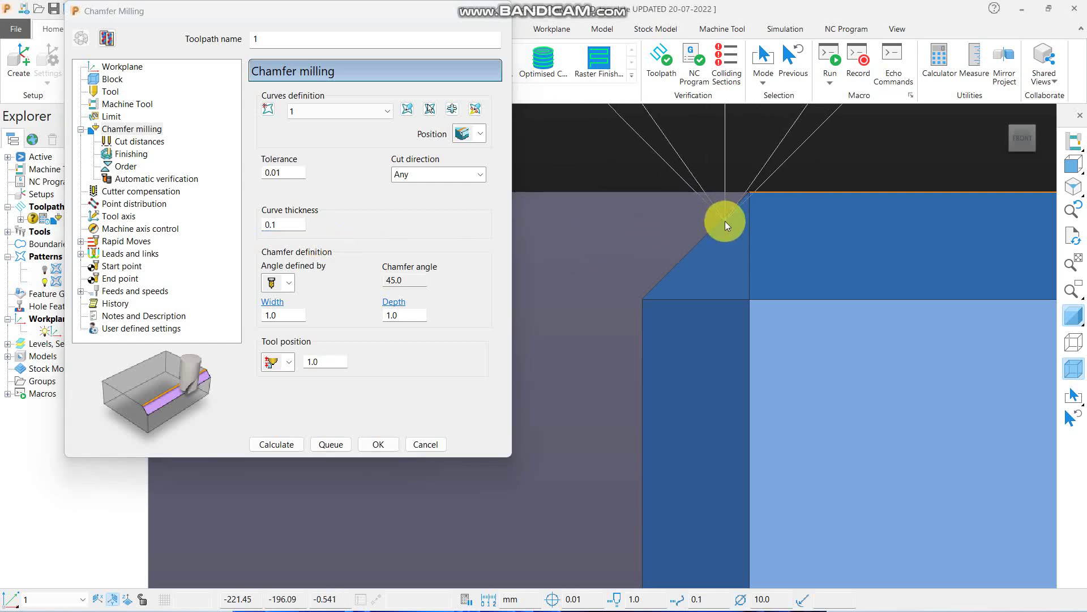
# Examine the plate's chamfered outer corner and the tool outline against the chamfer width and depth settings.
pyautogui.scroll(-3, 670, 260)
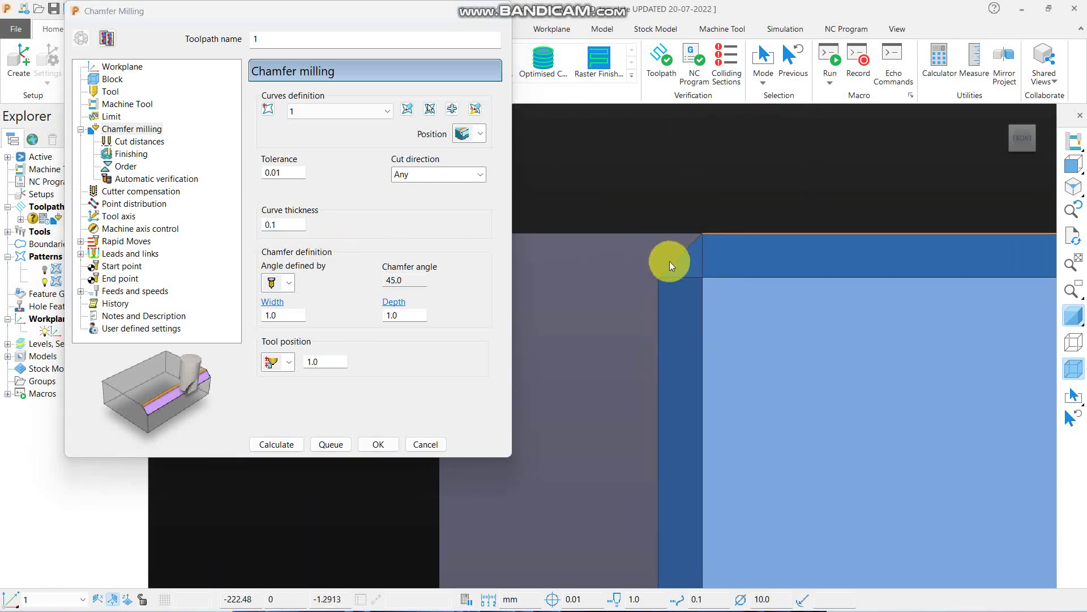
pyautogui.scroll(-1, 626, 268)
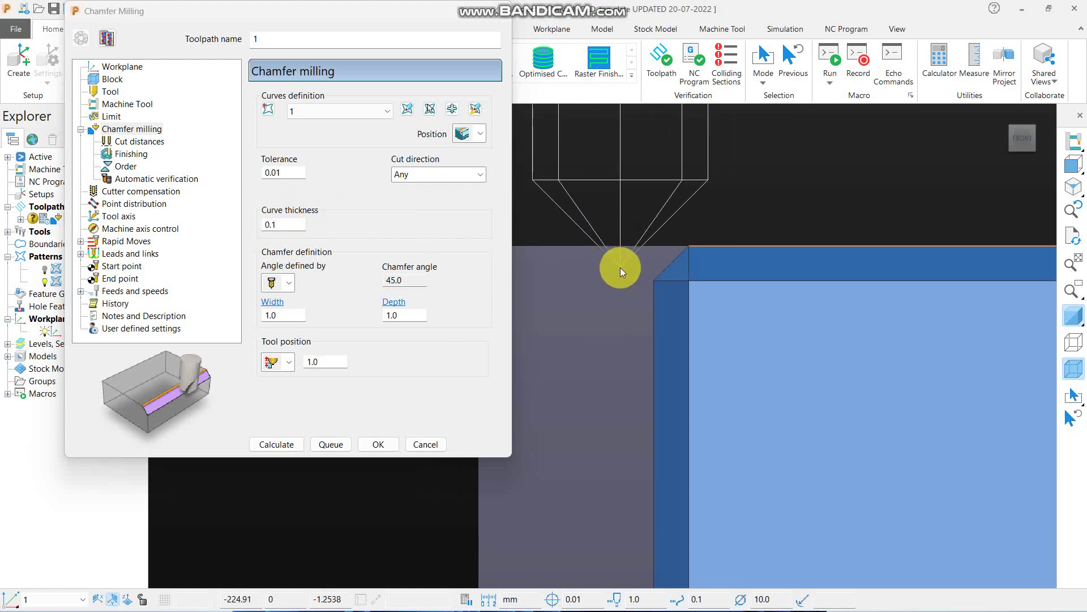
pyautogui.scroll(-2, 629, 268)
pyautogui.moveTo(629, 268); pyautogui.dragTo(610, 314, button='middle')
pyautogui.scroll(-5, 610, 314)
pyautogui.scroll(-3, 636, 282)
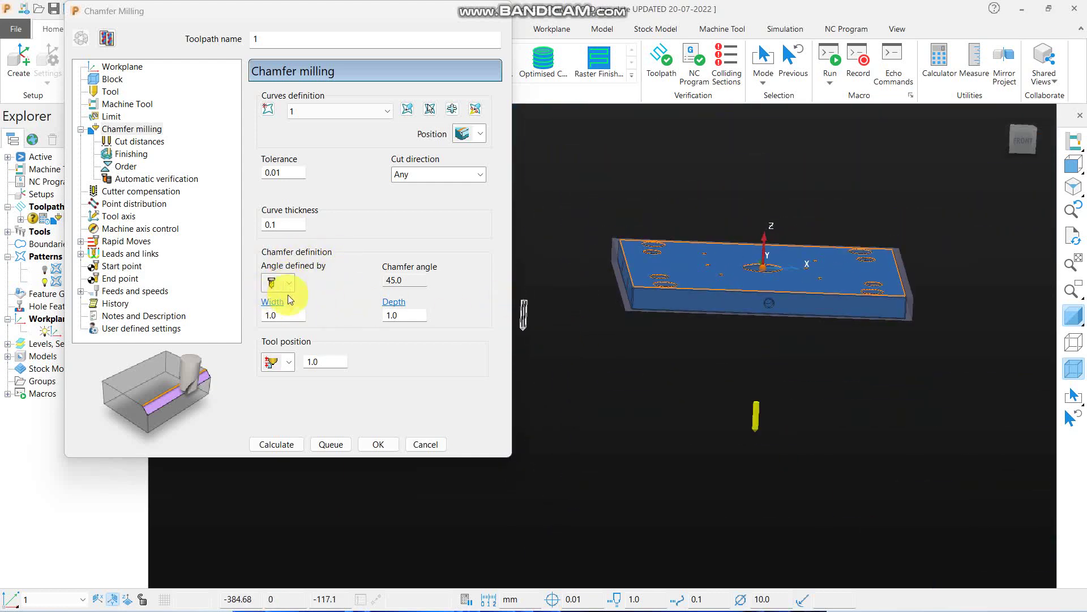
pyautogui.moveTo(638, 304)
pyautogui.mouseDown(button='middle')
pyautogui.moveTo(678, 264)
pyautogui.moveTo(638, 310)
pyautogui.mouseUp(button='middle')
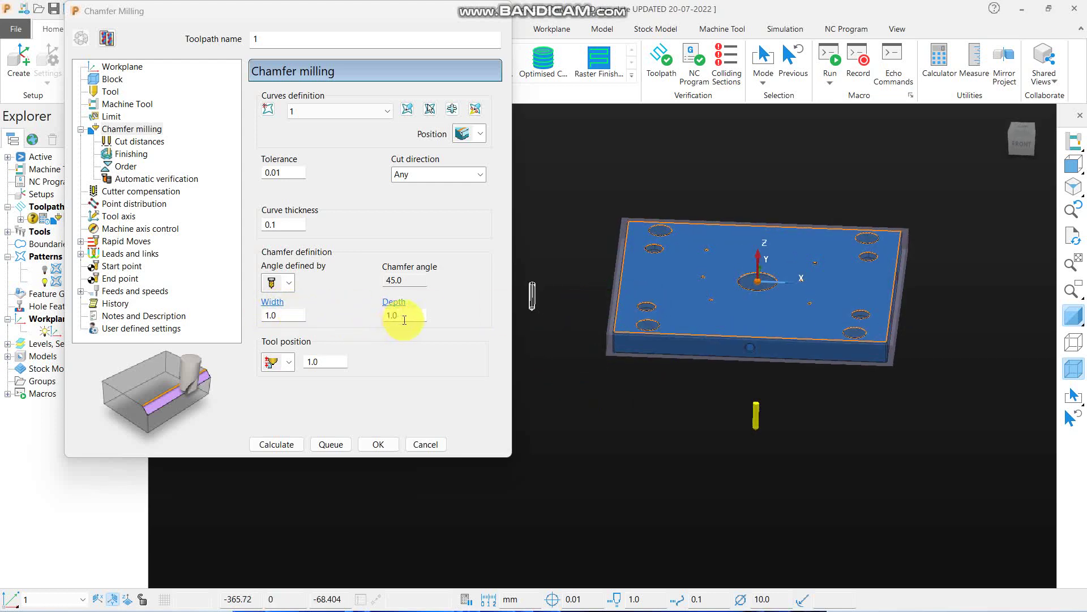
pyautogui.doubleClick(280, 315)
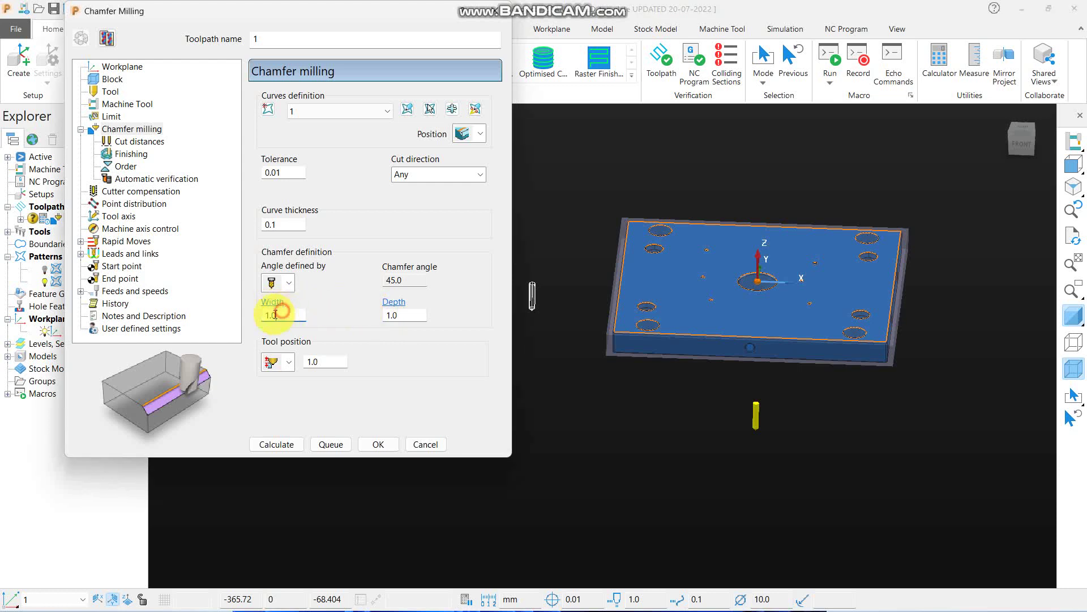
pyautogui.scroll(5, 603, 333)
pyautogui.scroll(5, 667, 324)
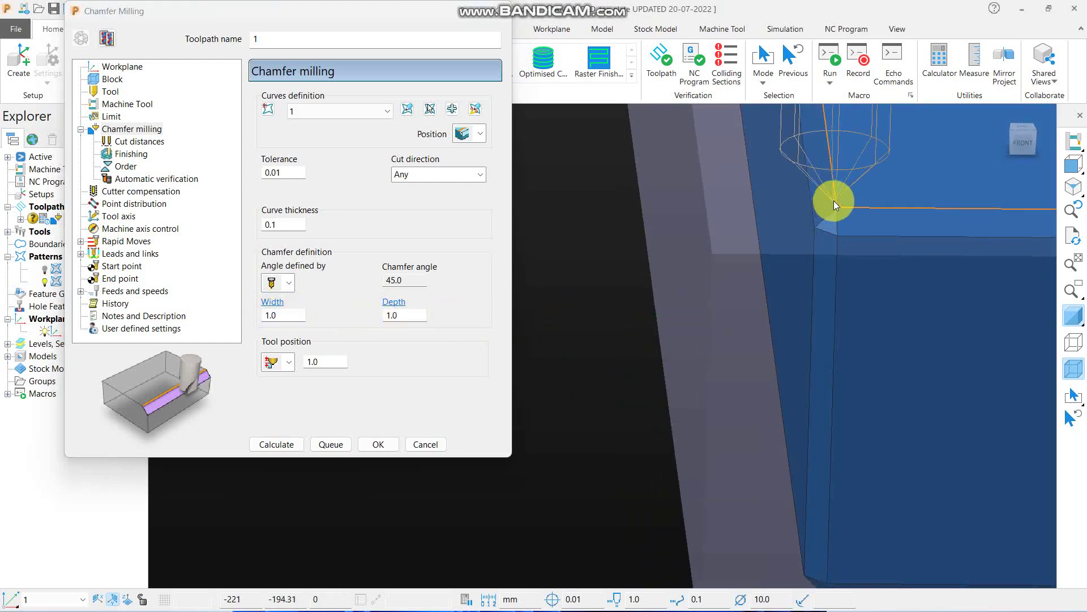
# Measure the sloped chamfer edge at the plate's front corner twice, from its lower to its upper endpoint, as a line.
pyautogui.click(973, 67)
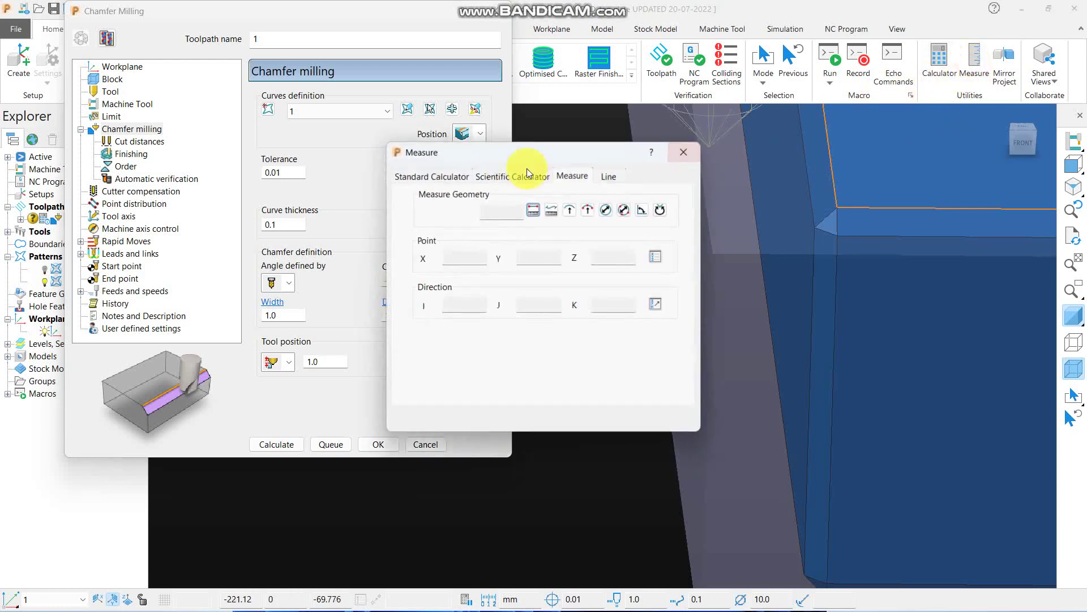
pyautogui.click(608, 176)
pyautogui.click(654, 217)
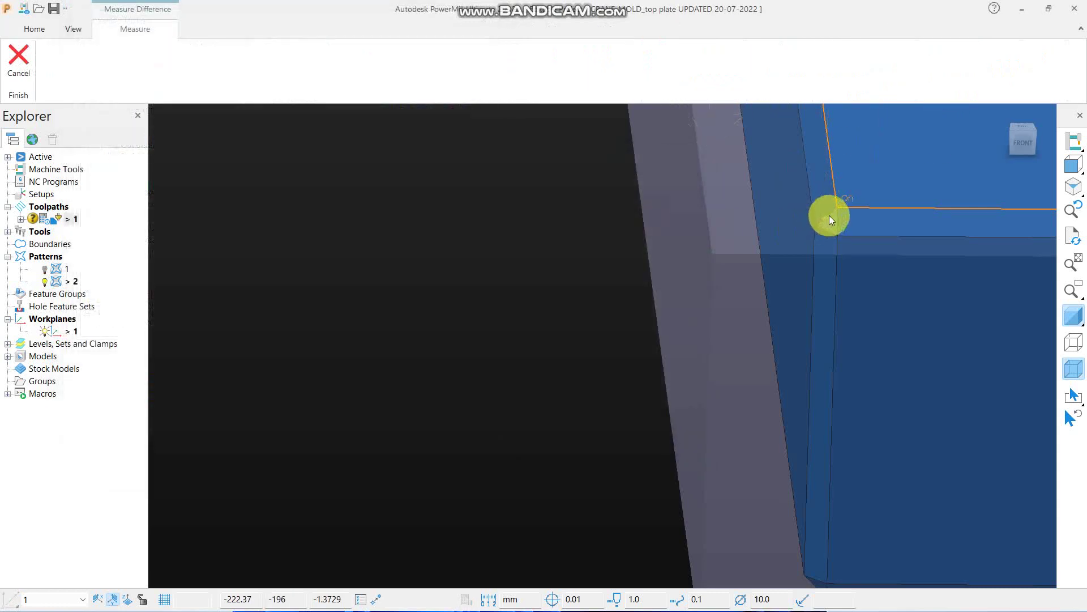
pyautogui.click(814, 227)
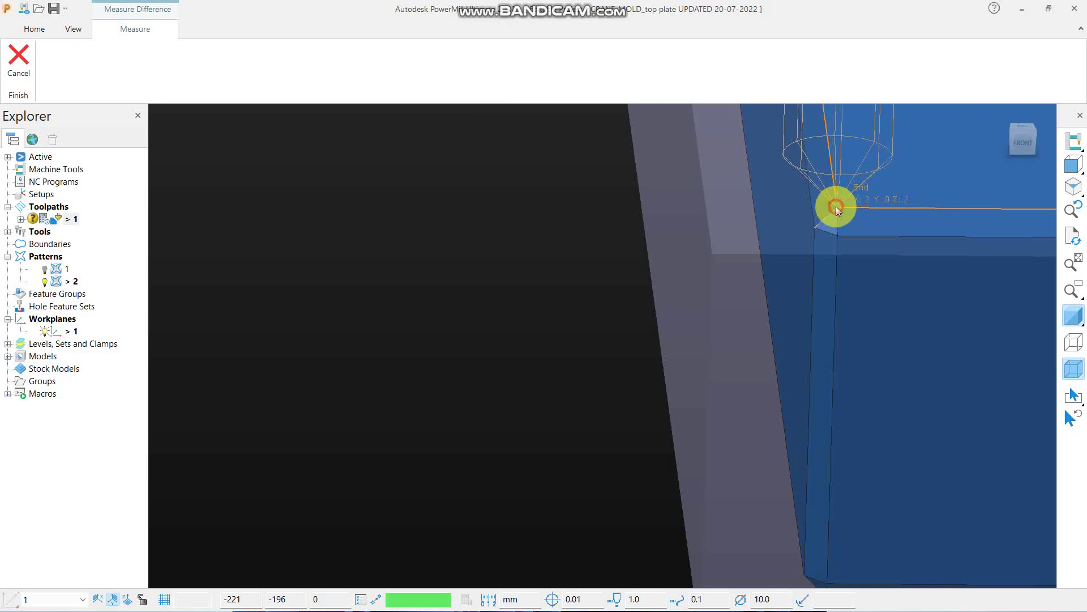
pyautogui.click(836, 210)
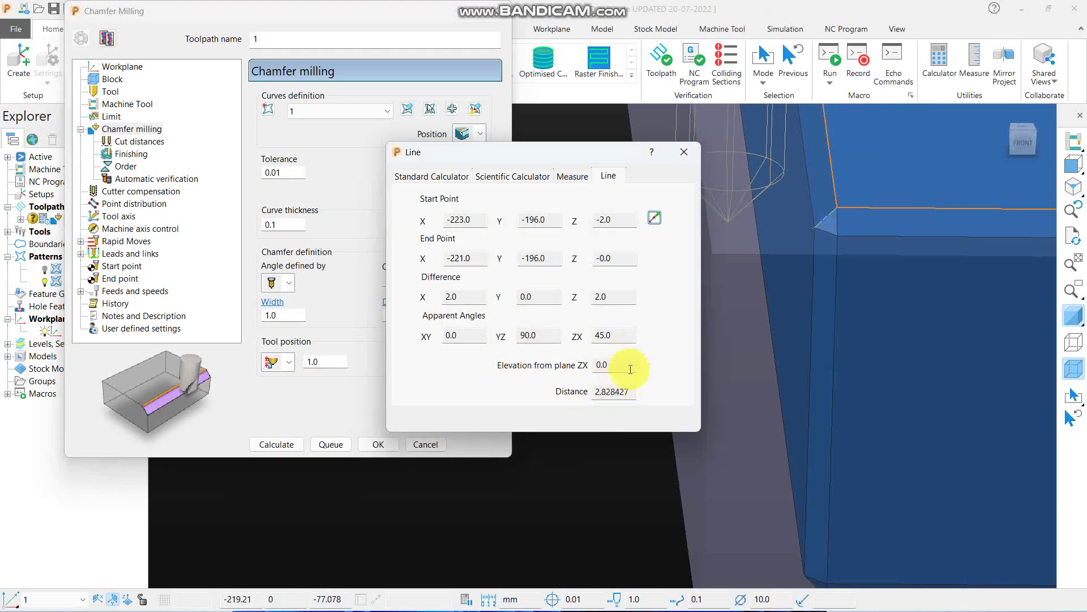
pyautogui.click(654, 217)
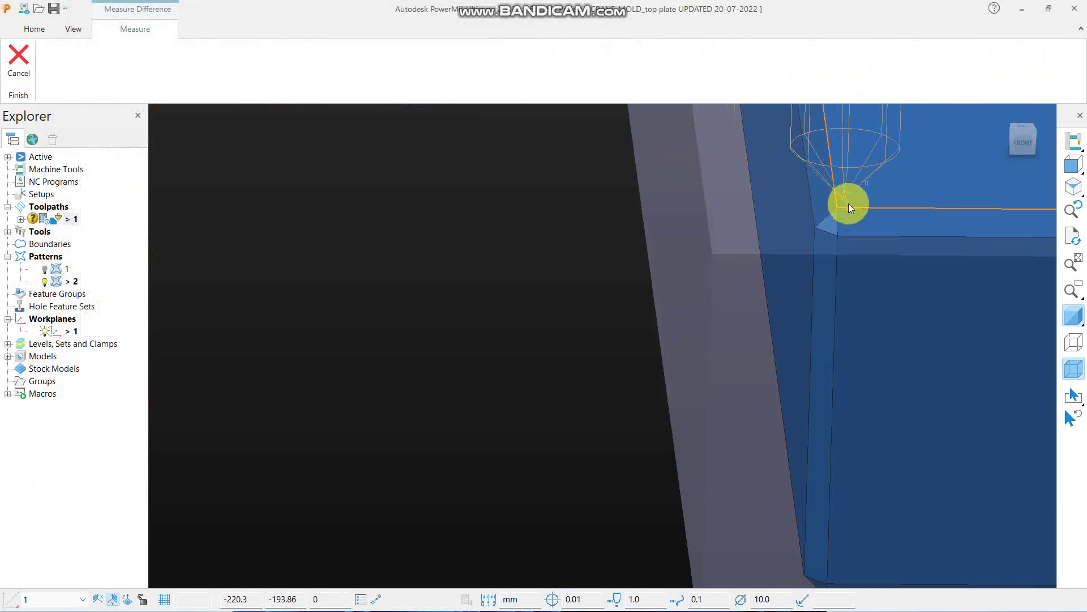
pyautogui.click(790, 243)
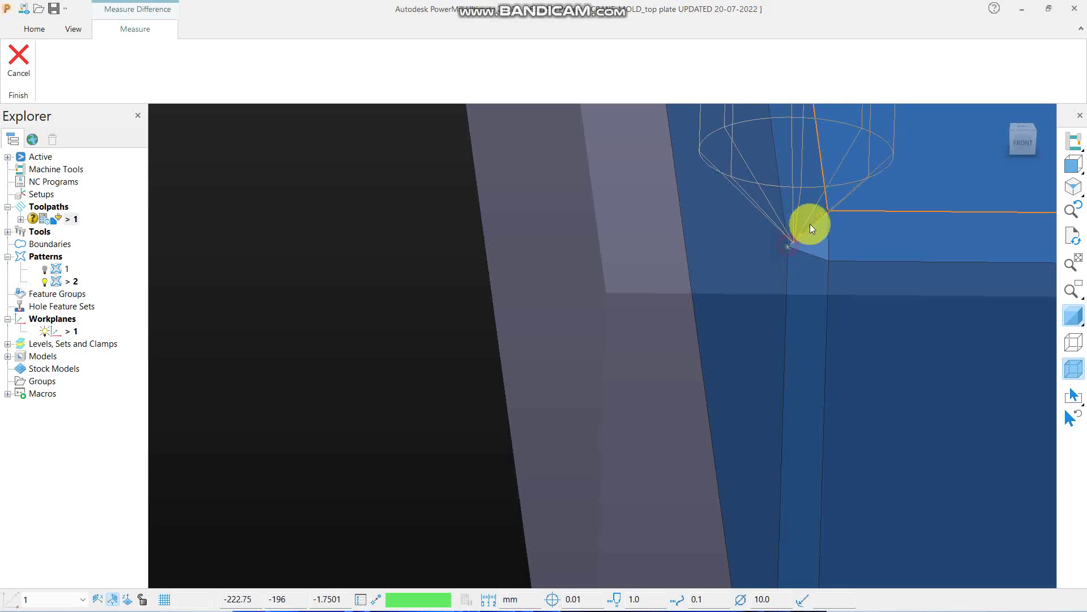
pyautogui.click(824, 209)
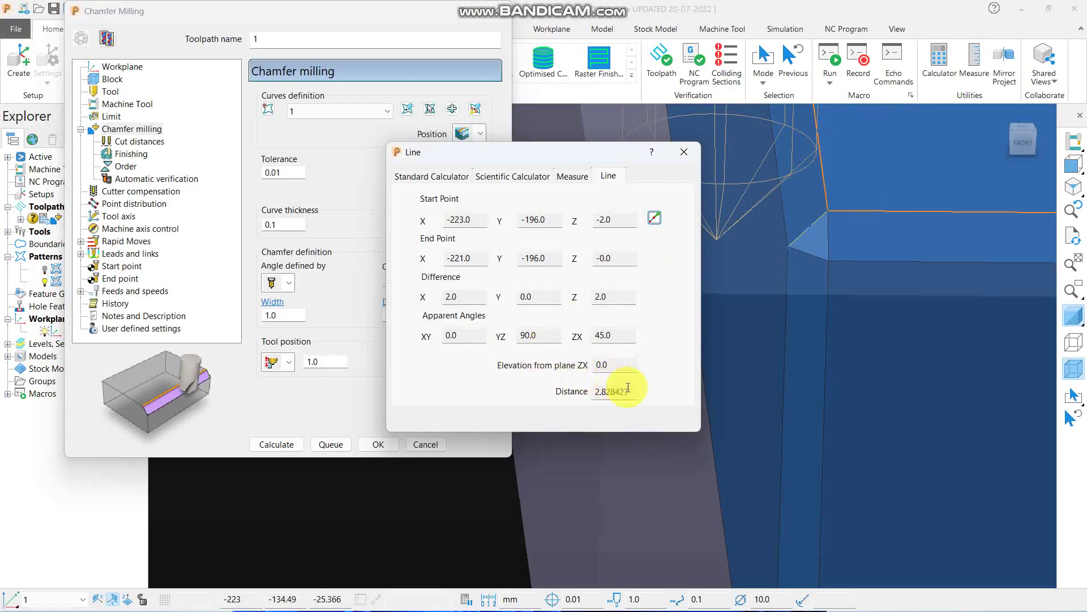
pyautogui.click(683, 152)
# Base the toolpath's rapid moves on workplane 1 and recalculate the rapid and plunge heights from block and model.
pyautogui.scroll(-3, 646, 315)
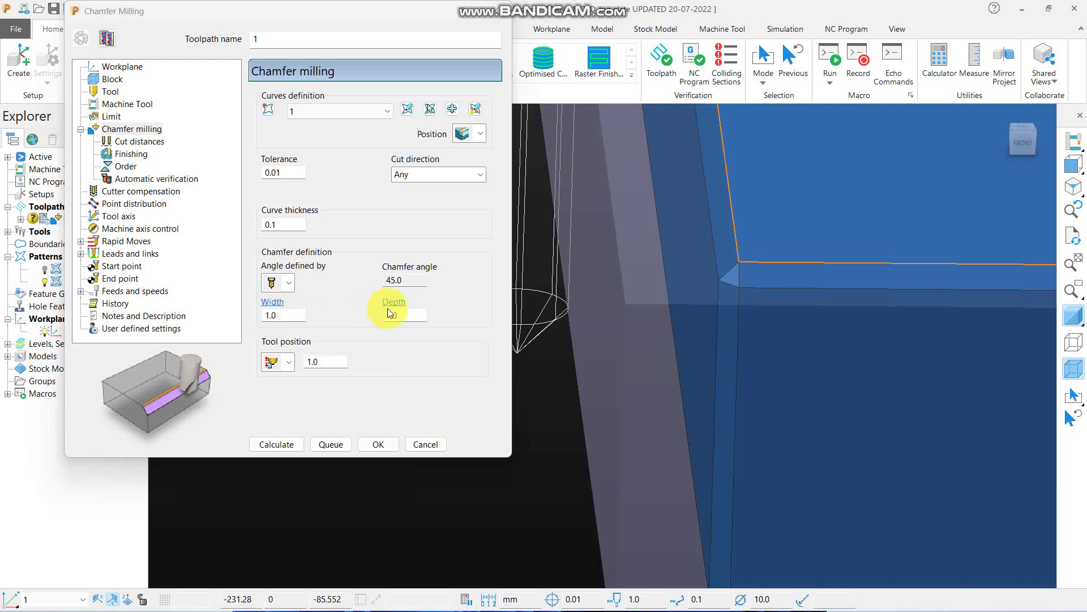
pyautogui.scroll(-5, 645, 377)
pyautogui.scroll(-3, 644, 375)
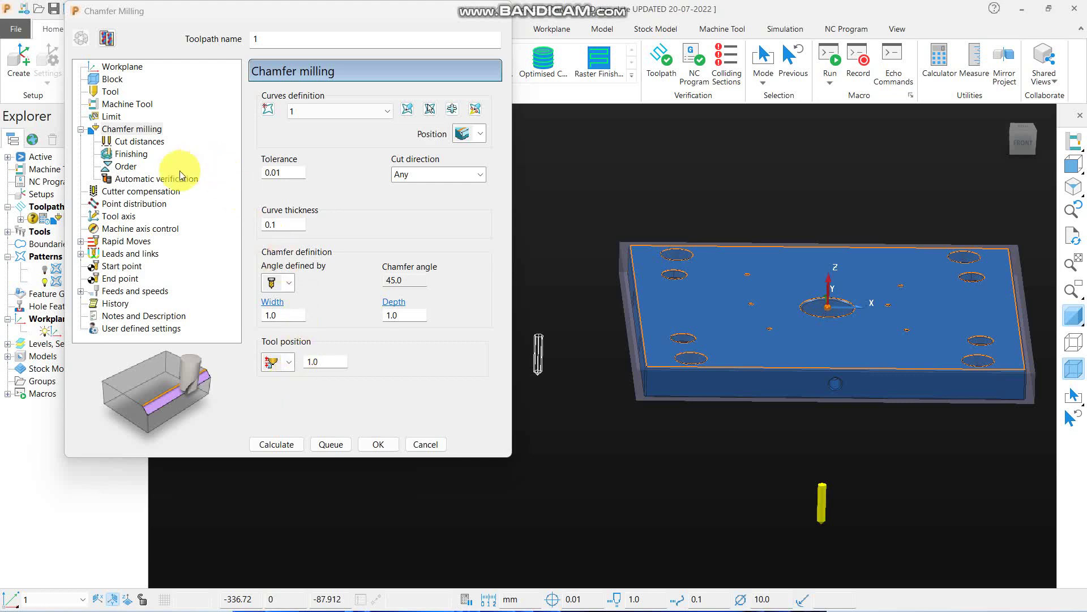
pyautogui.click(151, 238)
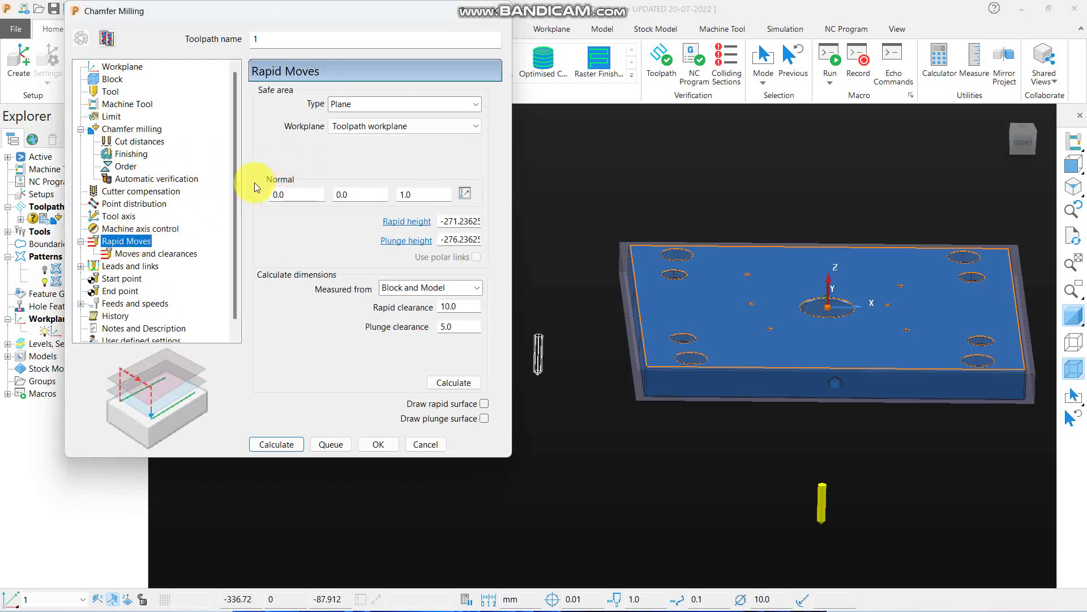
pyautogui.click(376, 126)
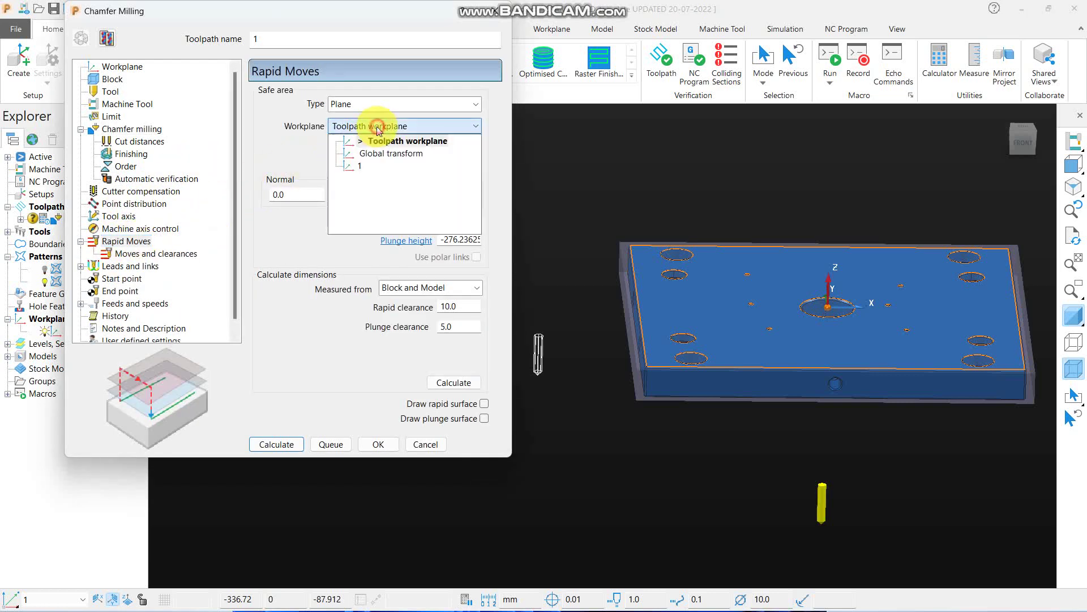
pyautogui.click(357, 164)
pyautogui.click(453, 382)
# Calculate the chamfer milling toolpath and close its settings.
pyautogui.scroll(-3, 589, 329)
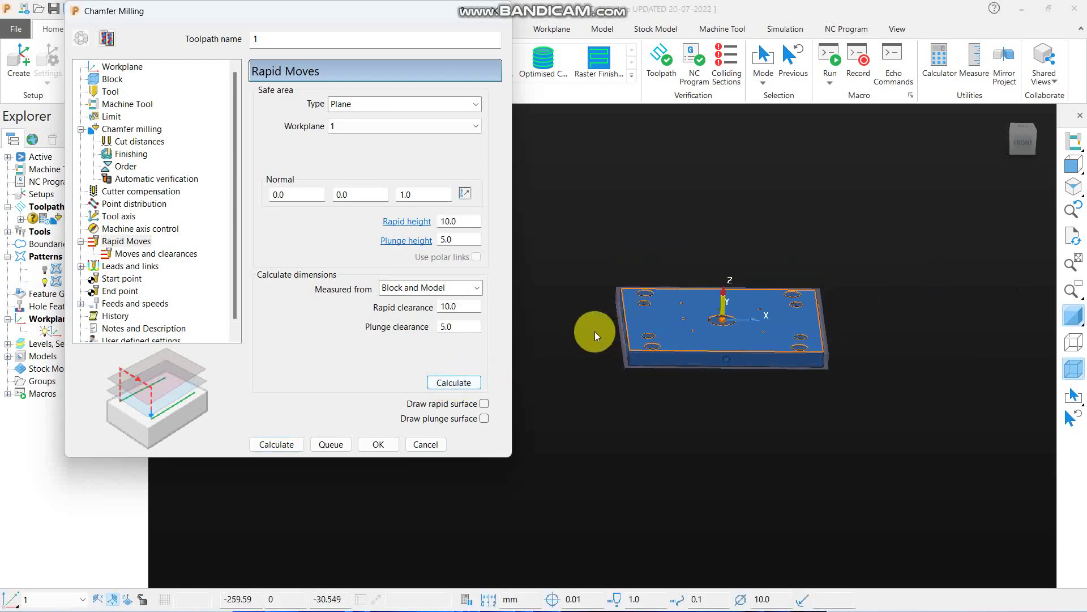
pyautogui.click(273, 444)
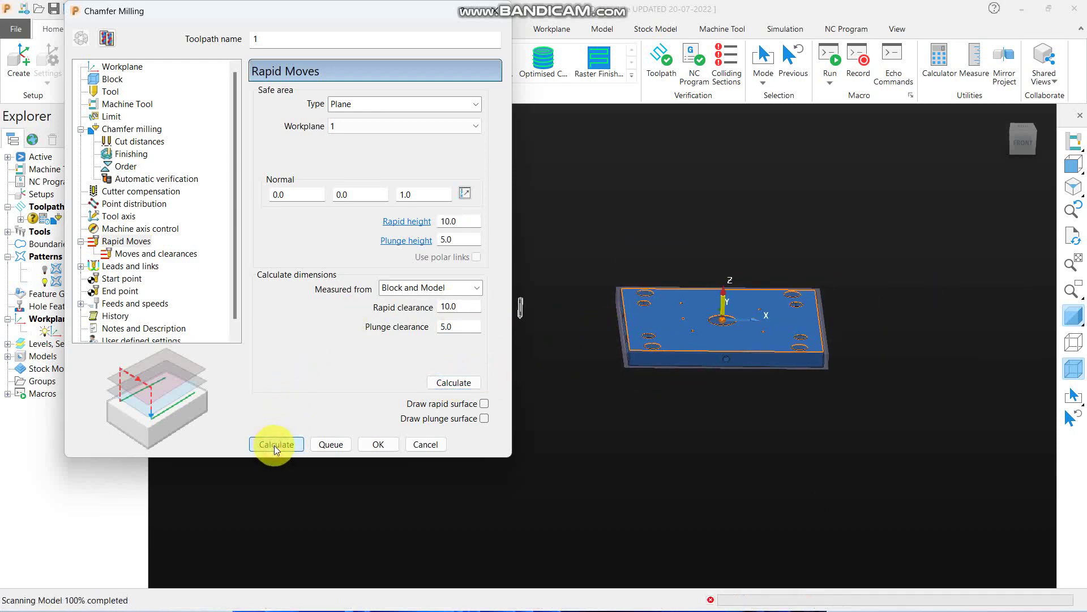
pyautogui.click(425, 444)
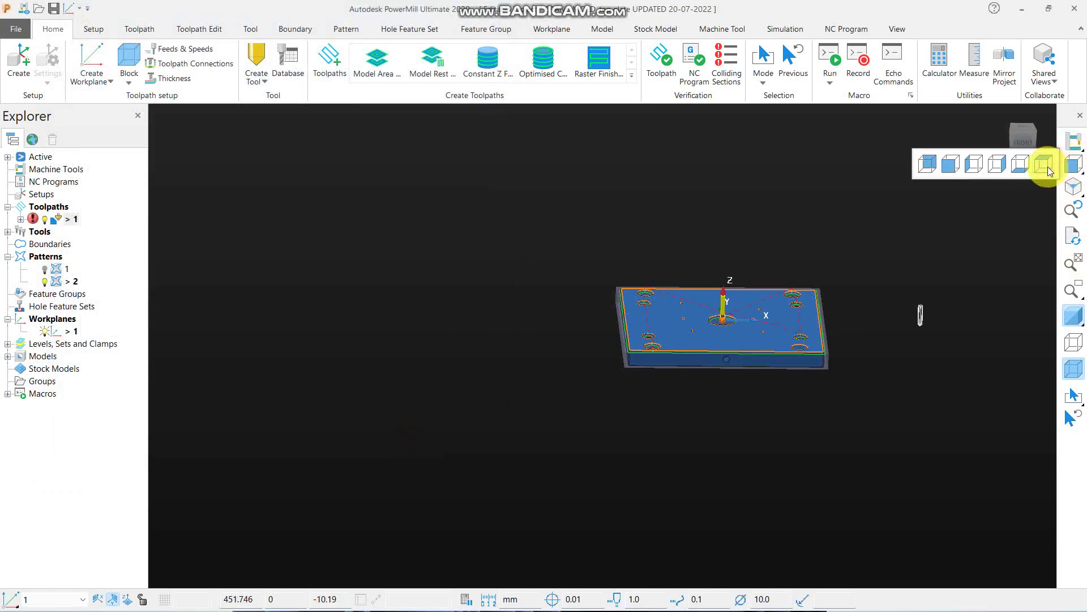
# Examine the calculated chamfer toolpath around the plate's outer edge and large holes from above and at an angle.
pyautogui.click(1047, 168)
pyautogui.moveTo(658, 420); pyautogui.dragTo(666, 286, button='middle')
pyautogui.scroll(-3, 667, 287)
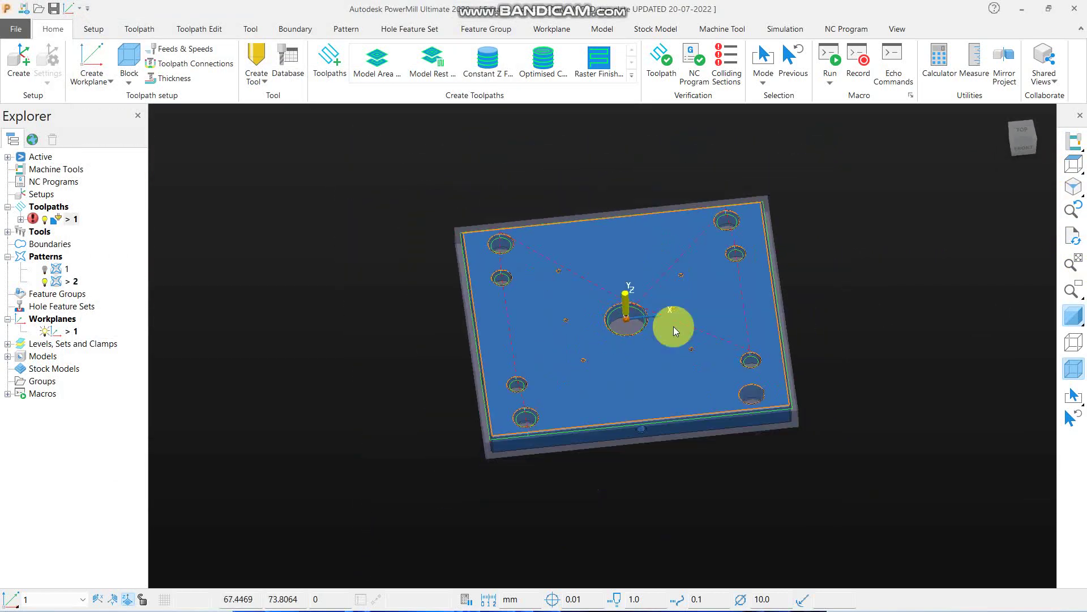
pyautogui.moveTo(674, 326); pyautogui.dragTo(671, 292, button='middle')
pyautogui.scroll(4, 665, 336)
pyautogui.moveTo(640, 335); pyautogui.dragTo(624, 270, button='middle')
pyautogui.scroll(-3, 677, 314)
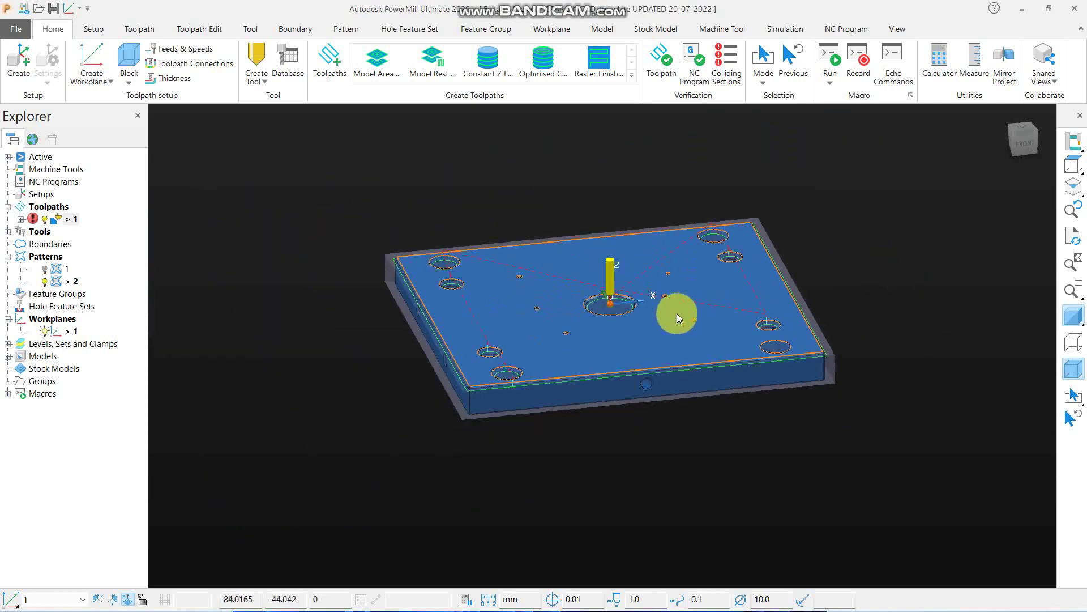
pyautogui.scroll(3, 678, 313)
pyautogui.scroll(-4, 623, 348)
pyautogui.scroll(3, 484, 358)
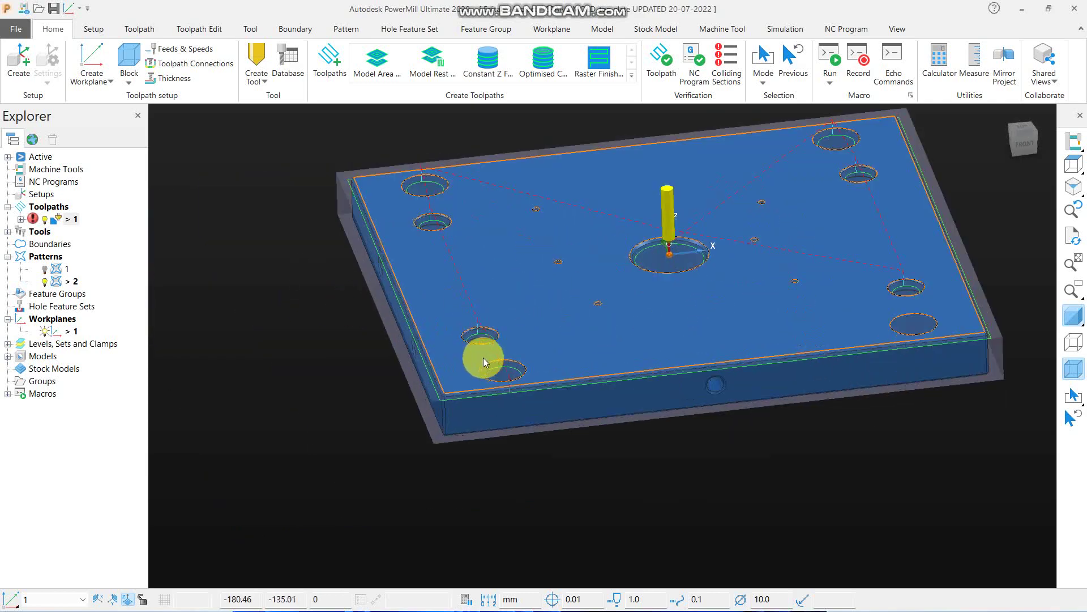
pyautogui.scroll(5, 484, 358)
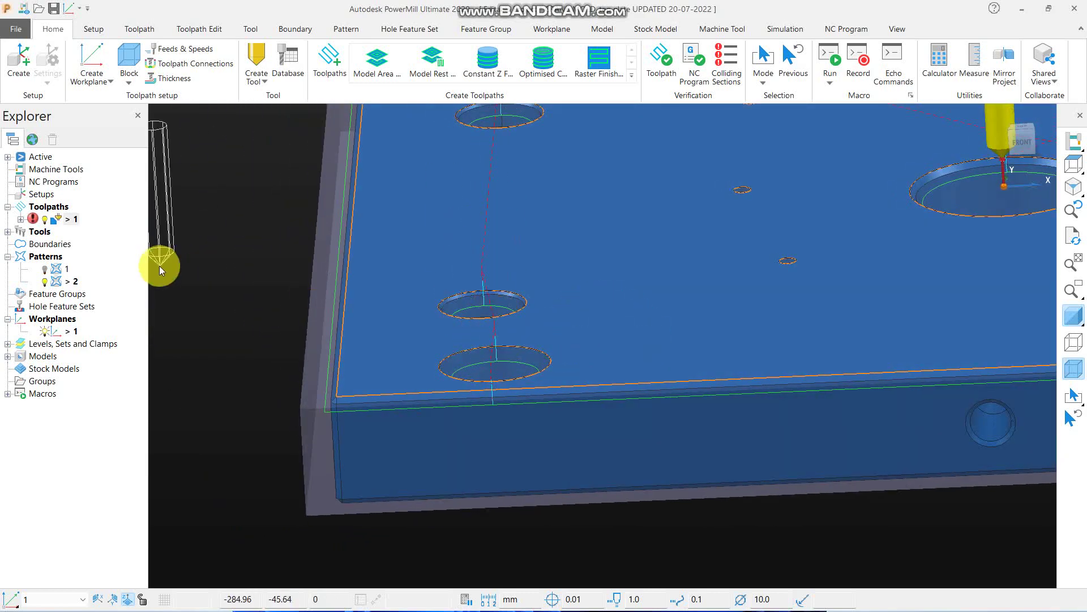
# Reopen chamfer toolpath 1 for editing, set its automatic verification thickness to 0, and recalculate it.
pyautogui.moveTo(47, 224)
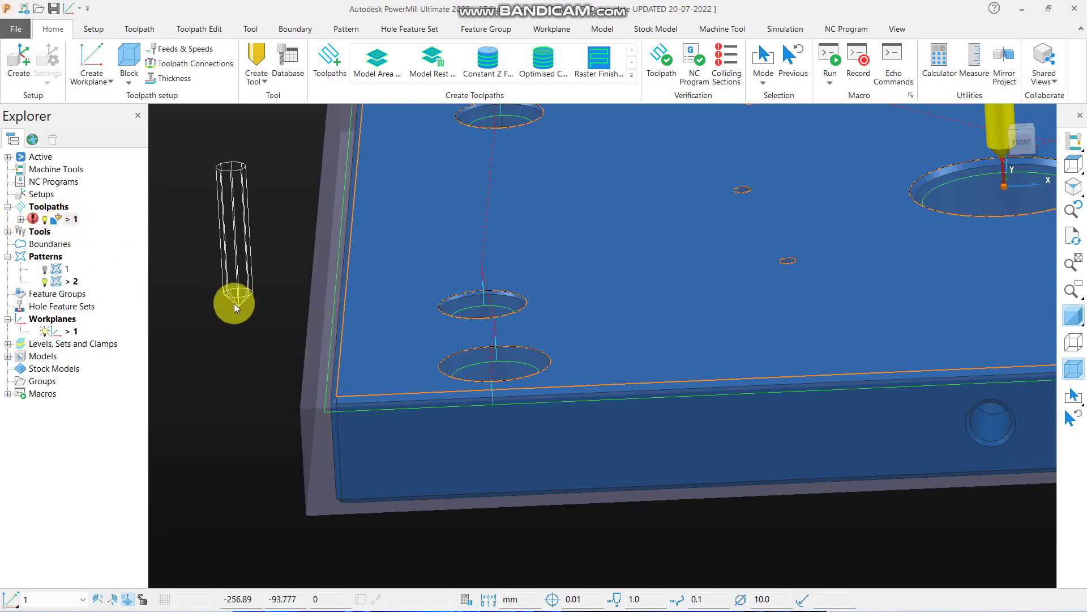
pyautogui.rightClick(57, 219)
pyautogui.click(107, 197)
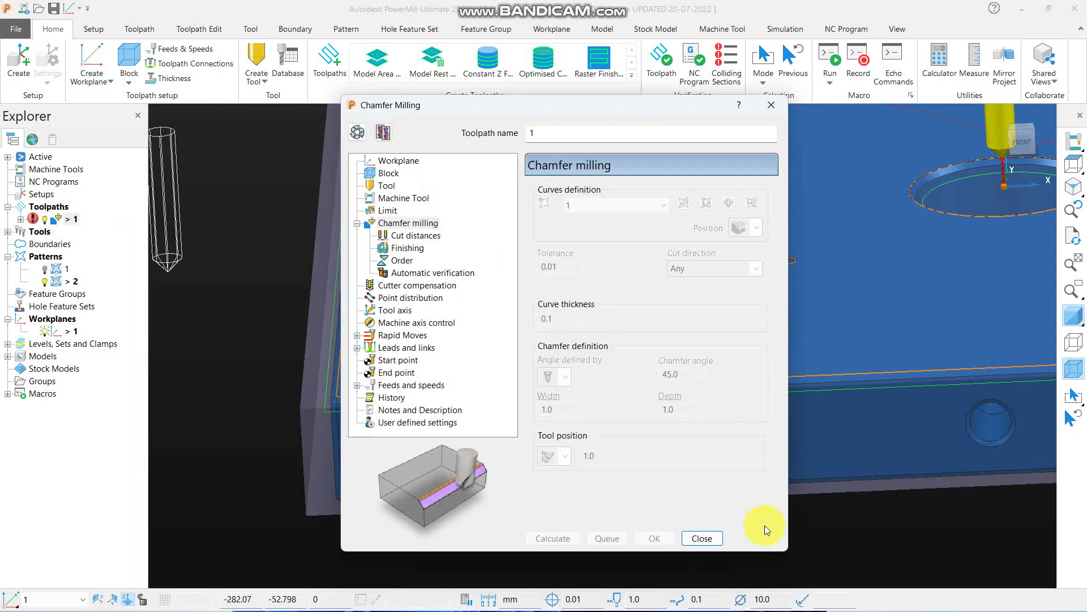
pyautogui.click(358, 134)
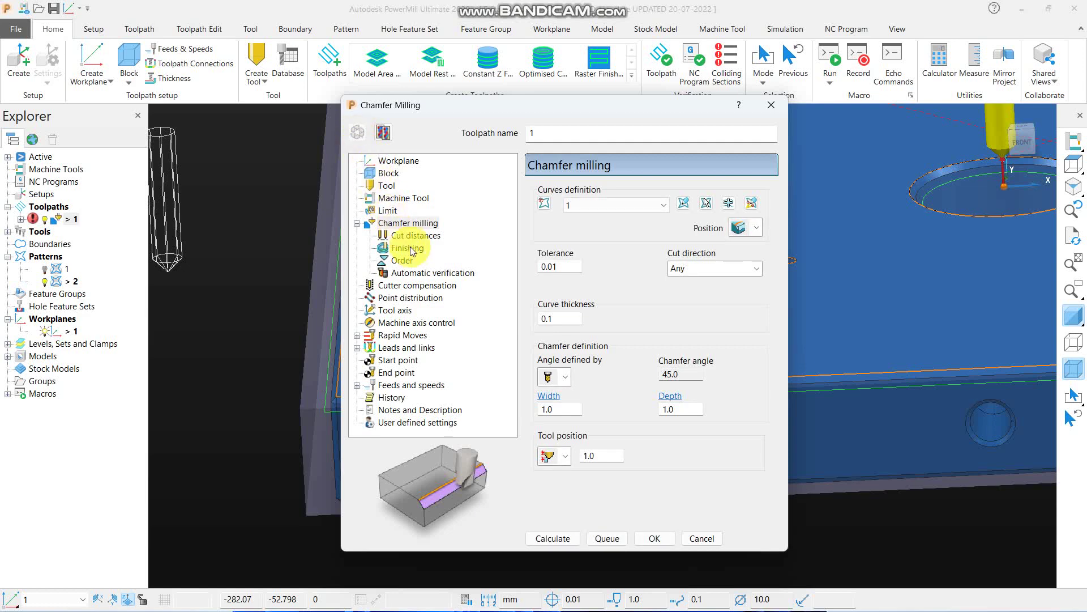
pyautogui.click(426, 273)
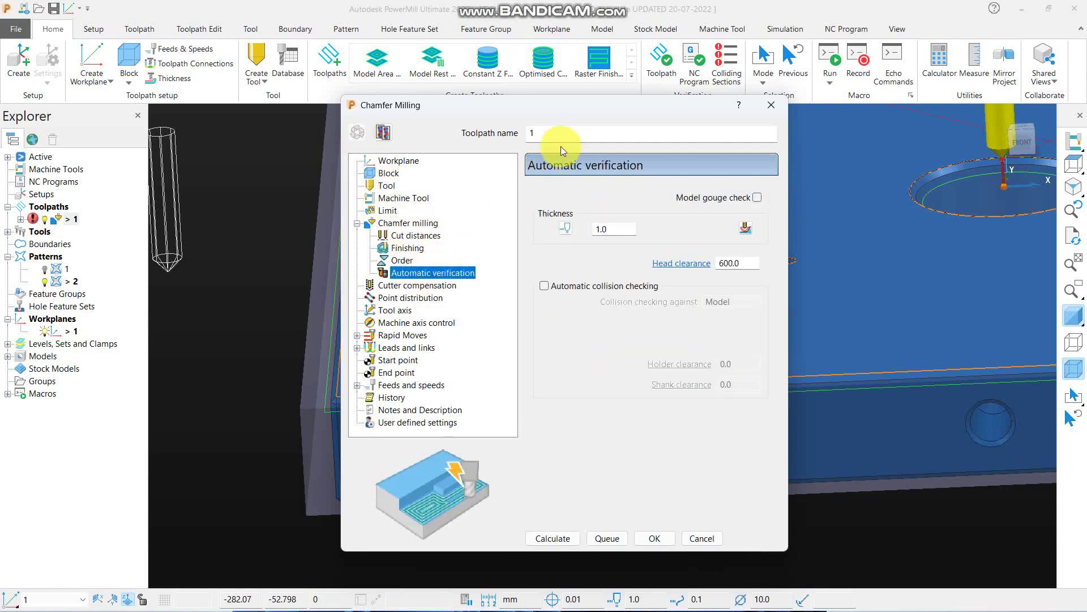
pyautogui.click(623, 232)
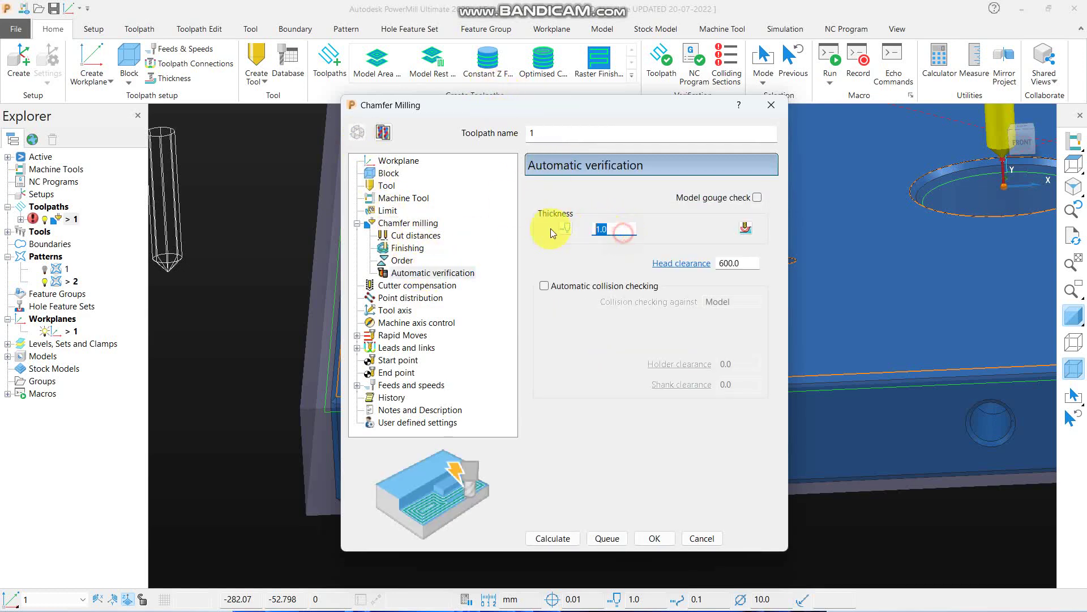
pyautogui.write('0')
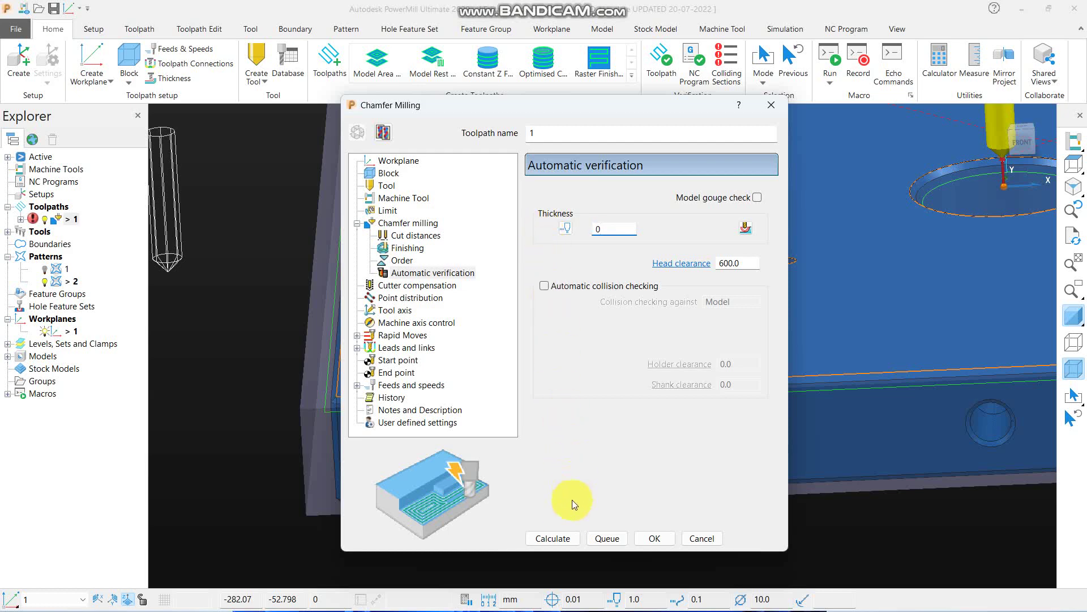
pyautogui.click(557, 539)
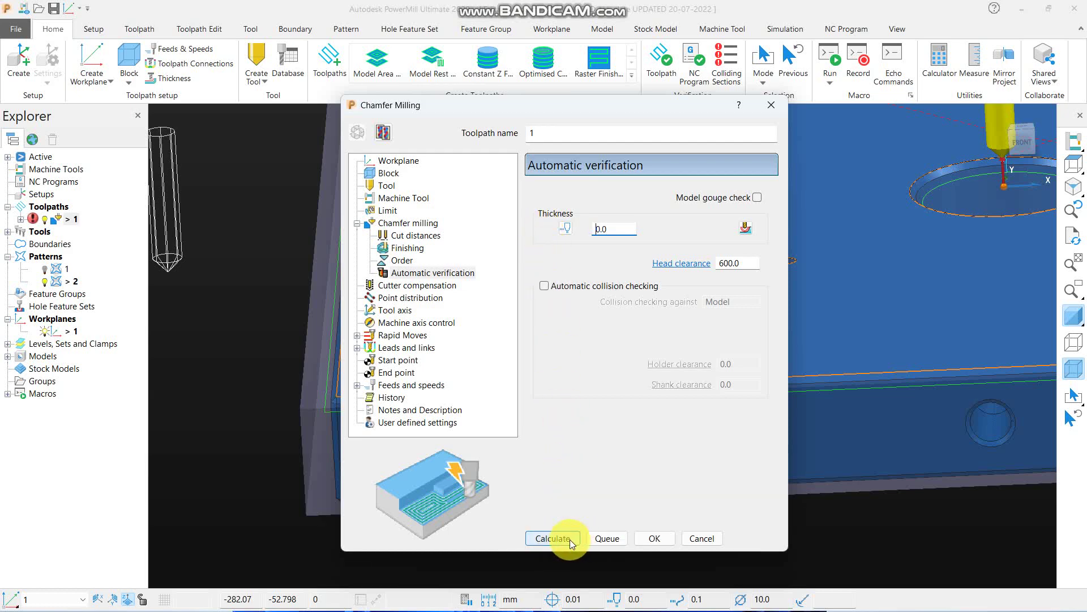
pyautogui.click(560, 539)
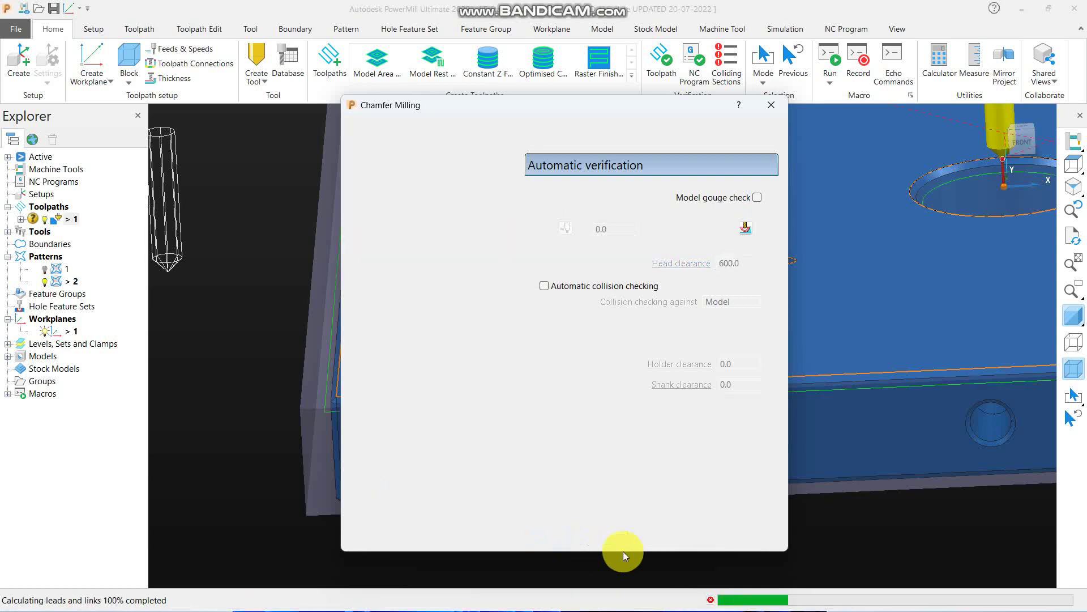
# Close the chamfer milling settings and examine the recalculated toolpath around the plate's outer edge and holes.
pyautogui.click(705, 541)
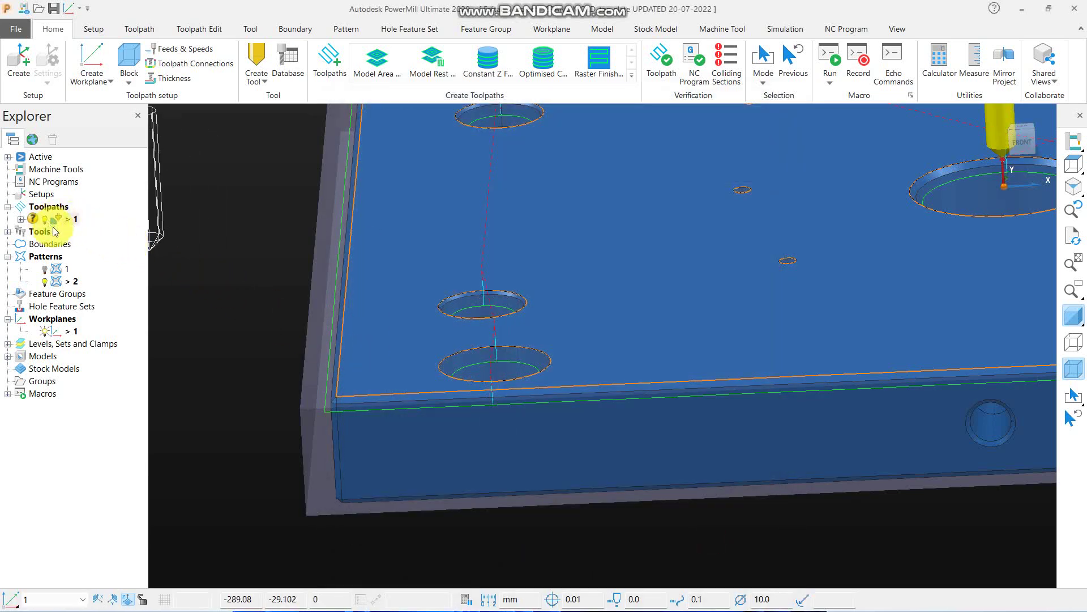
pyautogui.scroll(-6, 551, 371)
pyautogui.scroll(8, 635, 374)
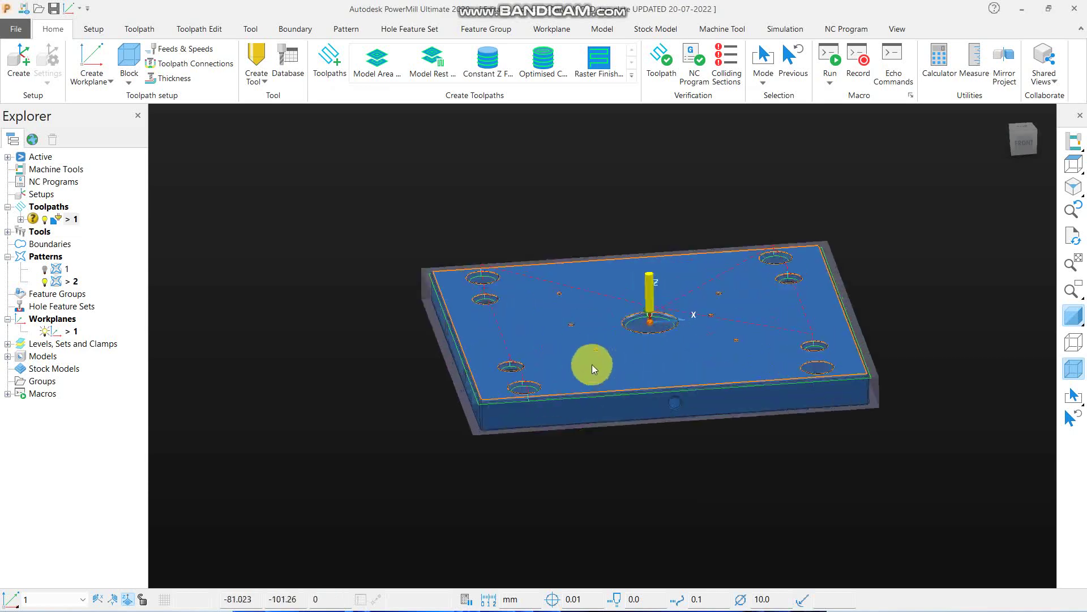
pyautogui.scroll(-5, 608, 362)
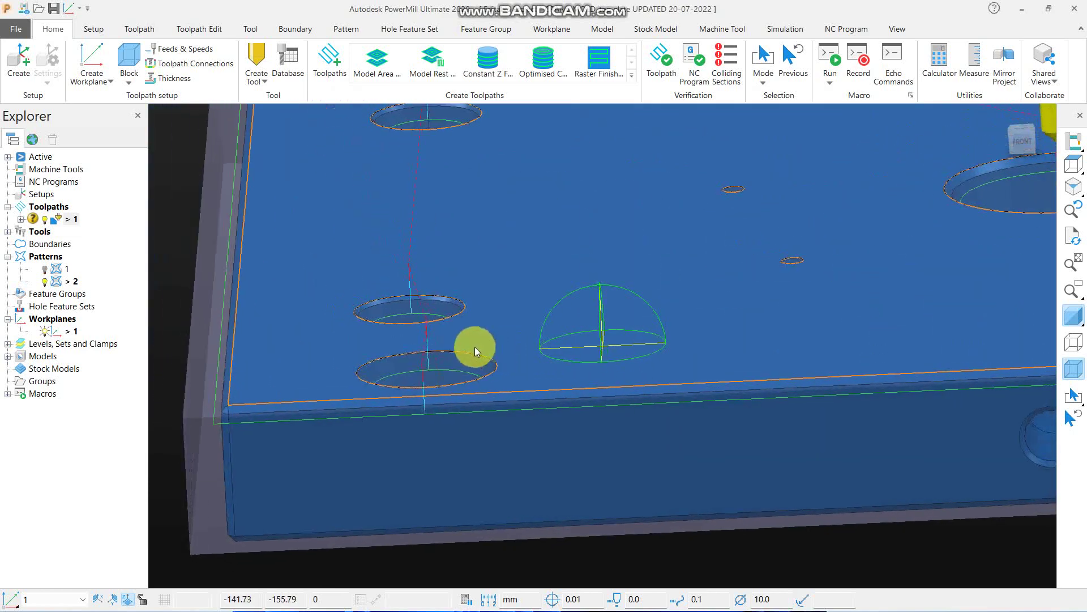
pyautogui.scroll(4, 523, 346)
pyautogui.scroll(-5, 579, 358)
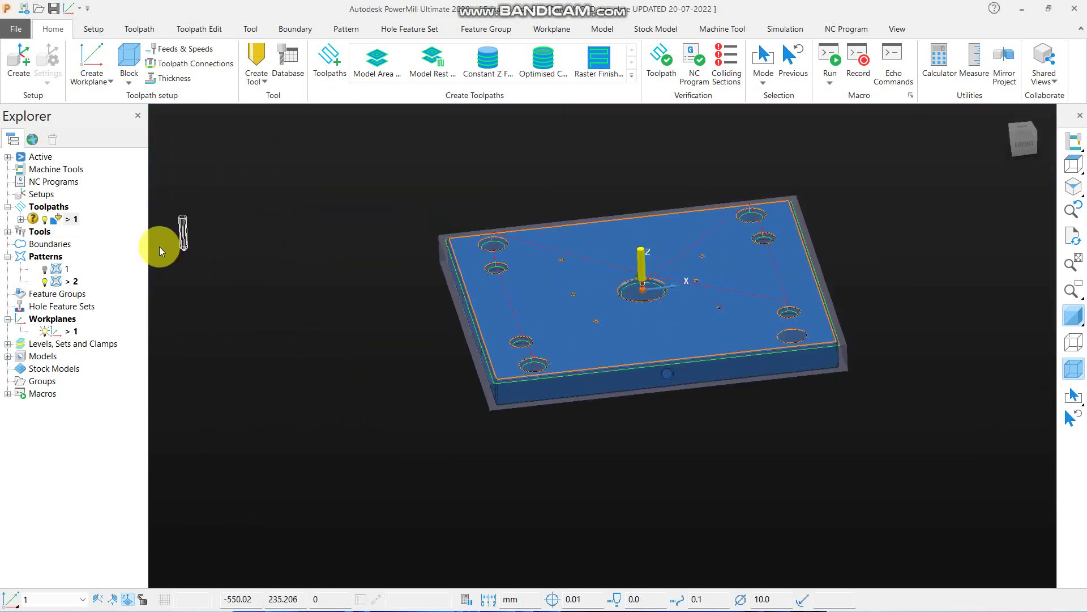
pyautogui.rightClick(63, 225)
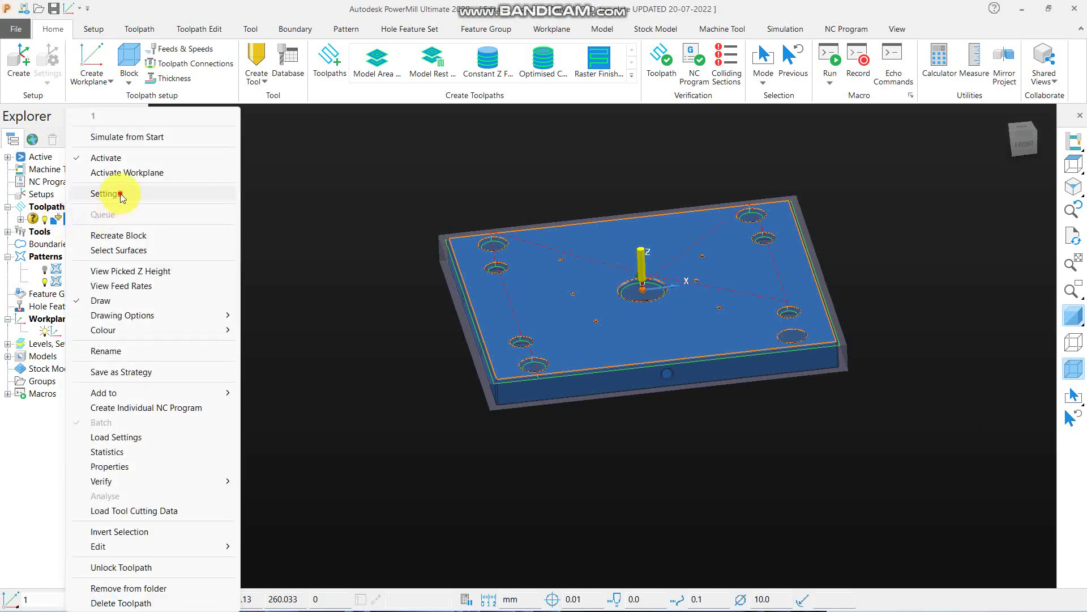
pyautogui.click(90, 194)
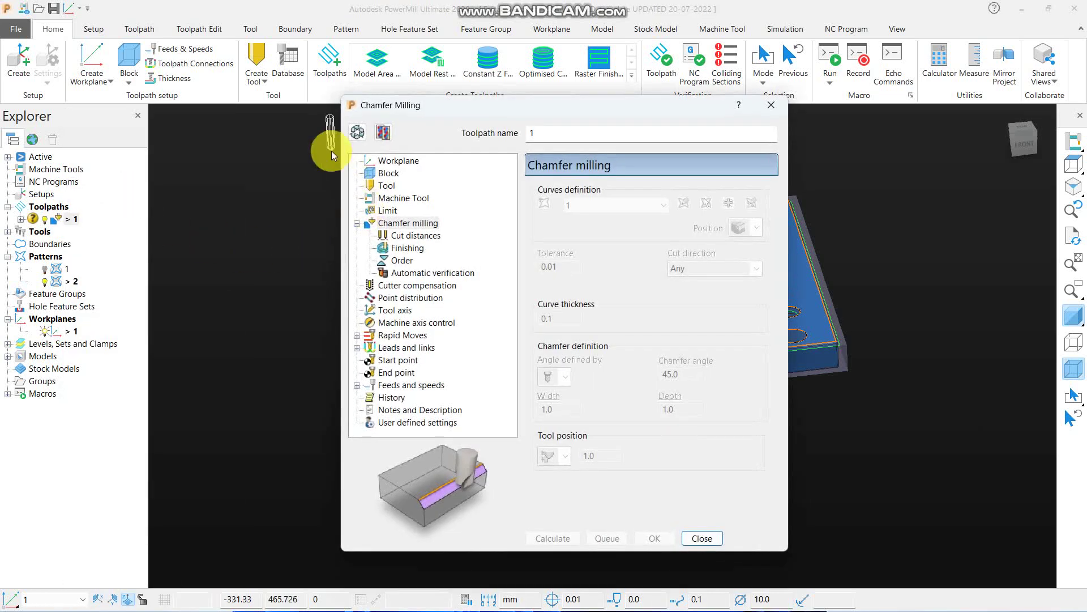
pyautogui.moveTo(454, 113); pyautogui.dragTo(271, 19)
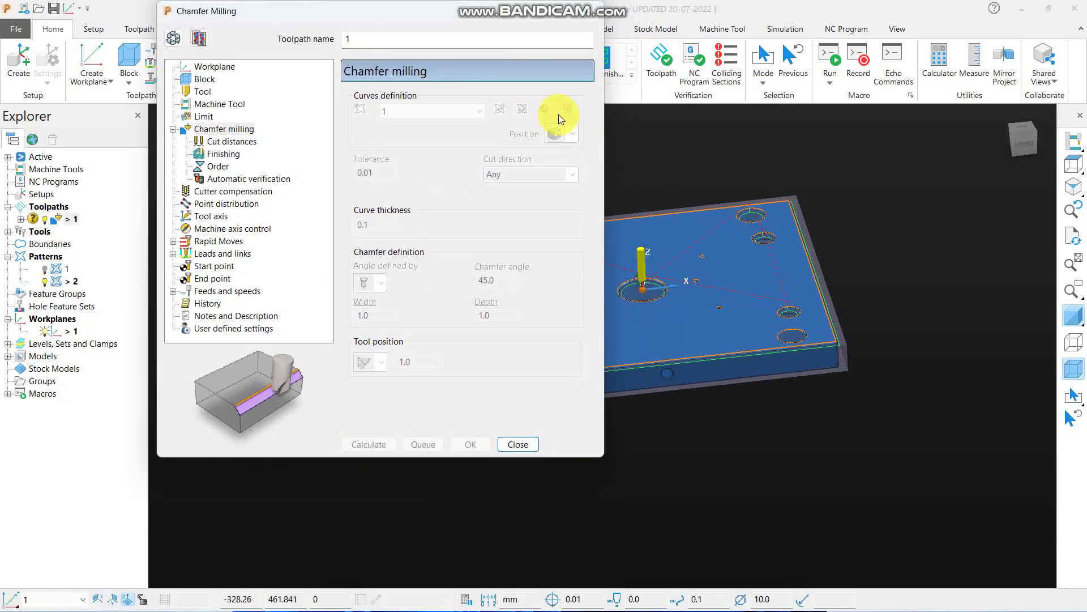
pyautogui.click(199, 41)
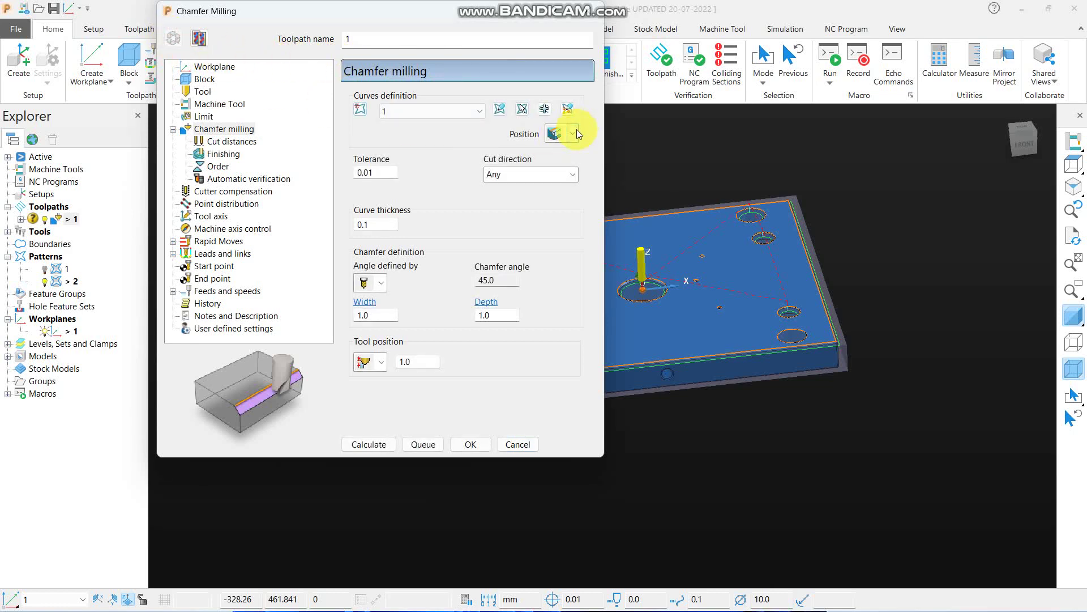
pyautogui.scroll(5, 752, 310)
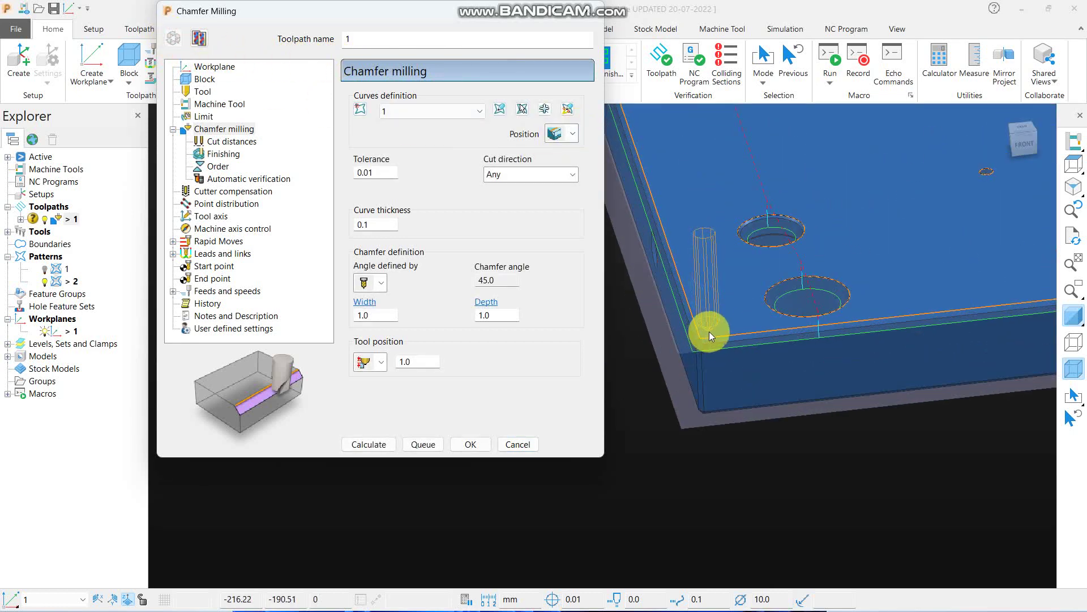
pyautogui.moveTo(709, 333); pyautogui.dragTo(753, 290, button='middle')
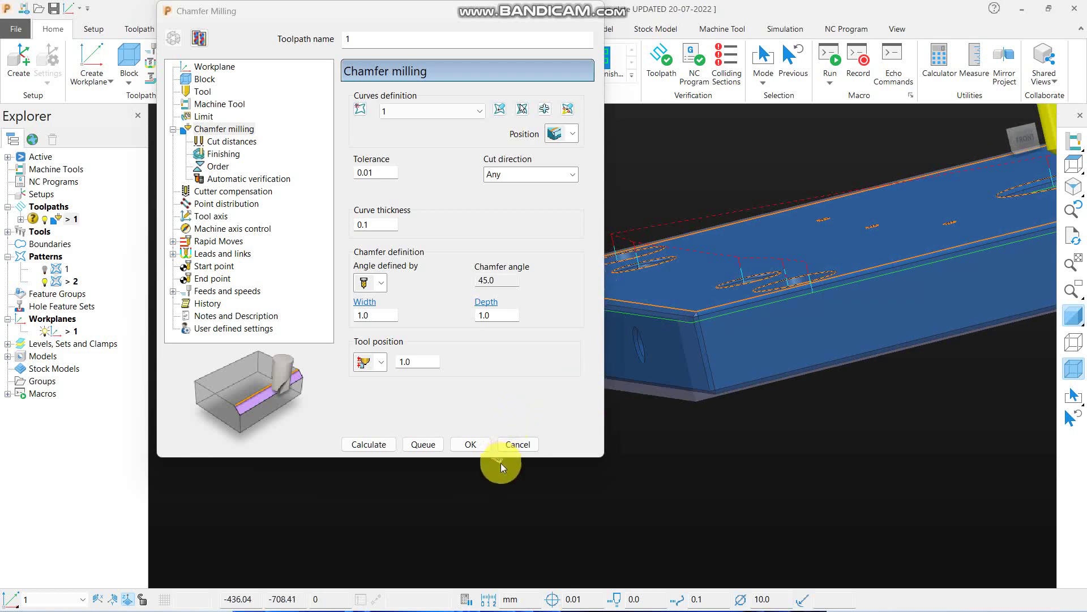
pyautogui.click(517, 444)
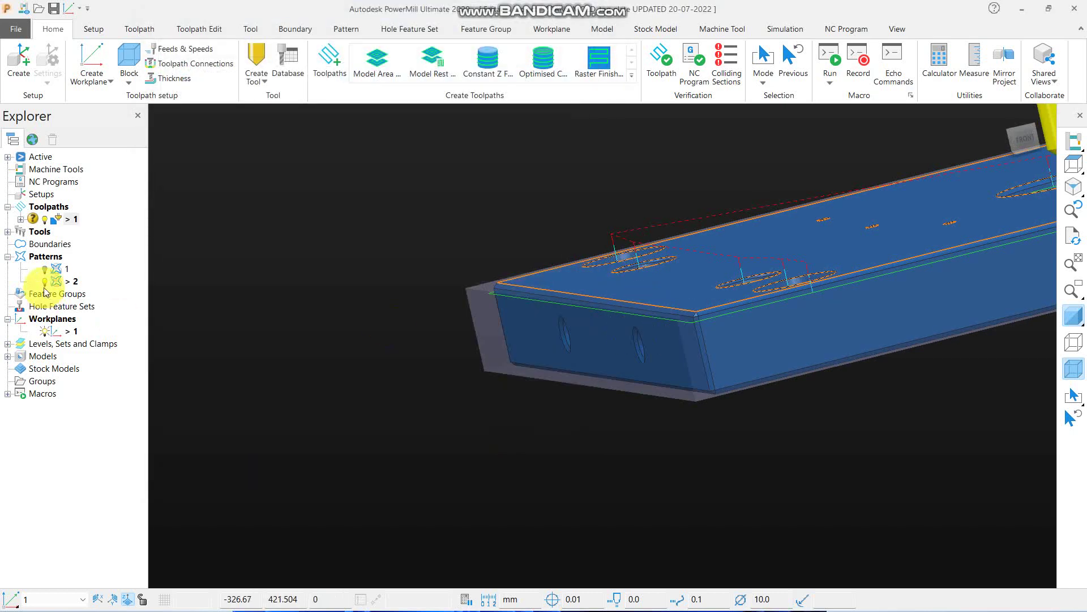
# Hide pattern 2 and inspect the chamfer toolpath at the plate's front corner.
pyautogui.click(68, 281)
pyautogui.scroll(10, 637, 375)
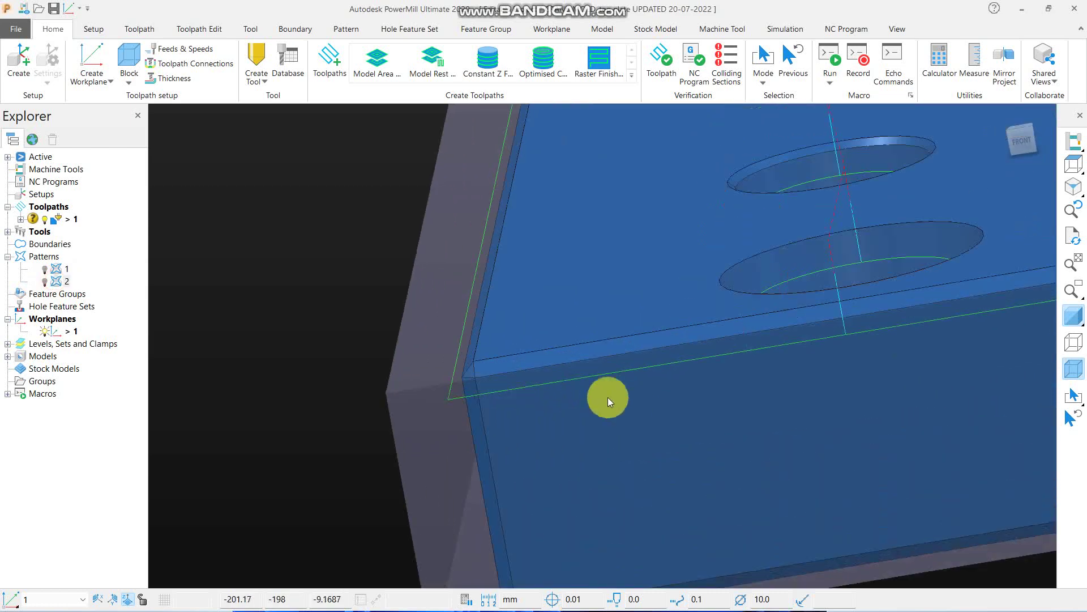
pyautogui.scroll(-6, 530, 374)
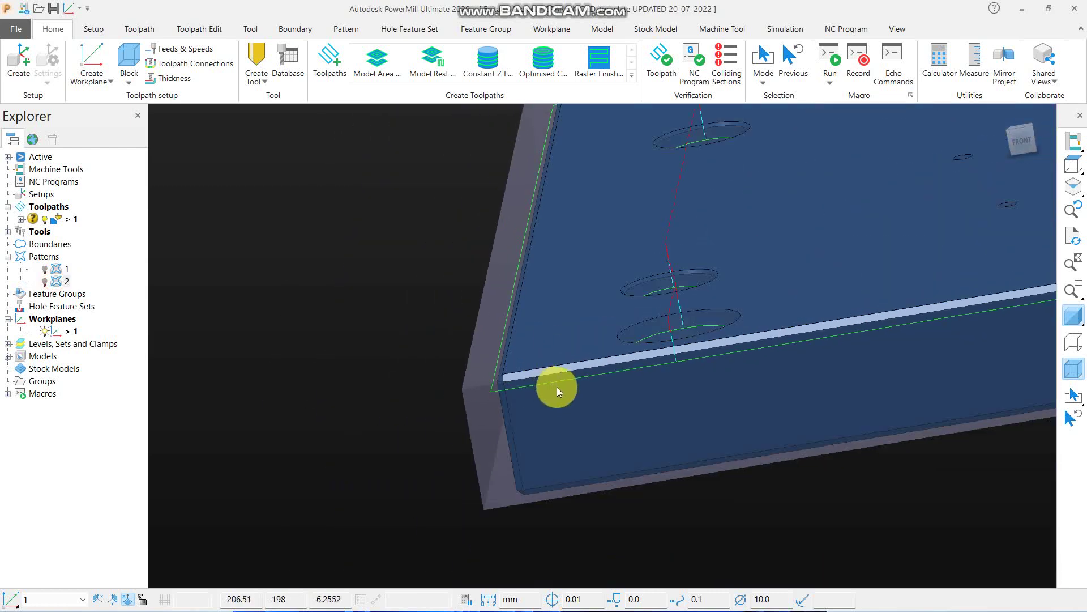
# Select only the upper chamfer surfaces of the plate from the front view, removing the side faces and the flat top face from the selection.
pyautogui.click(1072, 165)
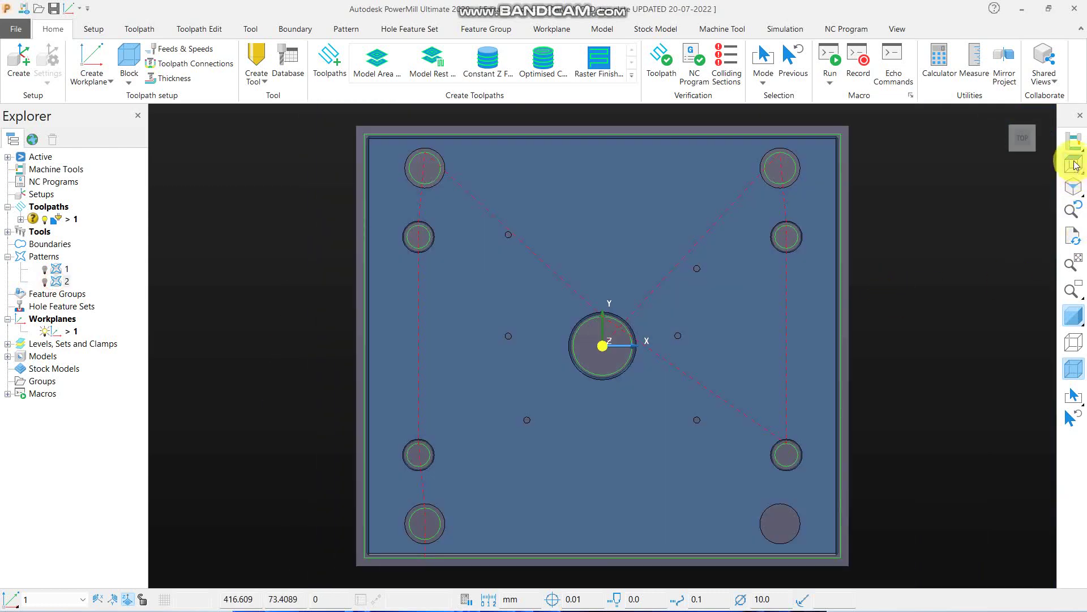
pyautogui.moveTo(1073, 164)
pyautogui.click(957, 169)
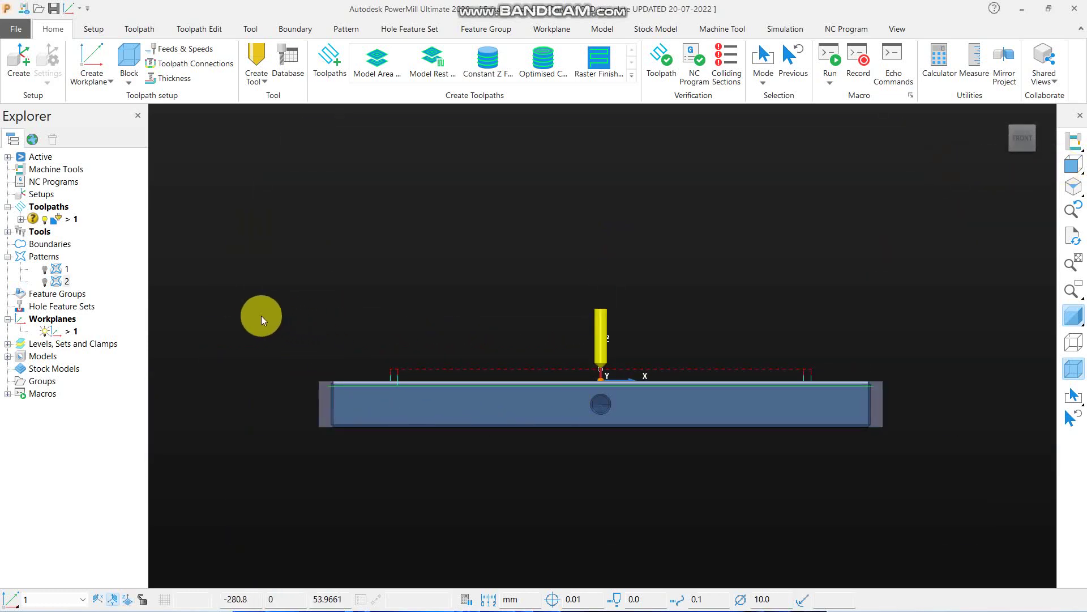
pyautogui.moveTo(229, 300); pyautogui.dragTo(891, 406)
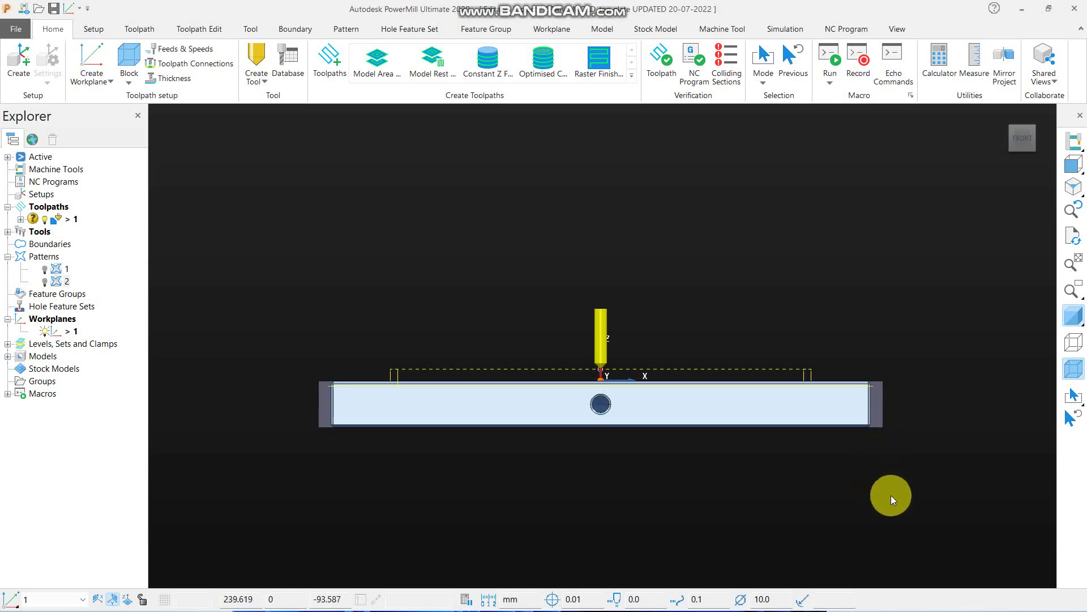
pyautogui.moveTo(916, 499); pyautogui.dragTo(321, 390)
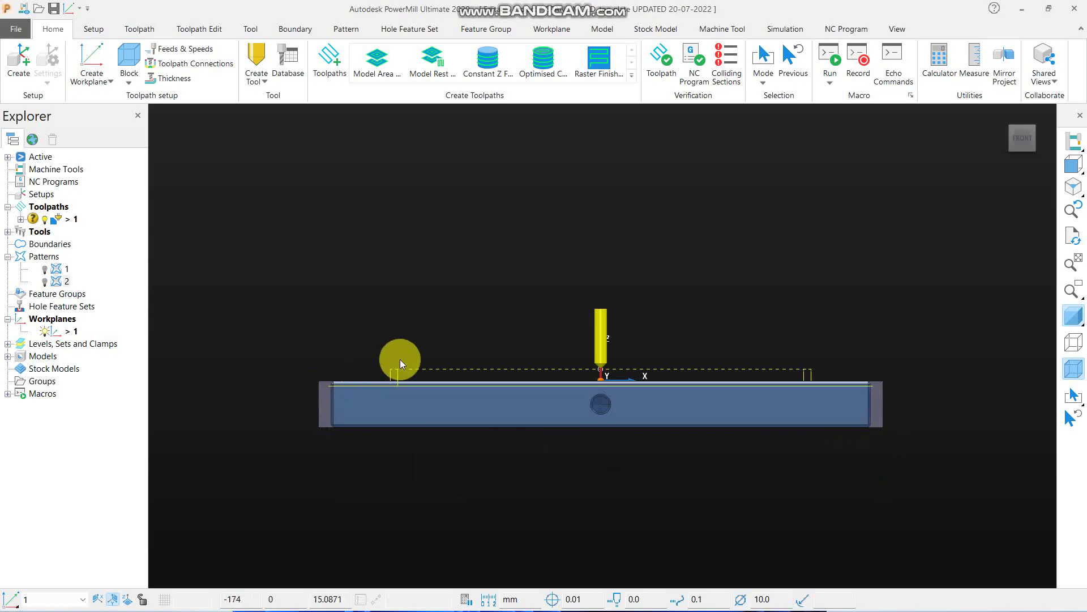
pyautogui.moveTo(400, 359); pyautogui.dragTo(597, 443, button='middle')
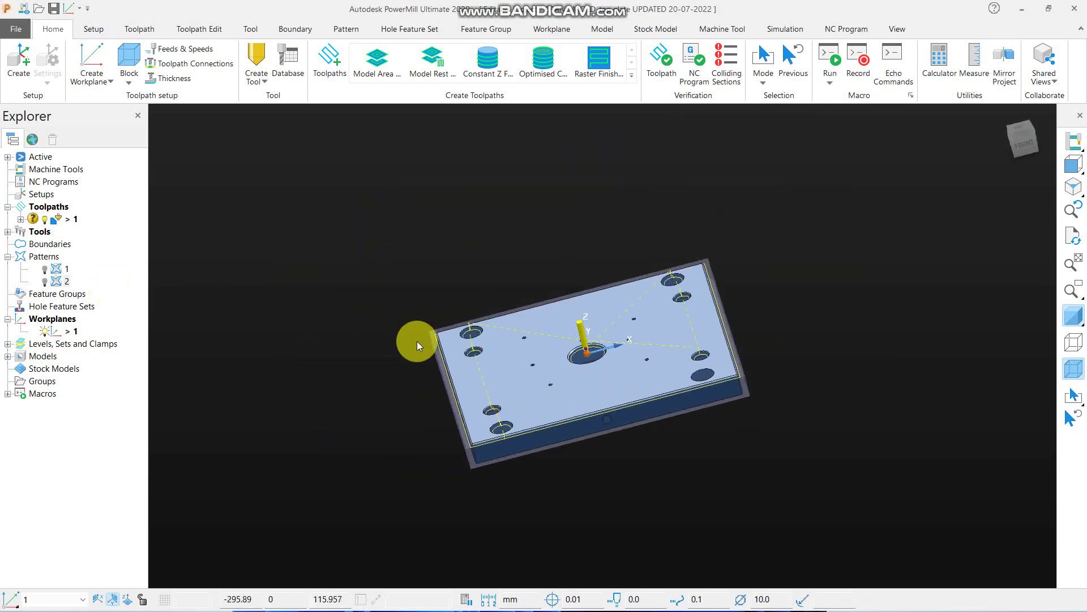
pyautogui.click(535, 363)
# Create a new pattern and insert the selected model surfaces' edges into it.
pyautogui.rightClick(48, 254)
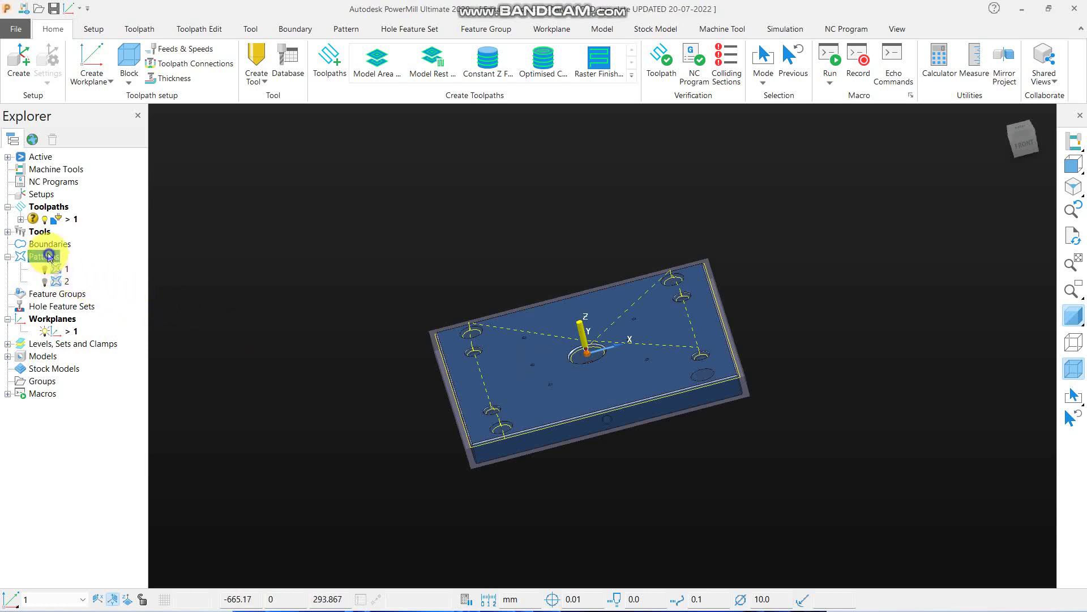
pyautogui.click(108, 311)
pyautogui.rightClick(76, 299)
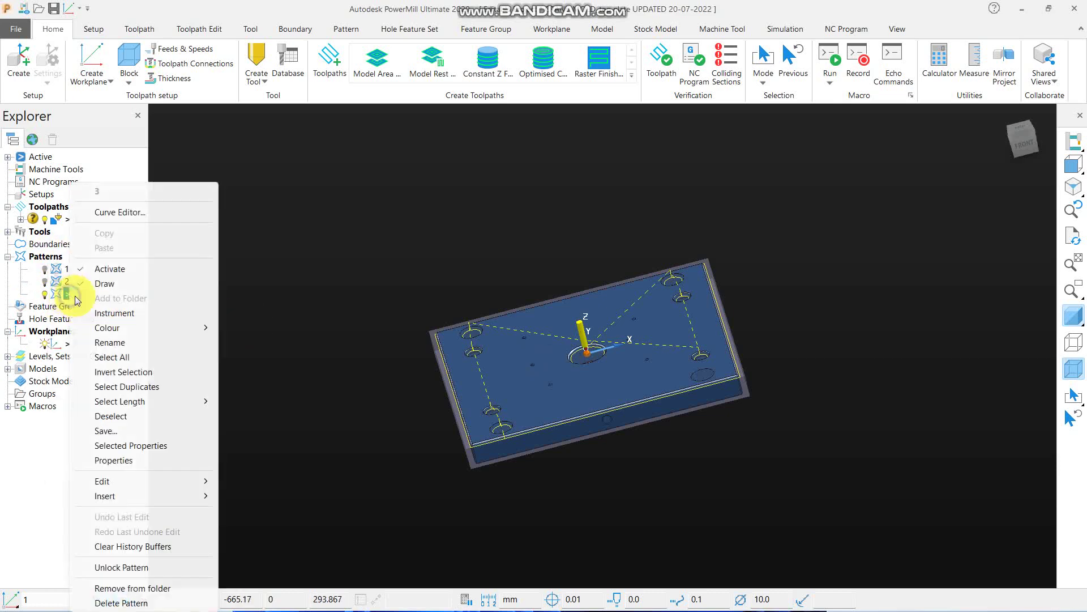
pyautogui.moveTo(161, 494)
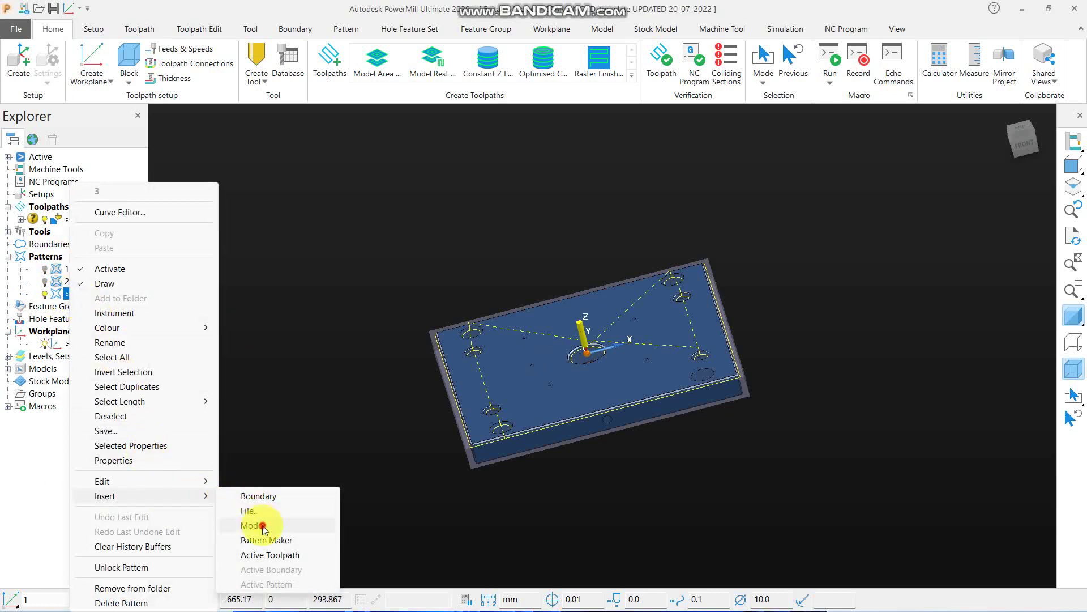
pyautogui.click(262, 525)
pyautogui.moveTo(425, 427); pyautogui.dragTo(505, 444, button='middle')
pyautogui.scroll(6, 541, 357)
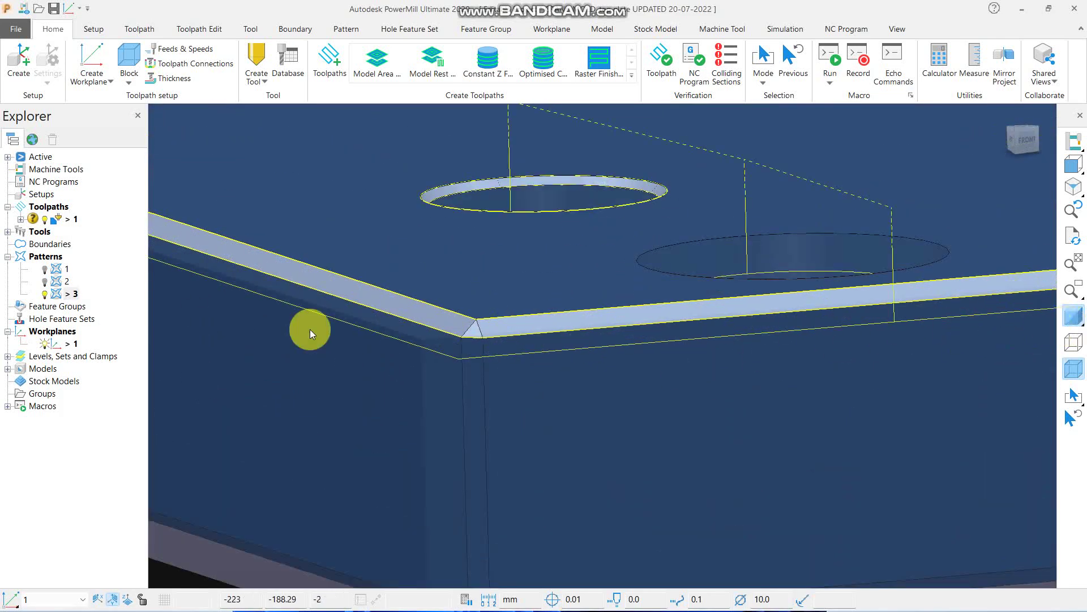
# With the model shading and toolpath 1 hidden, delete the curves of pattern 3 above the outer chamfer's lower edge.
pyautogui.click(1073, 315)
pyautogui.scroll(-5, 760, 361)
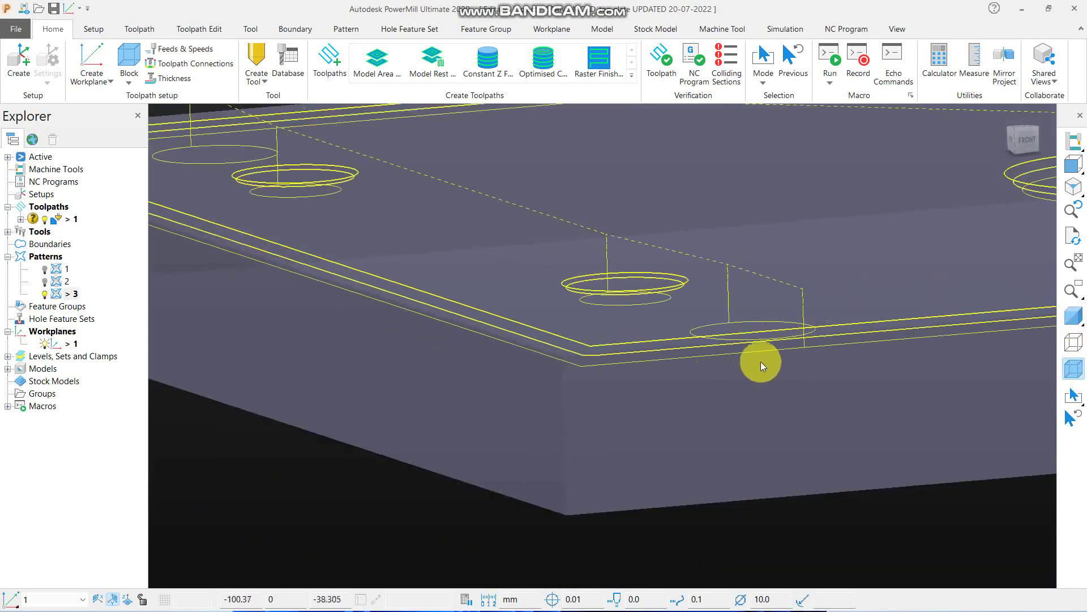
pyautogui.click(57, 222)
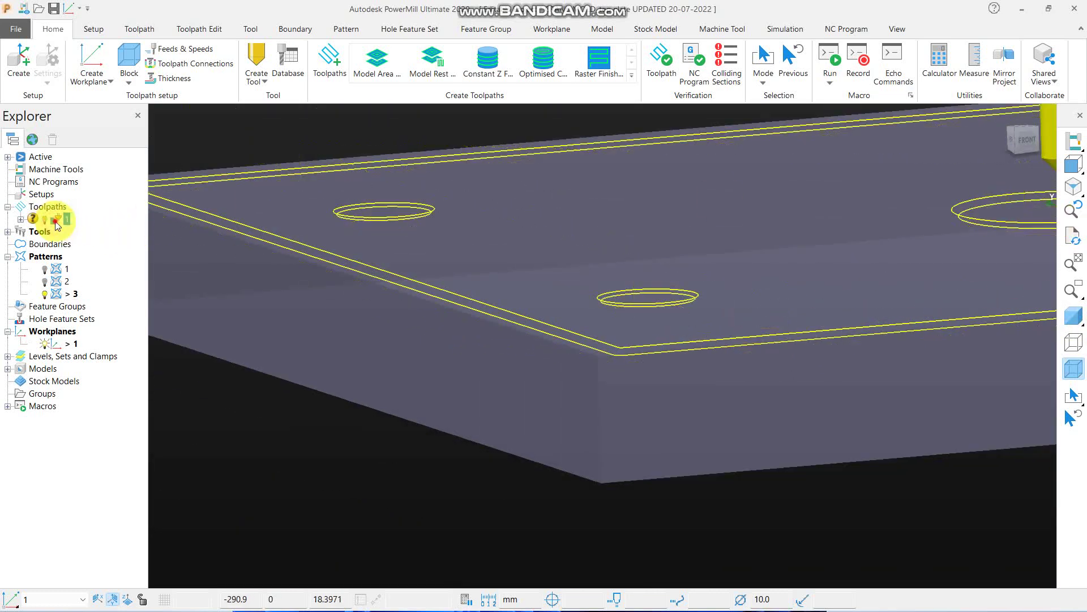
pyautogui.click(1073, 164)
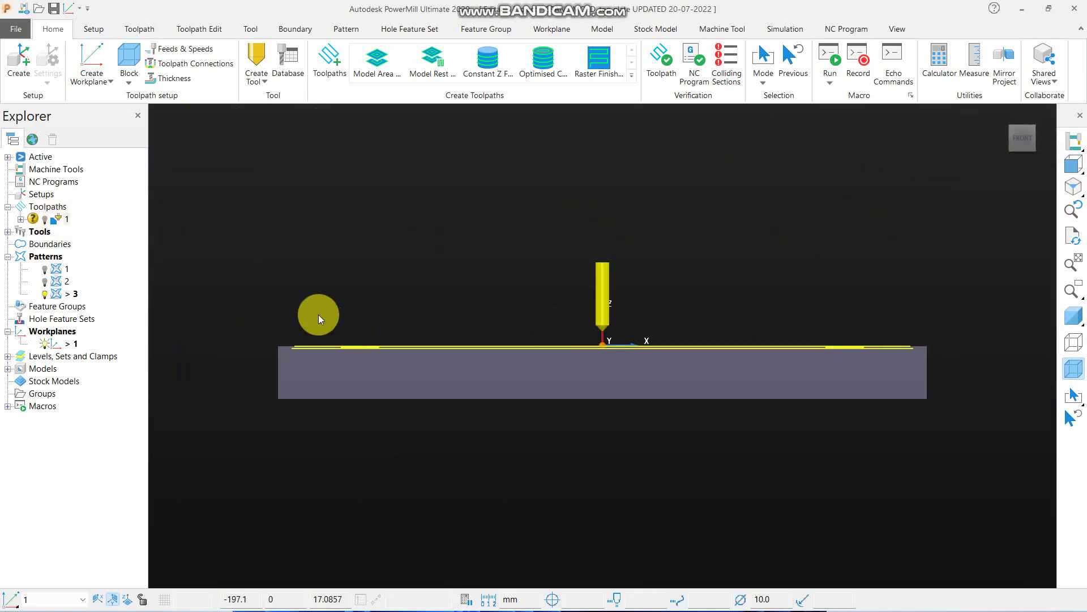
pyautogui.moveTo(229, 279); pyautogui.dragTo(975, 348)
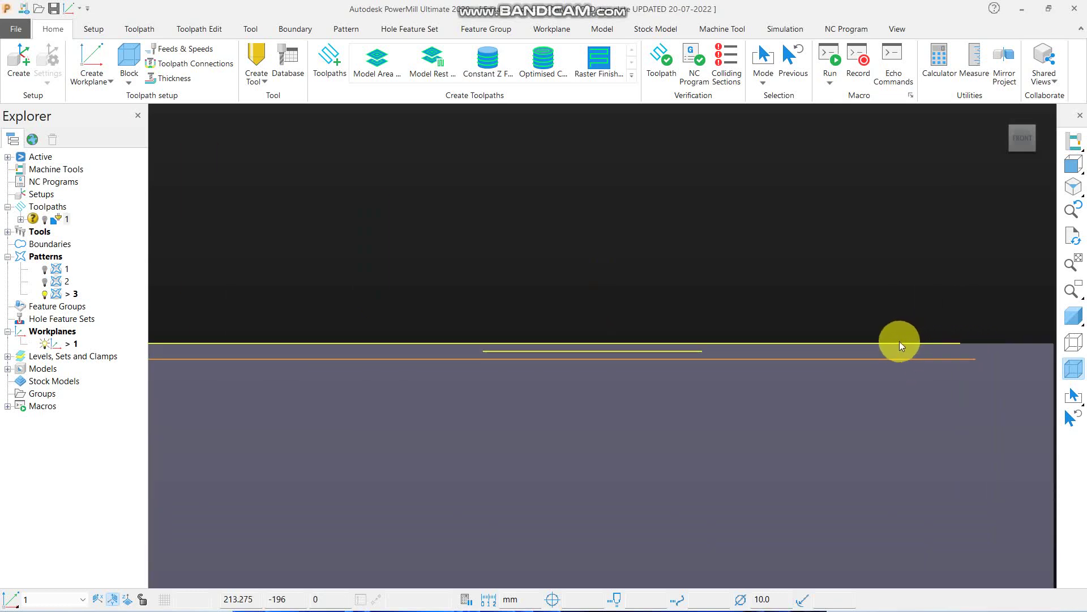
pyautogui.press('Delete')
# Shade the model again and examine the remaining pattern 3 curve along the lower edge of the outer chamfer.
pyautogui.scroll(1, 755, 322)
pyautogui.scroll(-5, 754, 322)
pyautogui.moveTo(600, 267); pyautogui.dragTo(609, 278, button='middle')
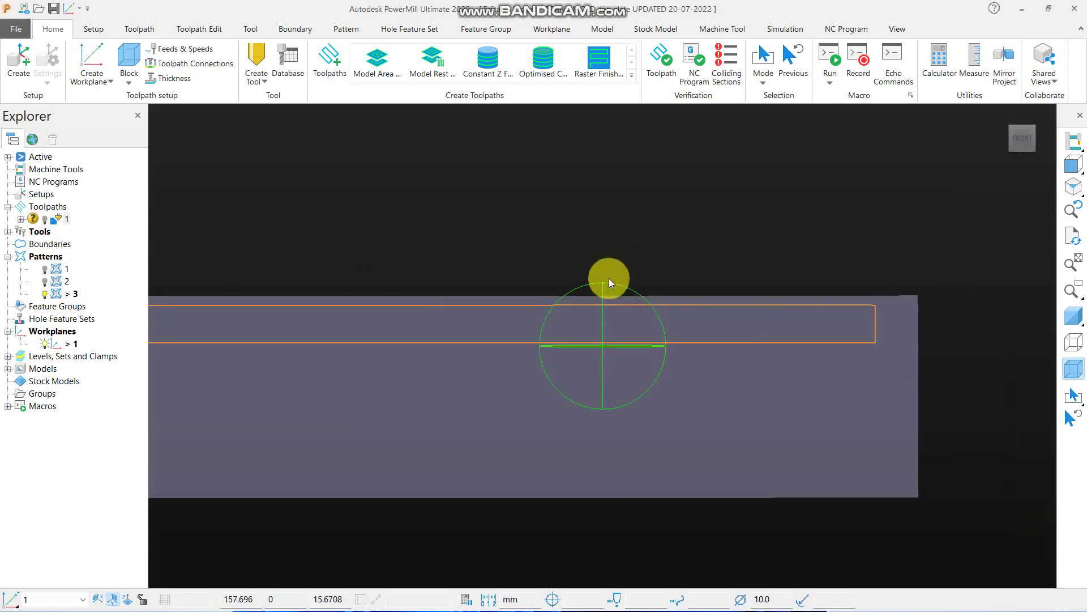
pyautogui.click(1075, 316)
pyautogui.scroll(3, 888, 346)
pyautogui.moveTo(846, 357); pyautogui.dragTo(822, 339, button='middle')
pyautogui.scroll(6, 874, 327)
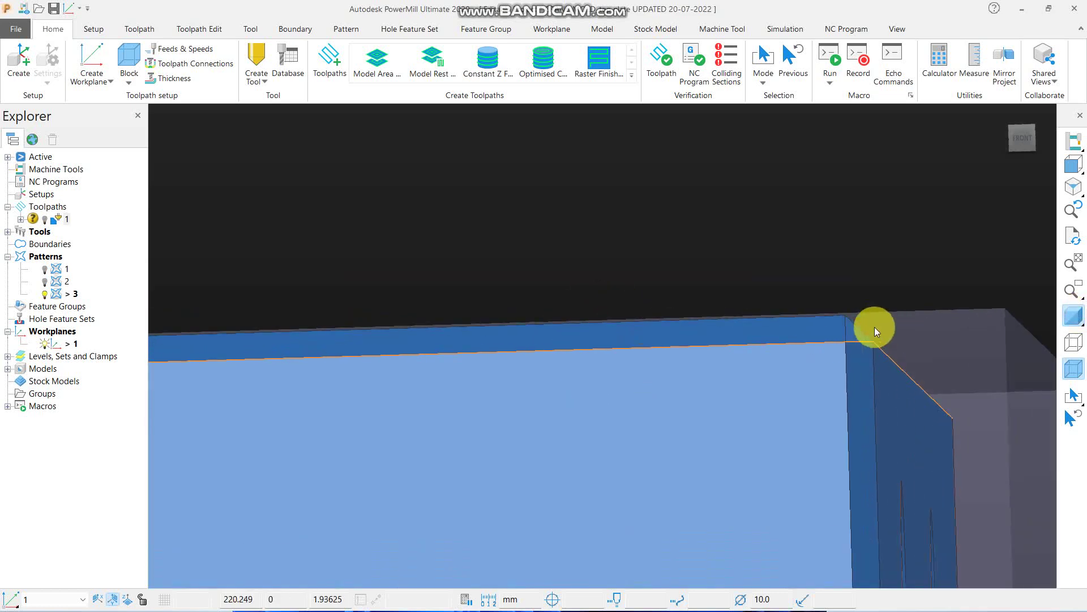
pyautogui.scroll(-3, 821, 361)
pyautogui.moveTo(682, 311); pyautogui.dragTo(441, 318, button='middle')
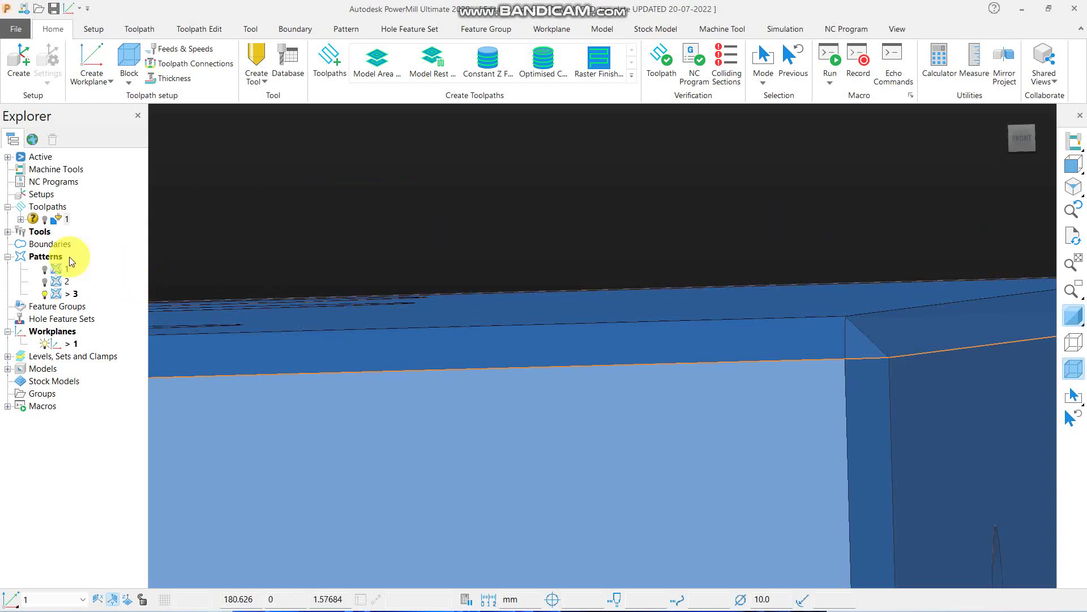
# Display pattern 1 to compare its curves with pattern 3 at the chamfered corner, and hide it again.
pyautogui.click(56, 267)
pyautogui.scroll(5, 773, 320)
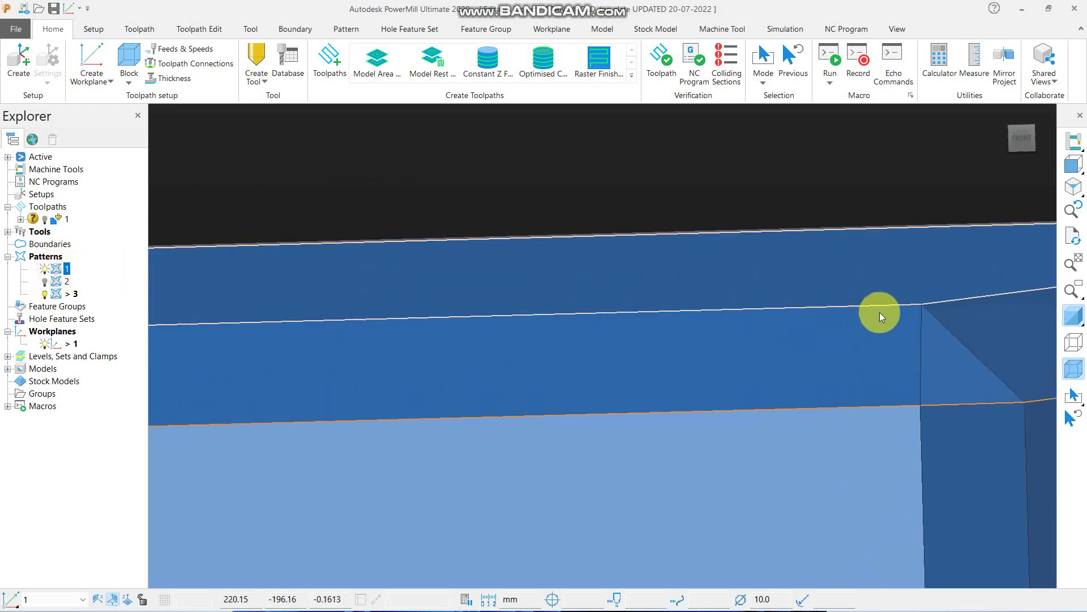
pyautogui.click(45, 269)
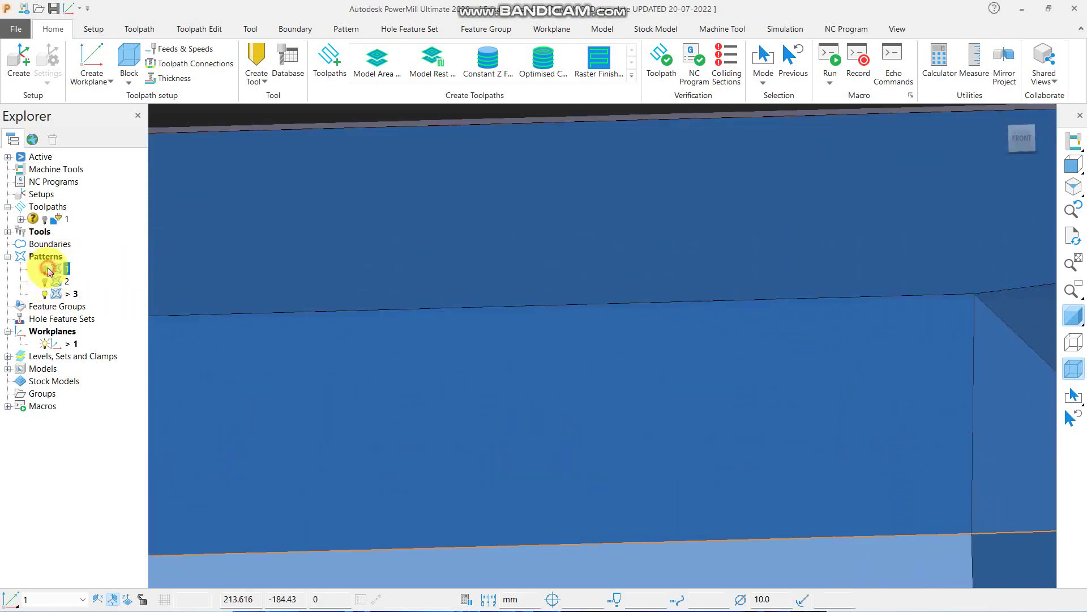
# Reopen chamfer toolpath 1 for editing, switch the curve position to the middle of the three listed options, and recalculate it.
pyautogui.rightClick(56, 220)
pyautogui.click(136, 194)
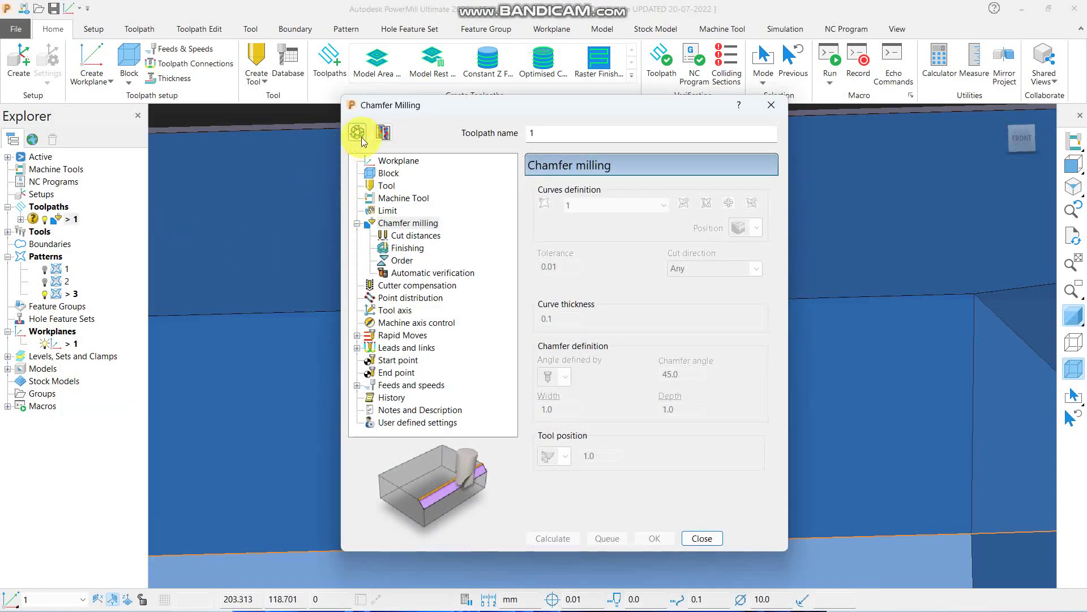
pyautogui.click(358, 134)
pyautogui.click(756, 228)
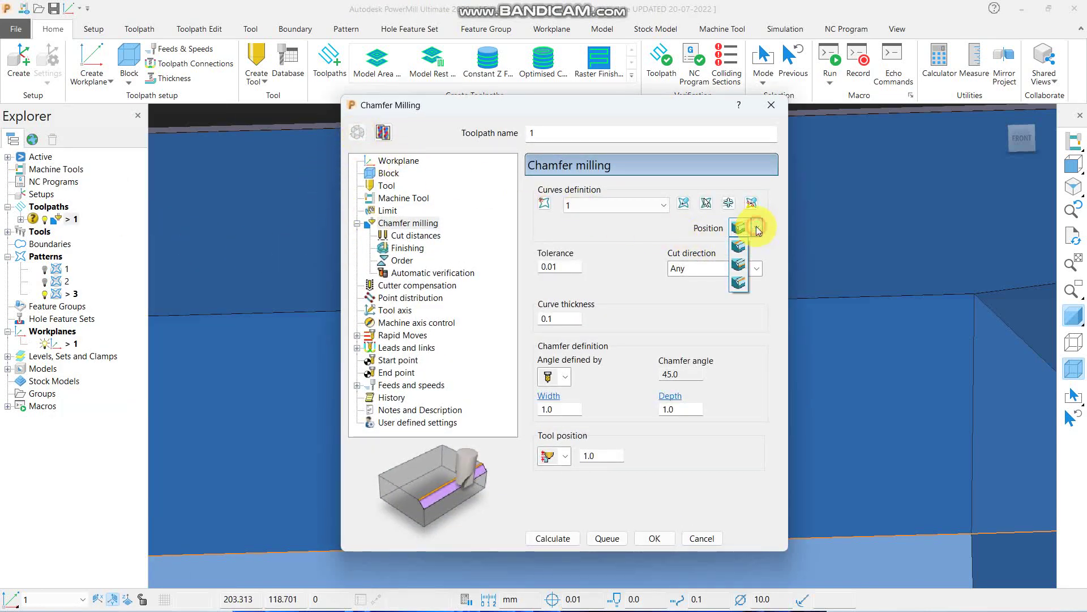
pyautogui.click(742, 265)
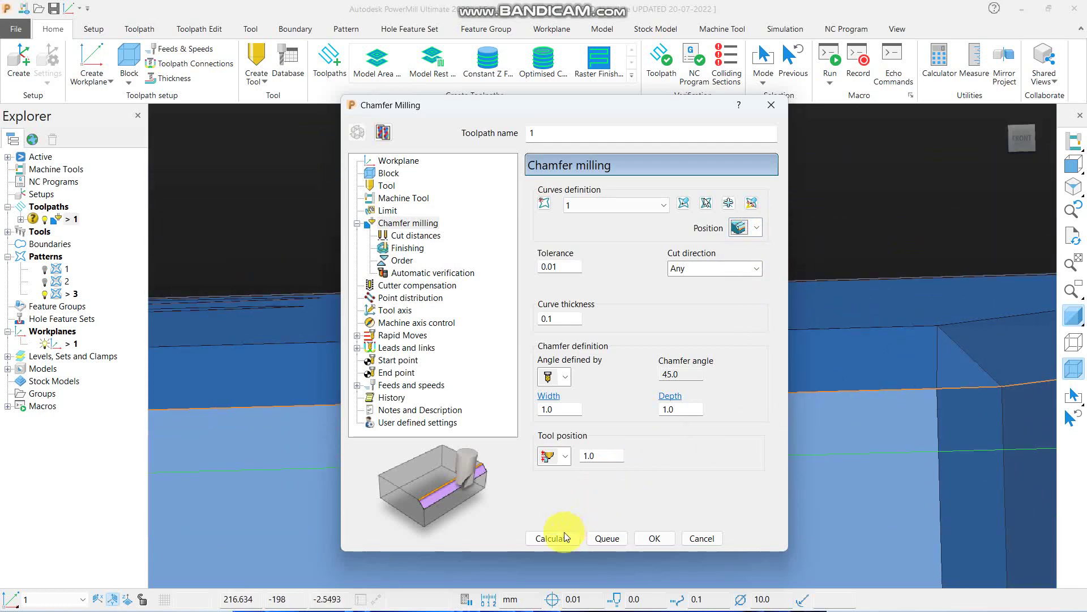
pyautogui.click(565, 536)
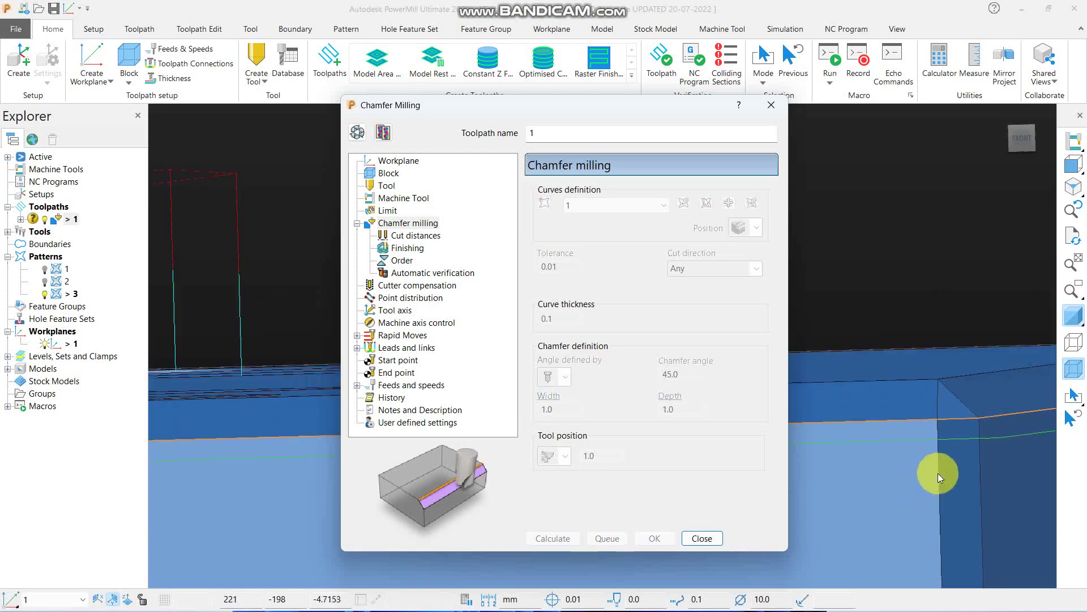
# Close the chamfer milling settings and examine the recalculated toolpath along the plate's outer edge and holes.
pyautogui.click(702, 538)
pyautogui.scroll(-5, 815, 440)
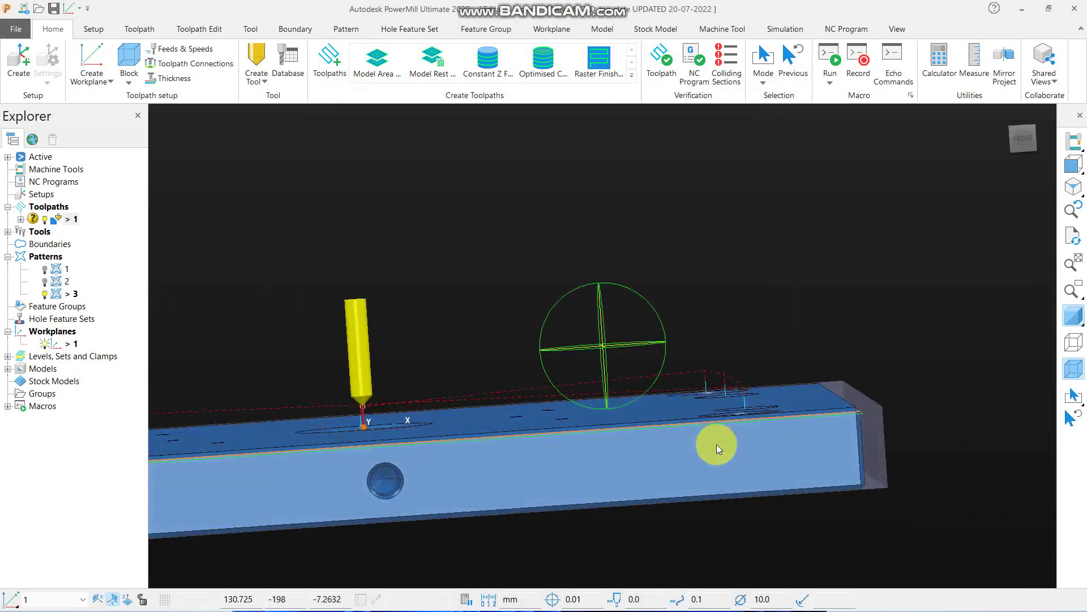
pyautogui.moveTo(716, 444); pyautogui.dragTo(815, 414, button='middle')
pyautogui.scroll(-5, 816, 413)
pyautogui.scroll(5, 524, 472)
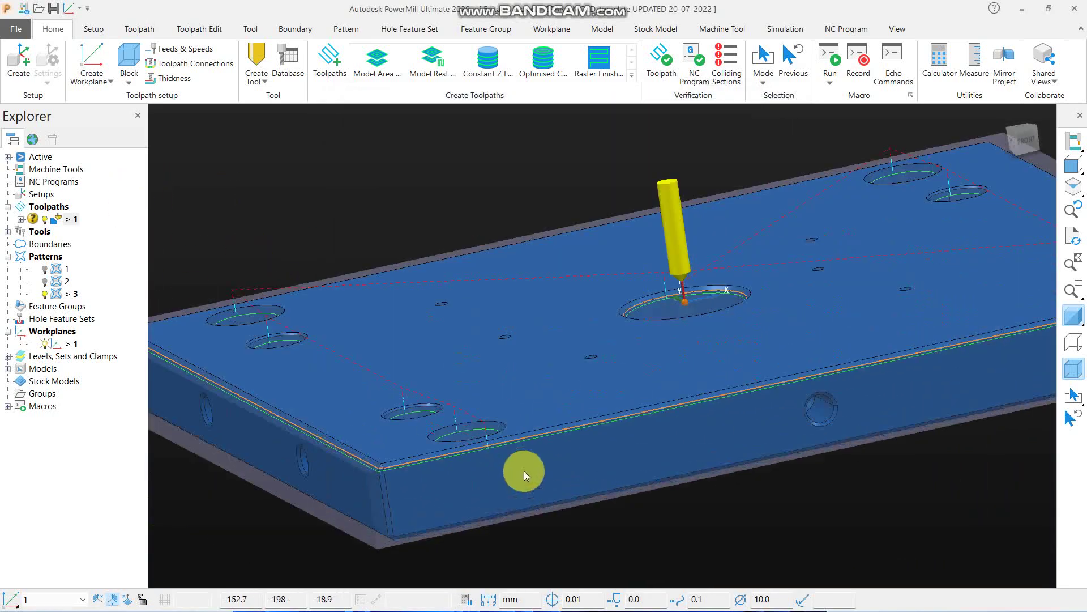
pyautogui.scroll(2, 524, 471)
# Reopen chamfer toolpath 1 for editing.
pyautogui.click(60, 231)
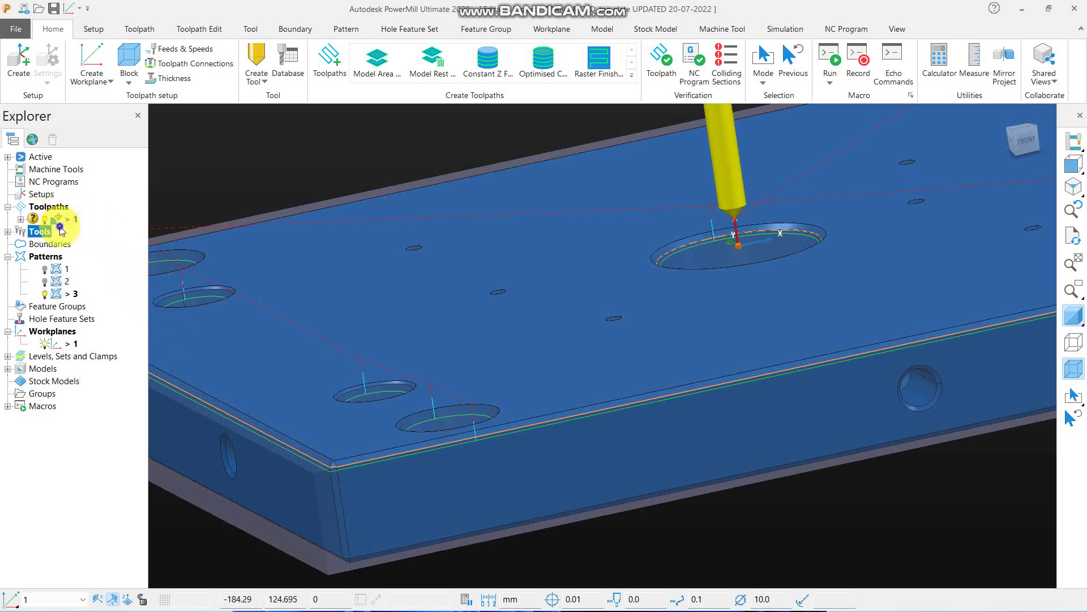
pyautogui.rightClick(70, 219)
pyautogui.click(113, 194)
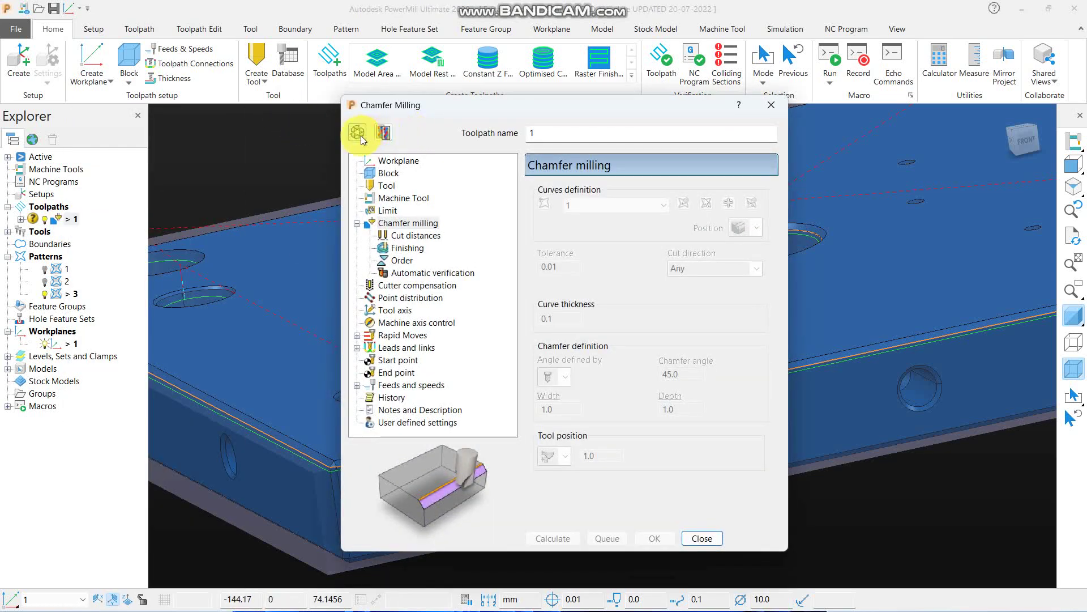
pyautogui.click(357, 133)
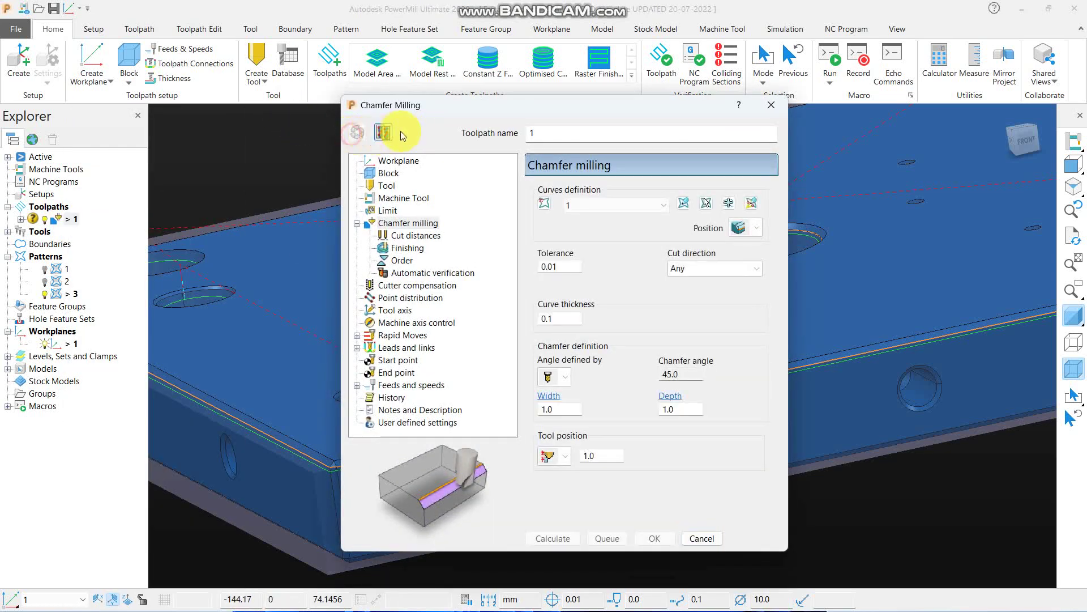
pyautogui.moveTo(514, 104); pyautogui.dragTo(502, 11)
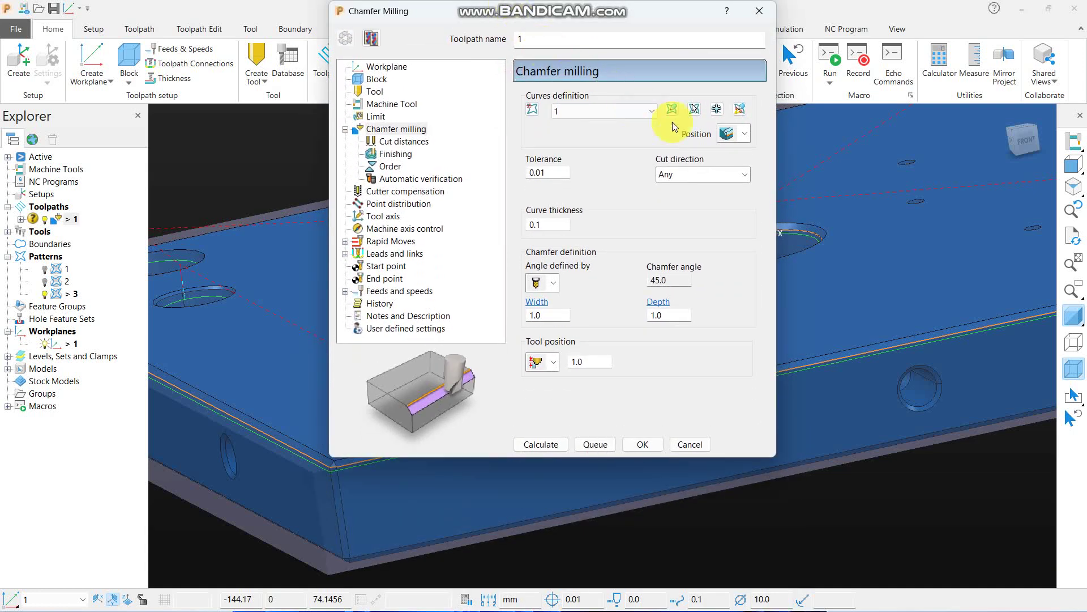
# Try the last of the three curve position options, and set the curve position to the first one.
pyautogui.click(741, 136)
pyautogui.click(729, 190)
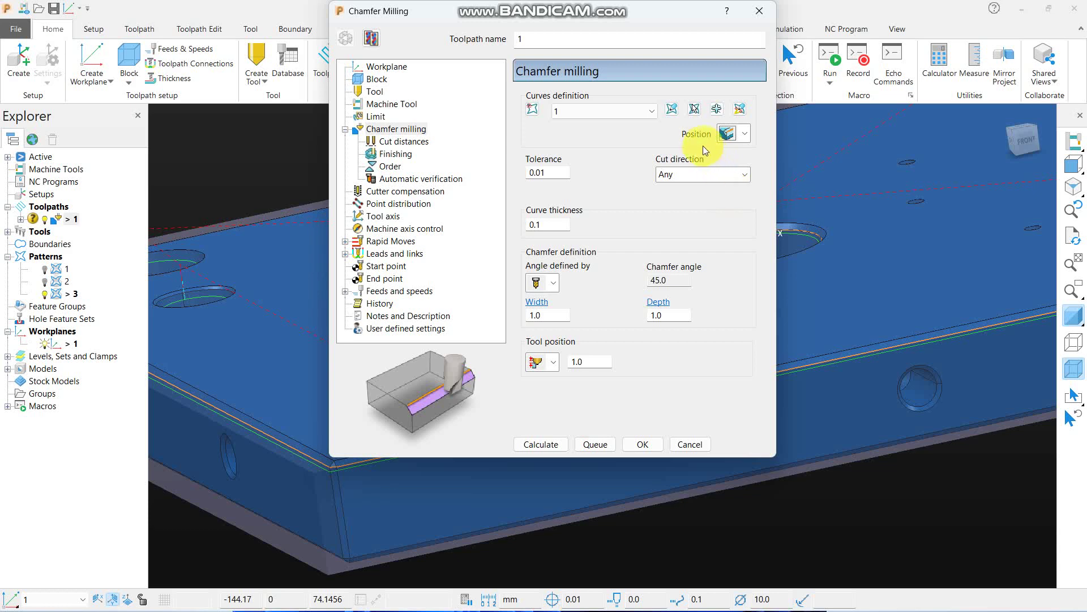
pyautogui.click(744, 134)
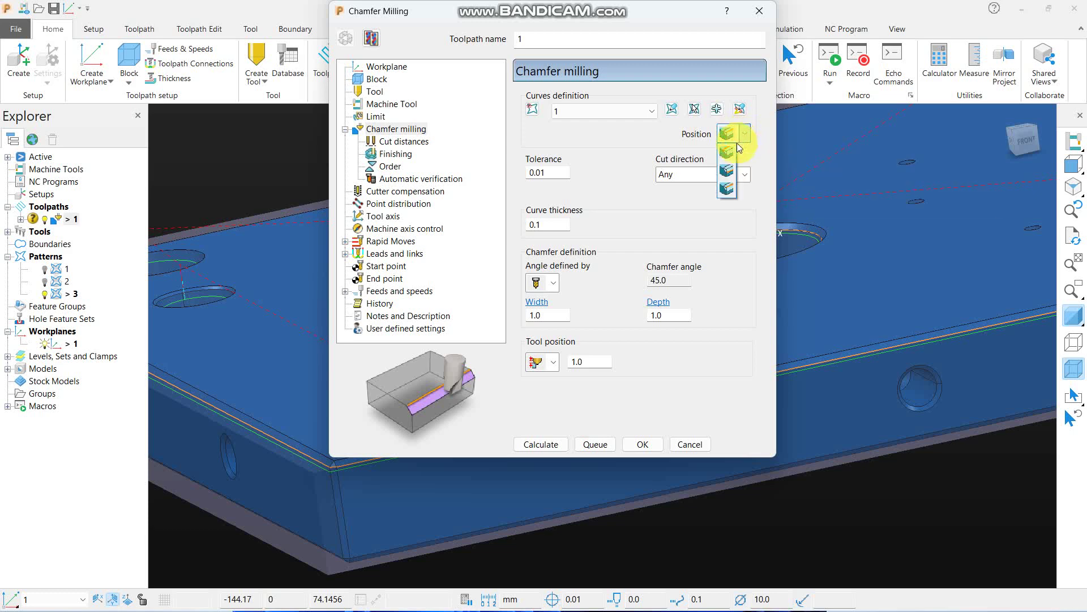
pyautogui.click(727, 152)
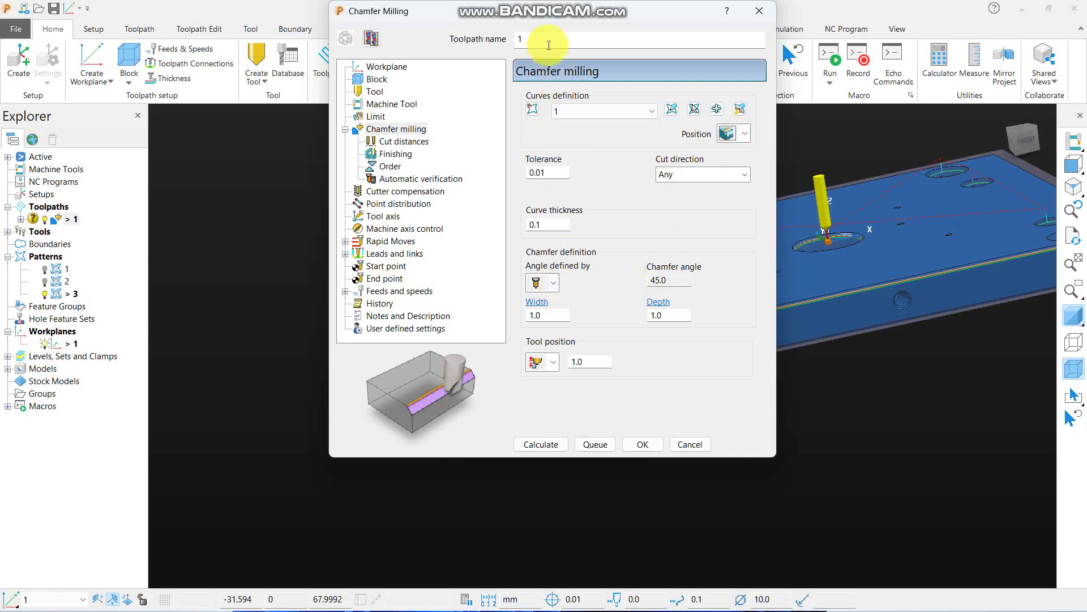
pyautogui.moveTo(541, 22); pyautogui.dragTo(413, 22)
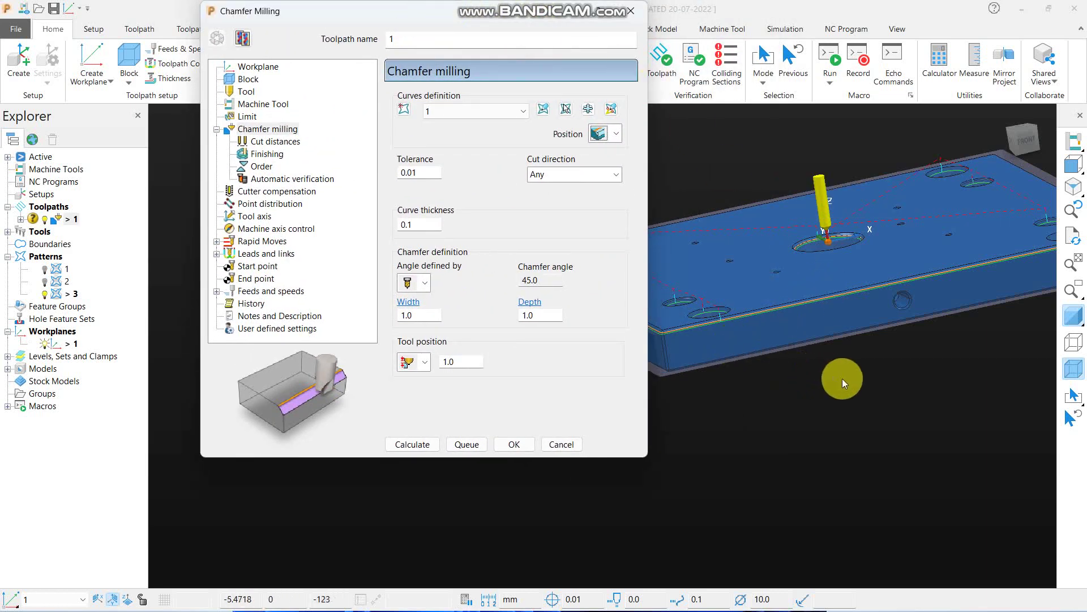
pyautogui.scroll(-3, 842, 378)
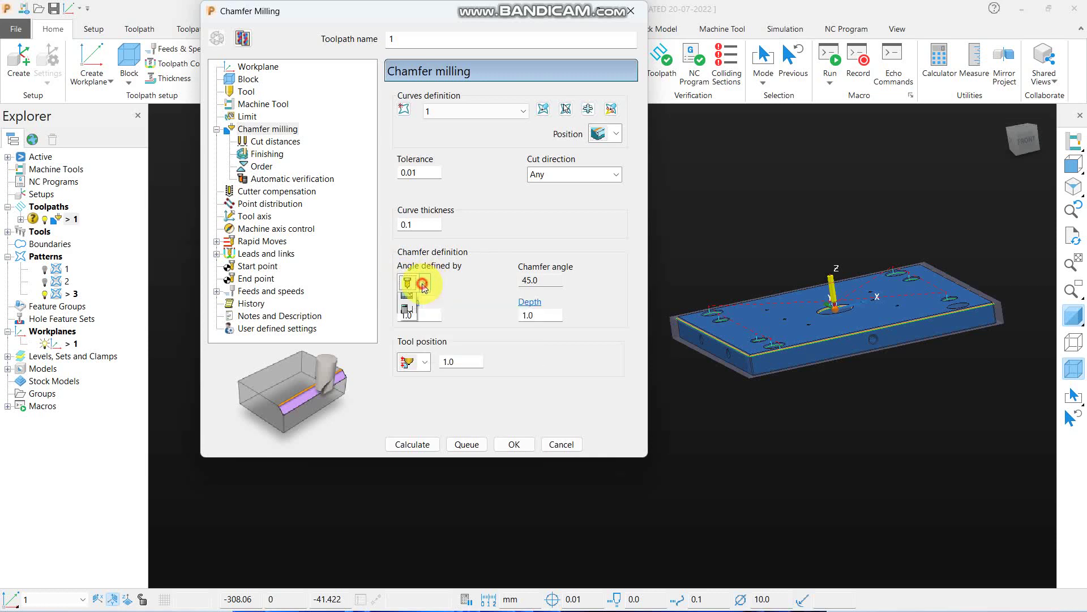
pyautogui.click(424, 285)
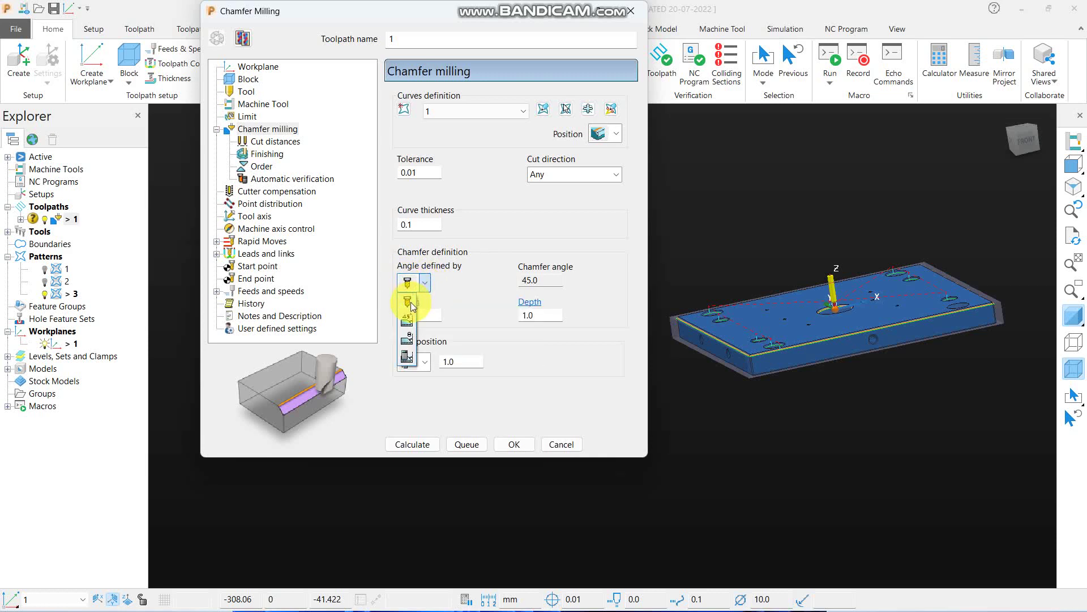
# Create a drill tool named 8 for the toolpath with diameter 8 and a taper angle of 60.
pyautogui.click(244, 91)
pyautogui.click(245, 91)
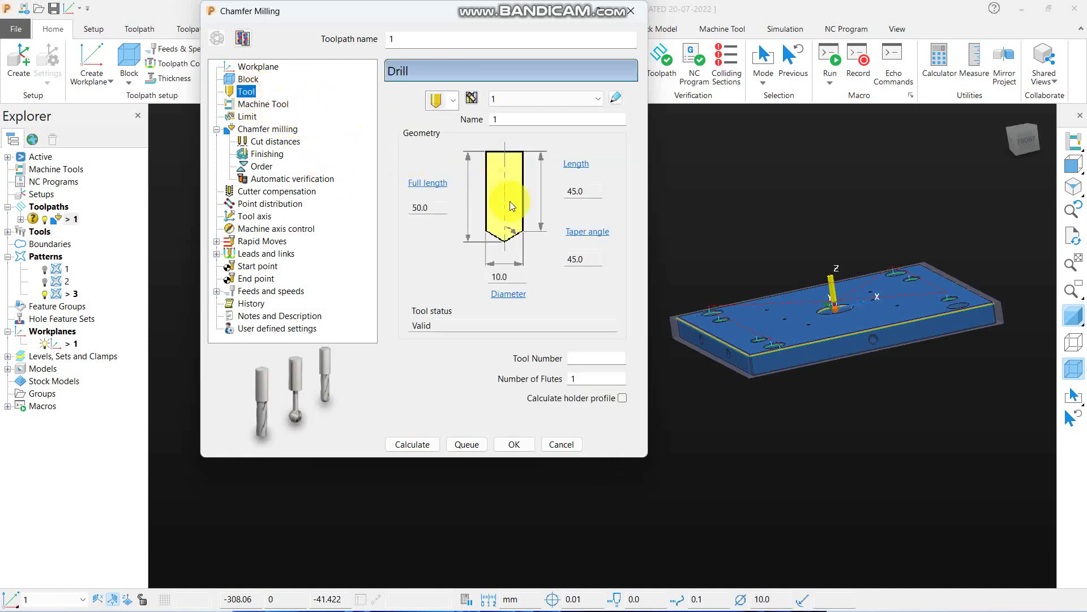
pyautogui.click(451, 100)
pyautogui.click(436, 213)
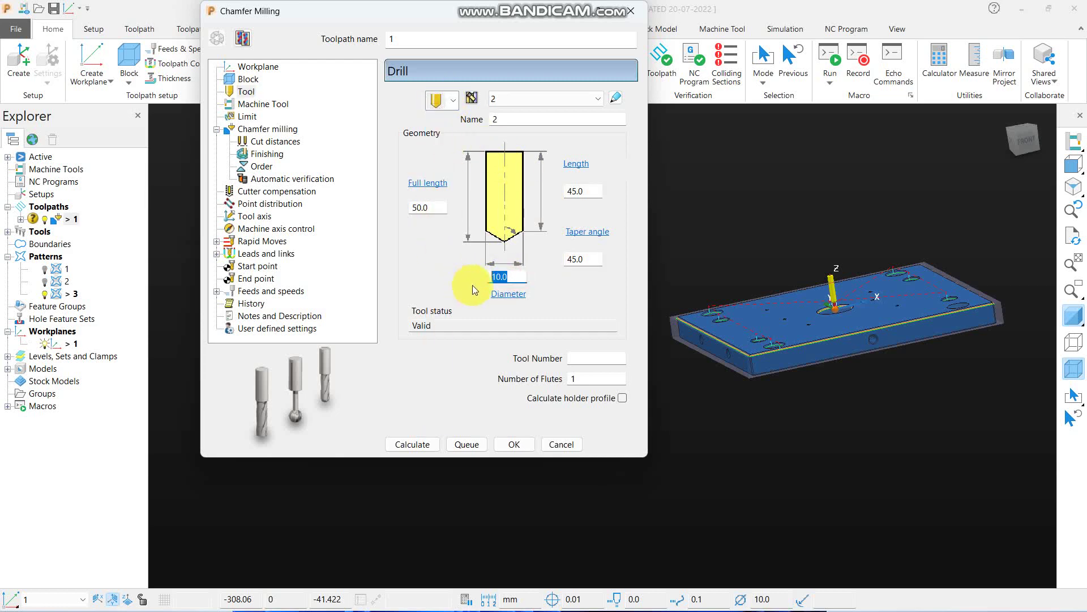
pyautogui.click(583, 260)
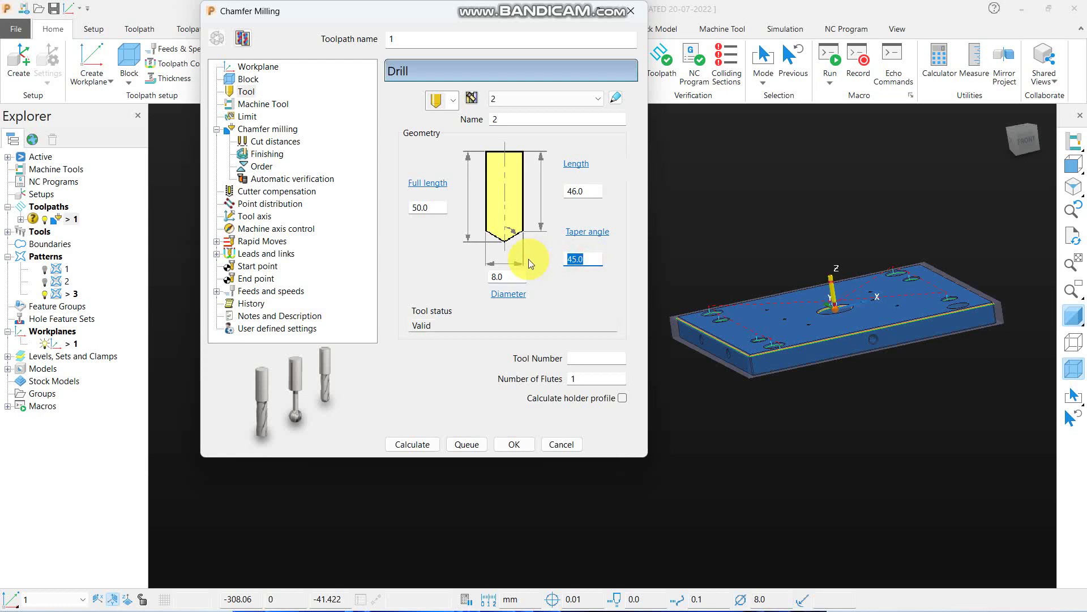
pyautogui.write('60')
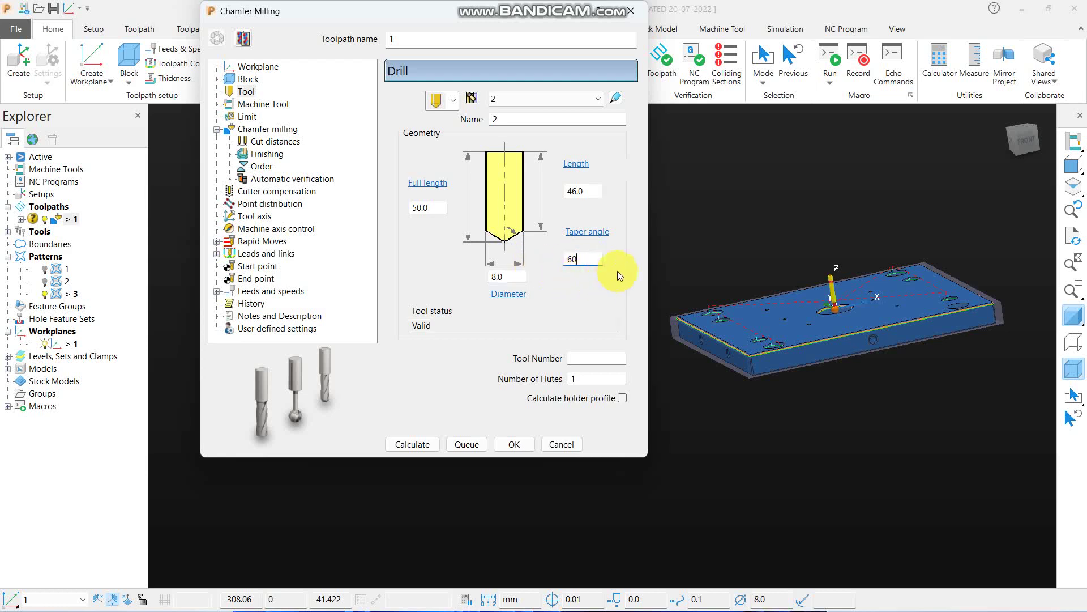
pyautogui.click(513, 119)
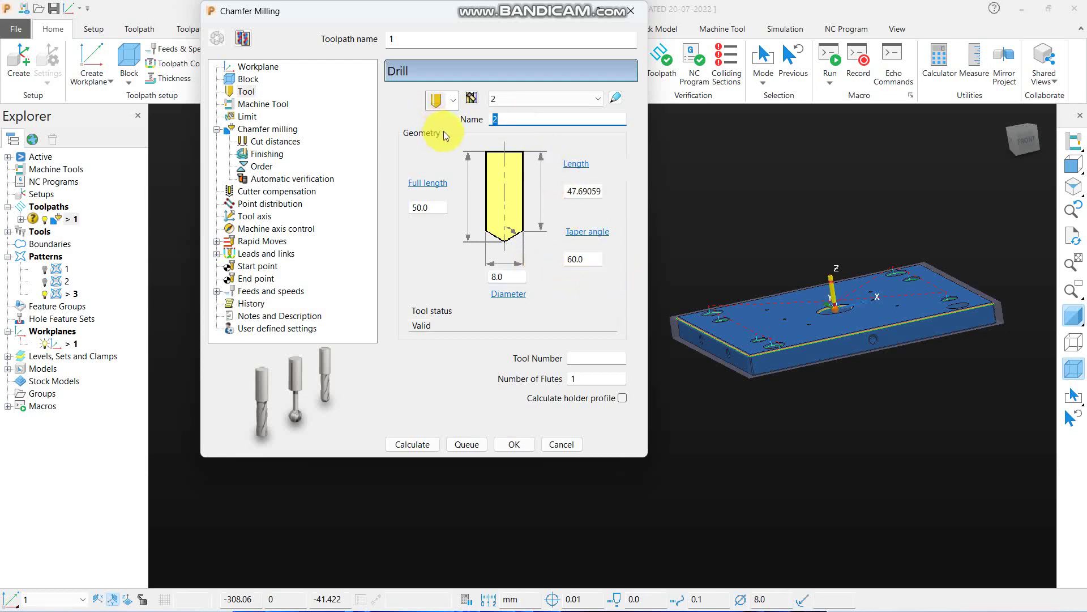
pyautogui.write('8')
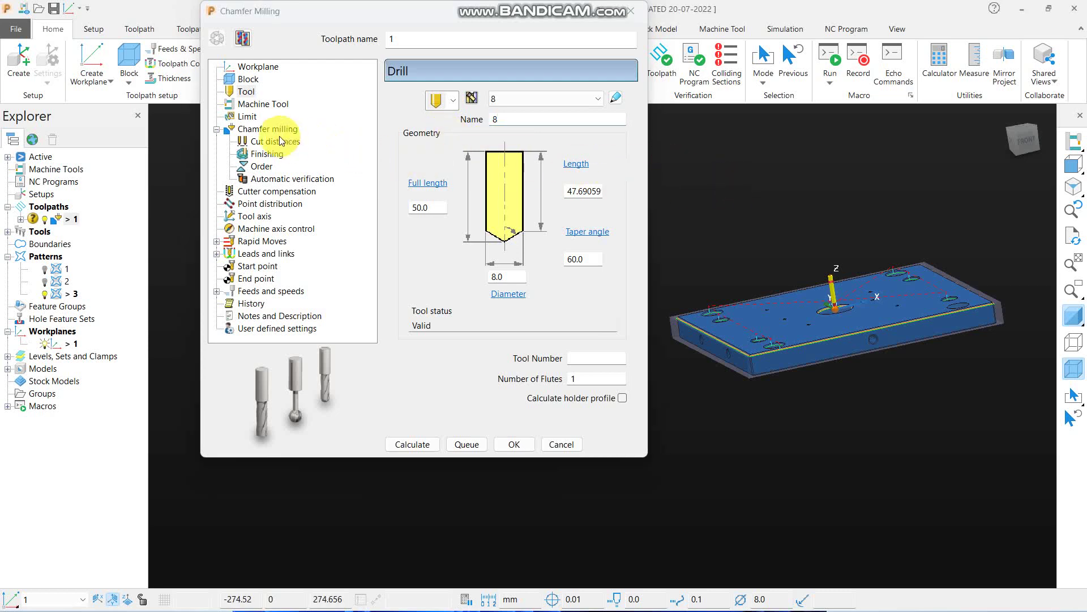
# Compare the toolpath's chamfer angle with the taper angle of drill tool 8.
pyautogui.click(267, 130)
pyautogui.click(546, 280)
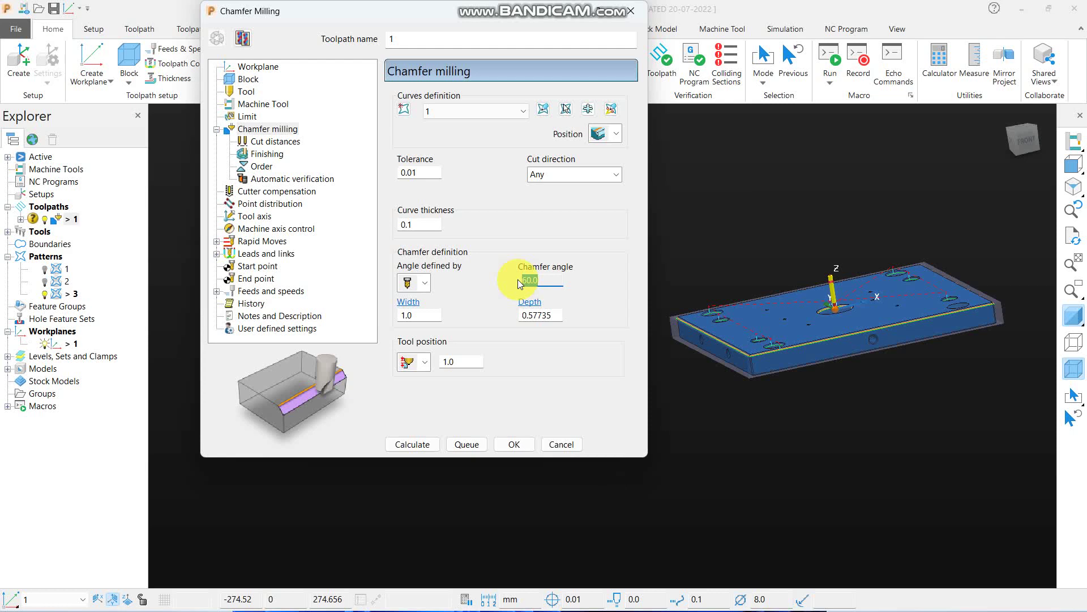
pyautogui.click(562, 281)
pyautogui.click(246, 91)
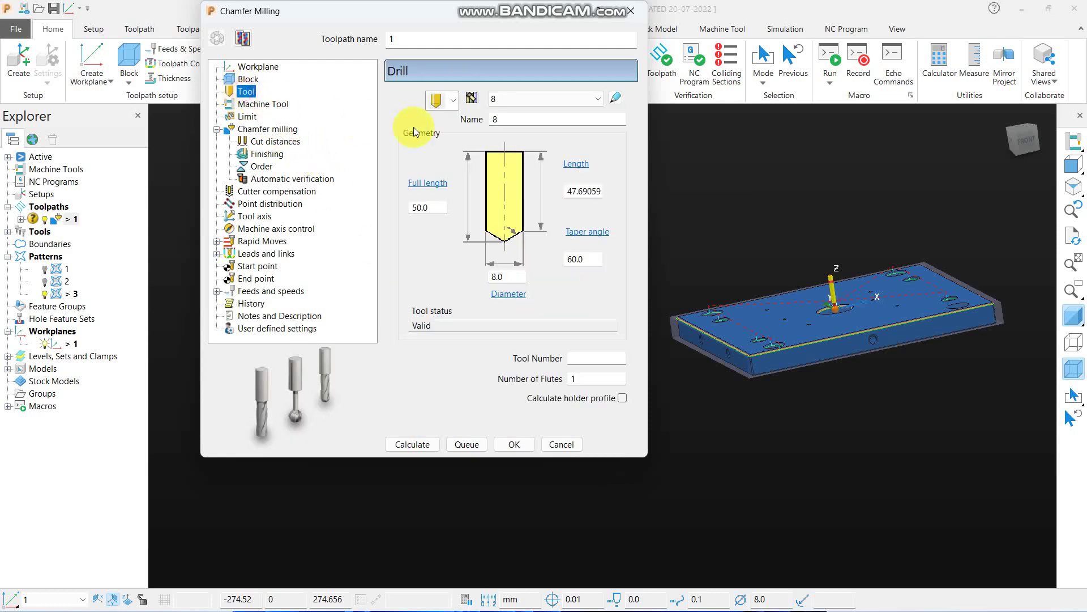
pyautogui.click(553, 107)
pyautogui.click(733, 225)
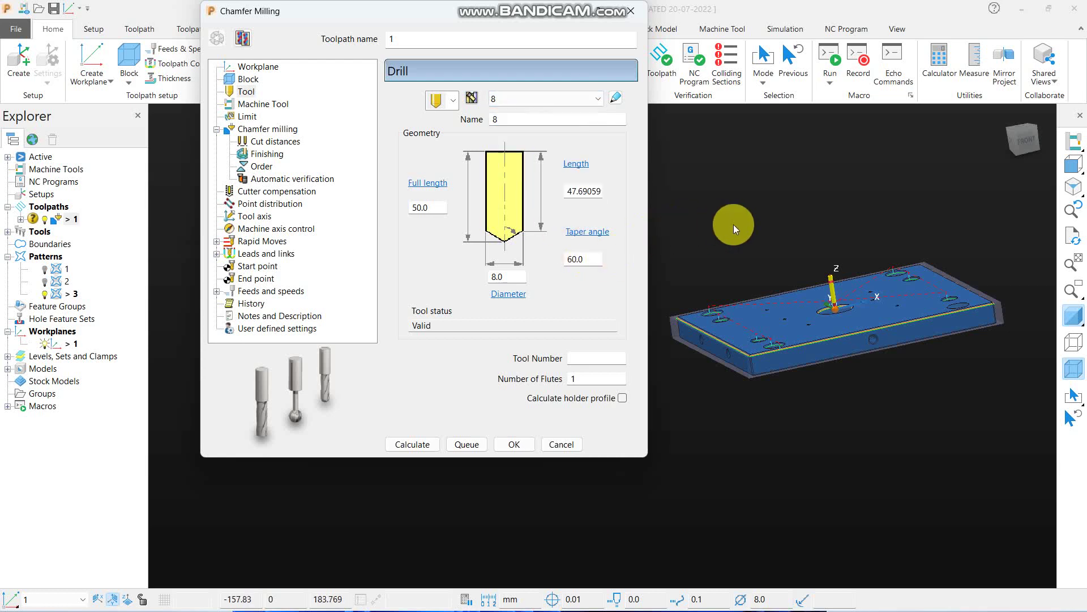
pyautogui.moveTo(587, 259); pyautogui.dragTo(566, 259)
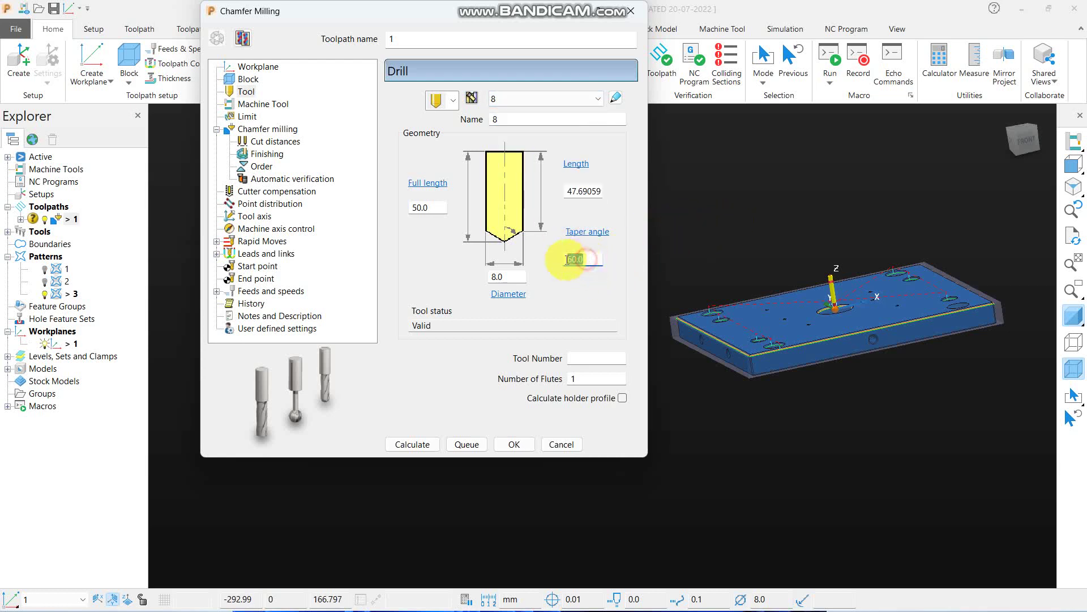
# Assign drill tool 1 to the toolpath again and check the chamfer angle with the angle defined by the tool.
pyautogui.click(546, 99)
pyautogui.click(521, 113)
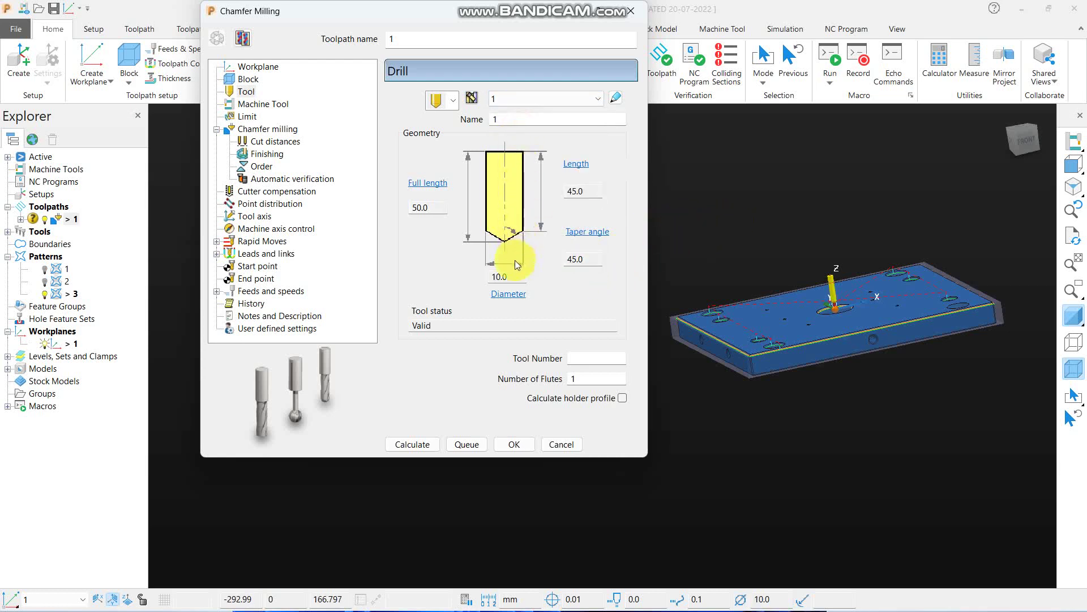
pyautogui.click(581, 258)
pyautogui.click(290, 129)
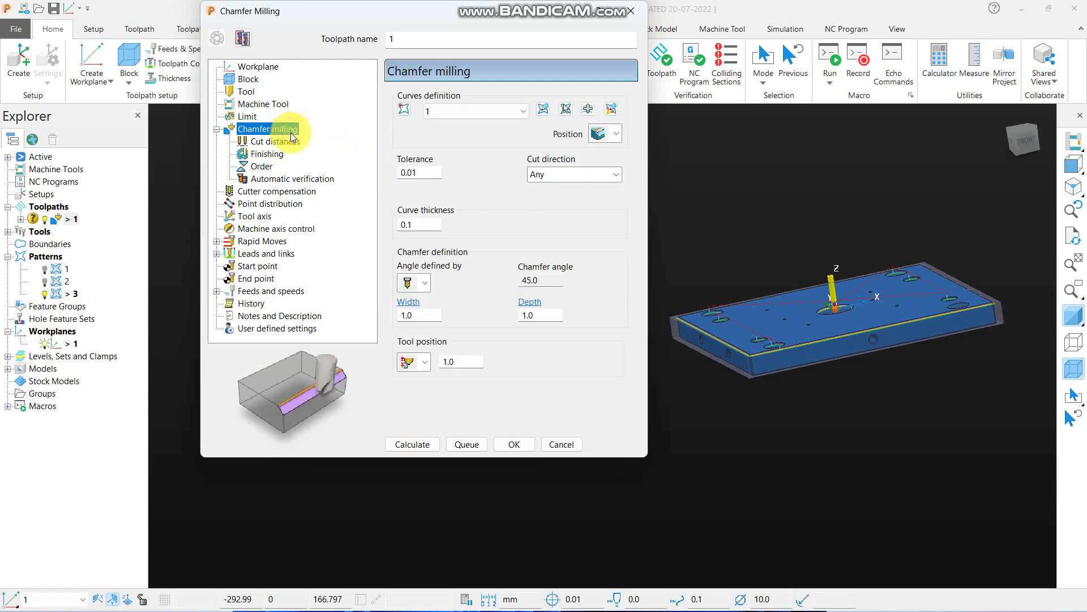
pyautogui.click(551, 279)
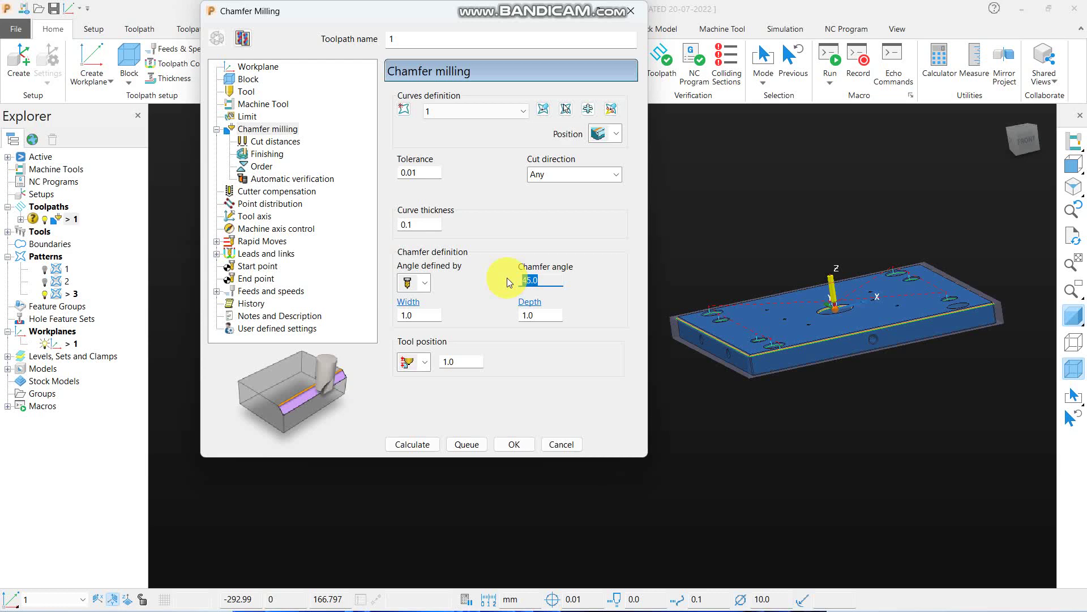
pyautogui.click(422, 282)
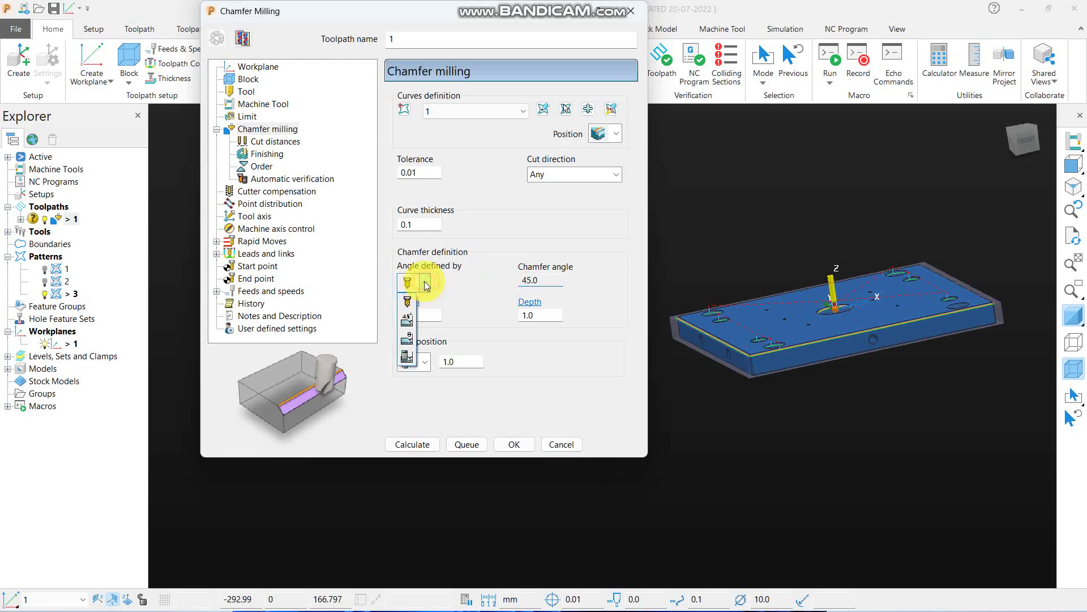
pyautogui.click(410, 306)
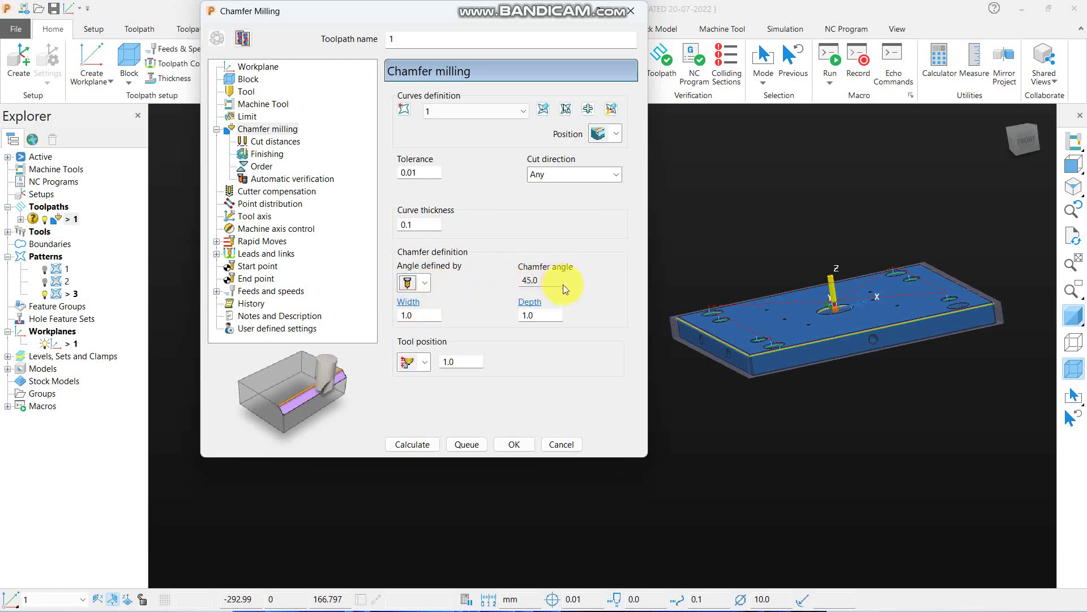
# Define the chamfer angle with the fixed 45° option, and assign drill tool 8 to check the resulting chamfer angle.
pyautogui.click(426, 283)
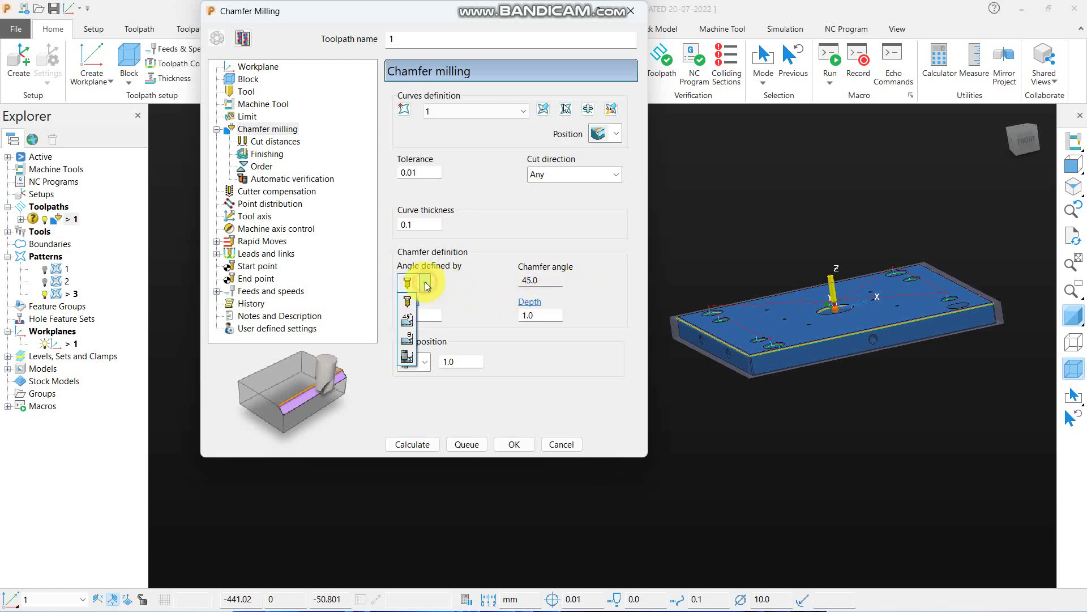
pyautogui.click(409, 322)
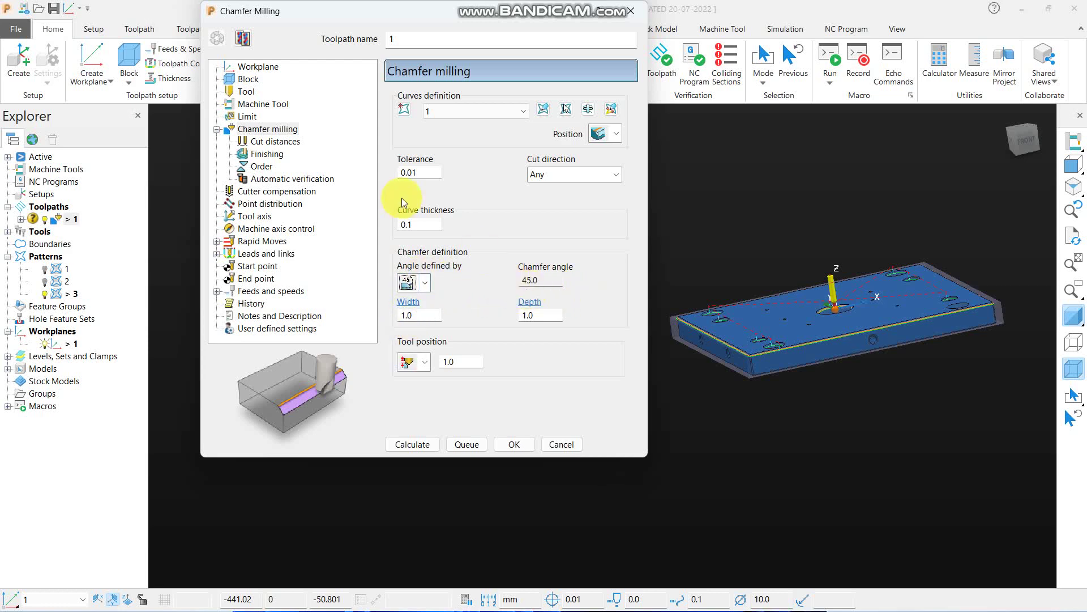
pyautogui.click(249, 92)
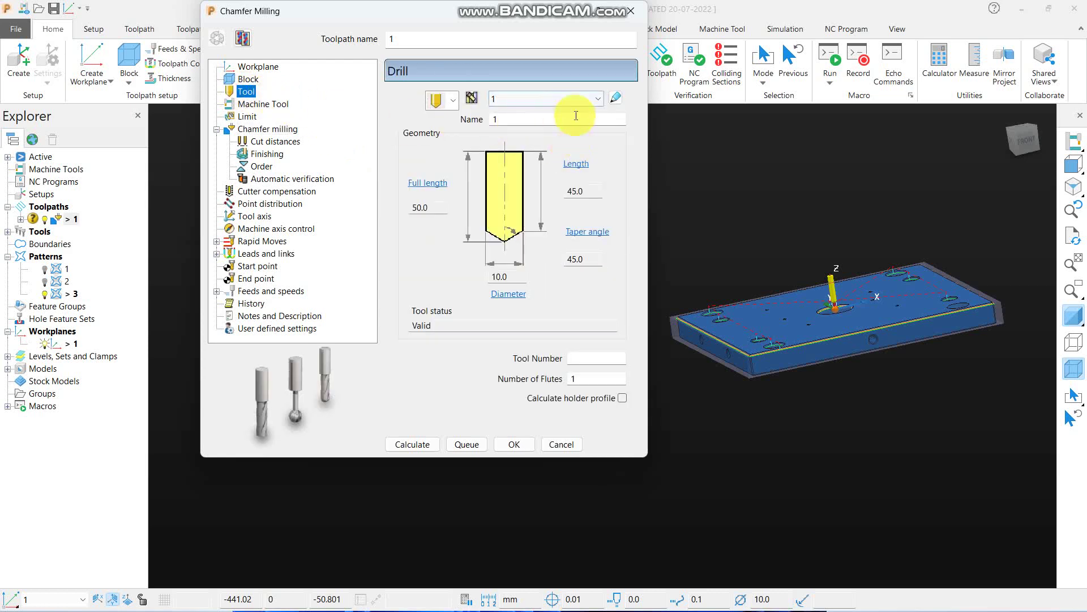
pyautogui.click(576, 98)
pyautogui.click(520, 138)
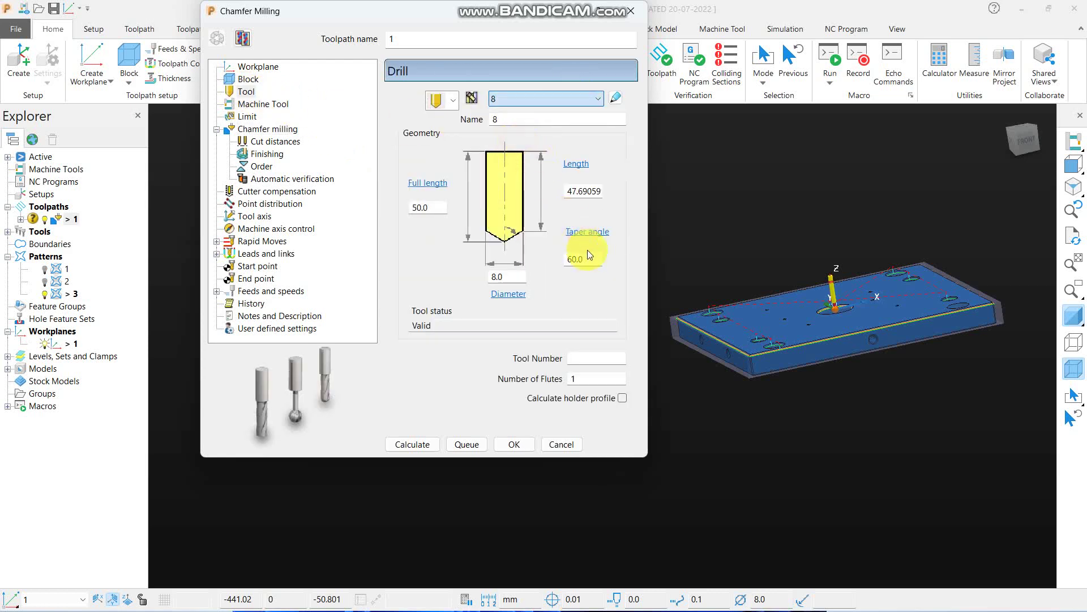
pyautogui.click(267, 129)
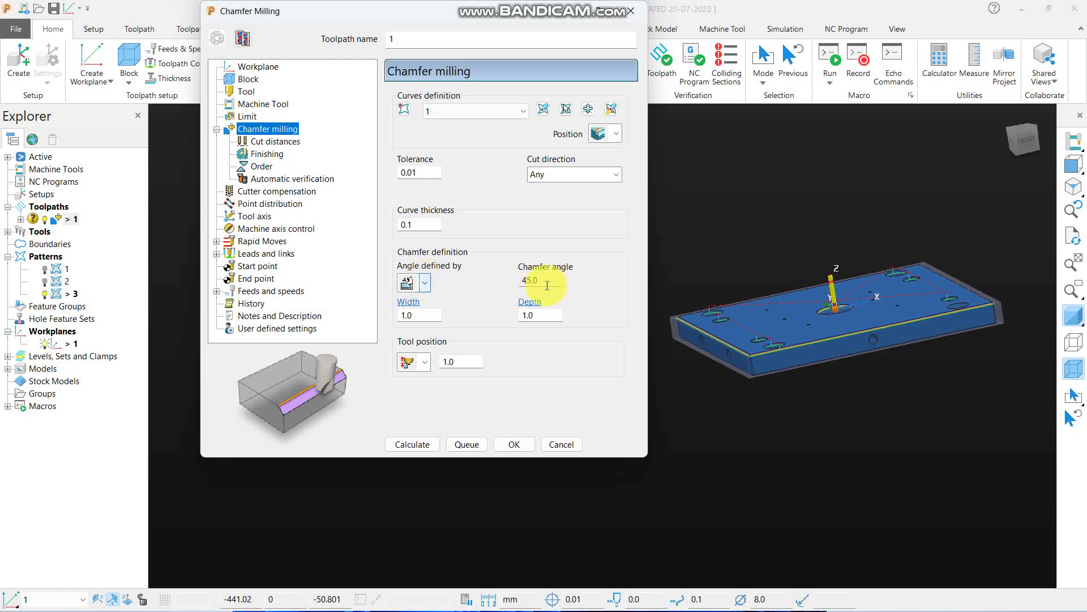
pyautogui.doubleClick(530, 280)
# Move the Chamfer Milling dialog aside and examine the plate's upper edge and hole curves up close.
pyautogui.scroll(-3, 801, 296)
pyautogui.moveTo(810, 315); pyautogui.dragTo(786, 342, button='middle')
pyautogui.scroll(5, 800, 378)
pyautogui.moveTo(465, 12); pyautogui.dragTo(302, 11)
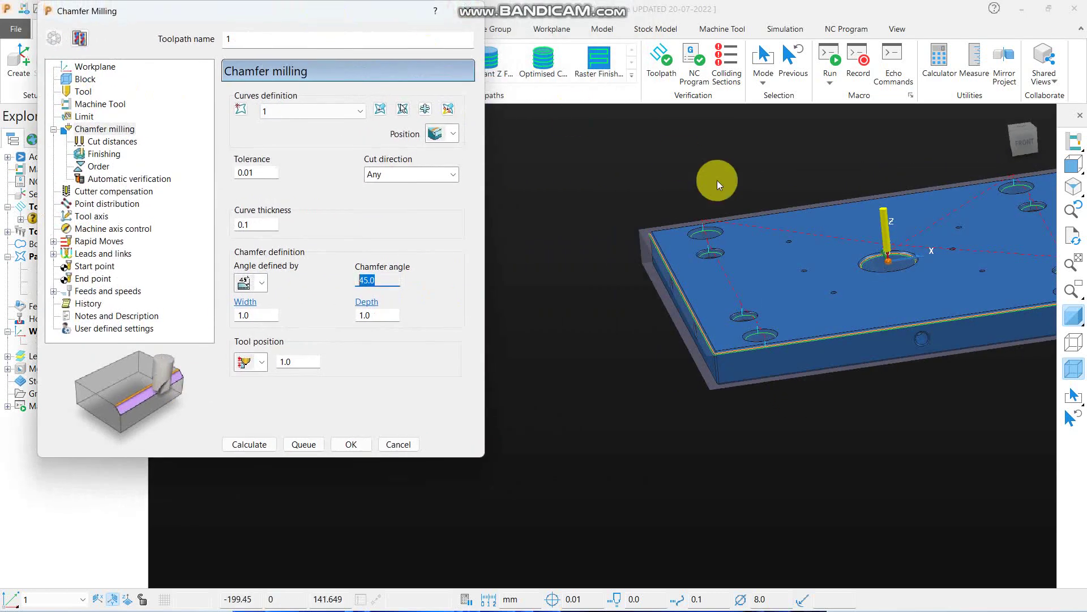
pyautogui.scroll(-2, 736, 226)
pyautogui.scroll(3, 697, 317)
pyautogui.moveTo(698, 318); pyautogui.dragTo(695, 307, button='middle')
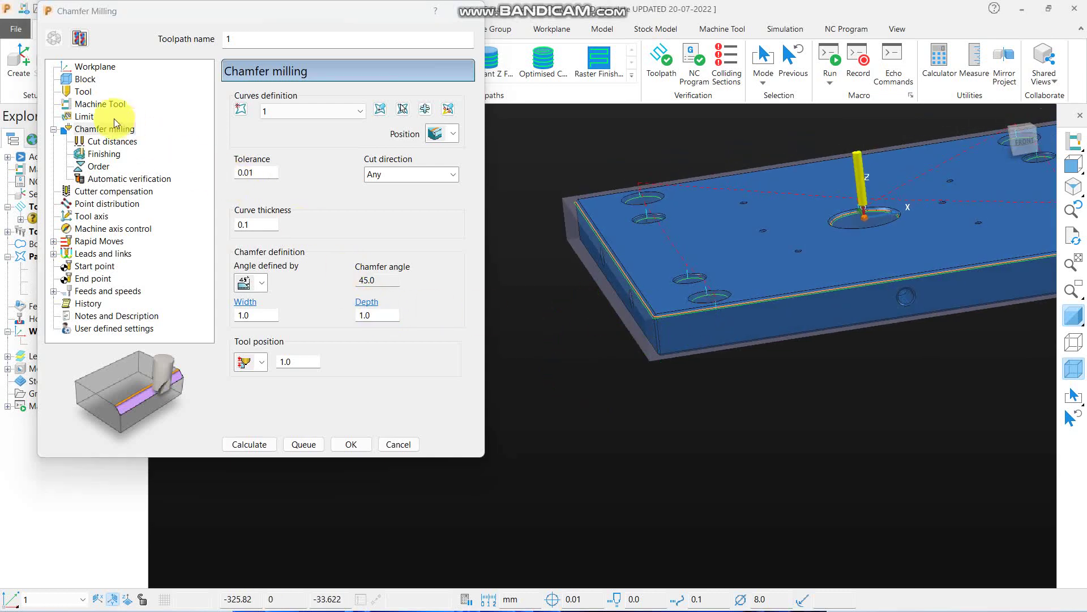
# Compare the chamfer angle defined by the tool with the fixed 45° option, ending on the fixed 45° definition.
pyautogui.click(264, 279)
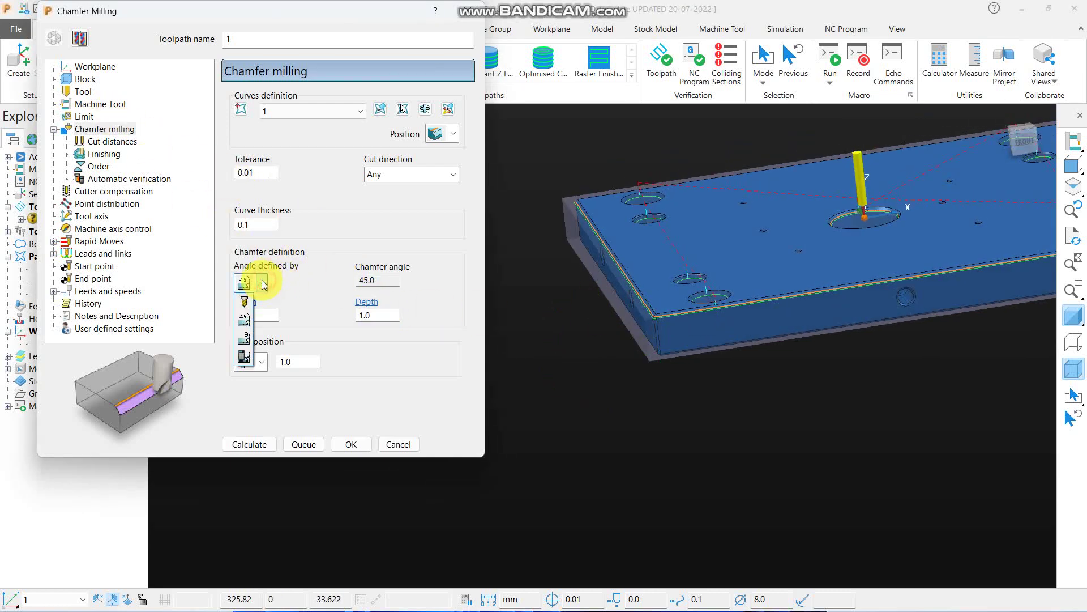
pyautogui.click(244, 320)
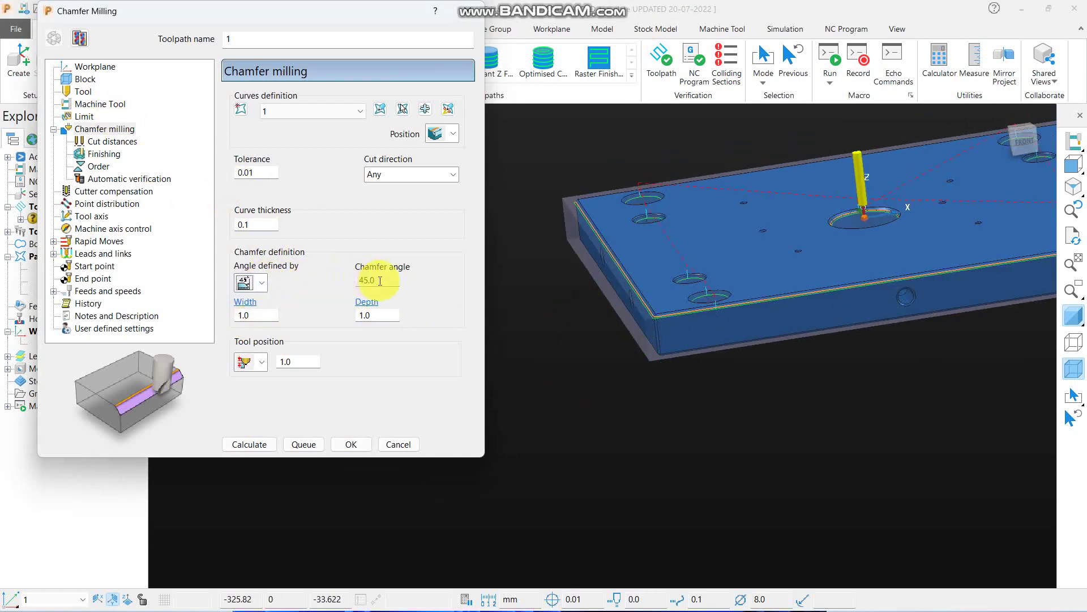
pyautogui.click(253, 290)
pyautogui.click(244, 302)
pyautogui.click(263, 283)
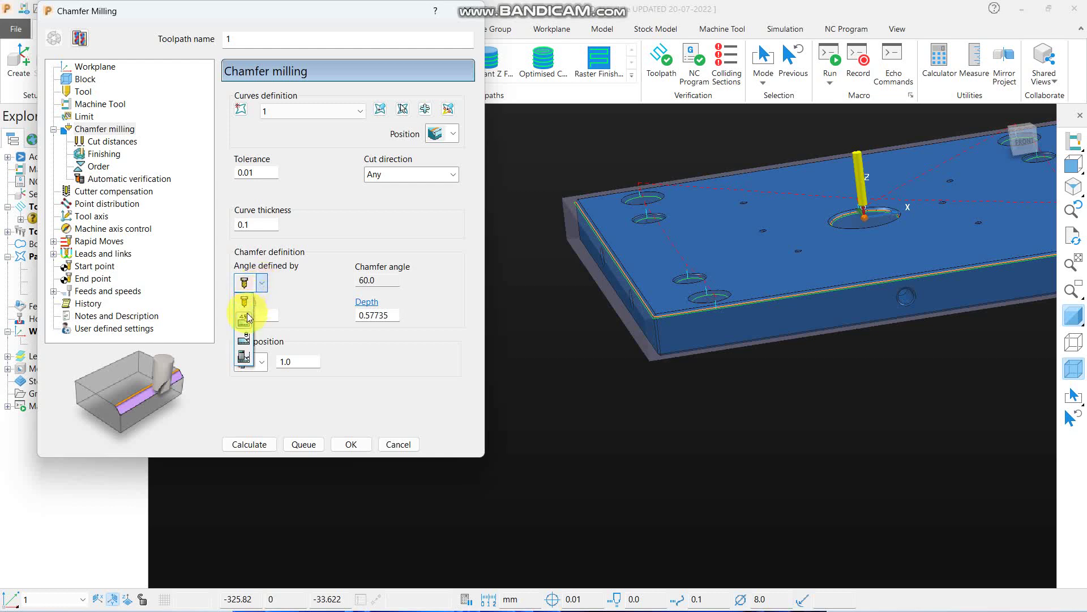
pyautogui.click(244, 316)
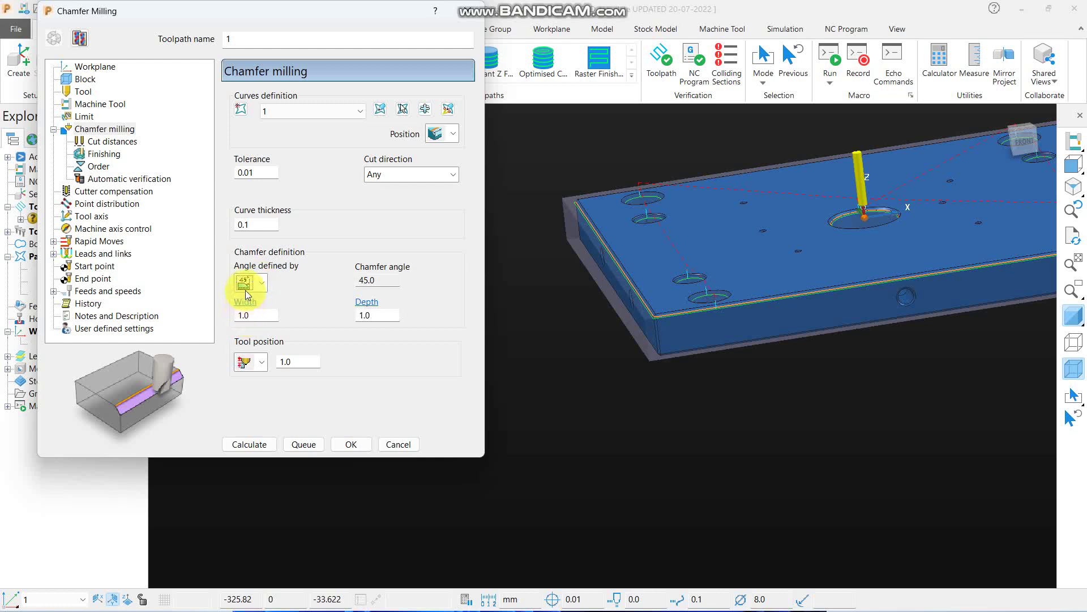
pyautogui.doubleClick(365, 281)
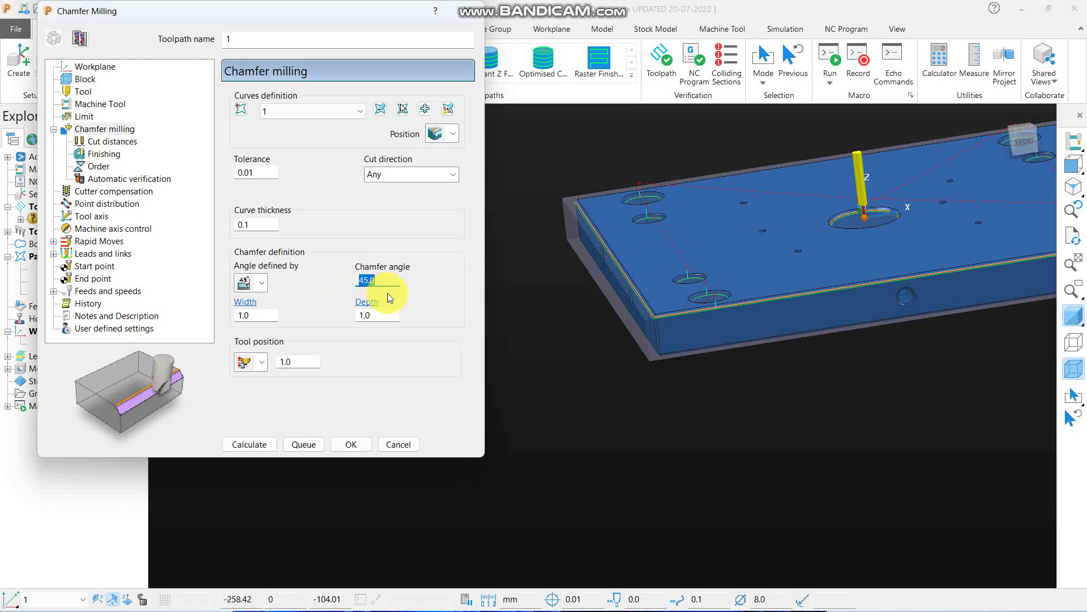
pyautogui.click(499, 340)
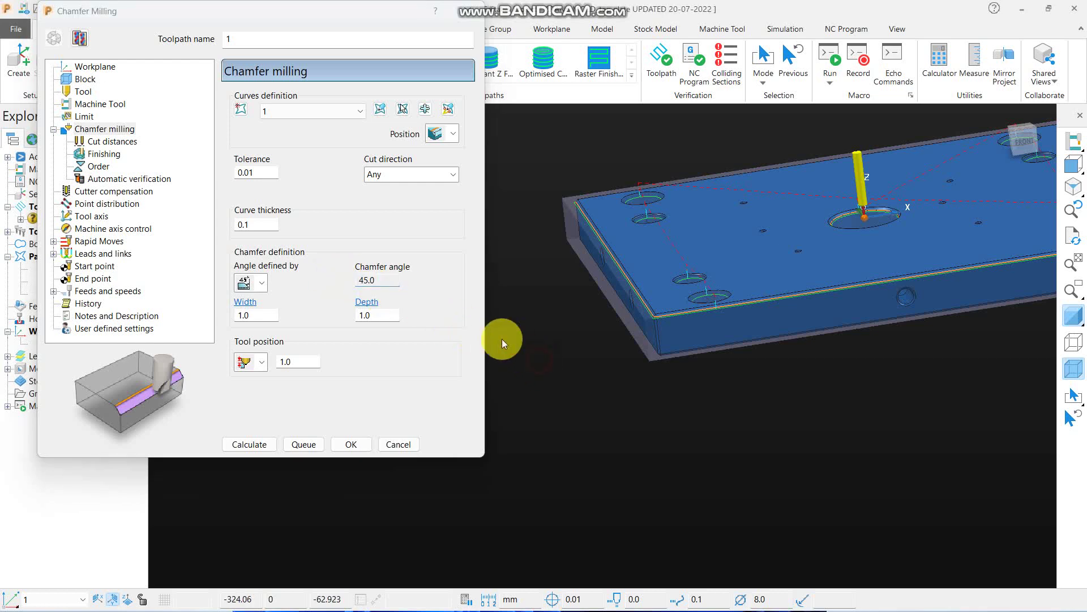
# Switch the chamfer angle definition from the fixed 45° option to the one that lets the angle be entered directly.
pyautogui.click(262, 282)
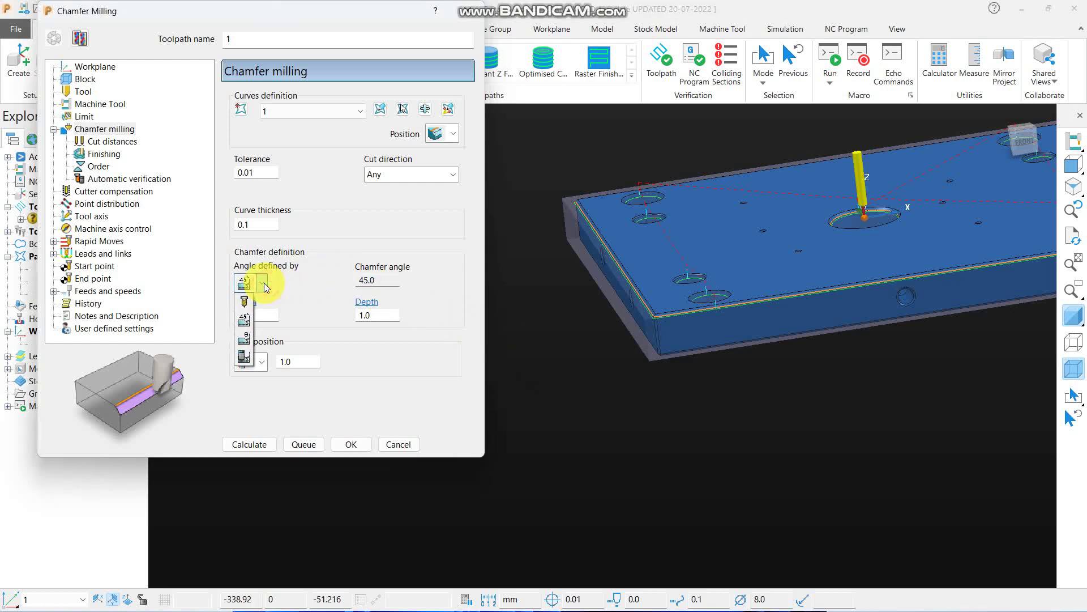
pyautogui.click(244, 339)
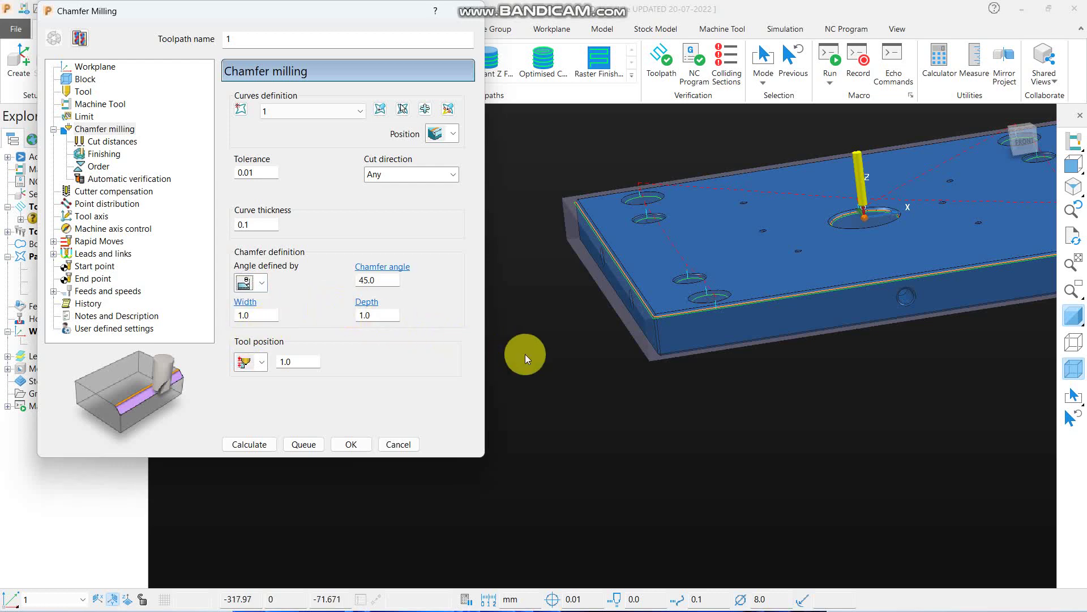
pyautogui.scroll(-4, 569, 372)
pyautogui.moveTo(643, 284); pyautogui.dragTo(671, 330, button='middle')
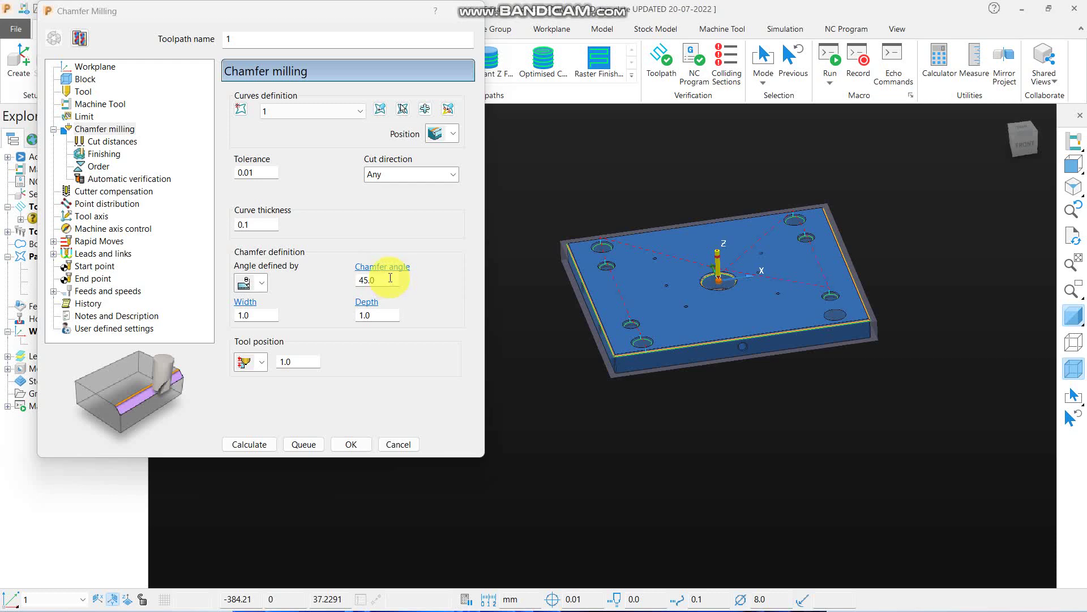
# Set the chamfer angle of the chamfer milling toolpath to 60 degrees.
pyautogui.click(369, 279)
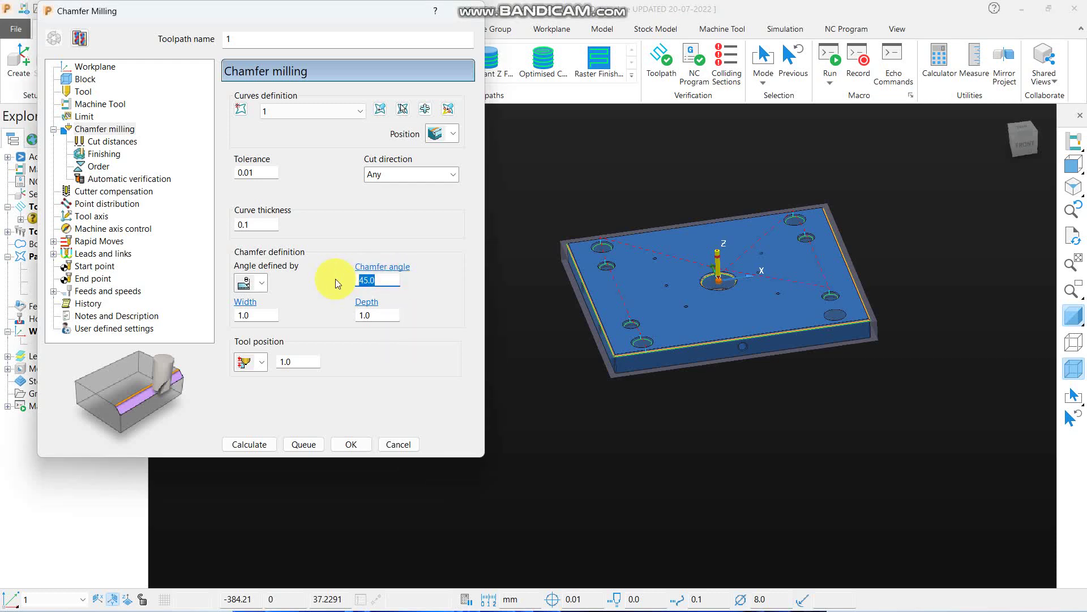
pyautogui.write('60')
pyautogui.press('Return')
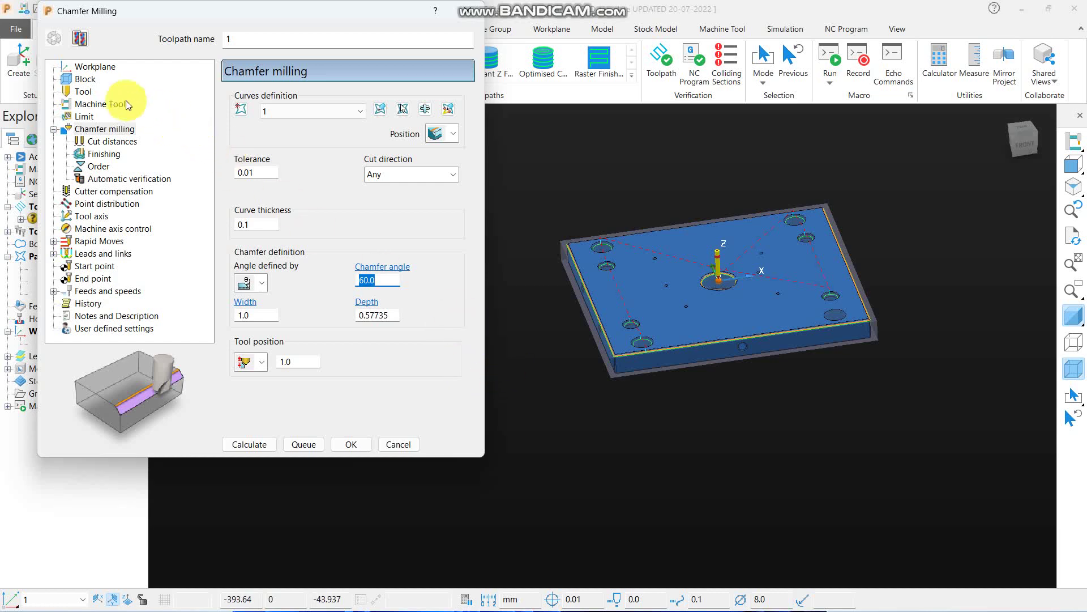
# Assign drill tool 1 to the toolpath in place of tool 8, and return to the chamfer milling settings.
pyautogui.click(83, 91)
pyautogui.click(419, 258)
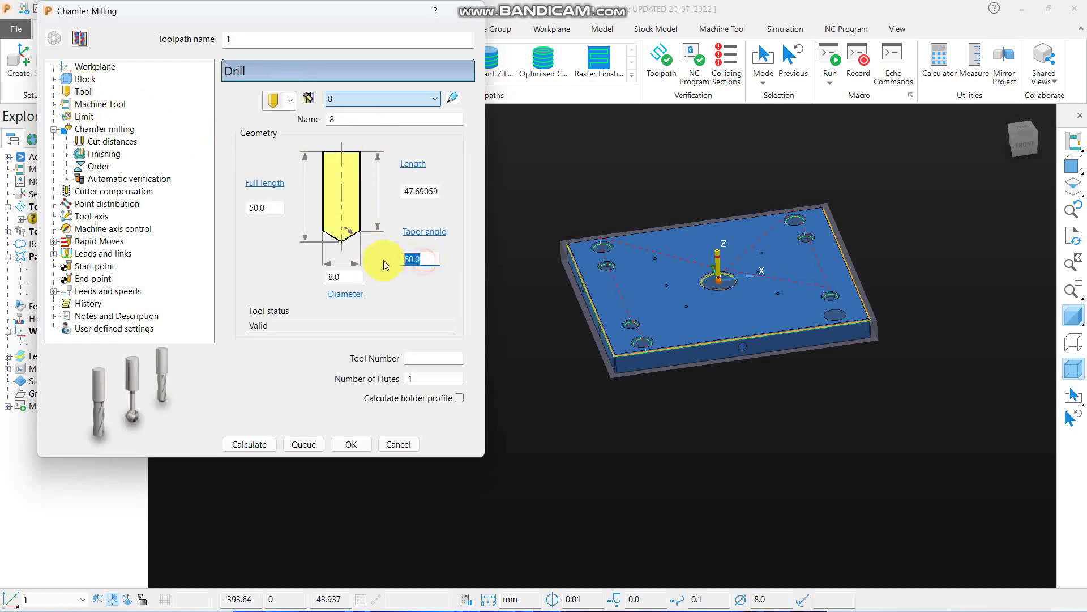
pyautogui.click(359, 100)
pyautogui.click(357, 113)
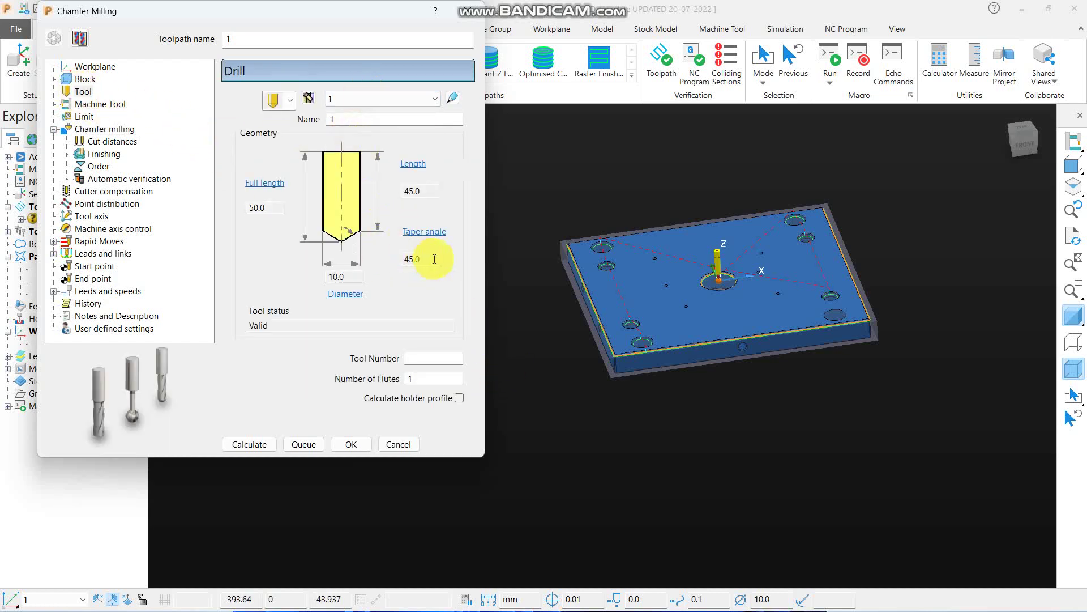
pyautogui.click(94, 129)
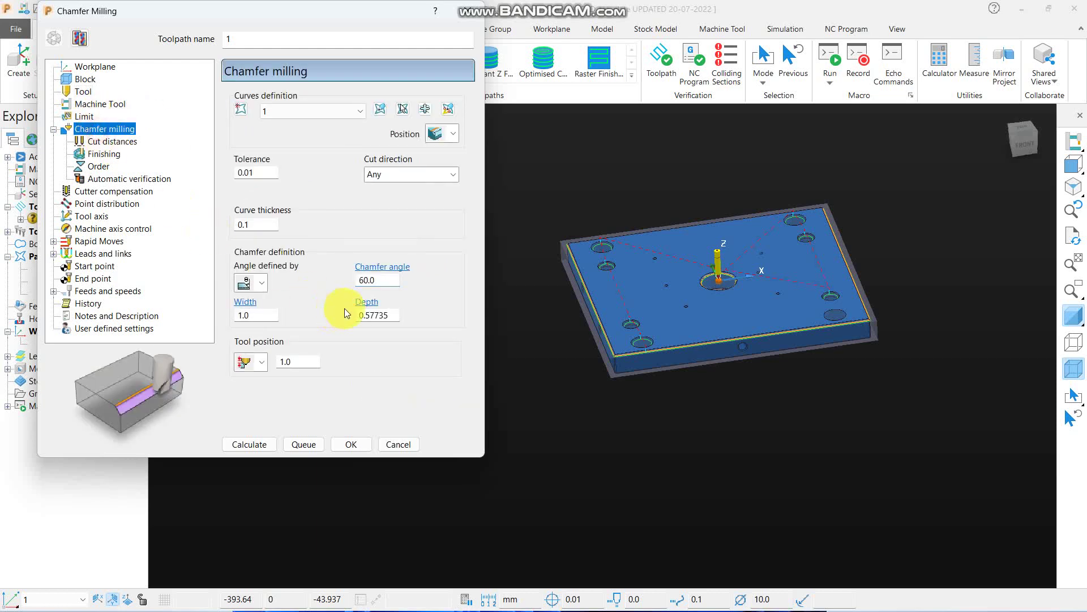
# Set the chamfer angle to 20 degrees and select the recalculated depth value.
pyautogui.click(377, 278)
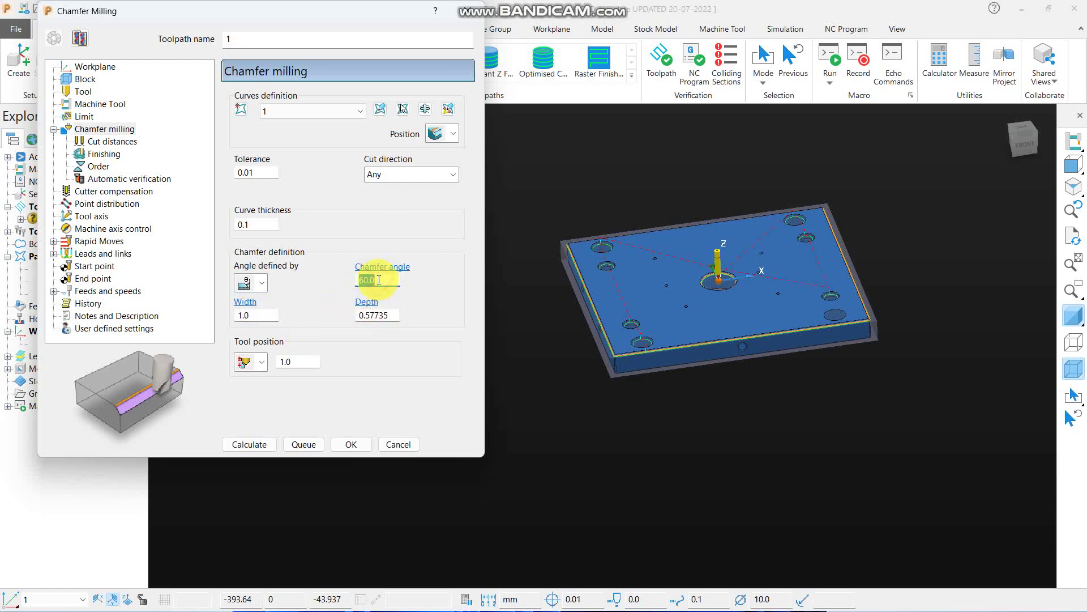
pyautogui.write('2')
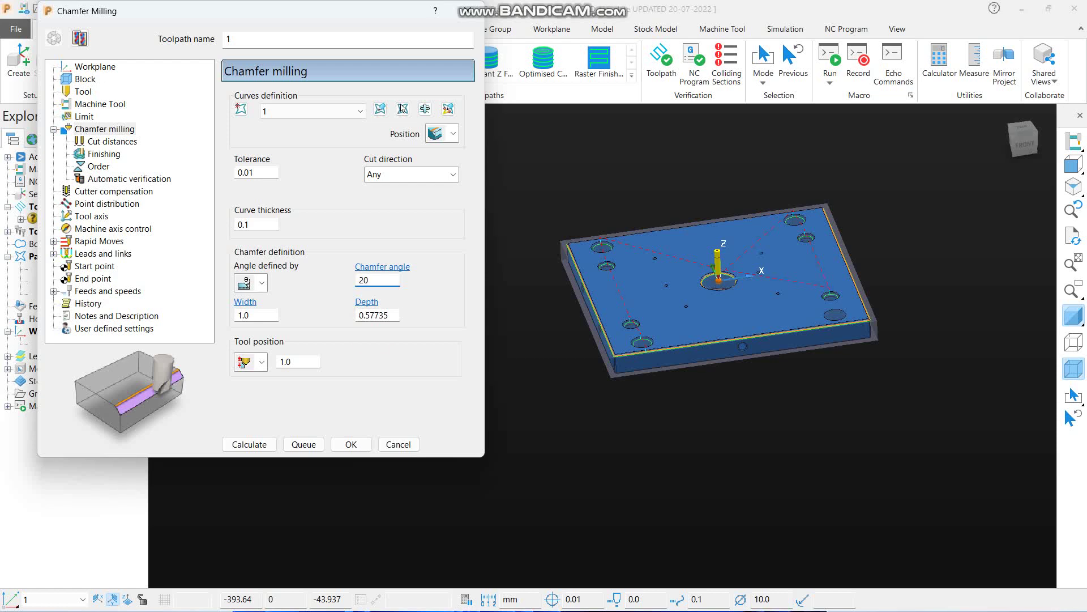
pyautogui.write('0')
pyautogui.click(378, 320)
pyautogui.press('Return')
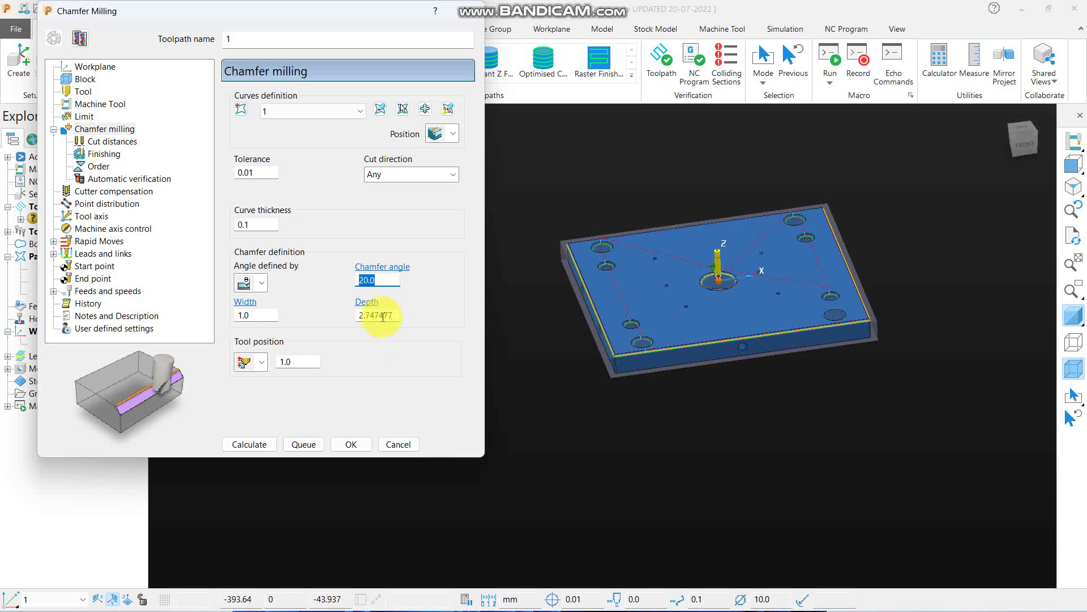
pyautogui.moveTo(389, 316); pyautogui.dragTo(341, 318)
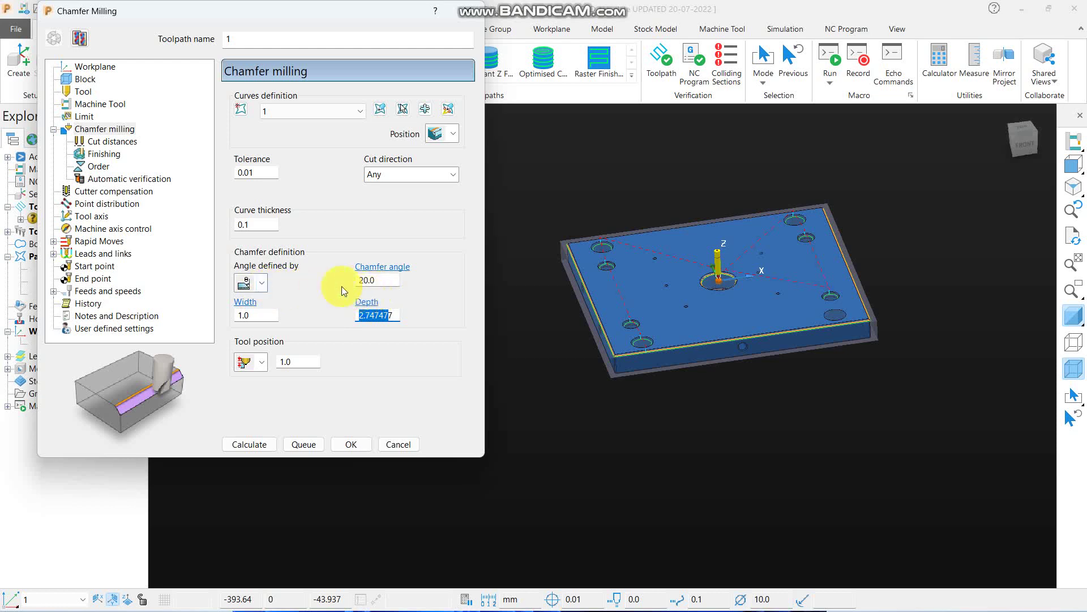
# Set the chamfer width to 0.5 mm.
pyautogui.doubleClick(262, 316)
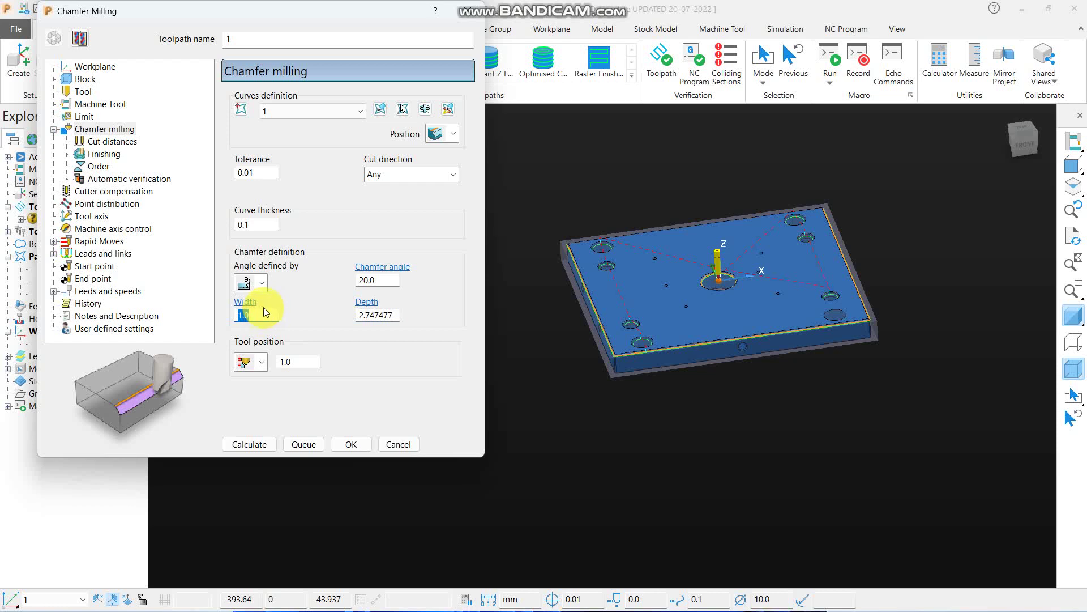
pyautogui.write('.')
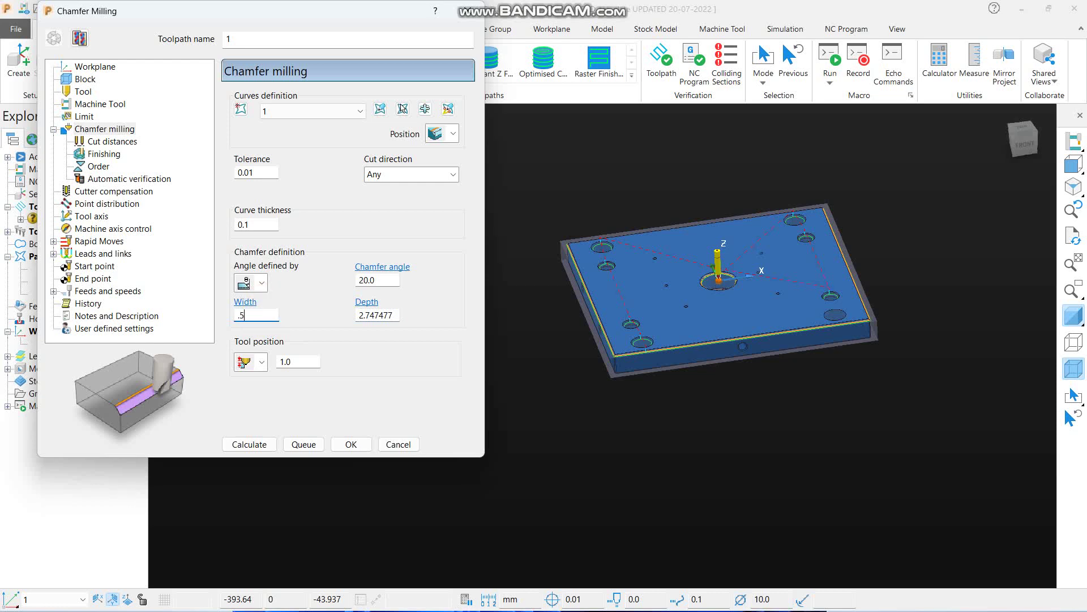
pyautogui.write('5')
pyautogui.press('Return')
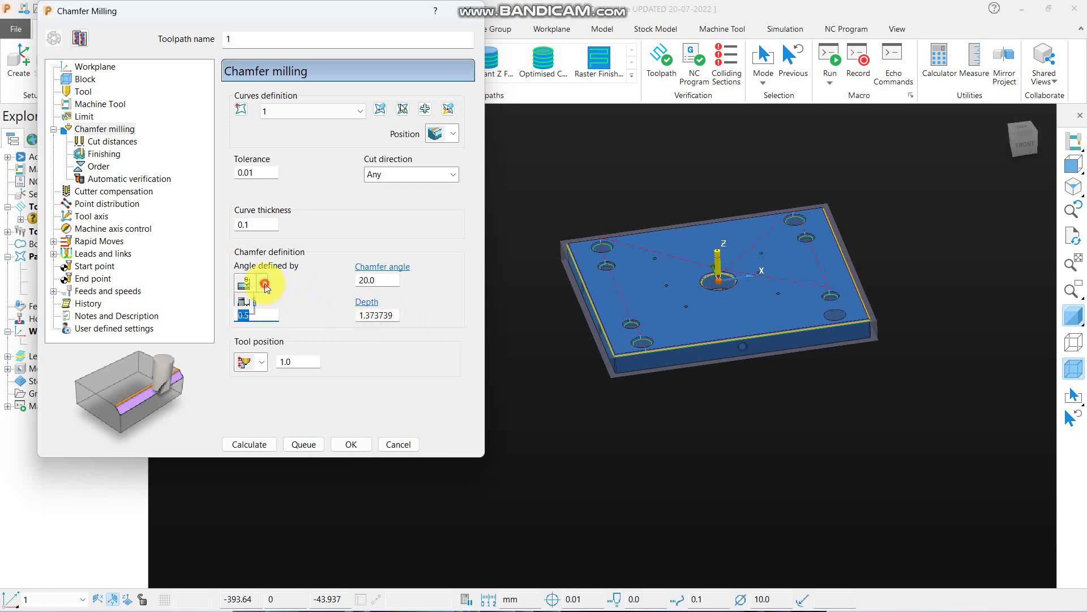
# Define the chamfer angle by Width/Depth and set both the chamfer width and depth to 1 mm.
pyautogui.click(263, 283)
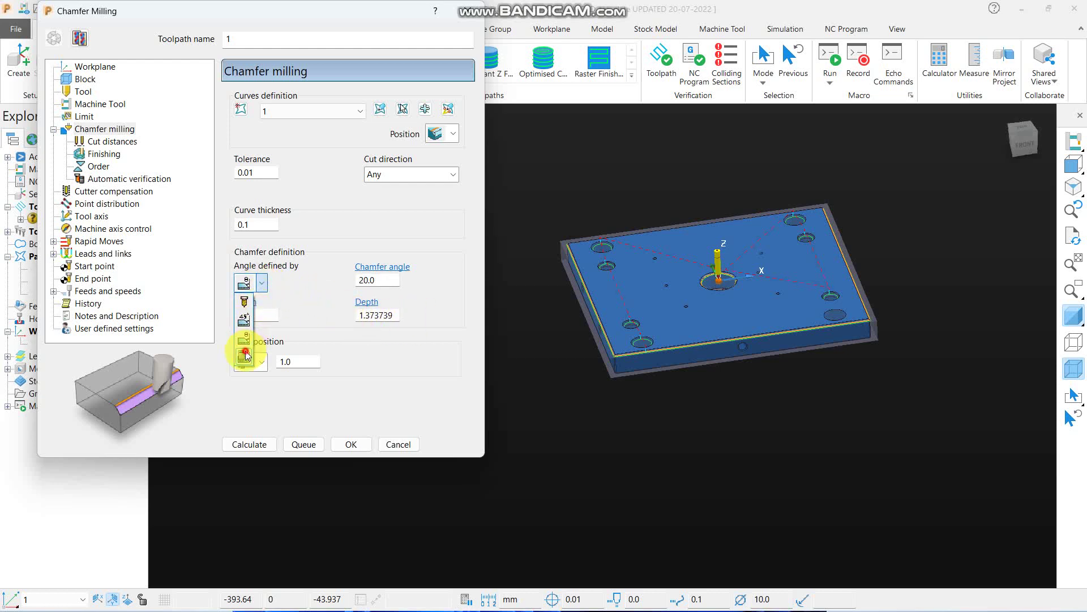
pyautogui.click(245, 354)
pyautogui.click(247, 281)
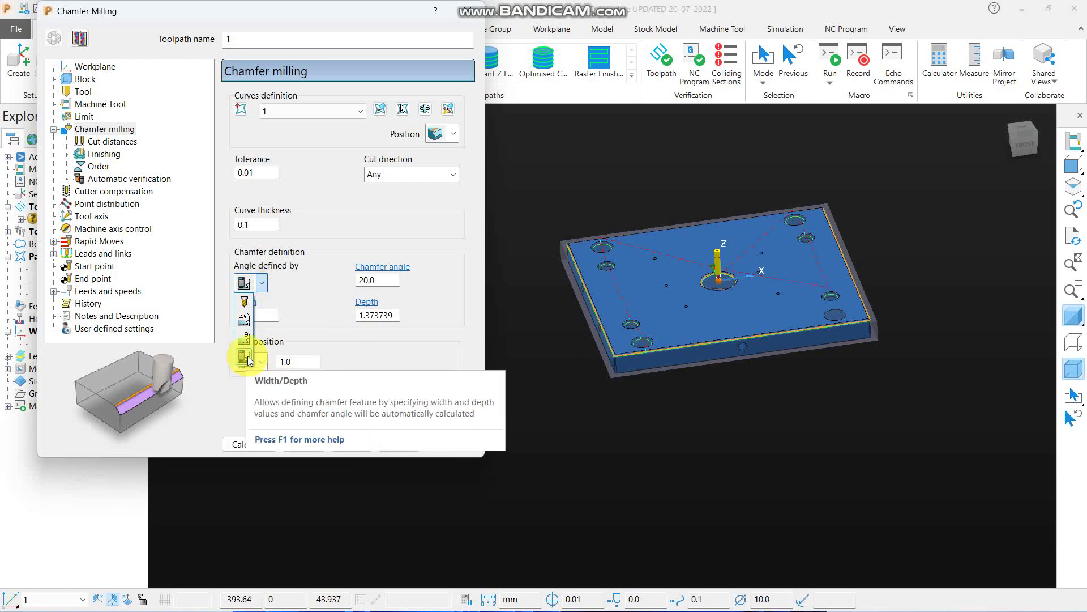
pyautogui.click(248, 360)
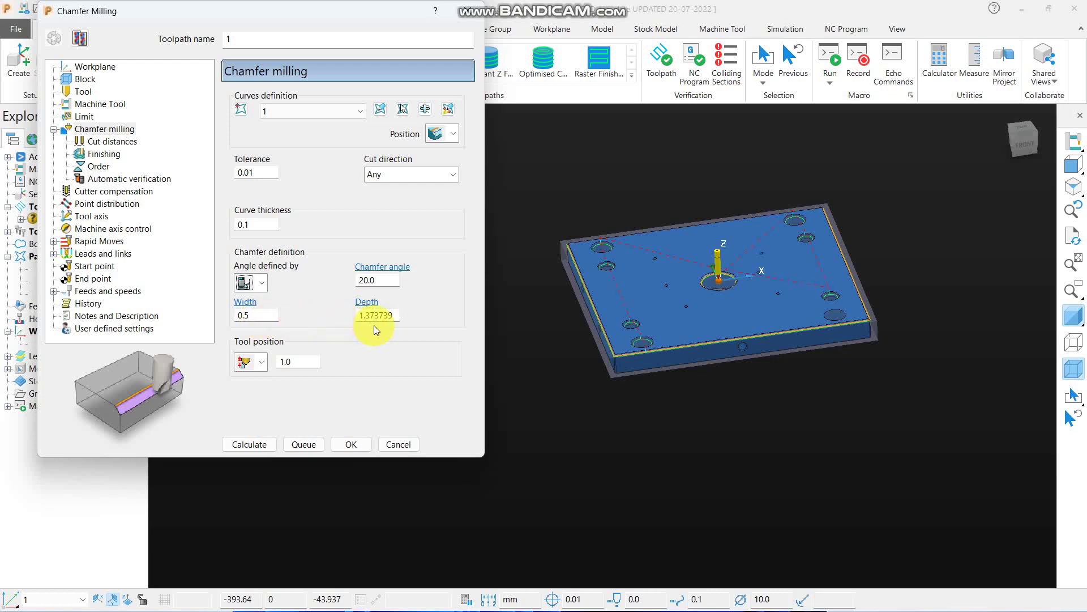
pyautogui.moveTo(396, 280); pyautogui.dragTo(335, 278)
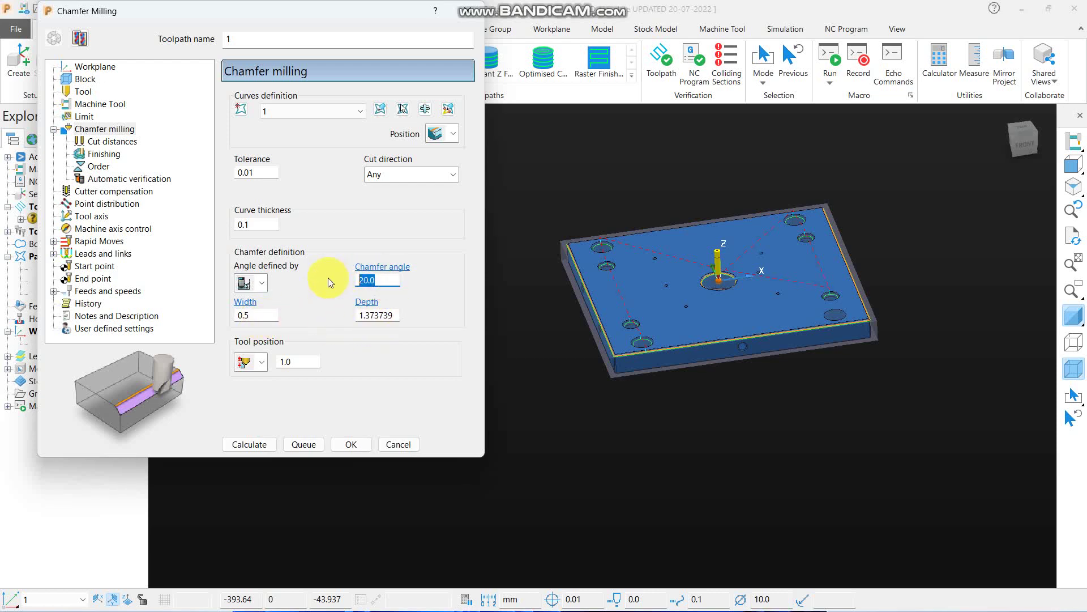
pyautogui.doubleClick(259, 315)
pyautogui.write('1')
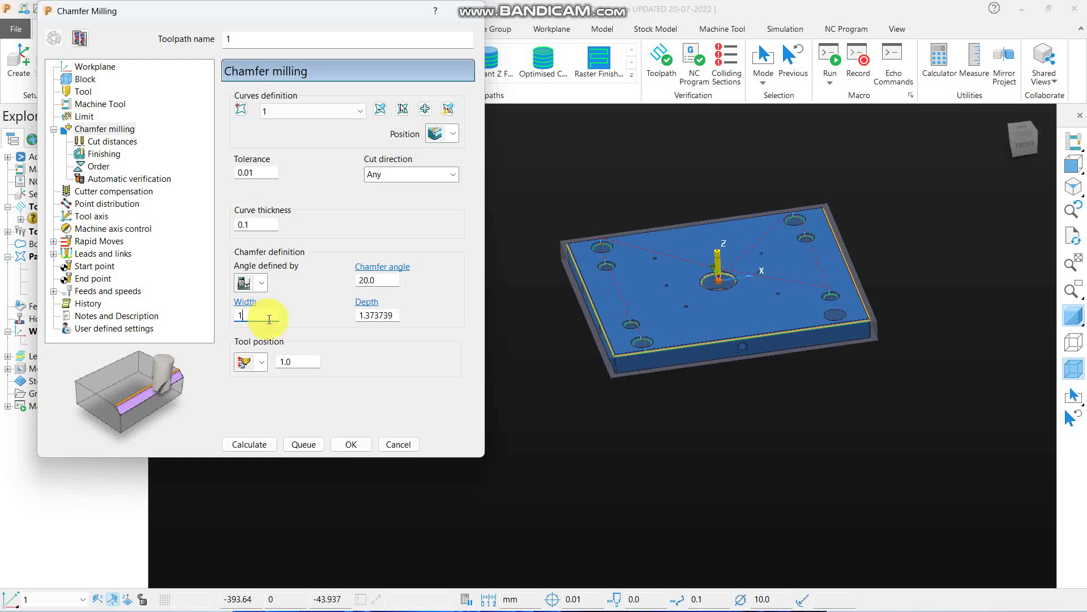
pyautogui.doubleClick(390, 315)
pyautogui.write('1')
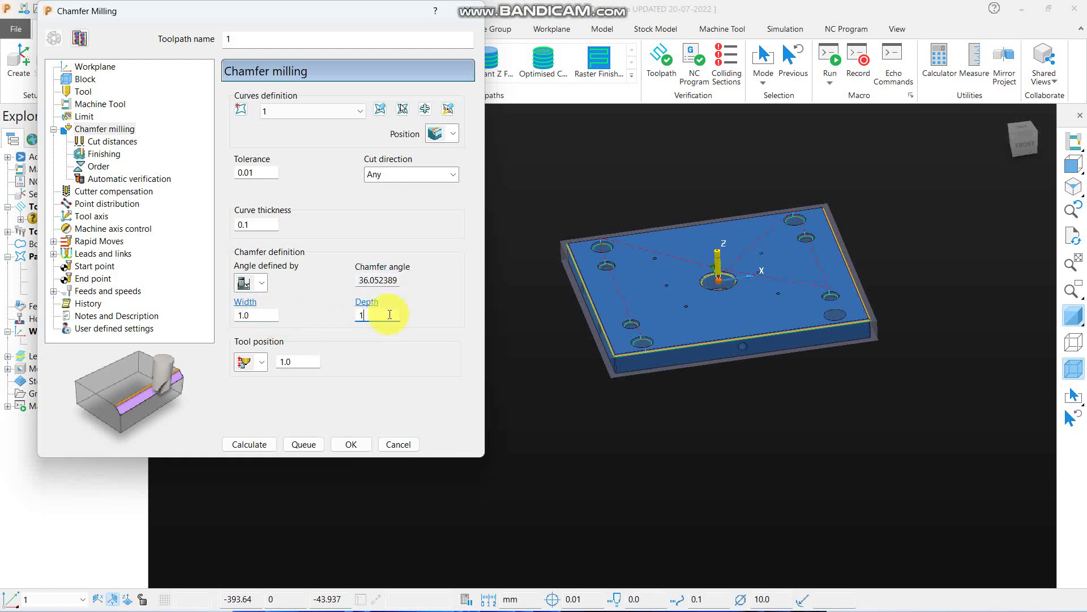
pyautogui.press('Tab')
pyautogui.doubleClick(390, 280)
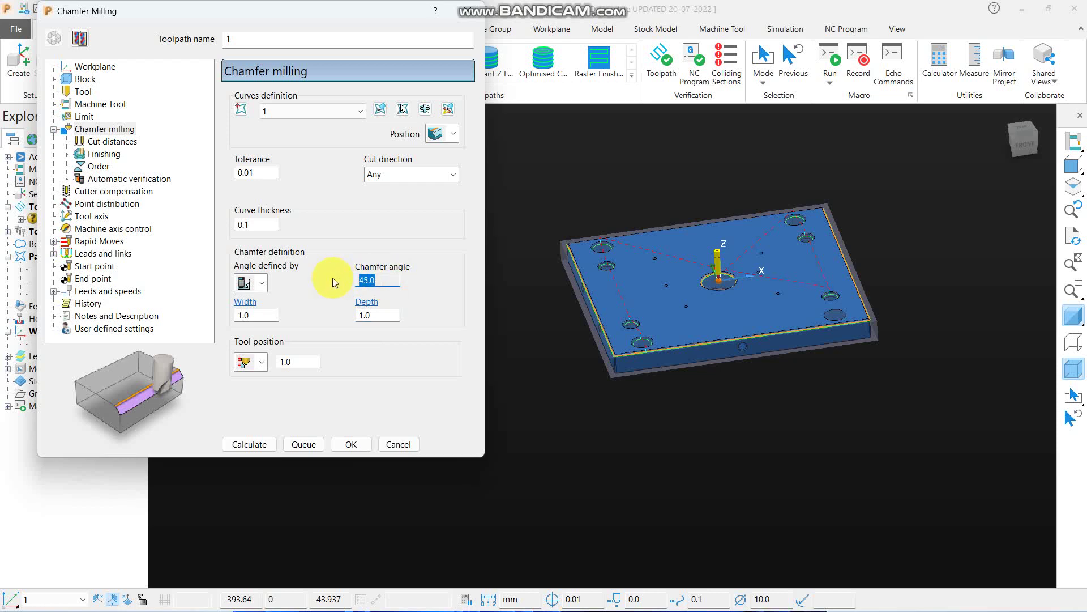
# Set the chamfer depth to 0.2 mm and the chamfer width to 0.5 mm.
pyautogui.doubleClick(376, 315)
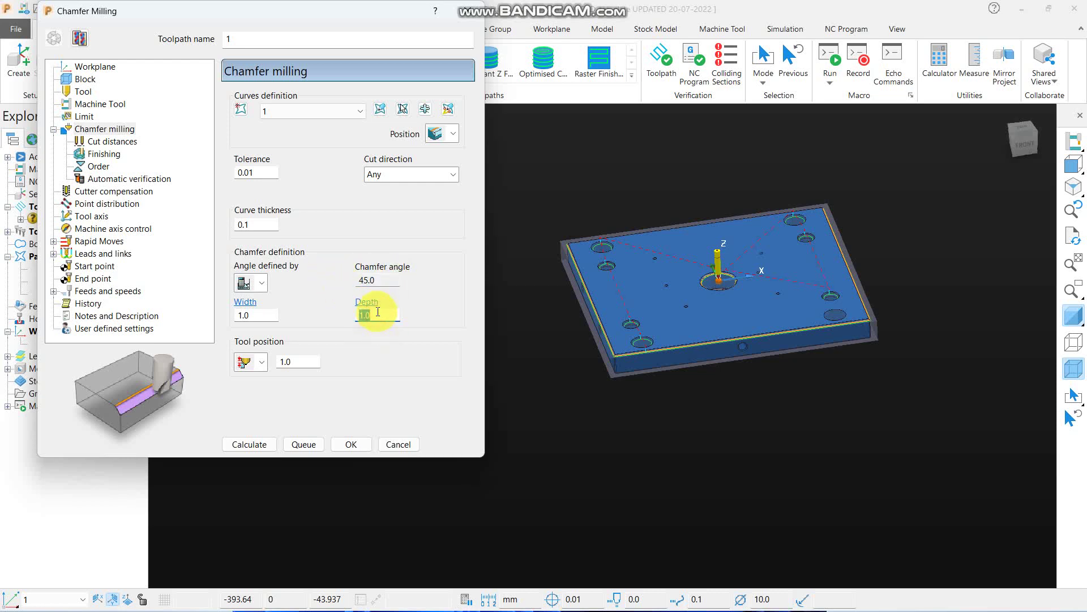
pyautogui.write('.2')
pyautogui.doubleClick(260, 315)
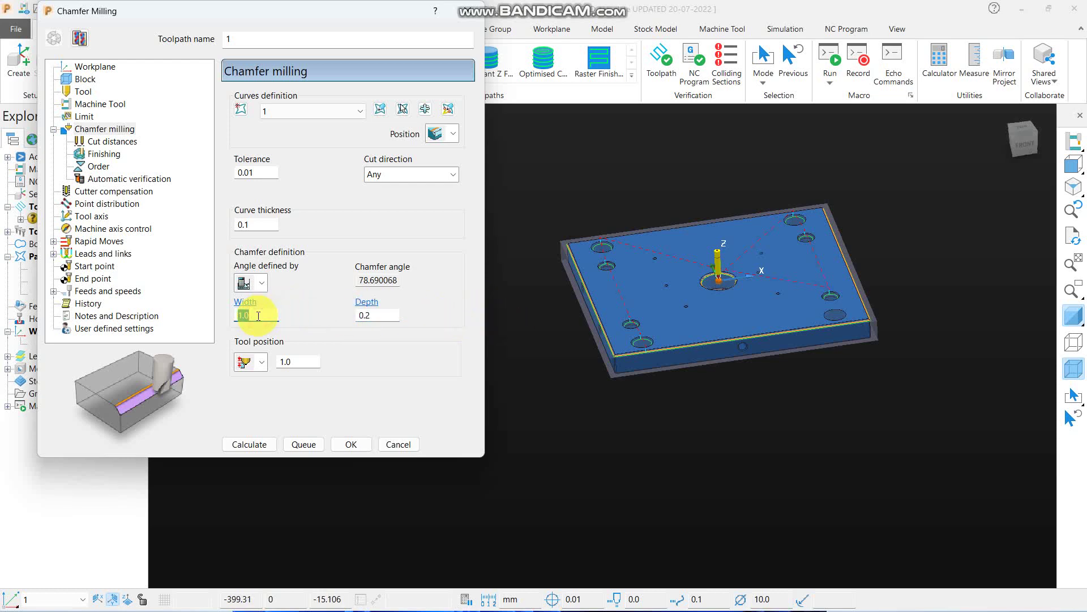
pyautogui.write('.5')
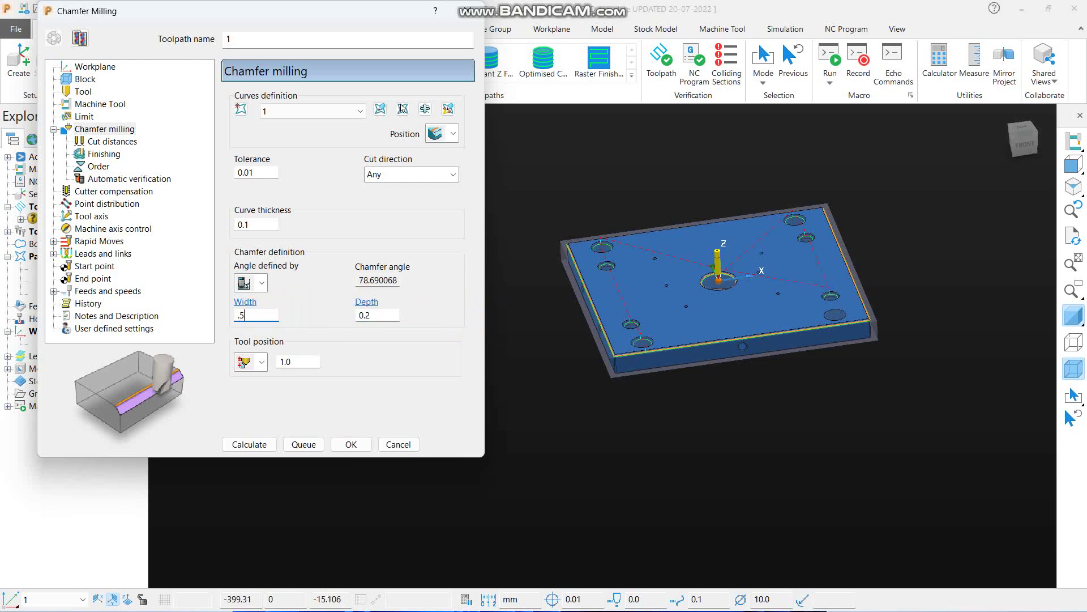
pyautogui.press('Return')
pyautogui.click(407, 280)
# Switch the chamfer angle definition to Tool and from there to the fixed 45-degree option.
pyautogui.click(264, 283)
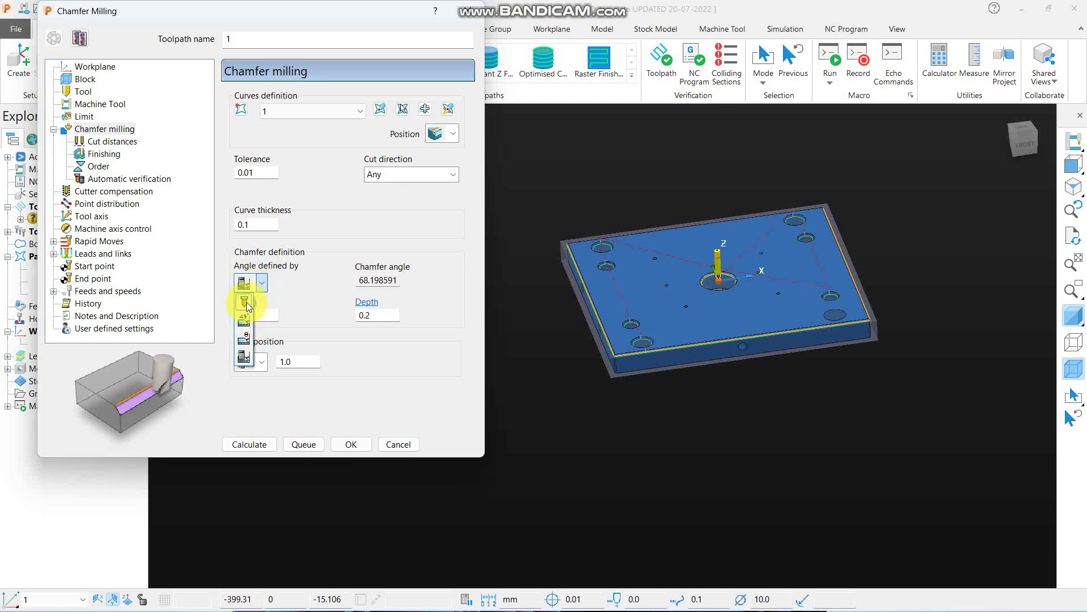
pyautogui.click(247, 307)
pyautogui.click(261, 282)
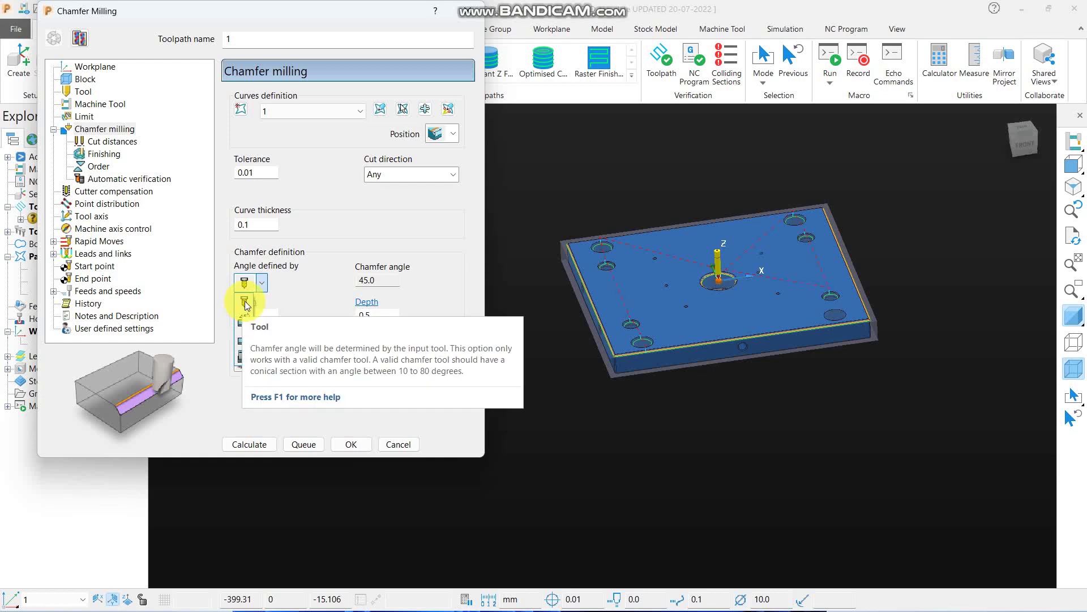
pyautogui.click(243, 322)
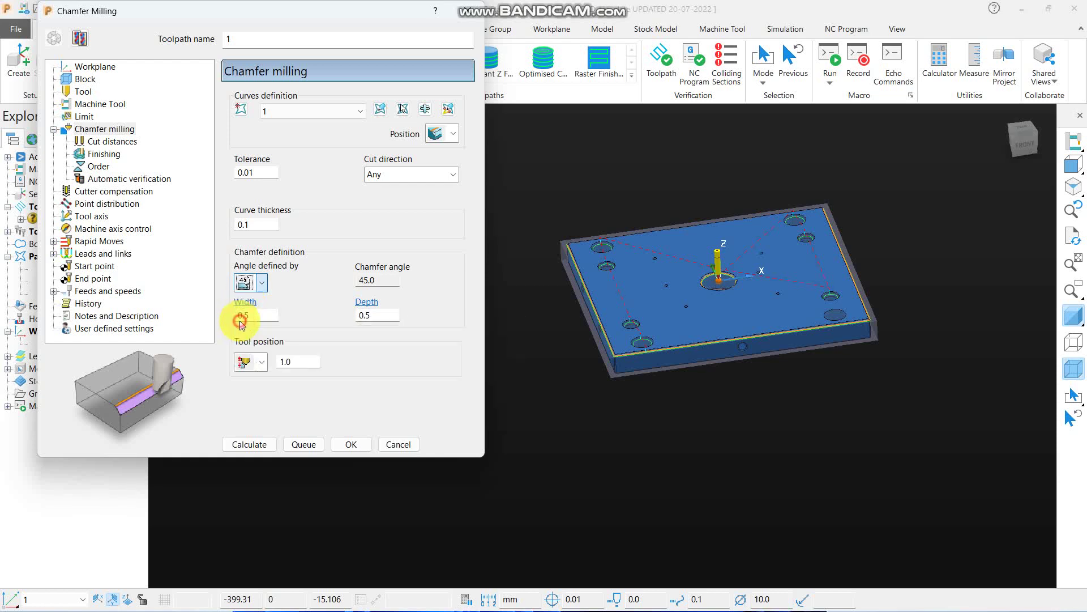
# Make the chamfer angle user-defined at 60 degrees, and switch the angle definition to Width/Depth.
pyautogui.click(263, 282)
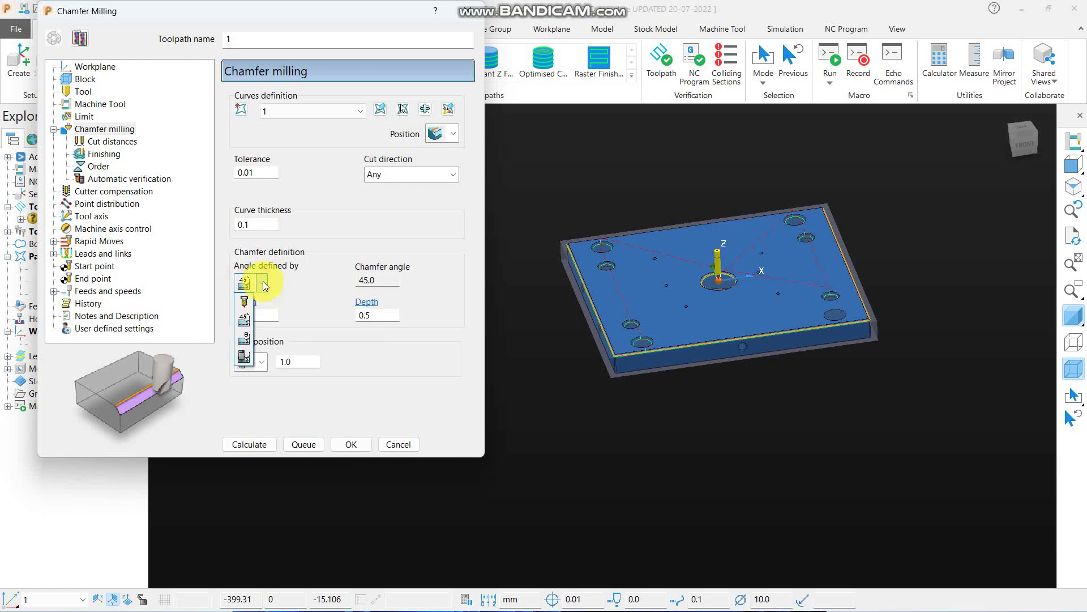
pyautogui.click(244, 339)
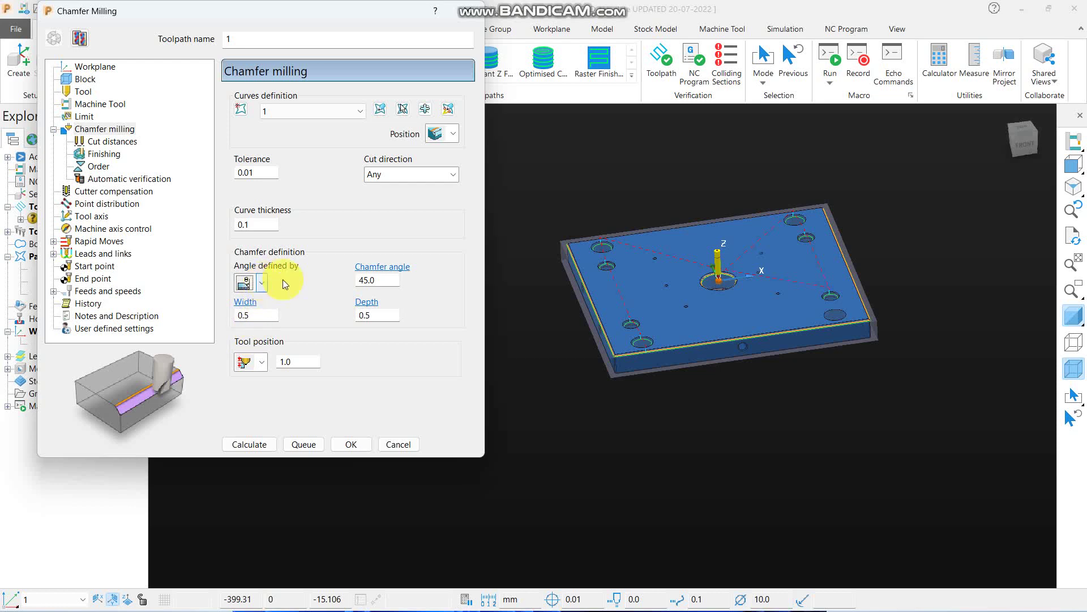
pyautogui.doubleClick(371, 280)
pyautogui.write('60')
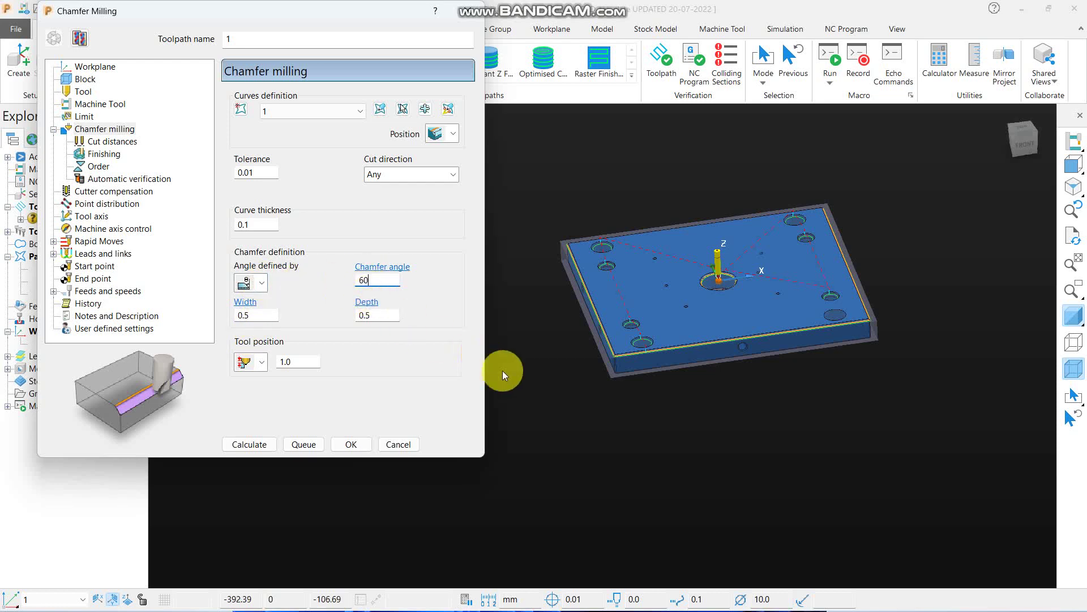
pyautogui.click(539, 389)
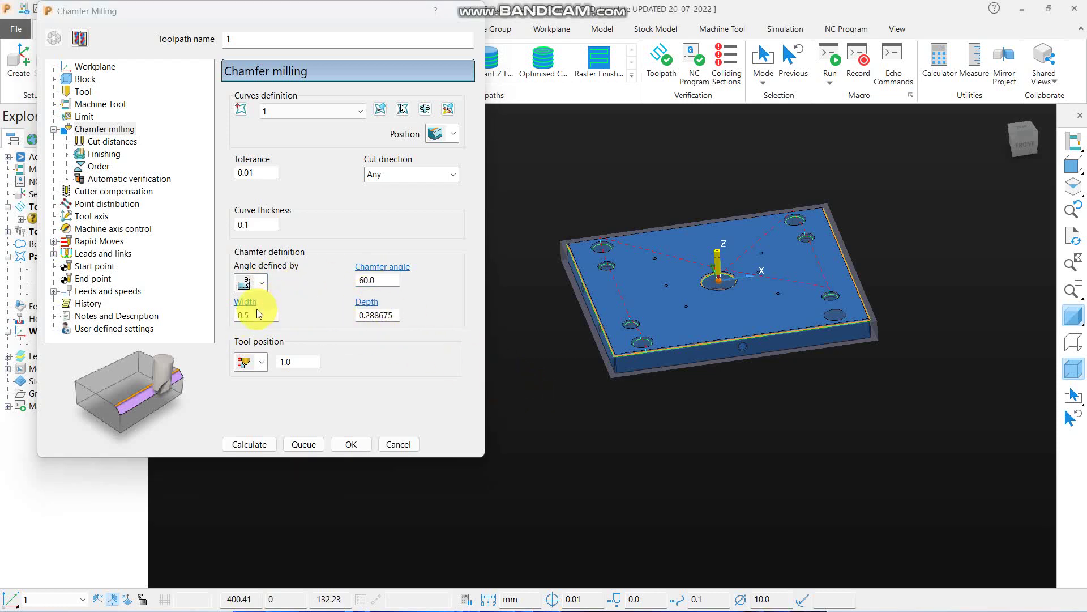
pyautogui.click(262, 282)
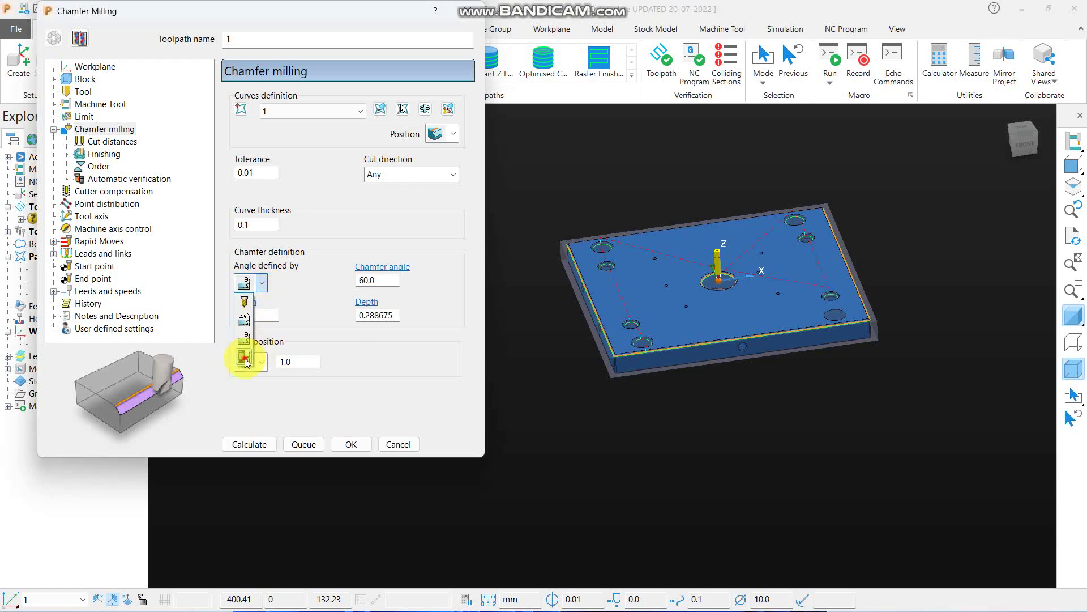
pyautogui.click(243, 357)
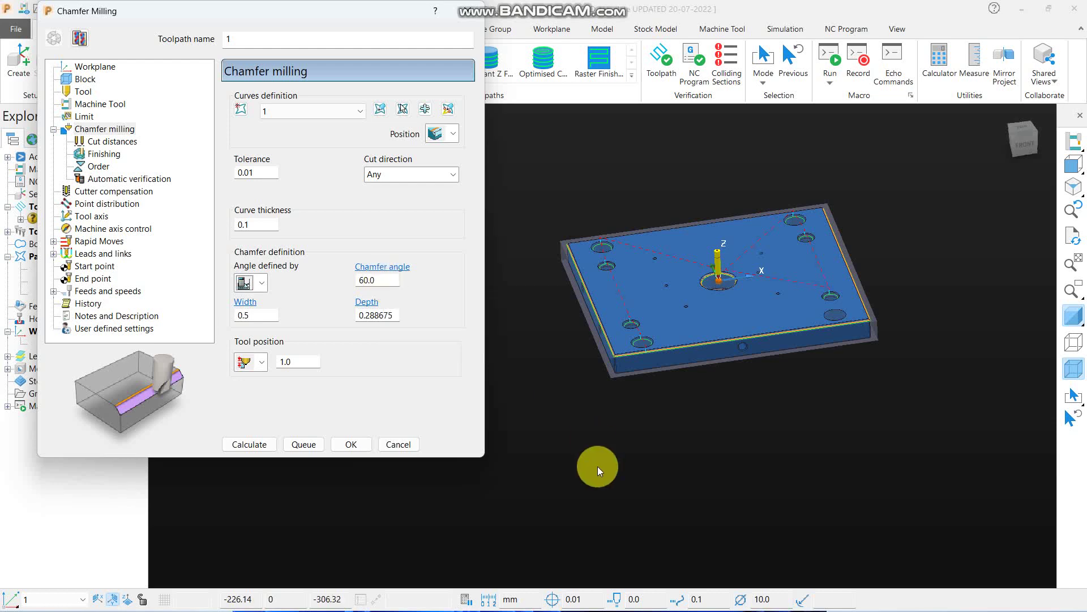
# Define the chamfer angle by the tool and set the chamfer width to 1 mm.
pyautogui.click(263, 283)
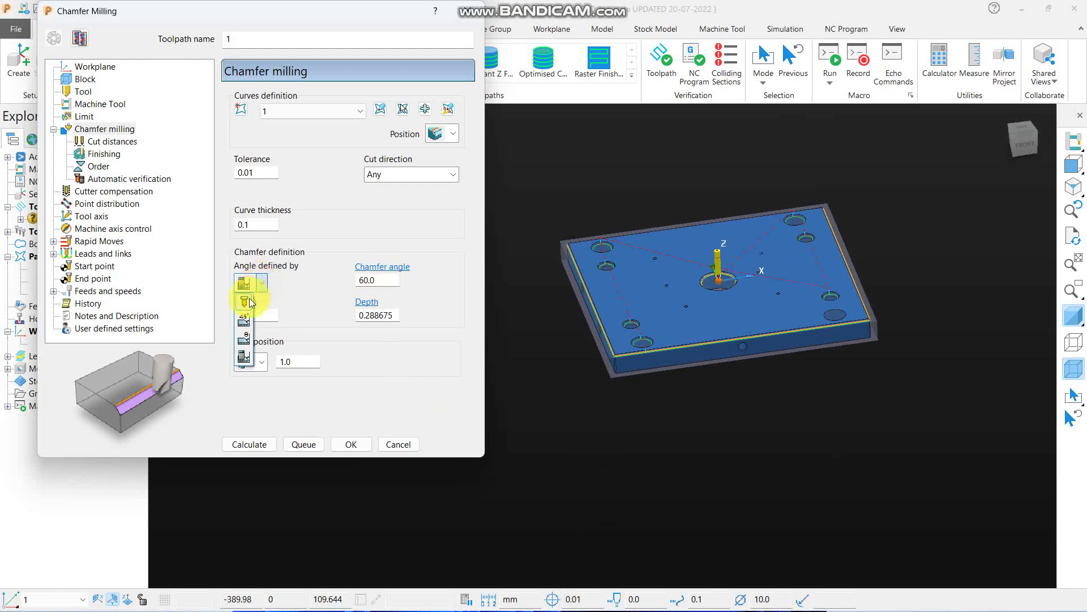
pyautogui.click(247, 302)
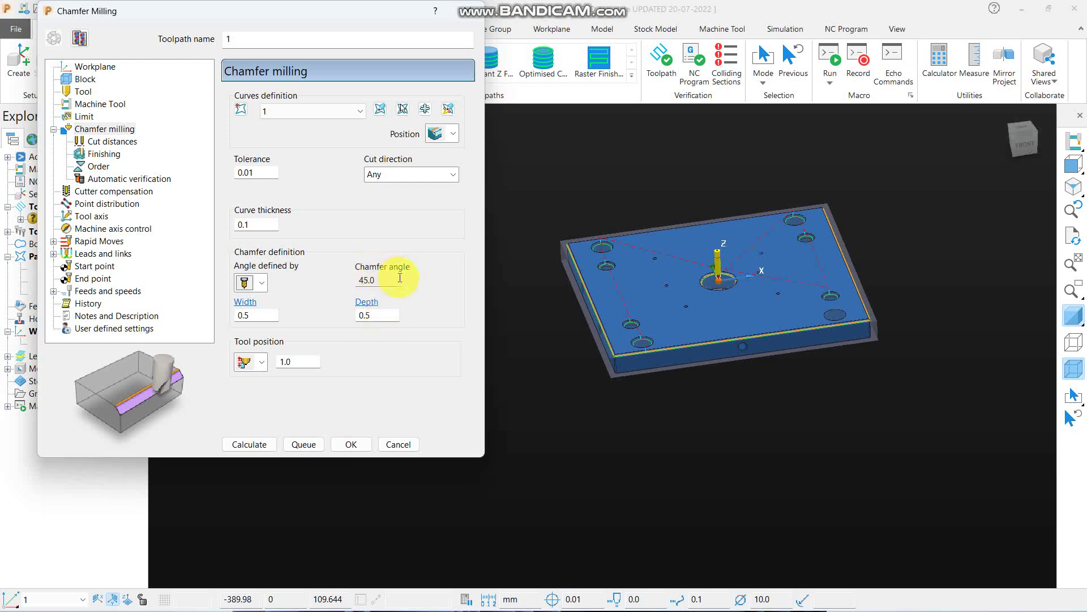
pyautogui.click(253, 315)
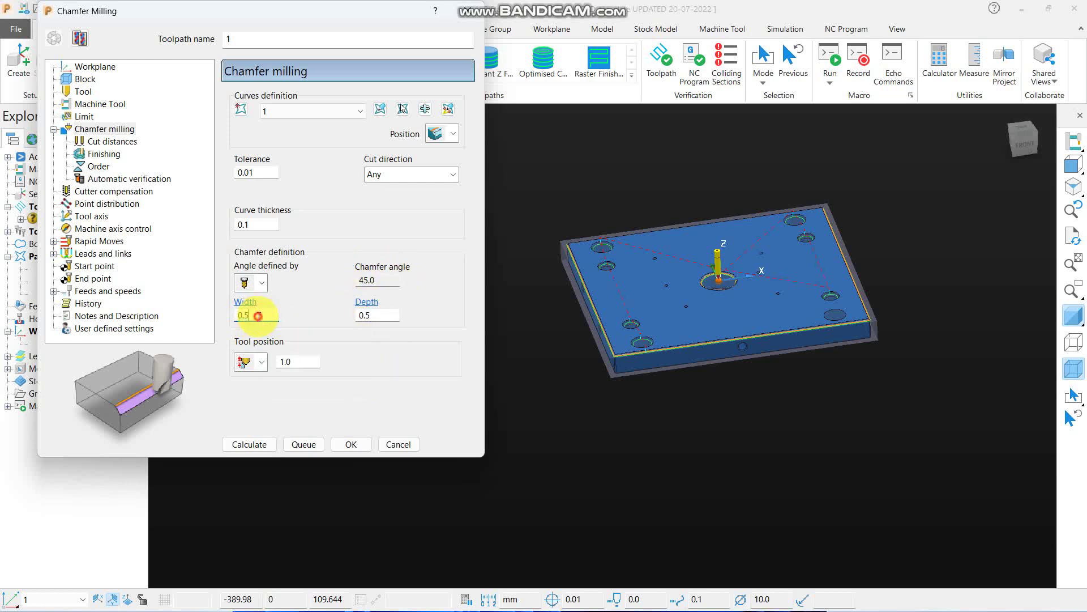
pyautogui.doubleClick(262, 316)
pyautogui.write('1')
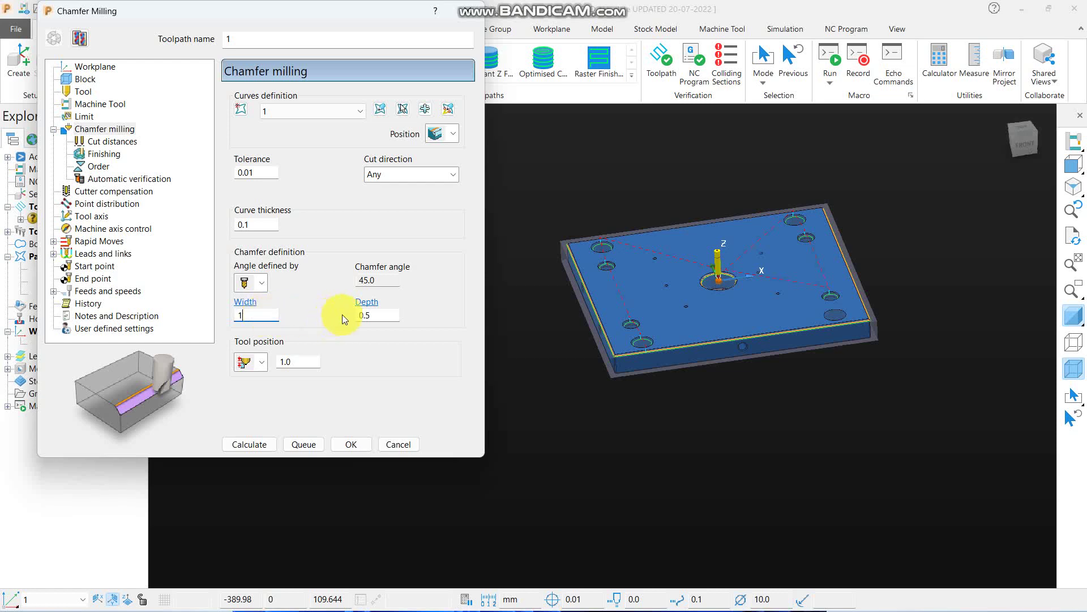
# Set the chamfer depth to 1 mm and check the toolpath at the plate's corner.
pyautogui.doubleClick(366, 315)
pyautogui.write('1')
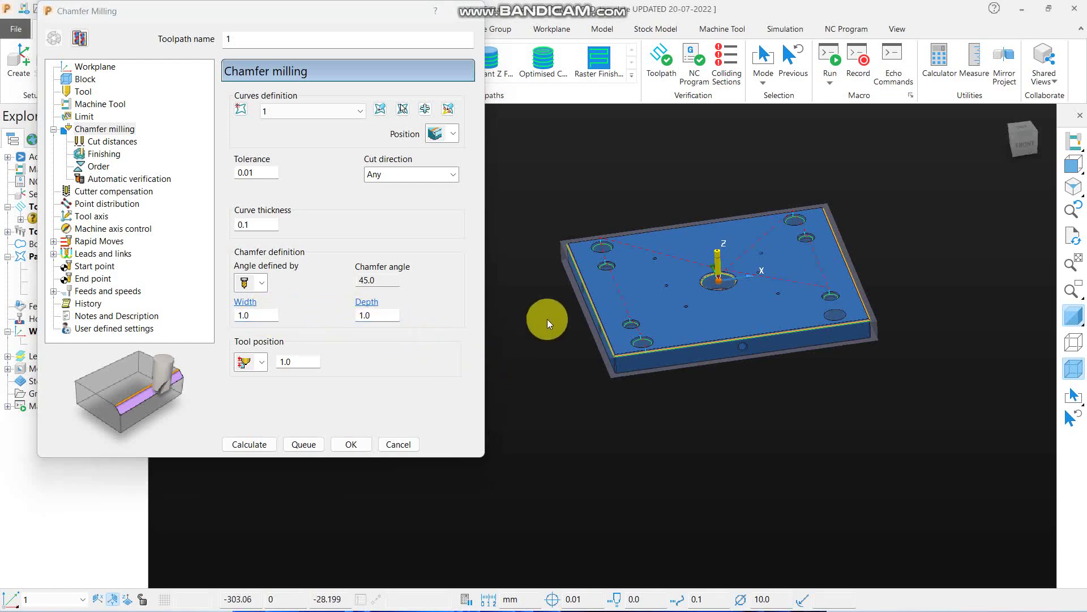
pyautogui.scroll(6, 611, 363)
pyautogui.moveTo(612, 362); pyautogui.dragTo(659, 373, button='middle')
pyautogui.scroll(8, 634, 298)
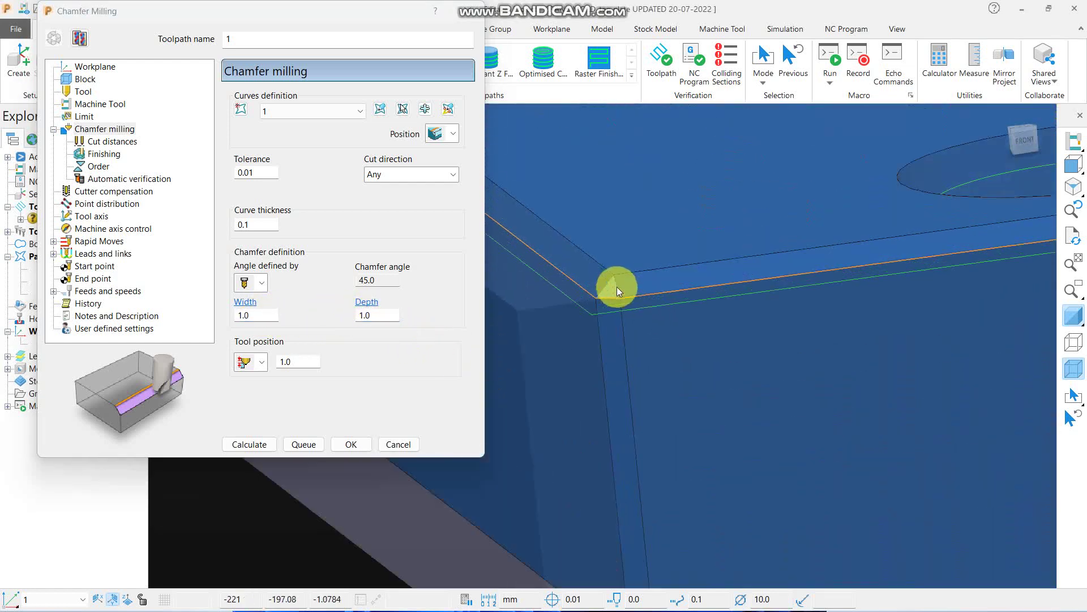
pyautogui.scroll(-10, 668, 310)
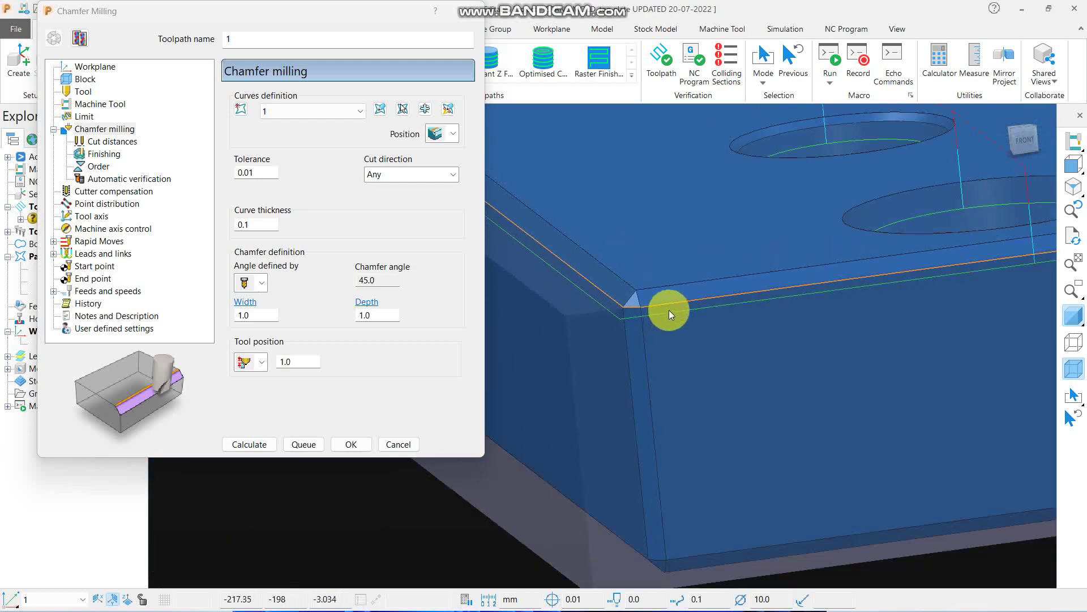
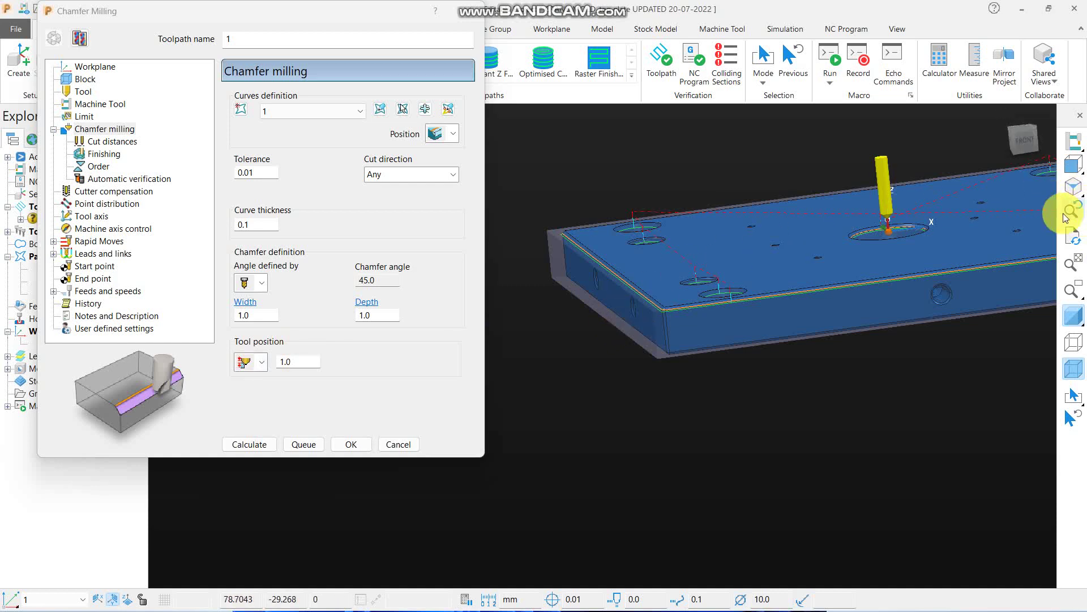
# From the top view, select the toolpath segments around the eight smaller holes and delete these components from the toolpath.
pyautogui.moveTo(1076, 165)
pyautogui.click(1043, 165)
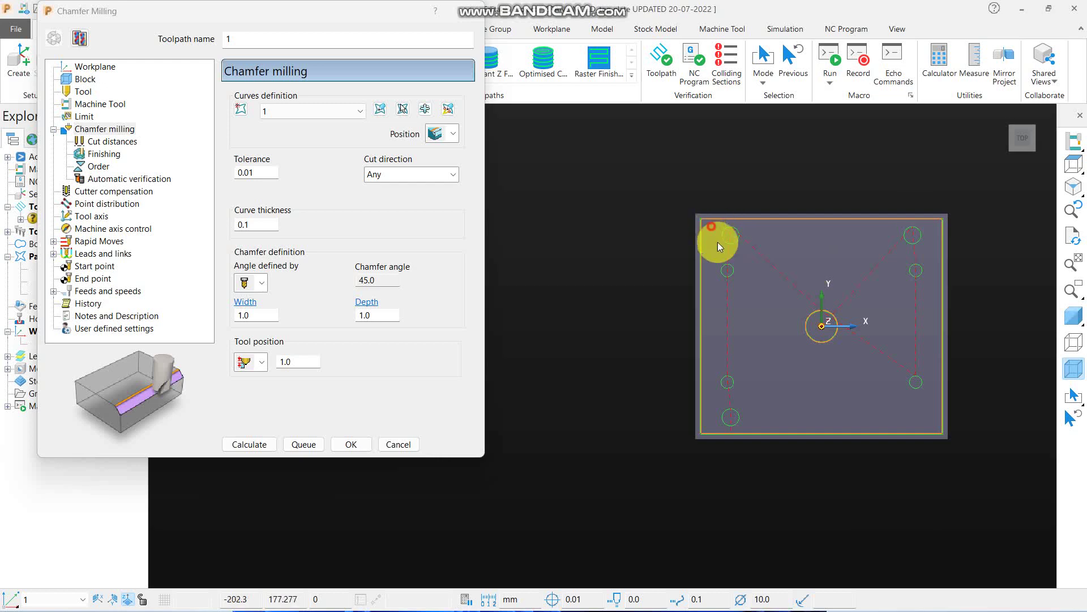
pyautogui.rightClick(923, 383)
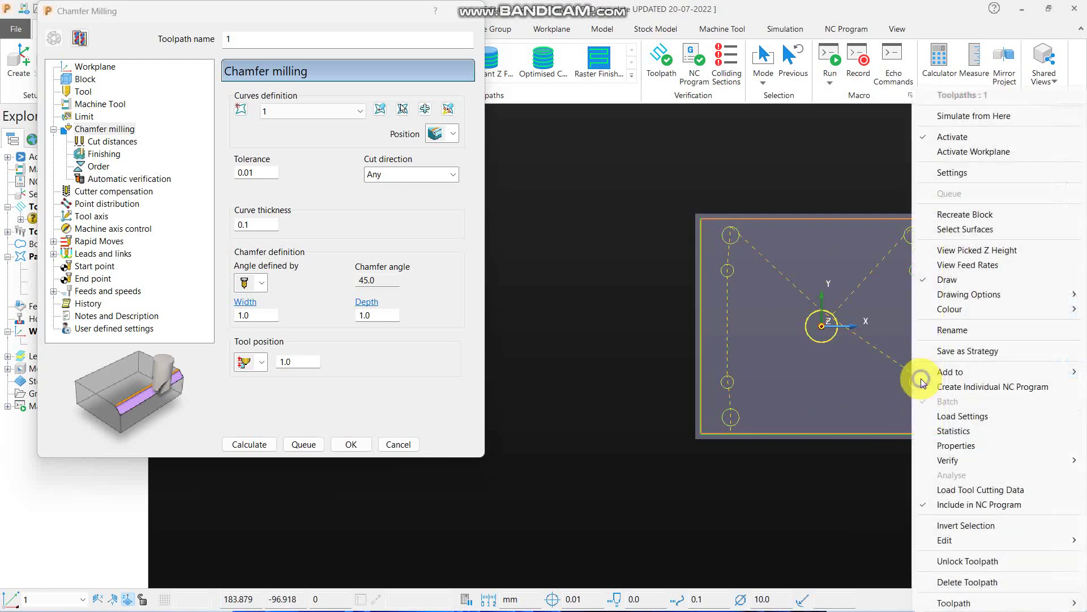
pyautogui.moveTo(947, 540)
pyautogui.click(901, 539)
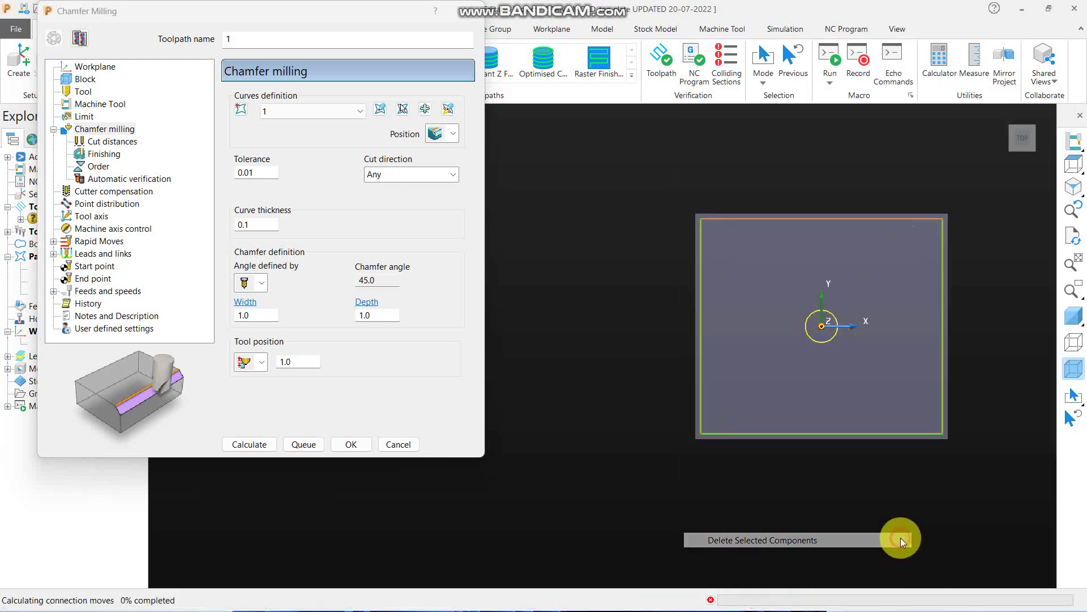
pyautogui.moveTo(796, 476); pyautogui.dragTo(790, 339, button='middle')
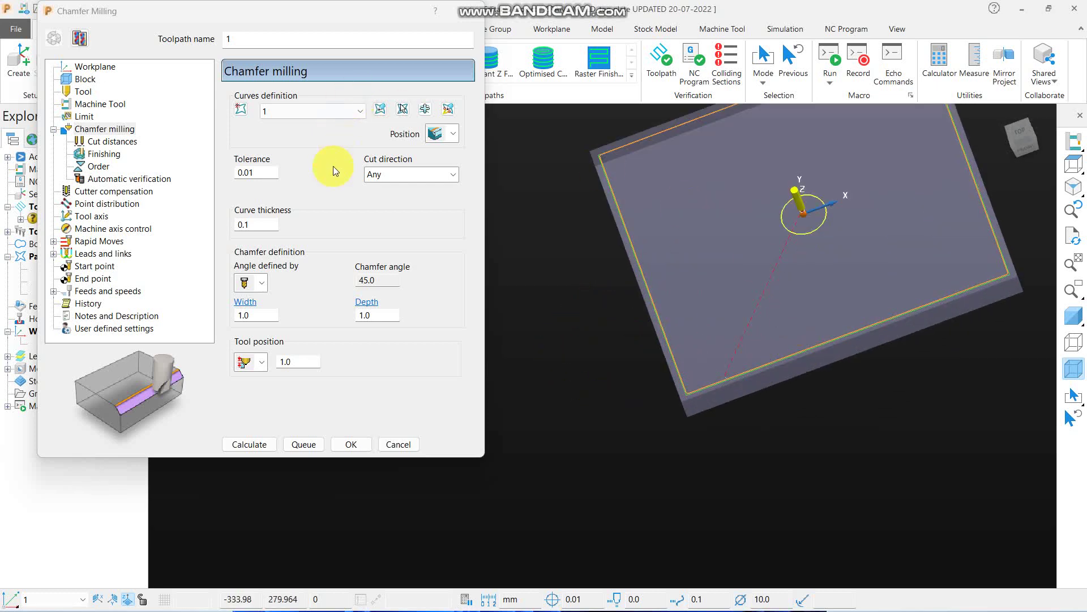
# Close the toolpath settings and set the toolpath's start point to First point safe, applying both the start and end points.
pyautogui.click(400, 444)
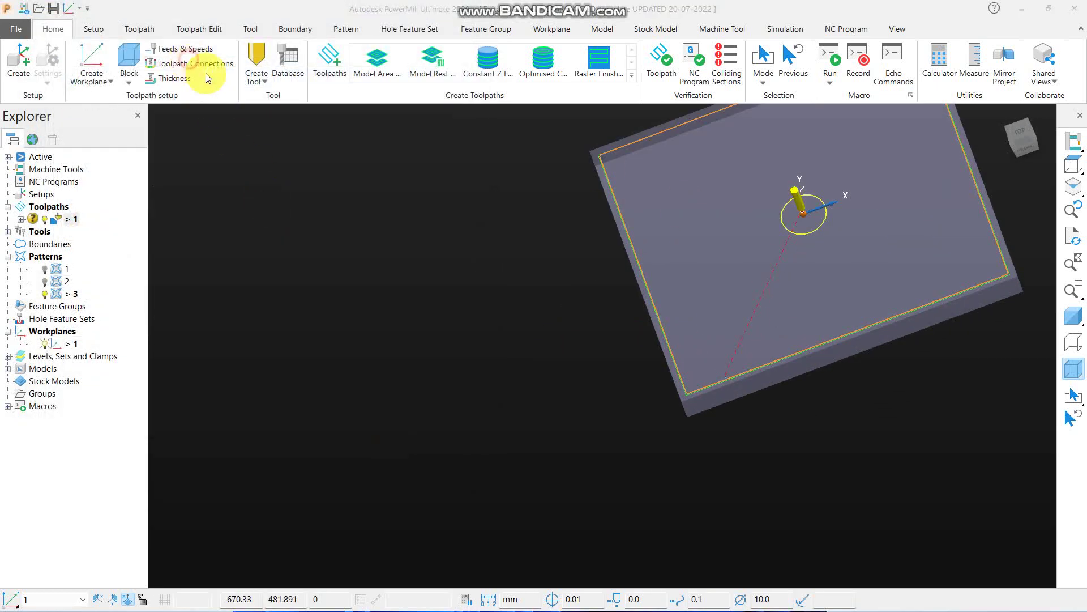
pyautogui.click(195, 64)
pyautogui.click(437, 122)
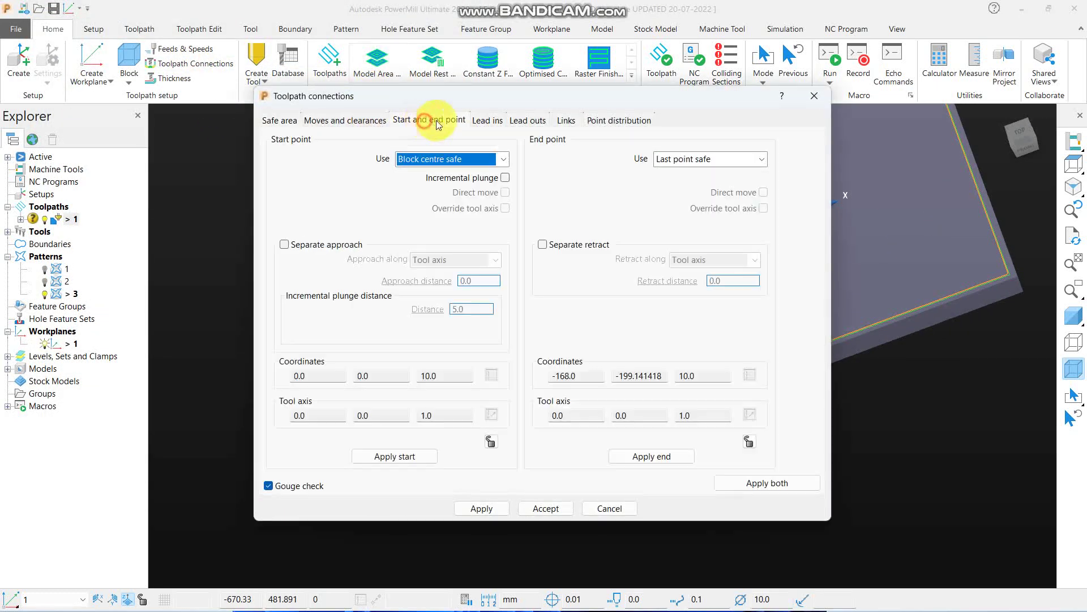
pyautogui.click(449, 159)
pyautogui.click(473, 173)
pyautogui.click(750, 487)
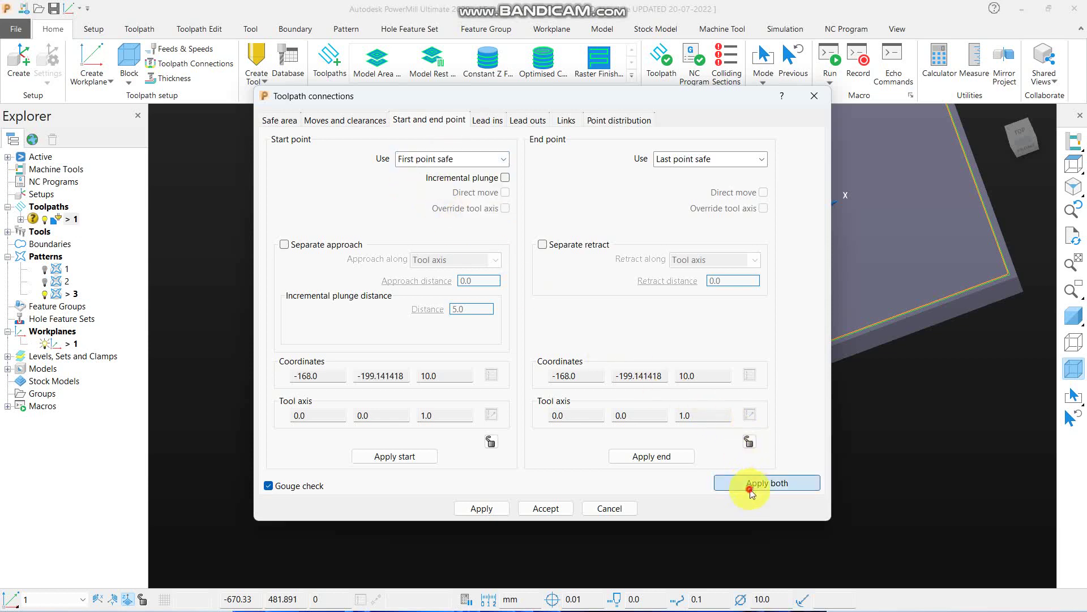
pyautogui.click(546, 508)
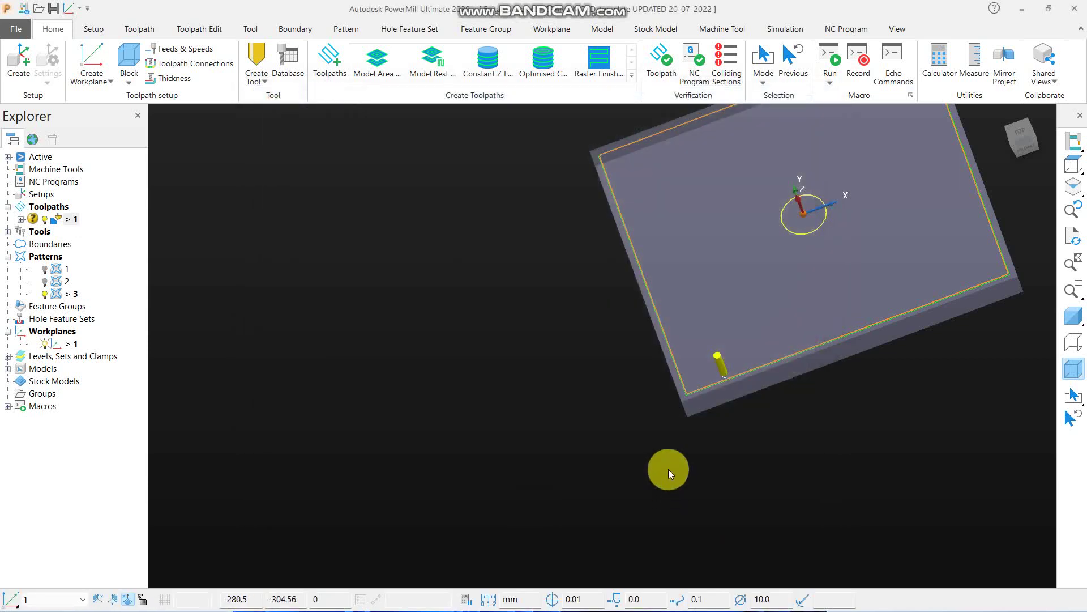
# Show the shaded model from the side and examine how the tool and toolpath sit against the chamfer at the plate's corner.
pyautogui.moveTo(669, 469); pyautogui.dragTo(769, 346, button='middle')
pyautogui.moveTo(1074, 165)
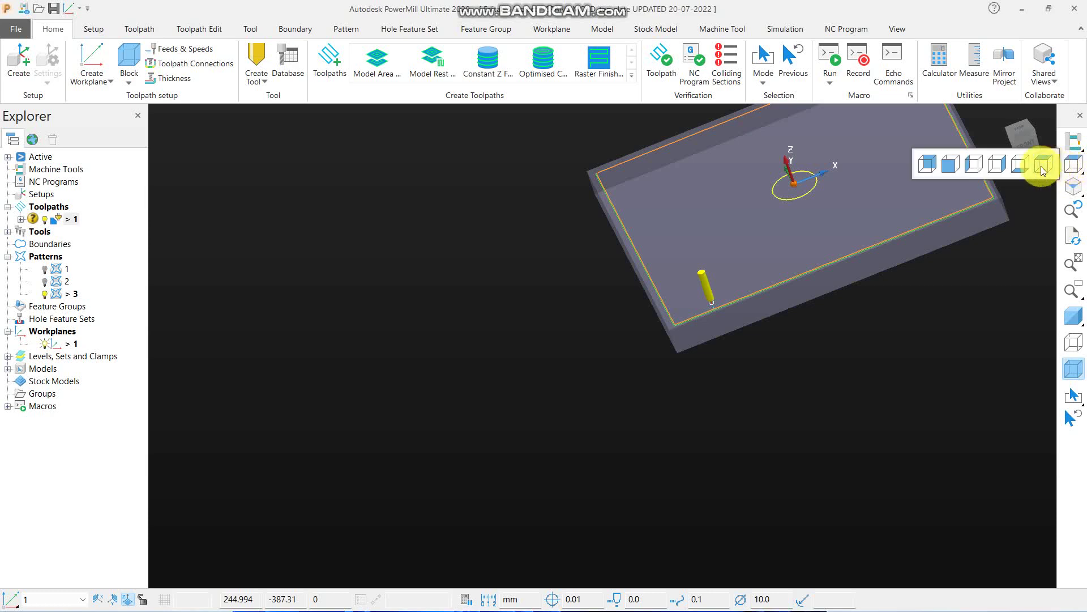
pyautogui.click(954, 165)
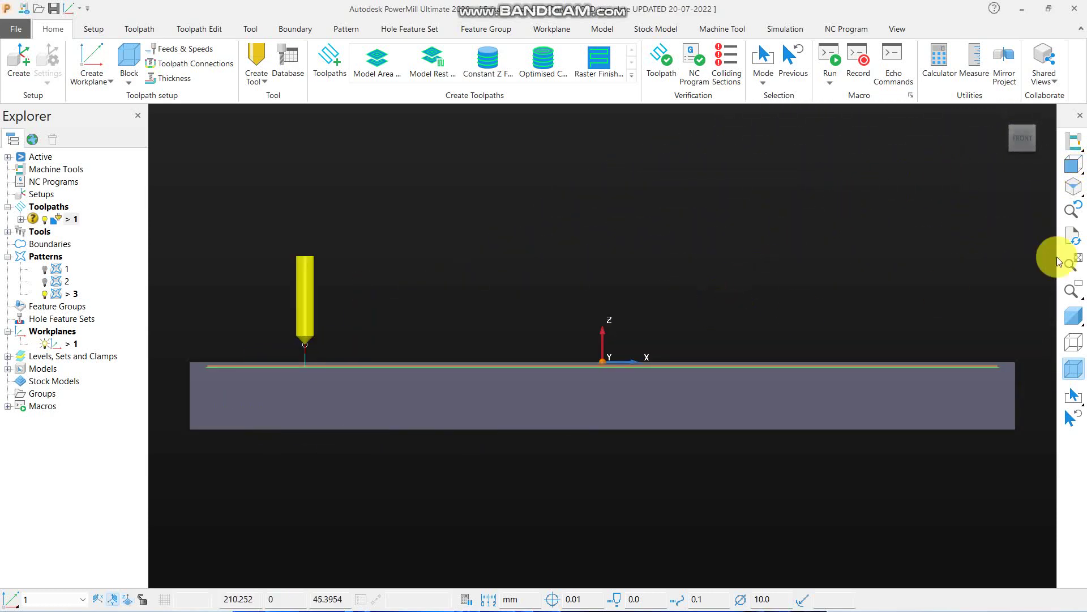
pyautogui.moveTo(1073, 170)
pyautogui.click(995, 165)
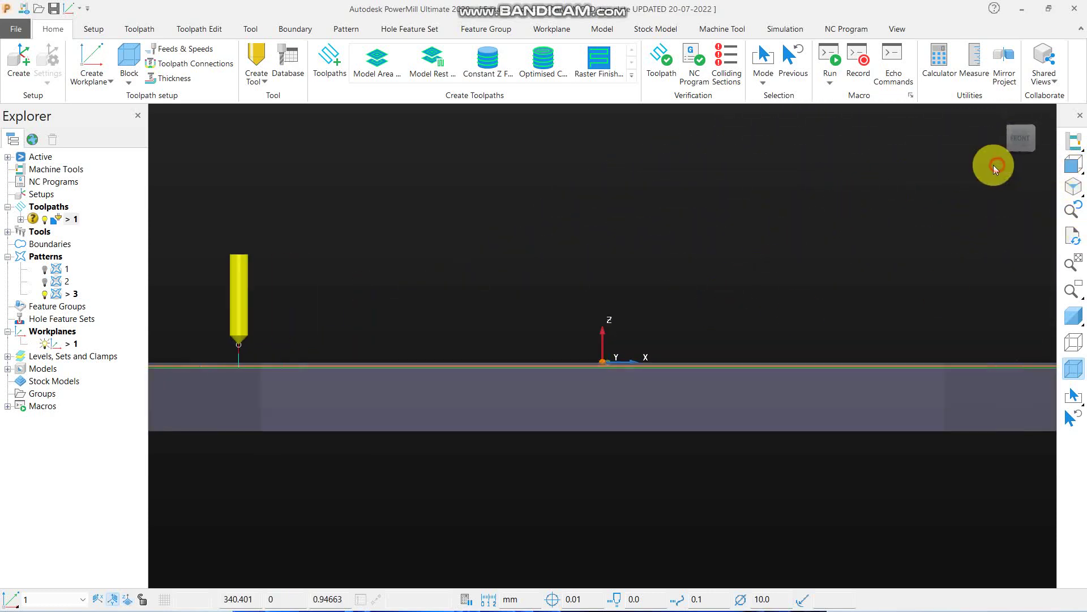
pyautogui.scroll(5, 440, 320)
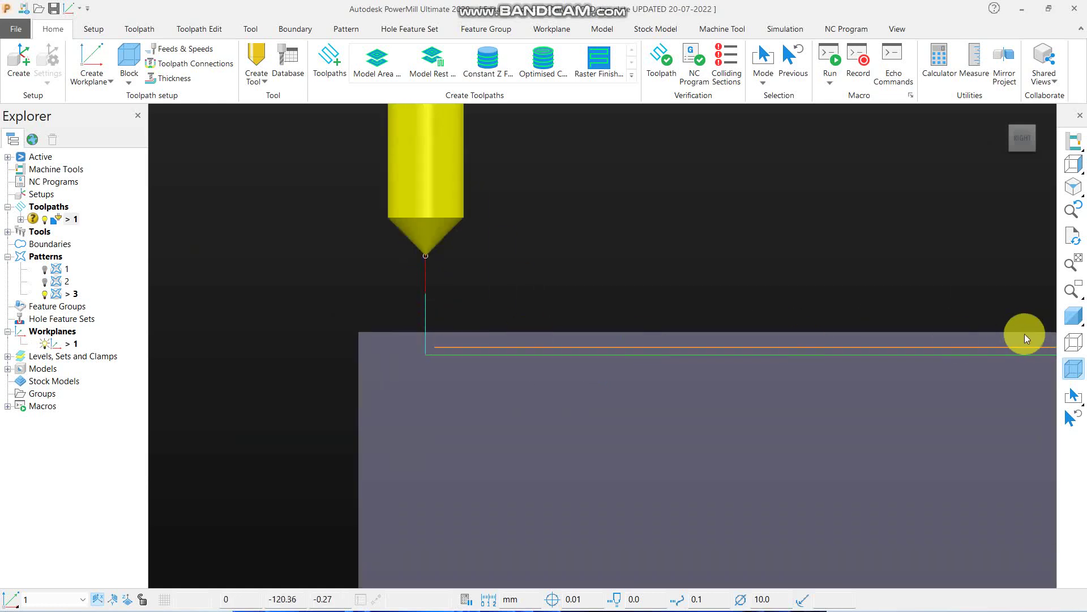
pyautogui.click(1072, 315)
pyautogui.scroll(5, 617, 328)
pyautogui.scroll(-4, 311, 338)
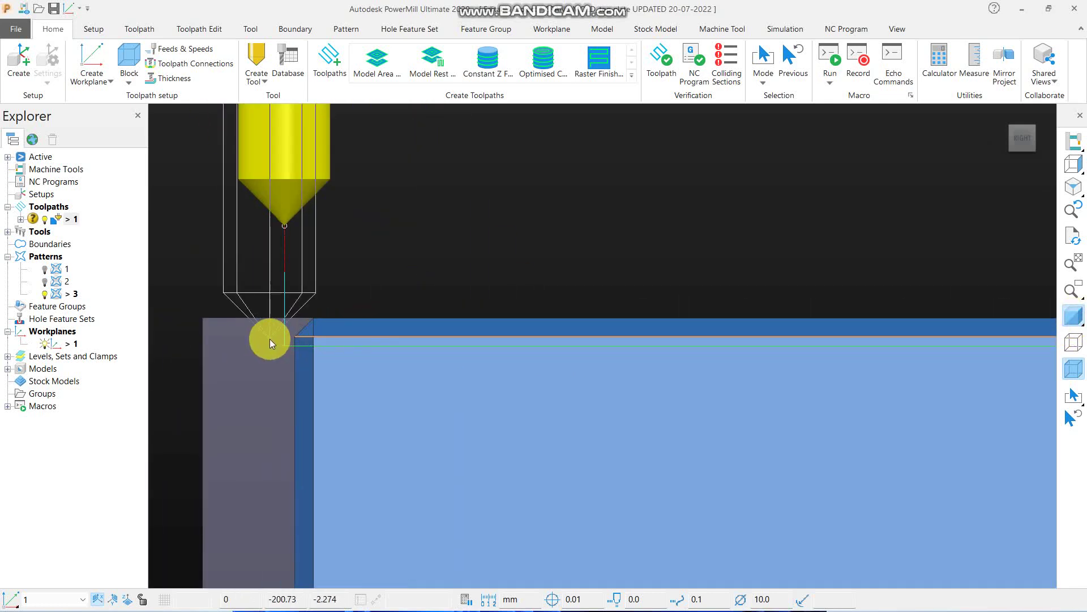
pyautogui.scroll(3, 270, 346)
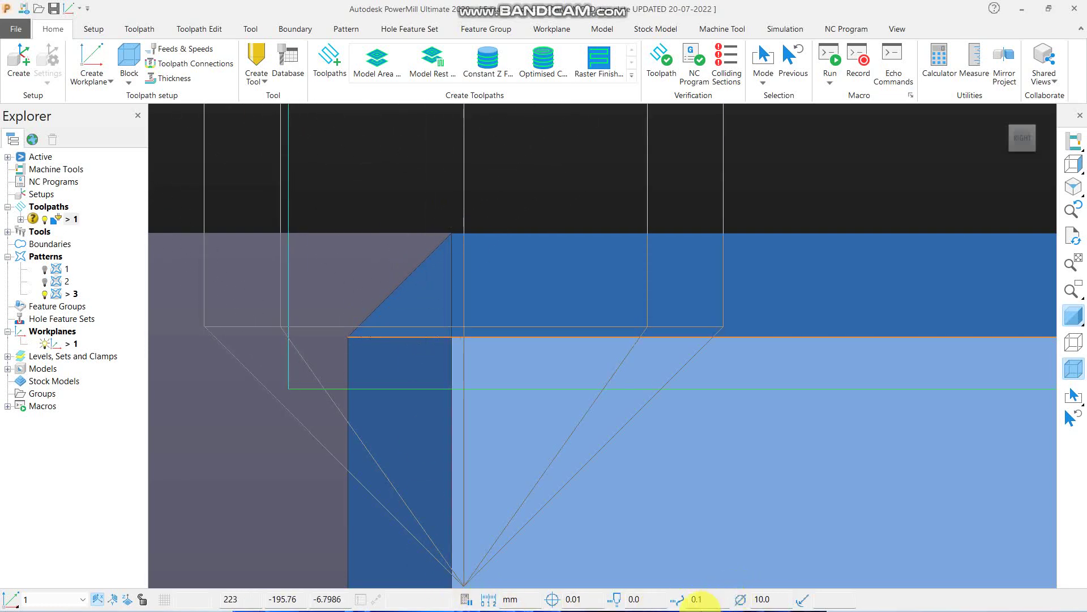
pyautogui.scroll(-3, 676, 340)
# Reopen the chamfer toolpath's settings and unlock them for editing, with the dialog placed clear of the plate's corner.
pyautogui.rightClick(76, 219)
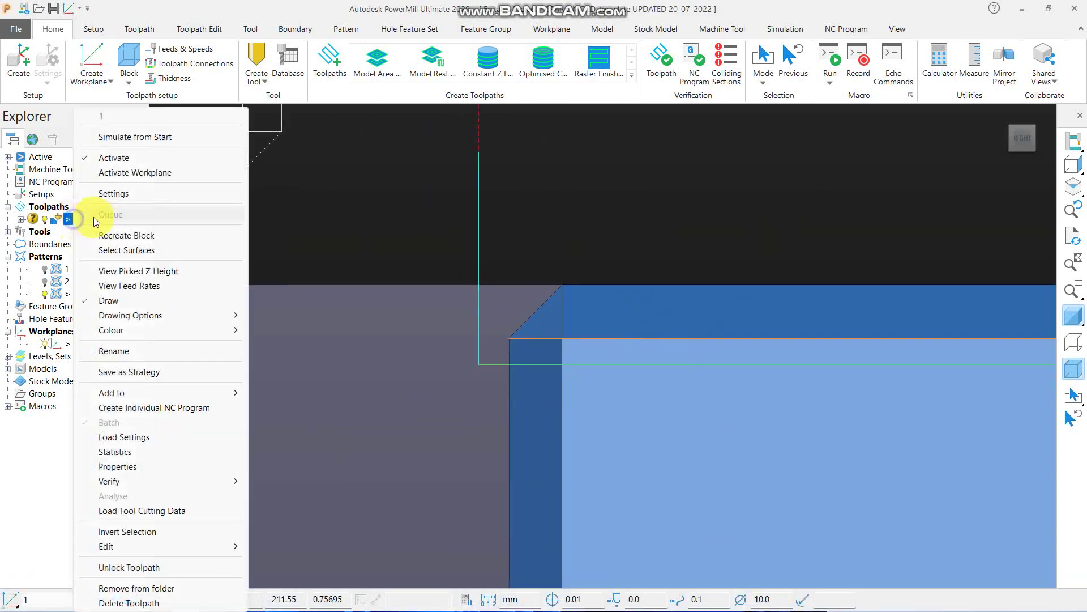
pyautogui.click(137, 196)
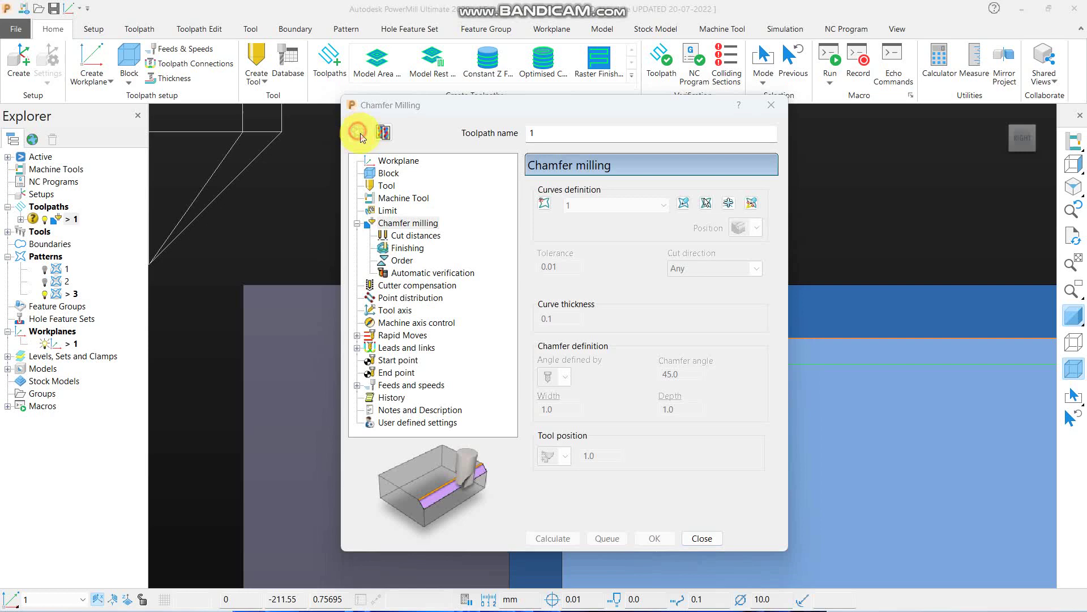
pyautogui.click(357, 132)
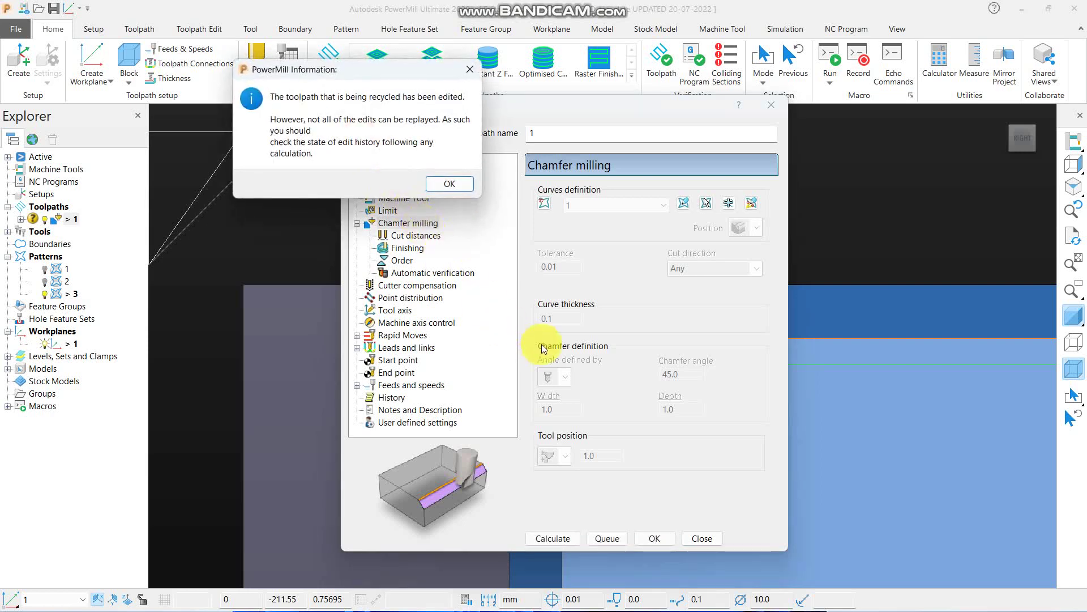
pyautogui.click(450, 184)
pyautogui.moveTo(667, 105); pyautogui.dragTo(434, 83)
pyautogui.scroll(-5, 768, 352)
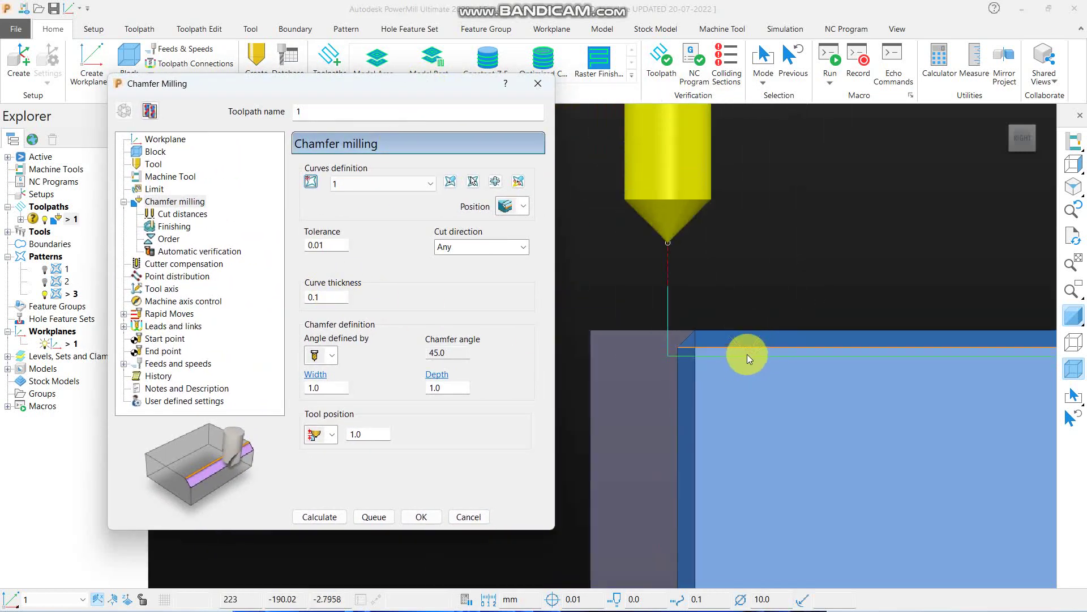
pyautogui.scroll(8, 678, 355)
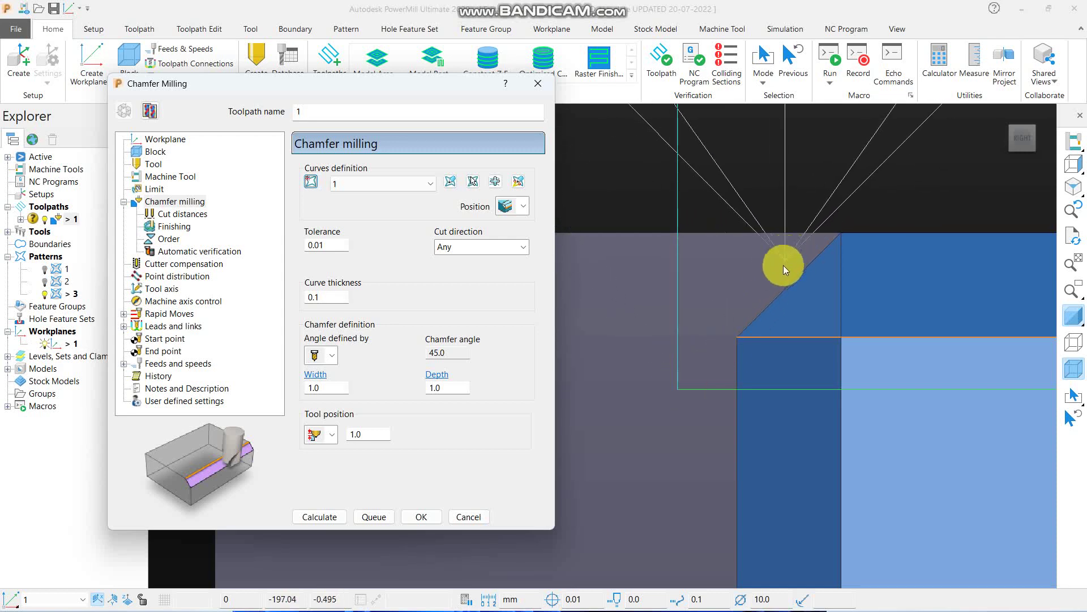
# Set the curve thickness of the chamfer toolpath to 0.
pyautogui.doubleClick(322, 297)
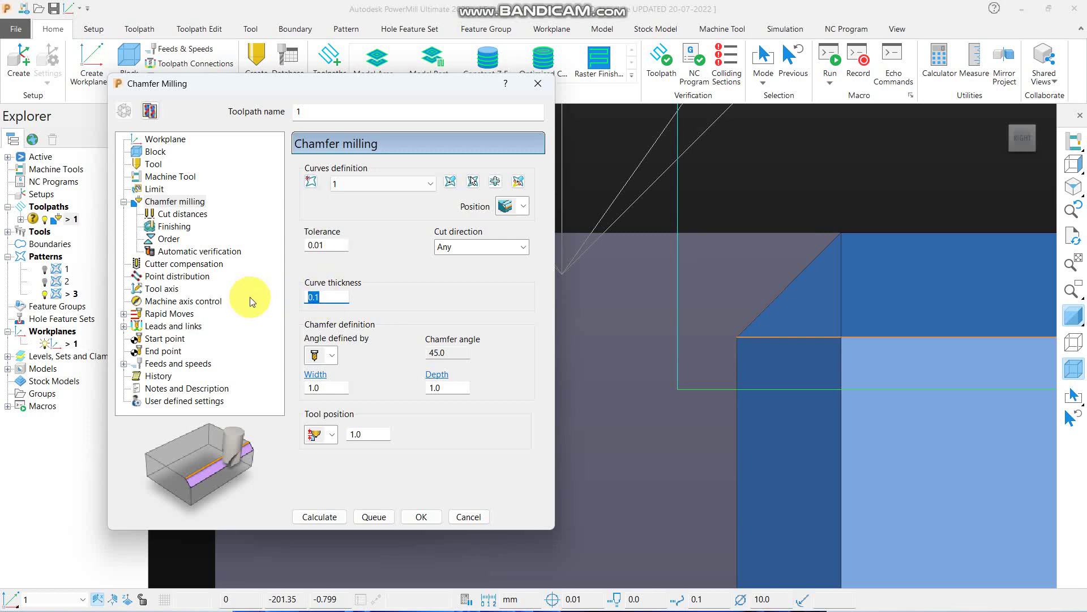
pyautogui.write('0')
pyautogui.press('Return')
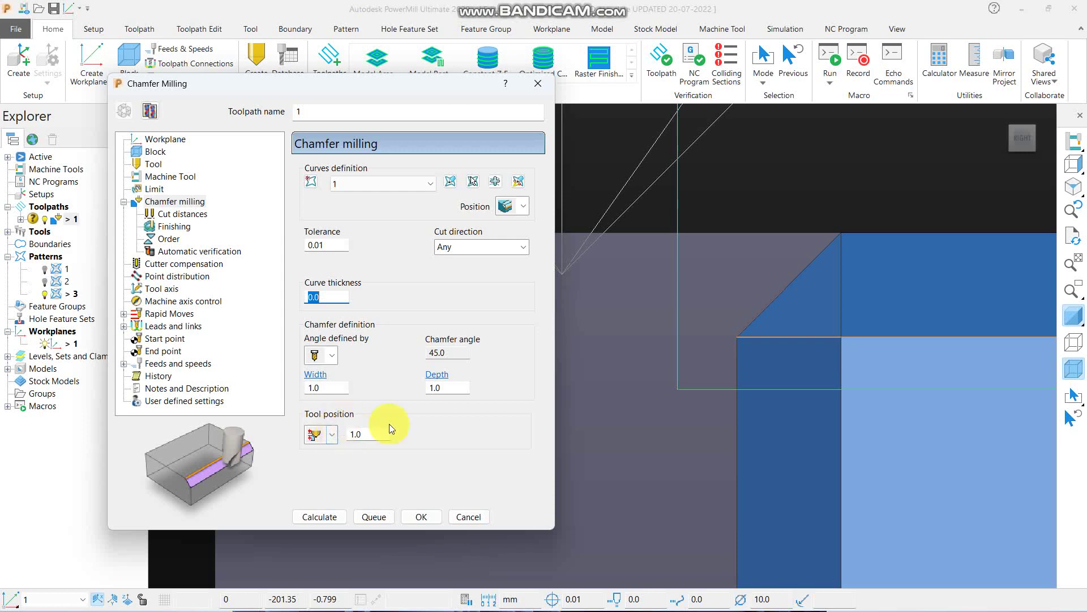
pyautogui.scroll(-2, 739, 227)
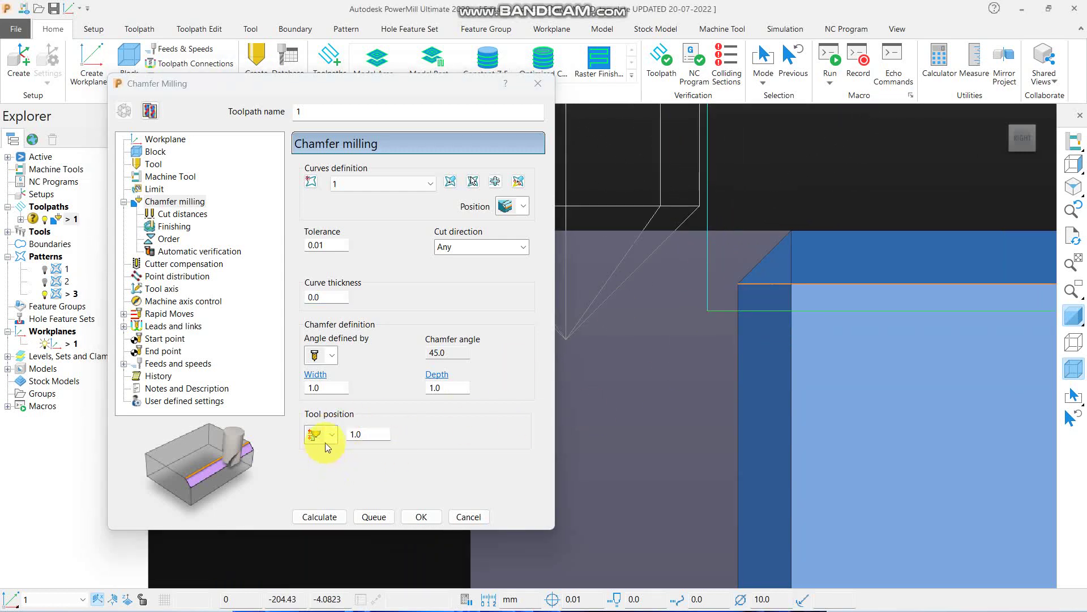
# Choose Top axial depth as the tool position method and open its value for editing.
pyautogui.click(356, 434)
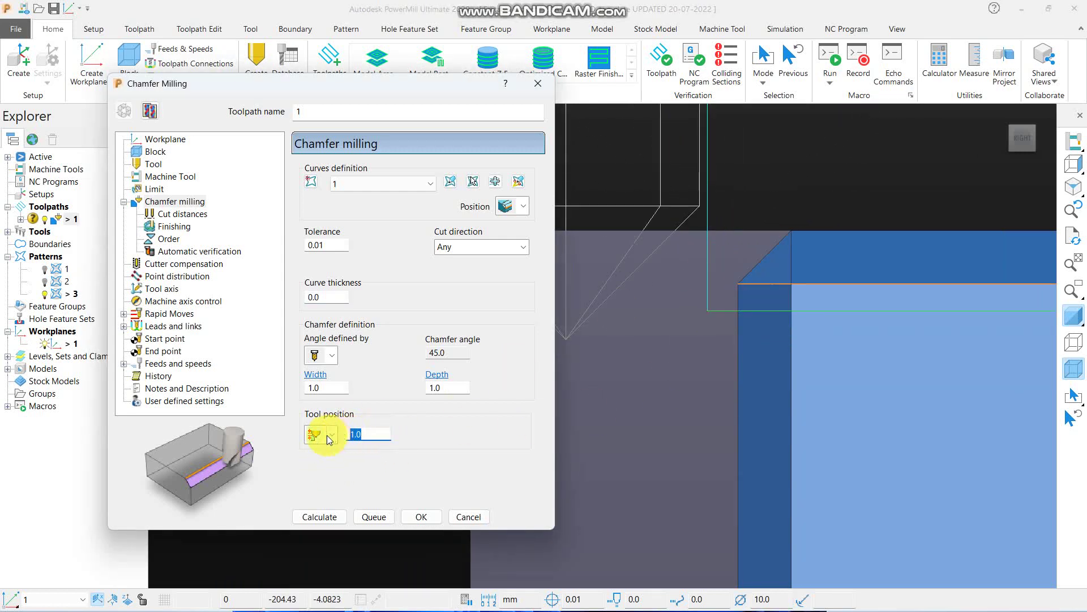
pyautogui.click(333, 434)
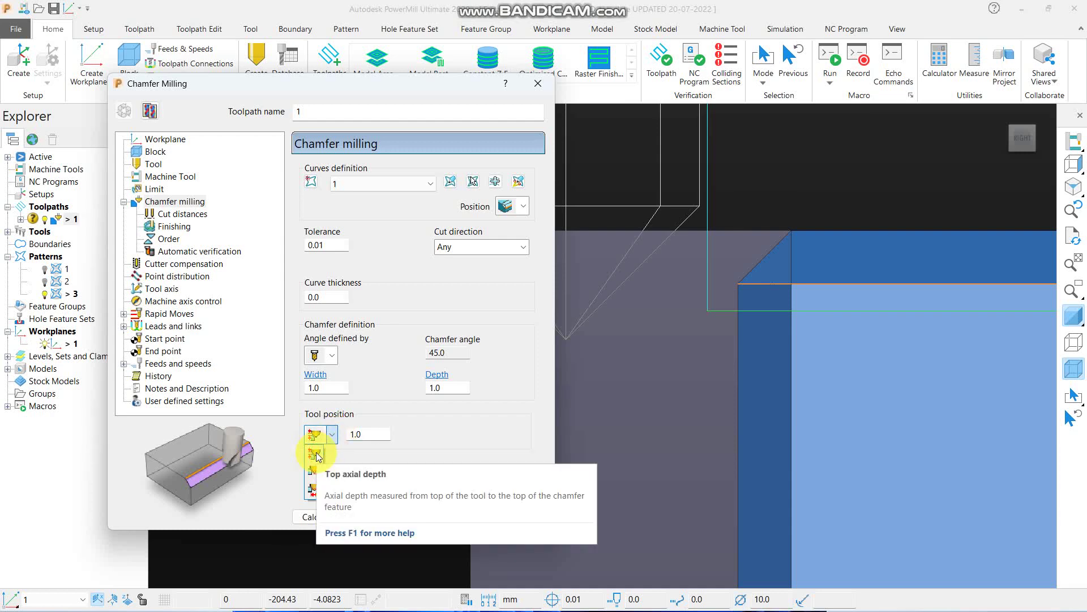
pyautogui.click(315, 454)
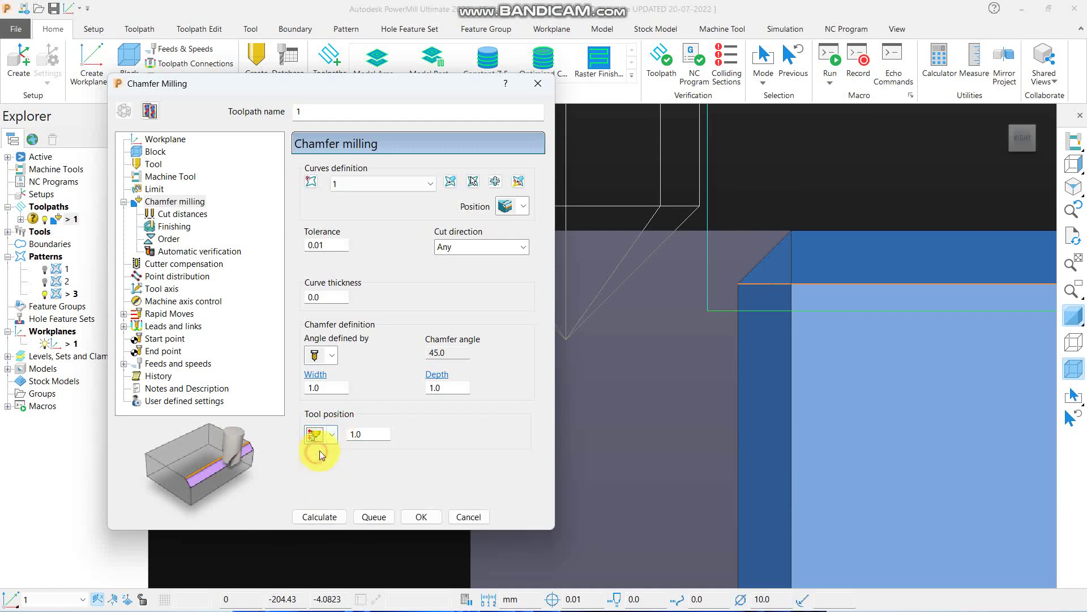
pyautogui.doubleClick(350, 434)
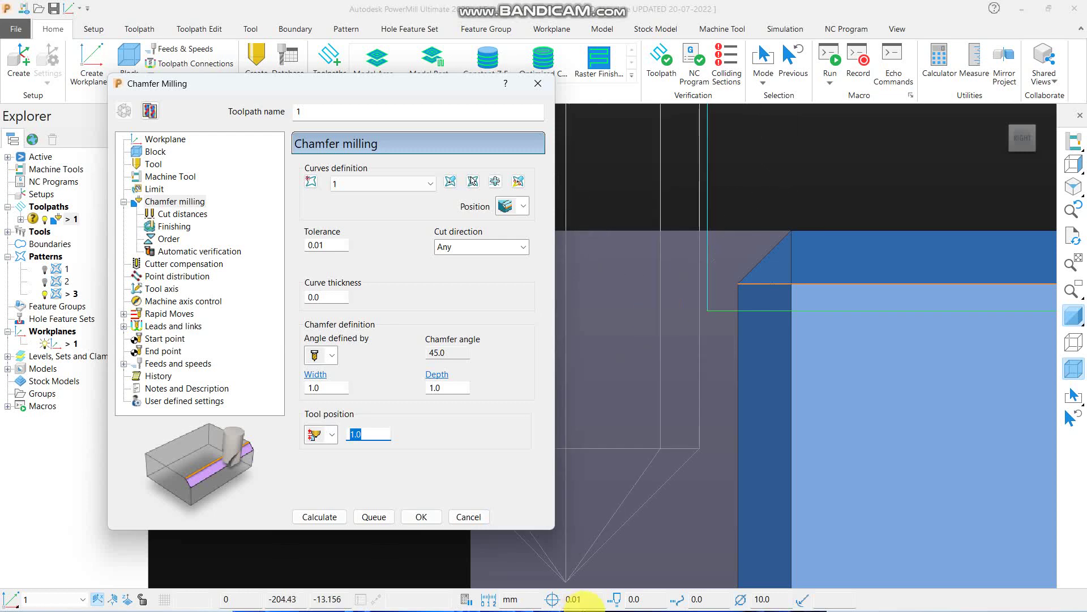
# Switch to the 1.jpg diagram in the image editor and mark the distance between the tool's top edge and the chamfer top in yellow.
pyautogui.moveTo(752, 603)
pyautogui.click(686, 595)
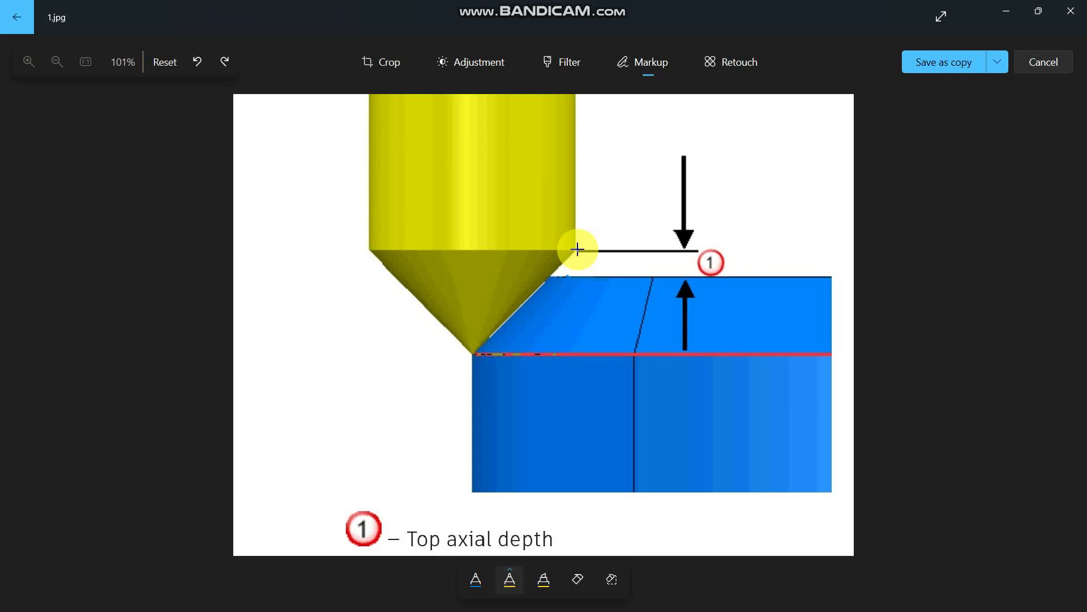
pyautogui.moveTo(578, 250); pyautogui.dragTo(773, 252)
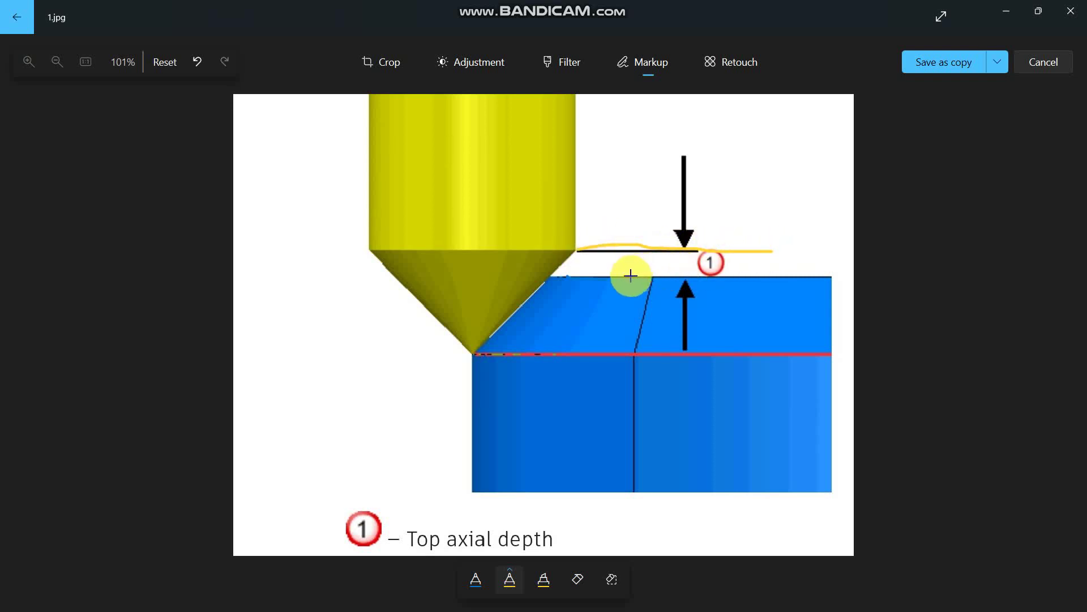
pyautogui.moveTo(630, 276); pyautogui.dragTo(844, 282)
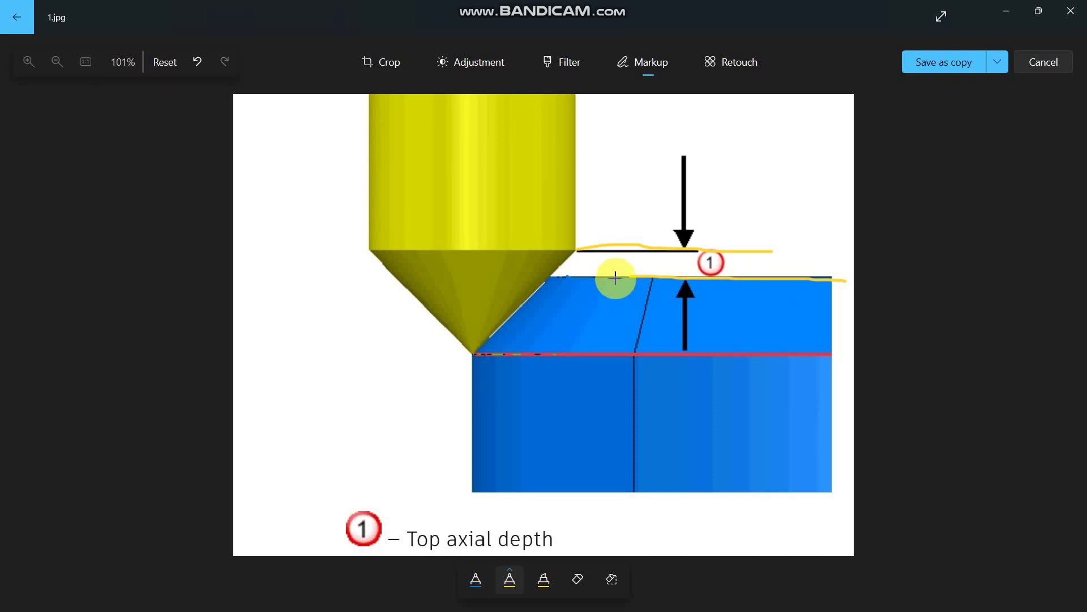
pyautogui.moveTo(617, 277); pyautogui.dragTo(828, 281)
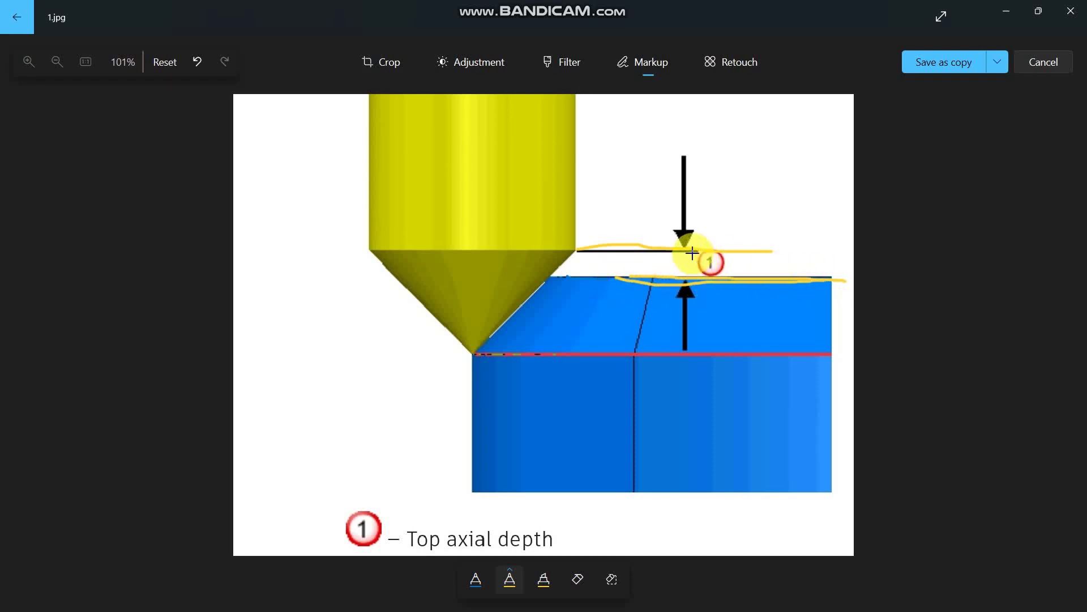
pyautogui.moveTo(692, 253)
pyautogui.mouseDown()
pyautogui.moveTo(801, 251)
pyautogui.moveTo(799, 275)
pyautogui.moveTo(844, 263)
pyautogui.moveTo(837, 247)
pyautogui.moveTo(830, 270)
pyautogui.moveTo(850, 280)
pyautogui.mouseUp()
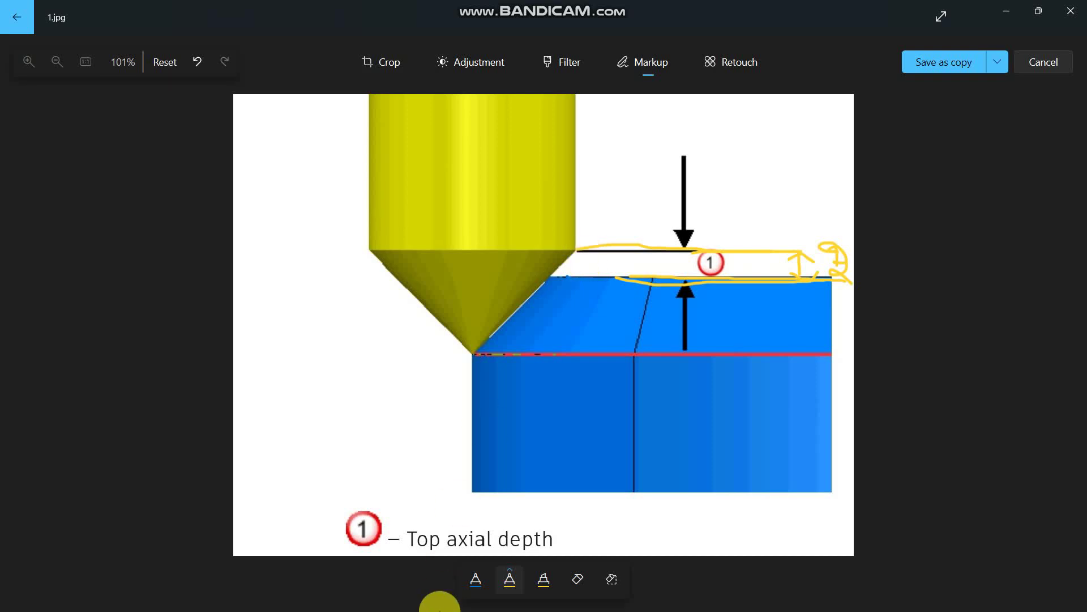
# Switch back to PowerMill, set the tool position value to 2.0 and create an editable copy of the chamfer toolpath.
pyautogui.moveTo(498, 595)
pyautogui.click(653, 595)
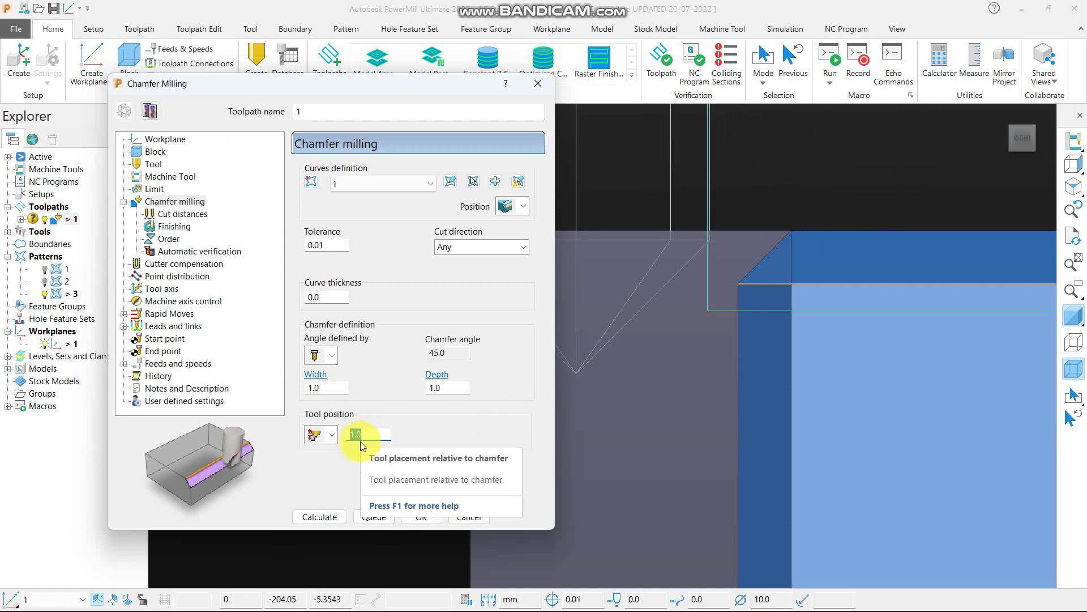
pyautogui.write('2.0')
pyautogui.click(149, 111)
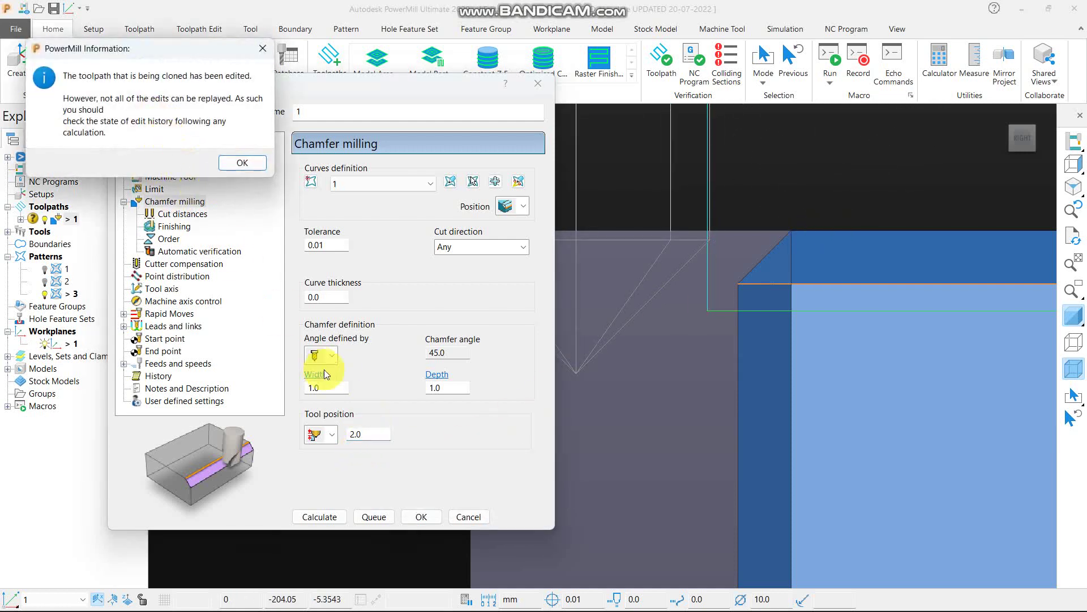
pyautogui.click(242, 163)
# Set the copied toolpath's top axial depth to 2.0, calculate it and close its settings.
pyautogui.moveTo(365, 435); pyautogui.dragTo(339, 440)
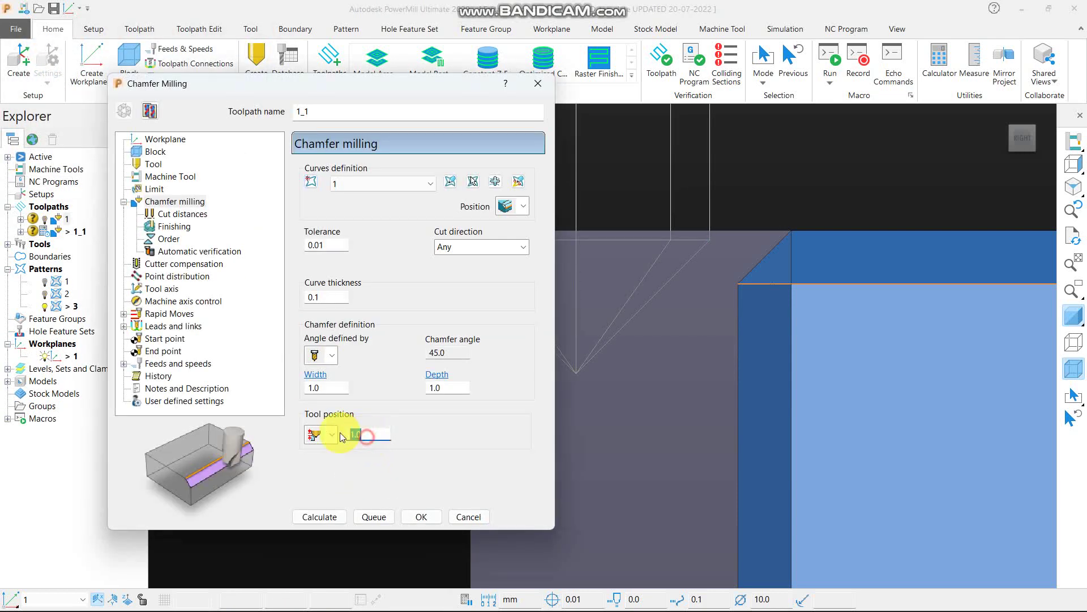
pyautogui.write('2.0')
pyautogui.click(319, 517)
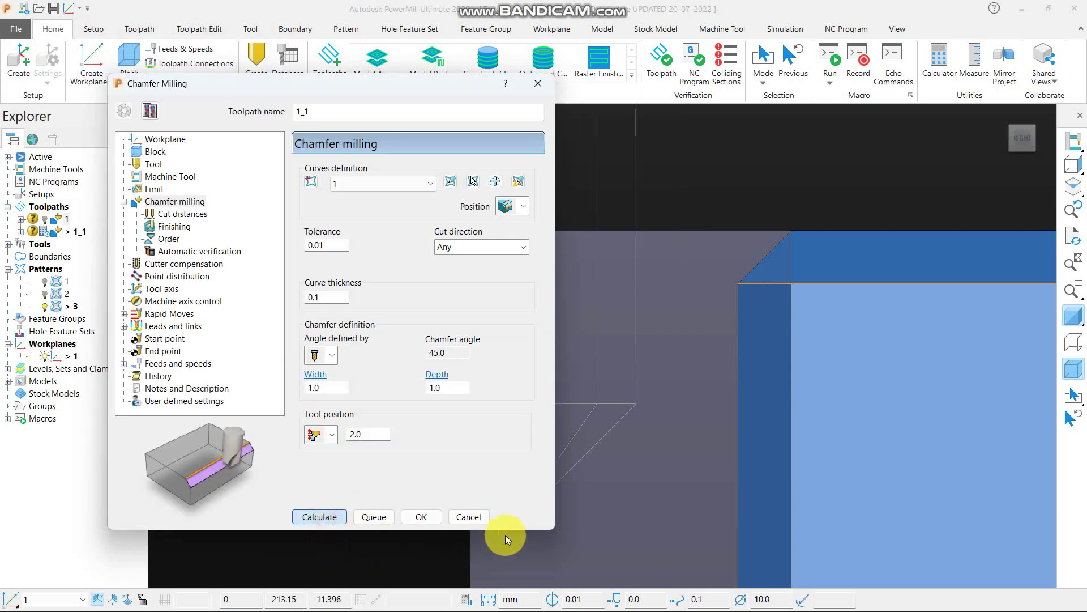
pyautogui.click(465, 516)
# Display toolpath 1 together with toolpath 1_1 and compare their depths at the chamfered corner with model shading off and on.
pyautogui.scroll(-2, 498, 379)
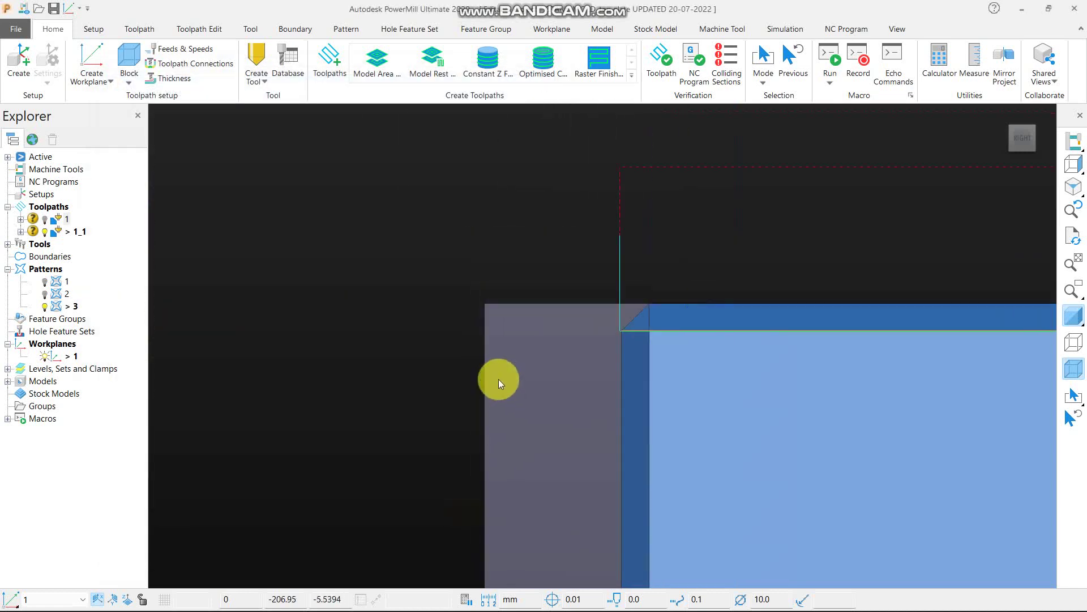
pyautogui.click(47, 219)
pyautogui.scroll(3, 576, 297)
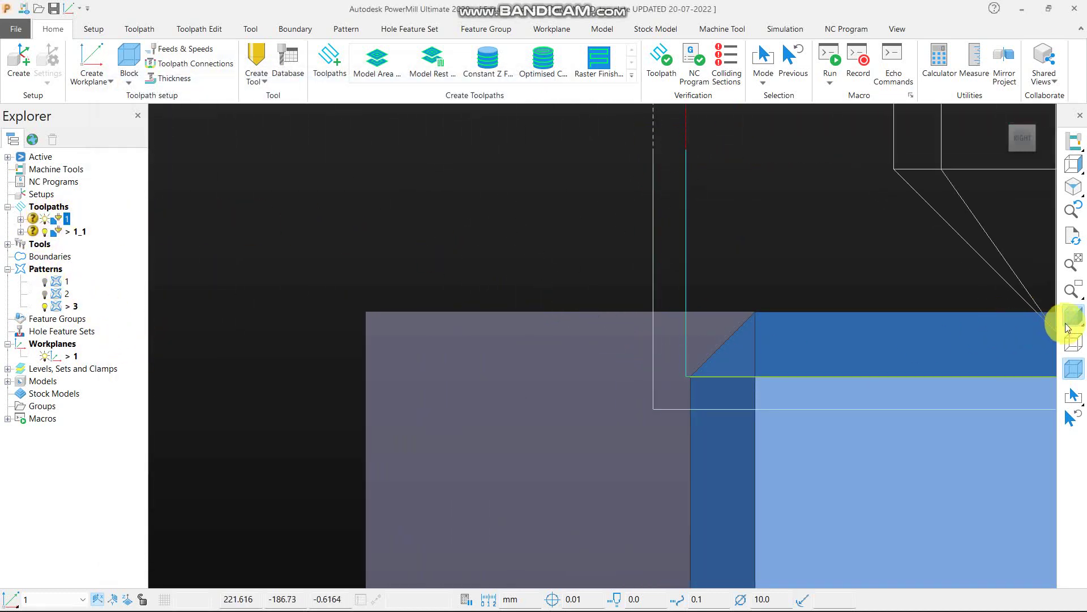
pyautogui.click(1067, 325)
pyautogui.scroll(2, 716, 383)
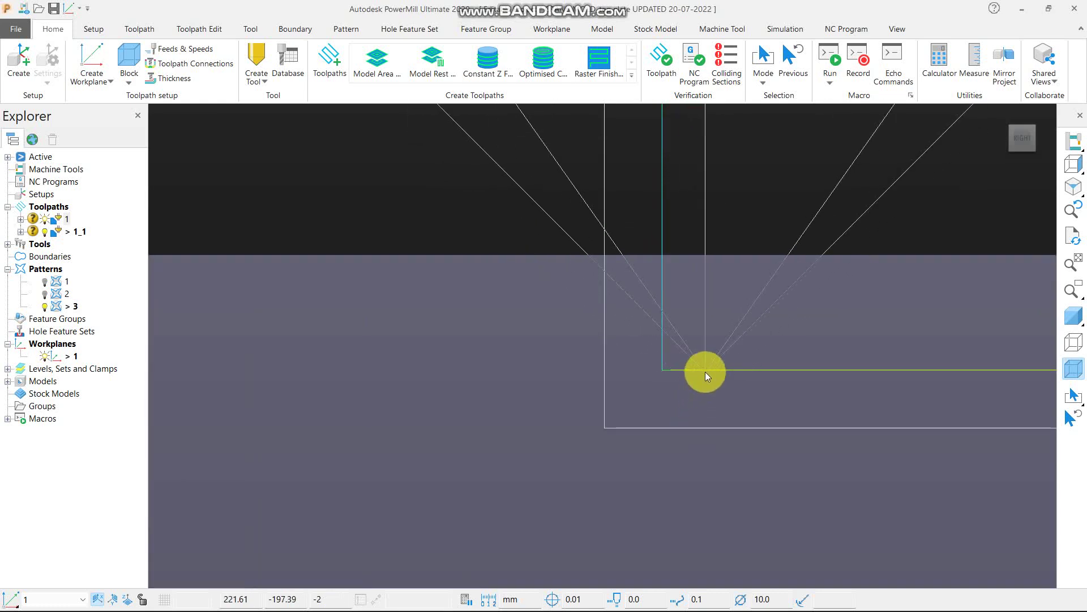
pyautogui.click(1073, 315)
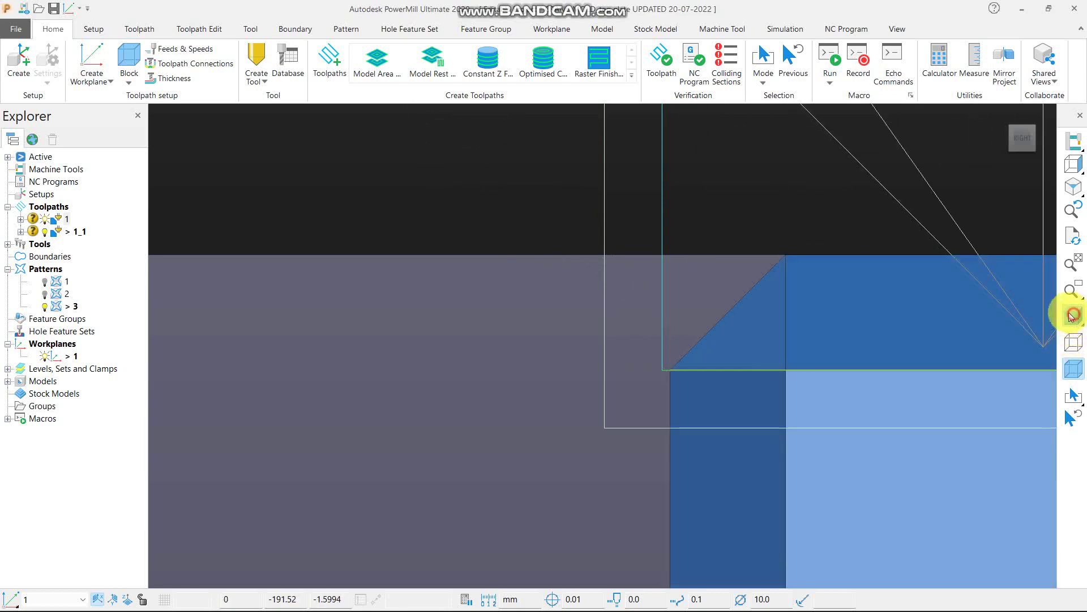
pyautogui.scroll(-3, 736, 317)
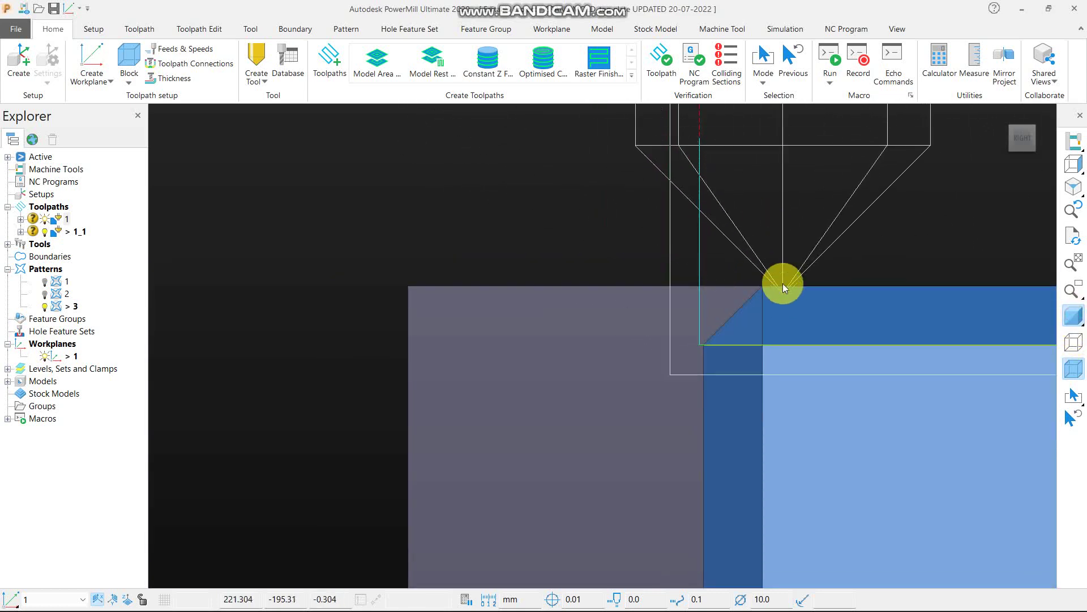
pyautogui.scroll(-4, 752, 266)
# Reopen the settings of toolpath 1_1, set its top axial depth to 0.0 and recalculate it, checking the path at the chamfer.
pyautogui.rightClick(69, 233)
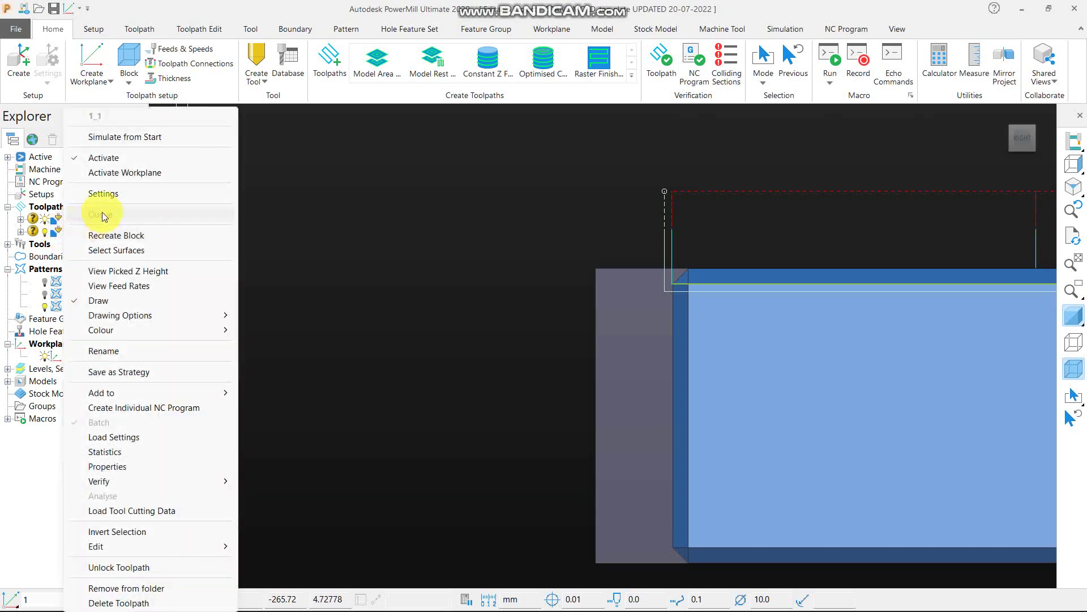
pyautogui.click(113, 192)
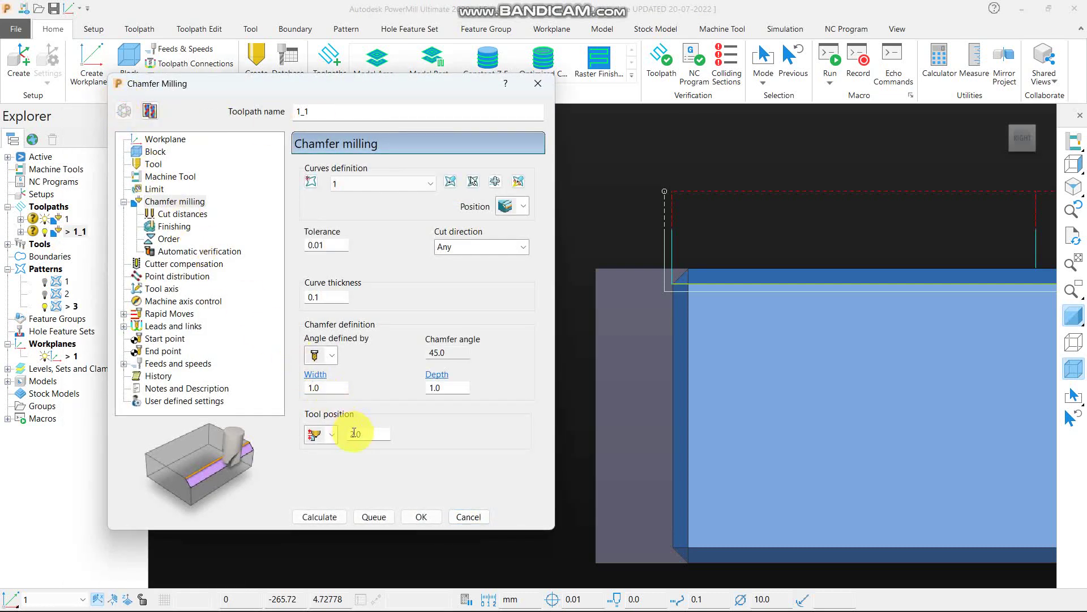
pyautogui.click(367, 438)
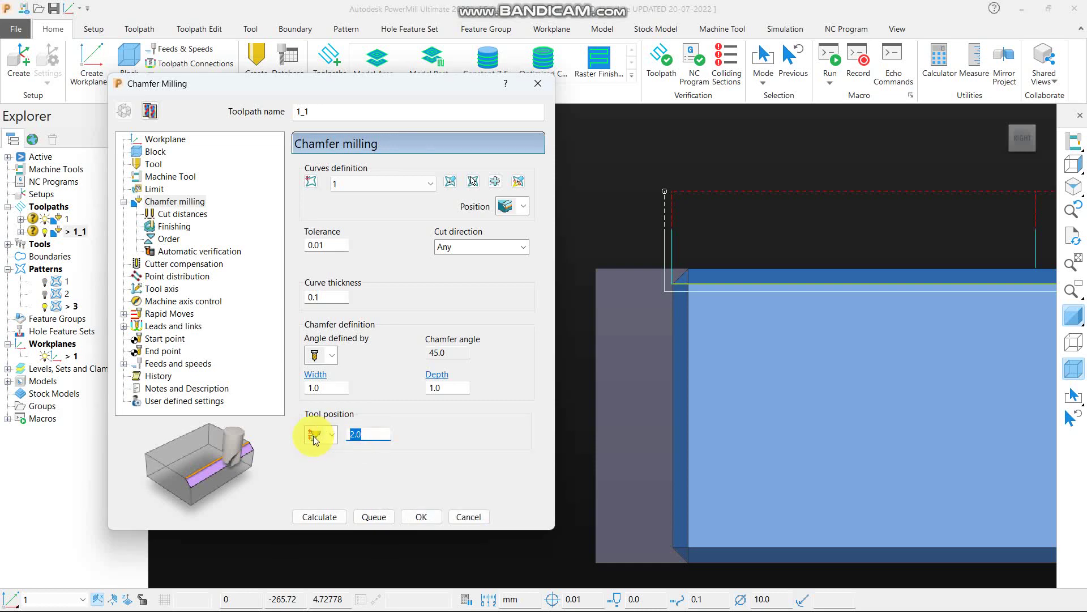
pyautogui.click(320, 516)
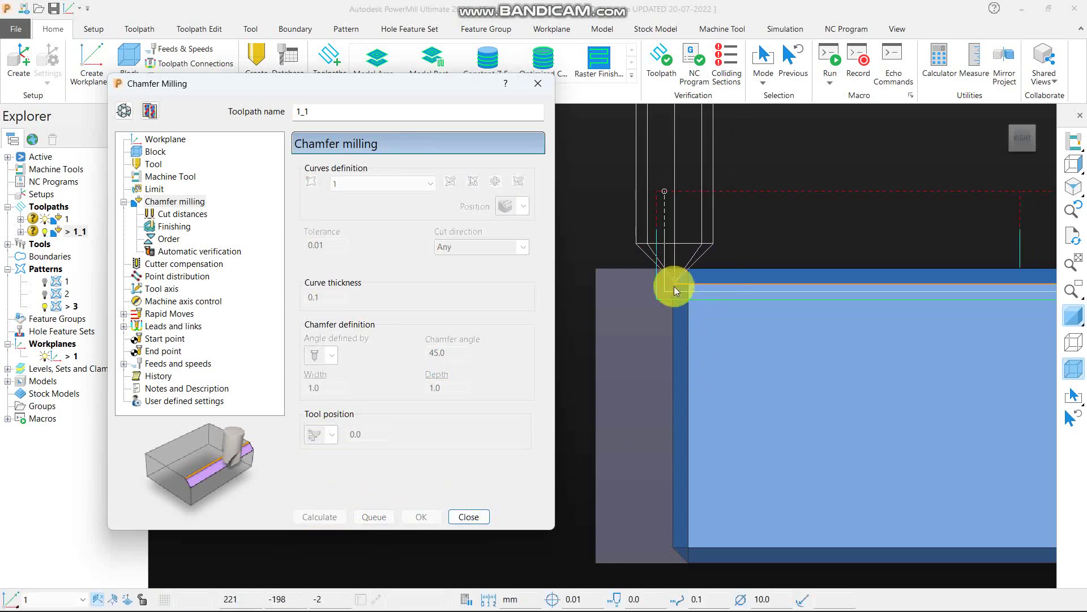
pyautogui.scroll(2, 673, 287)
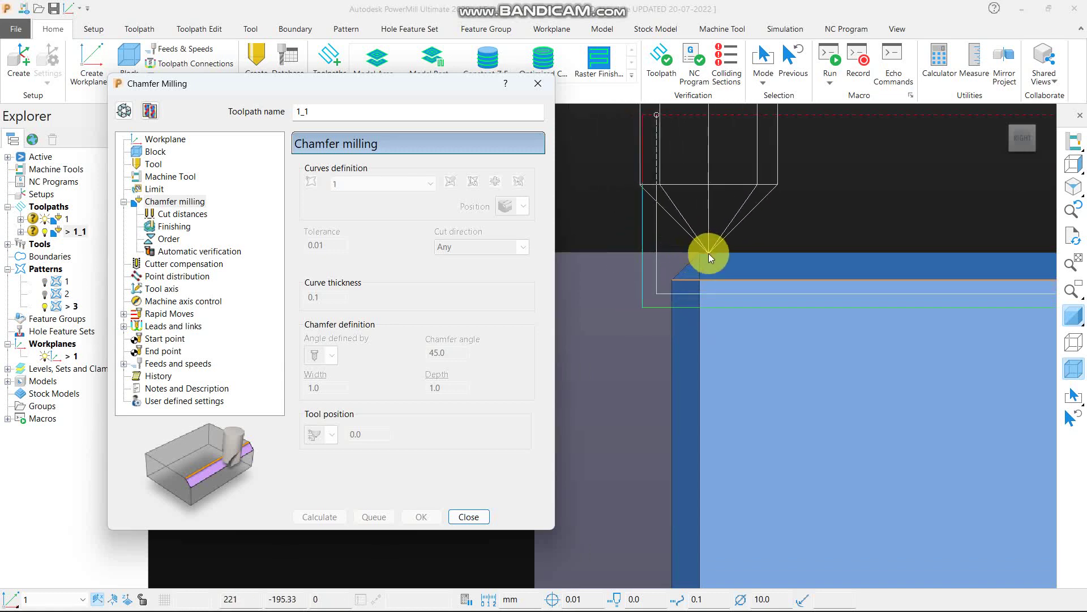
pyautogui.scroll(2, 704, 253)
pyautogui.scroll(2, 703, 254)
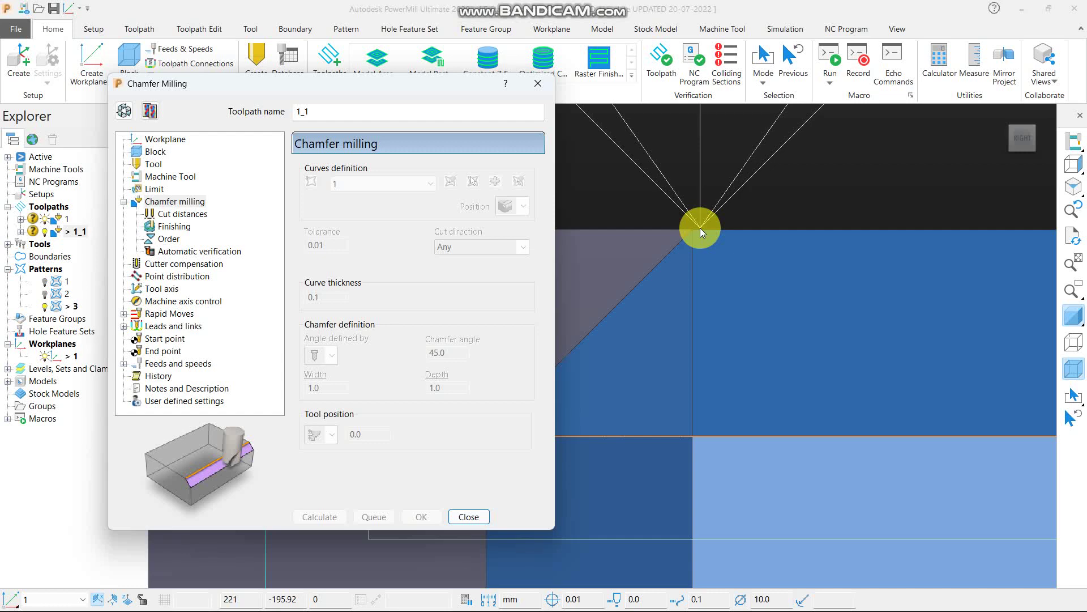
pyautogui.scroll(-3, 822, 252)
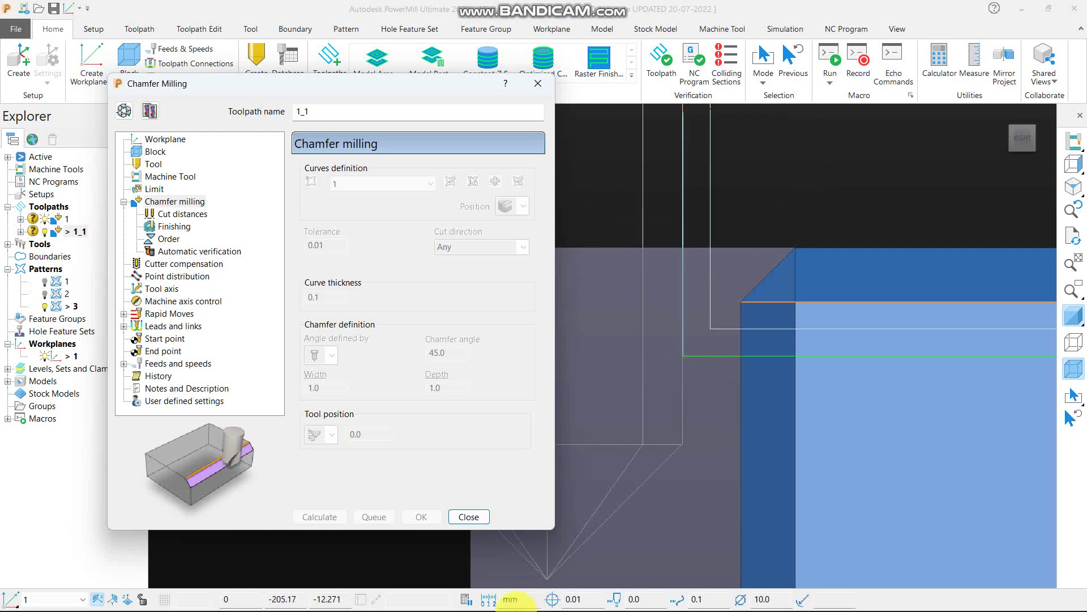
# Switch to the 1.jpg diagram in the image editor and undo the earlier yellow marks.
pyautogui.moveTo(528, 605)
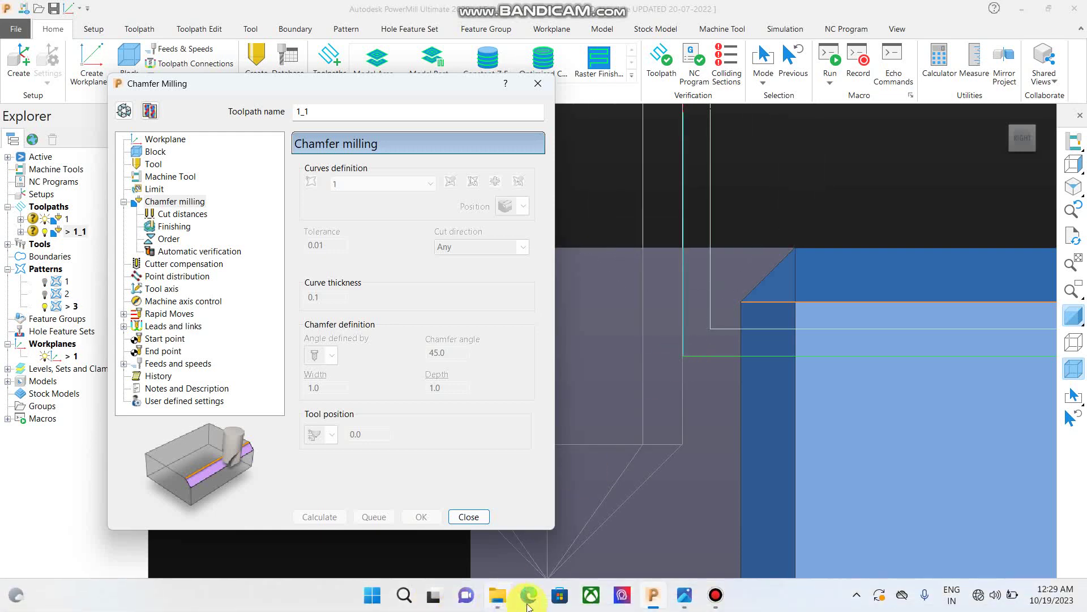
pyautogui.click(686, 596)
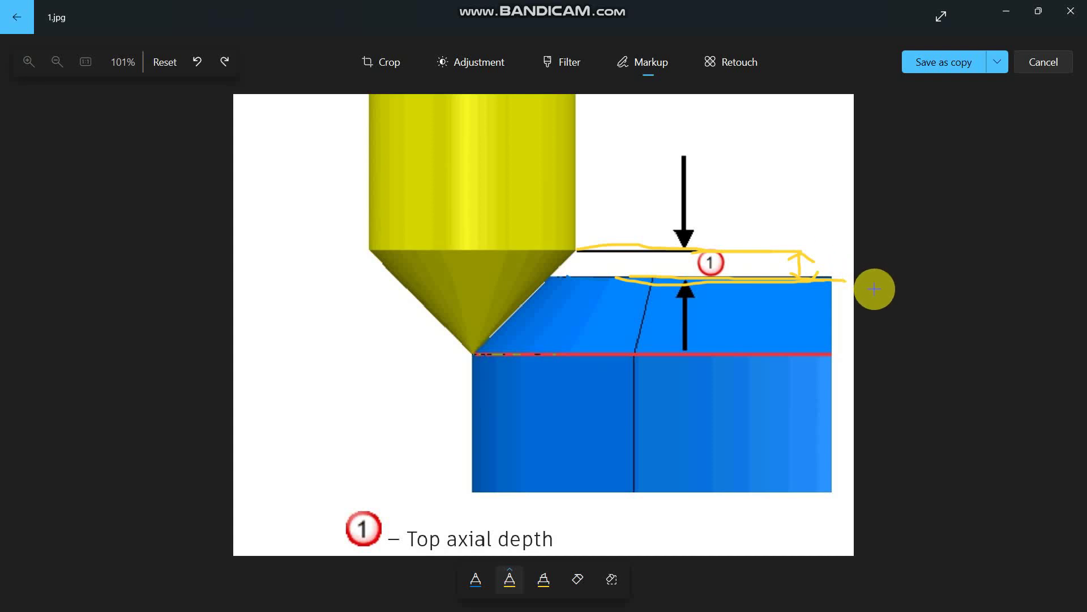
pyautogui.hotkey('ctrl', 'z')
pyautogui.hotkey('ctrl', 'z')
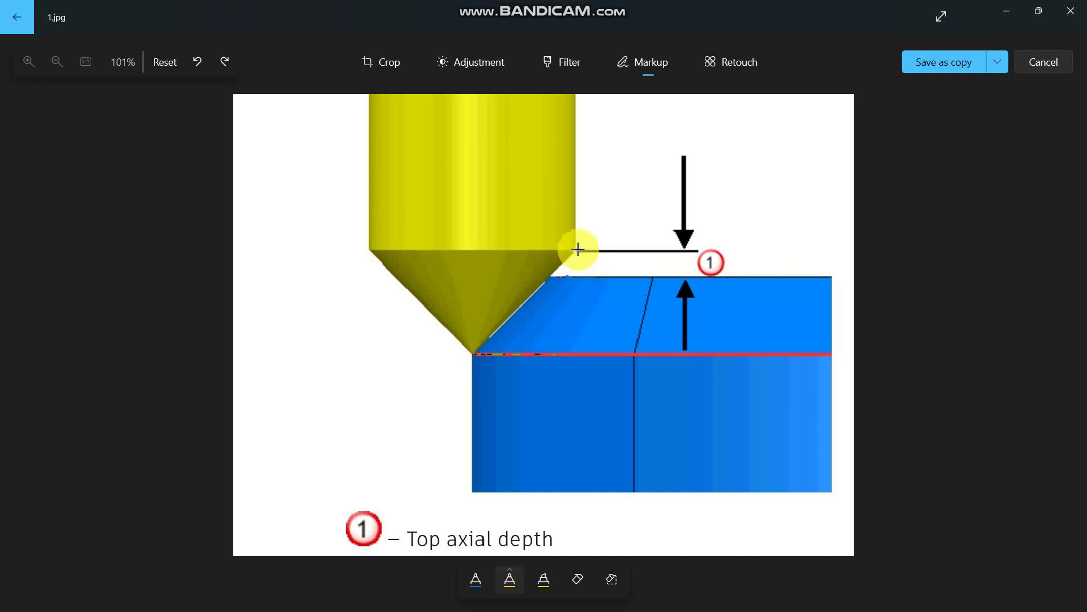
# Mark the gap between the tool's top edge and the chamfer top in yellow and circle the Top axial depth label.
pyautogui.moveTo(578, 249); pyautogui.dragTo(784, 247)
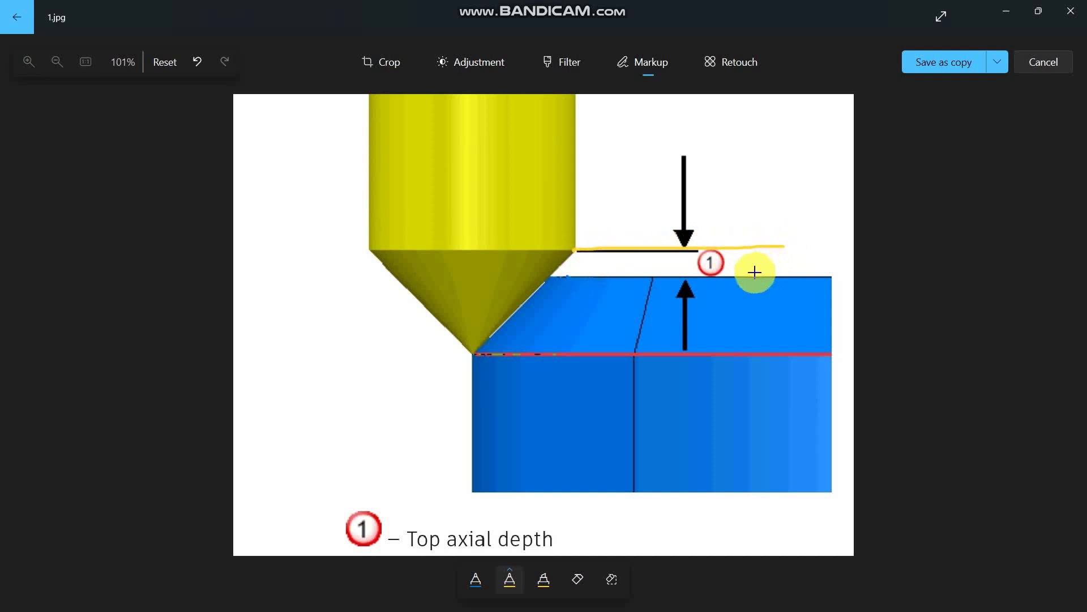
pyautogui.moveTo(728, 278); pyautogui.dragTo(847, 279)
pyautogui.moveTo(796, 247)
pyautogui.mouseDown()
pyautogui.moveTo(782, 250)
pyautogui.moveTo(794, 250)
pyautogui.mouseUp()
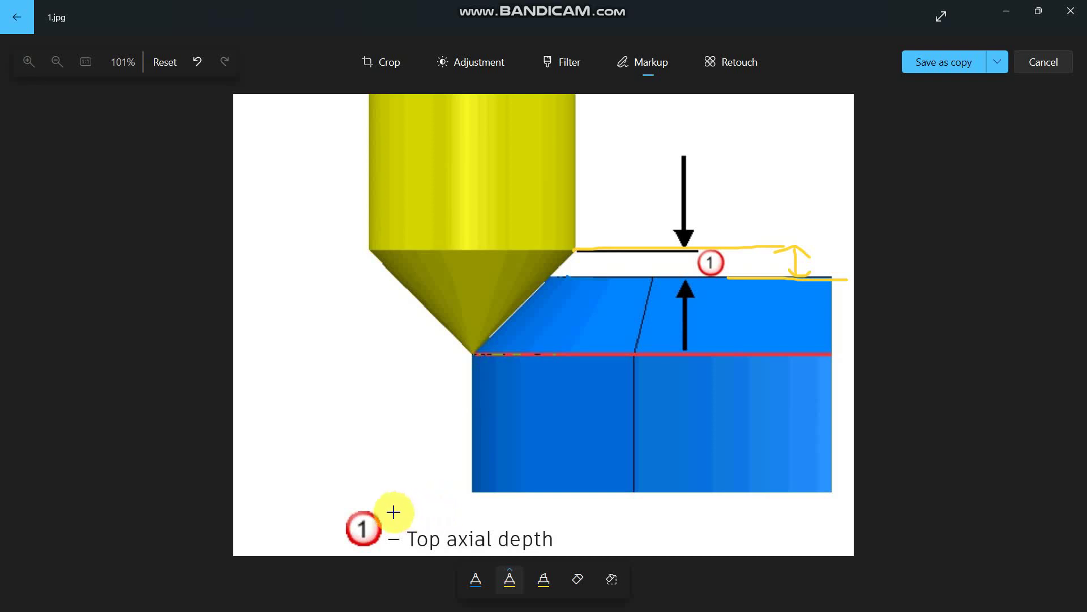
pyautogui.moveTo(393, 511)
pyautogui.mouseDown()
pyautogui.moveTo(546, 514)
pyautogui.moveTo(567, 549)
pyautogui.moveTo(393, 539)
pyautogui.moveTo(408, 510)
pyautogui.mouseUp()
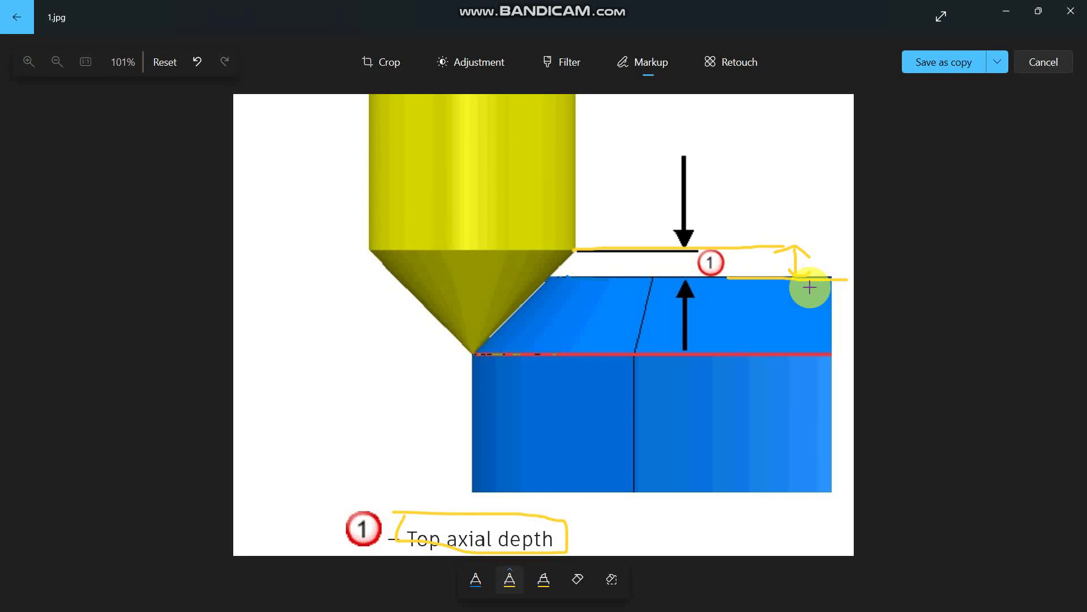
# Put away the 1.jpg diagram and PowerMill windows and open the 2.jpg diagram for editing in the image editor.
pyautogui.click(1004, 12)
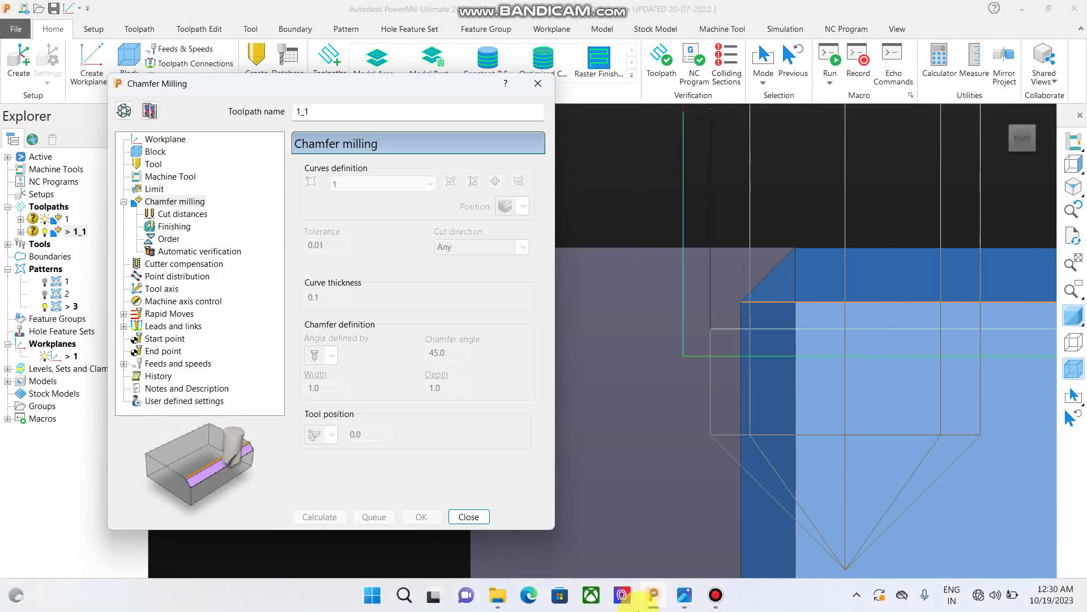
pyautogui.click(1025, 9)
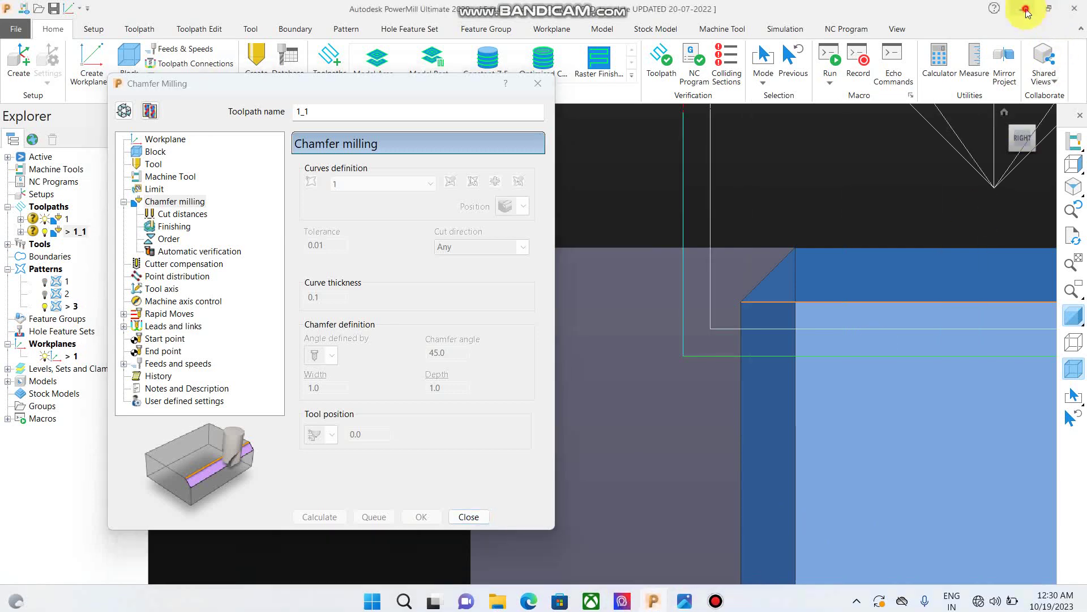
pyautogui.doubleClick(563, 101)
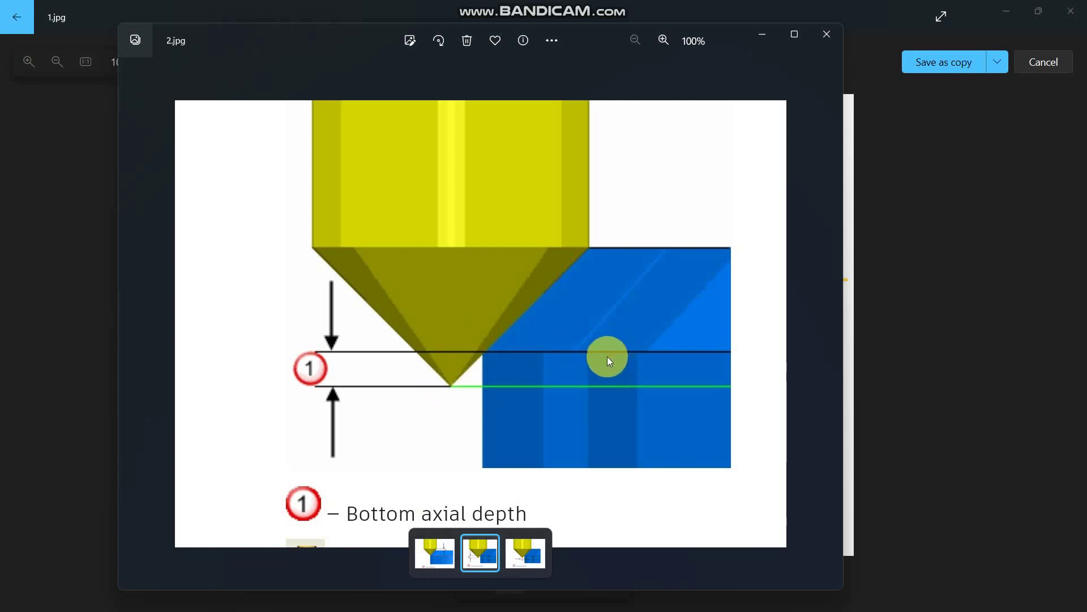
pyautogui.click(407, 45)
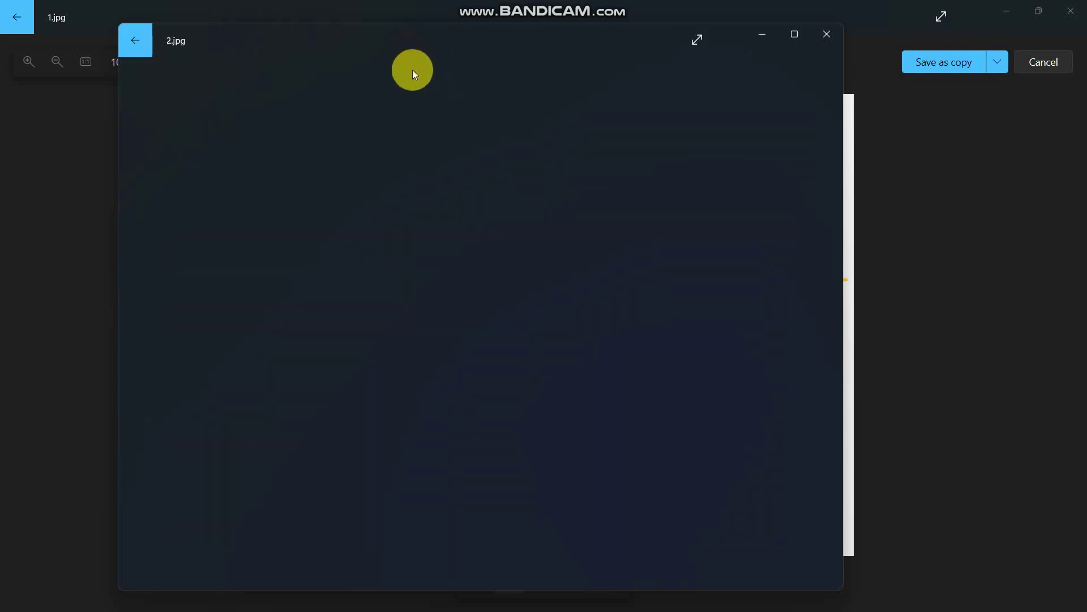
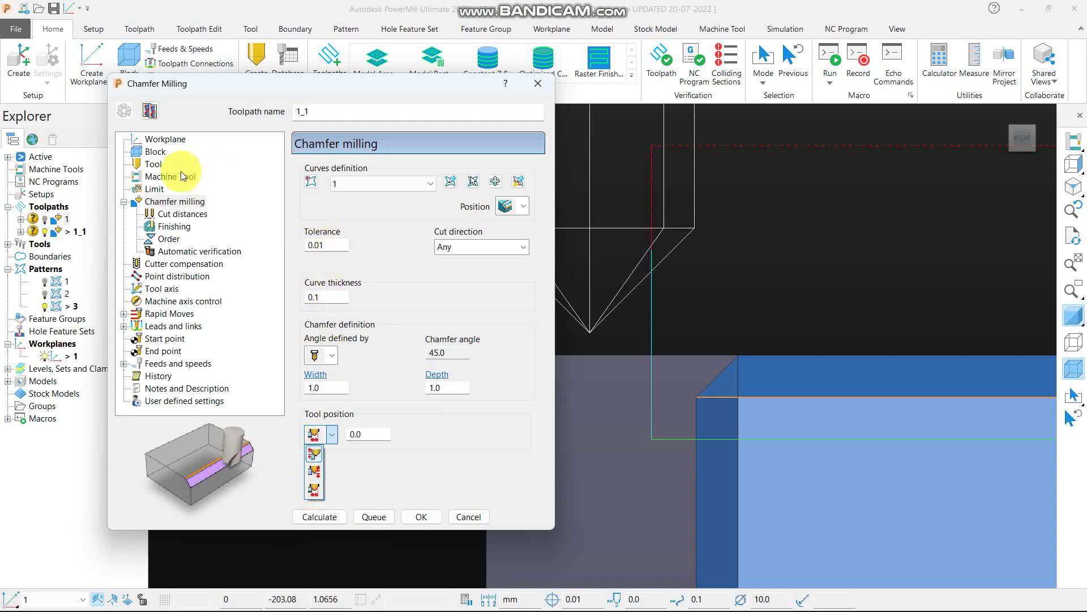
# Open the tool page of toolpath 1_1's settings and look through the available tool types.
pyautogui.click(151, 163)
pyautogui.click(152, 165)
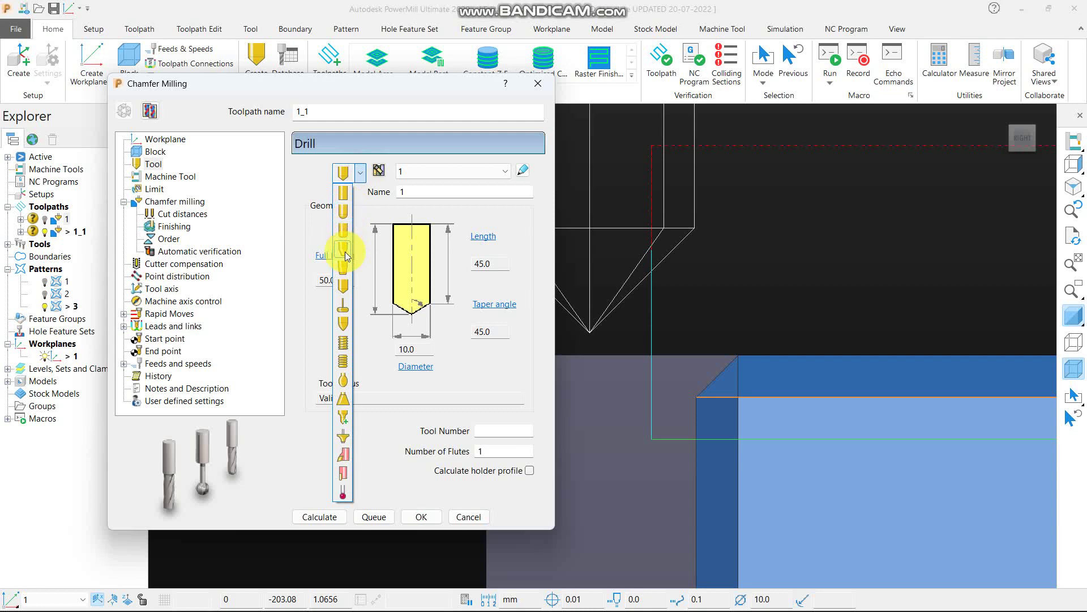
pyautogui.click(708, 283)
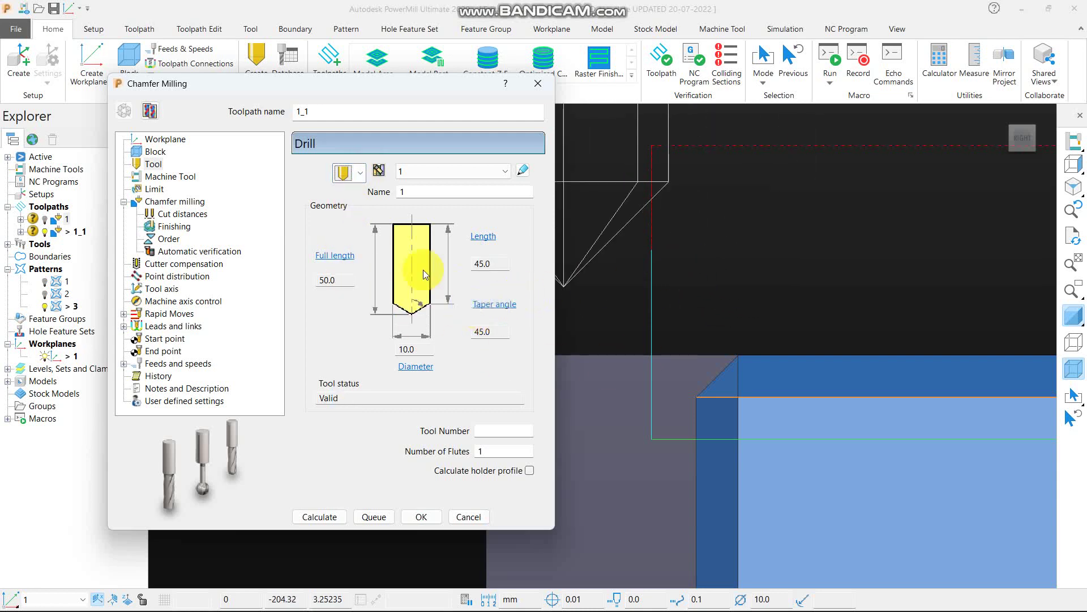
# Switch to the 1.jpg diagram and add yellow marks for the gap beside the tool's edge and around the words "axial depth".
pyautogui.moveTo(502, 607)
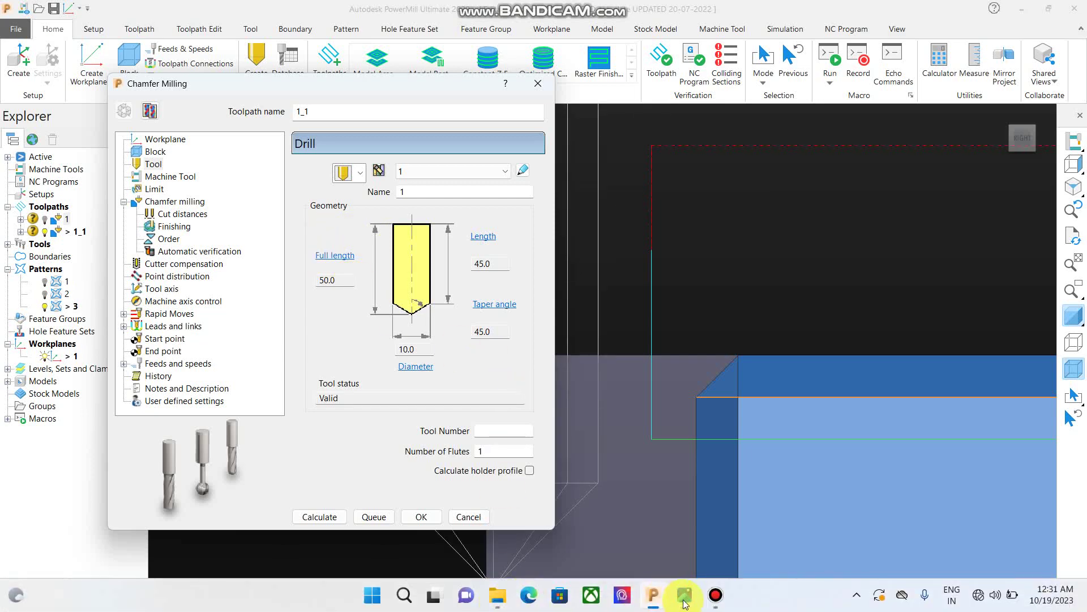
pyautogui.moveTo(689, 601)
pyautogui.click(651, 540)
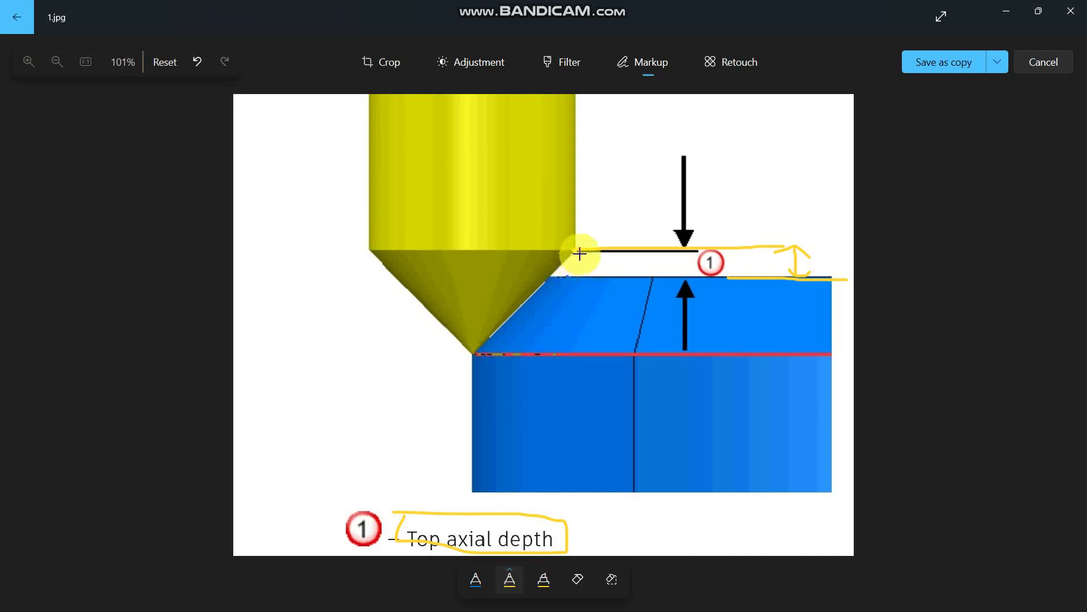
pyautogui.moveTo(575, 272)
pyautogui.mouseDown()
pyautogui.moveTo(620, 264)
pyautogui.moveTo(605, 279)
pyautogui.mouseUp()
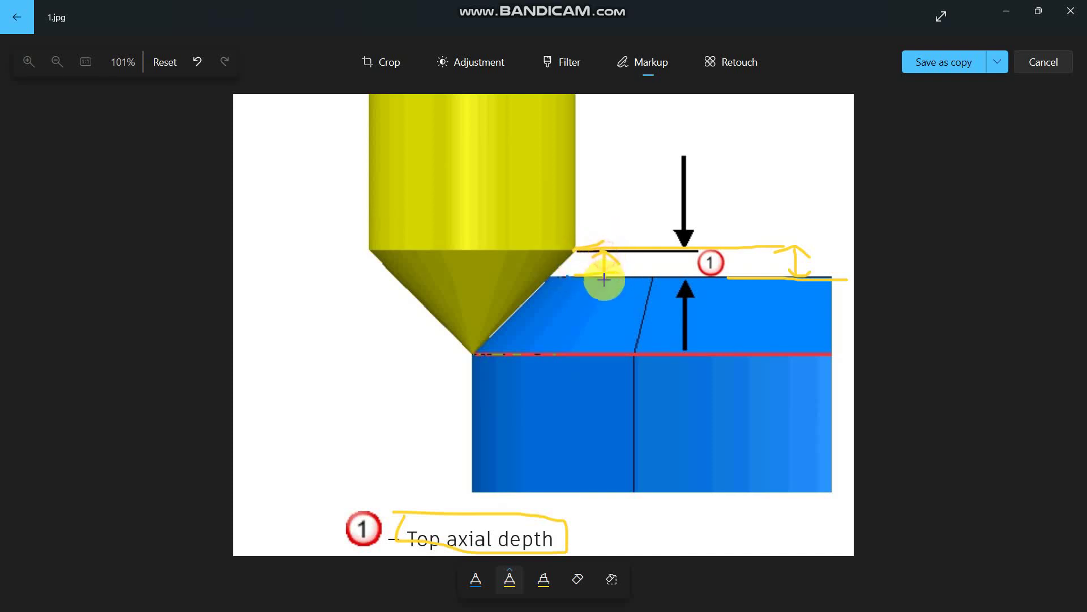
pyautogui.moveTo(463, 525)
pyautogui.mouseDown()
pyautogui.moveTo(504, 520)
pyautogui.moveTo(522, 534)
pyautogui.mouseUp()
pyautogui.click(627, 189)
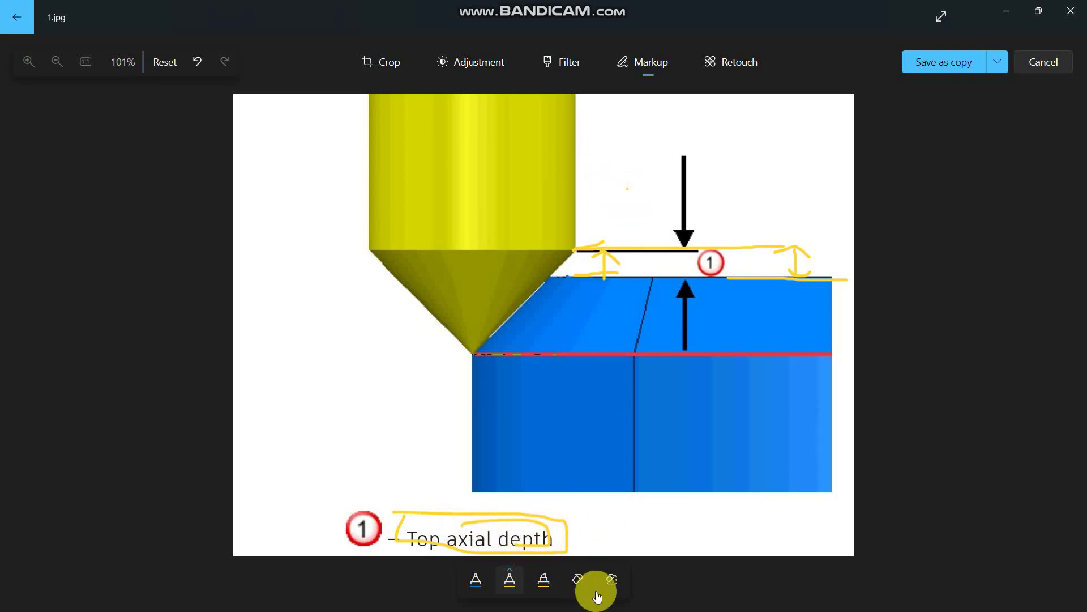
# Put away the 1.jpg diagram and bring up the 2.jpg diagram of the bottom axial depth.
pyautogui.click(1003, 11)
pyautogui.moveTo(684, 595)
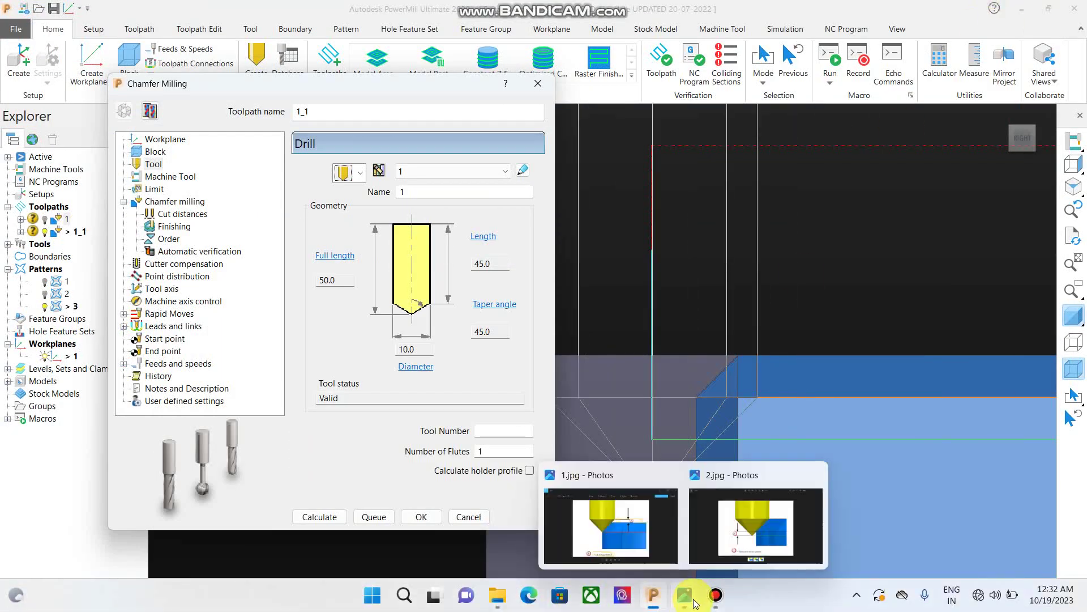
pyautogui.click(735, 555)
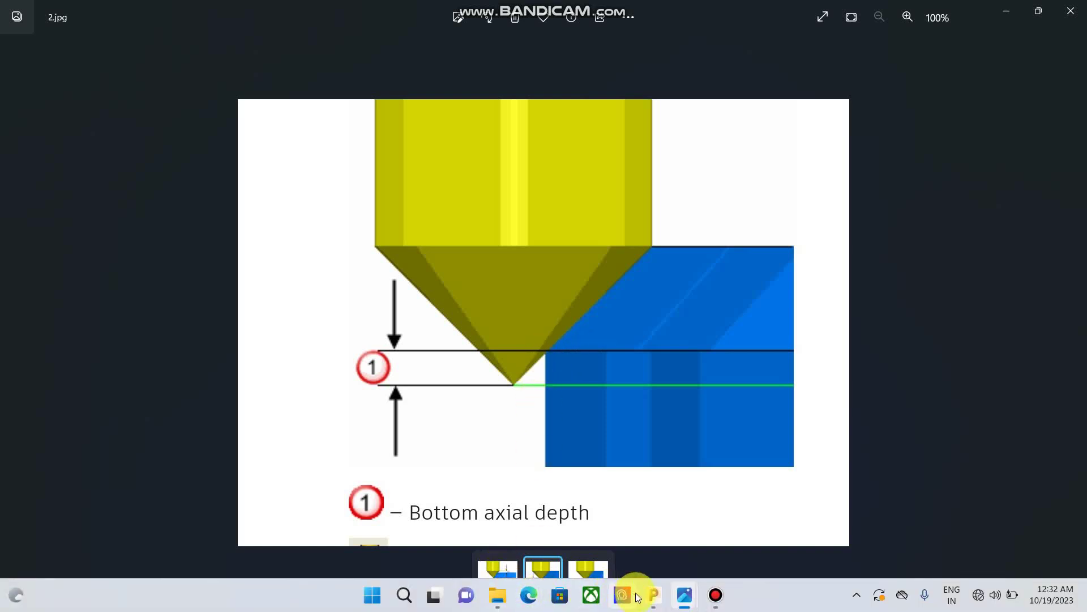
# Return to PowerMill, open the chamfer milling page of toolpath 1_1 and set the tool position to top axial depth with value 1.
pyautogui.click(653, 595)
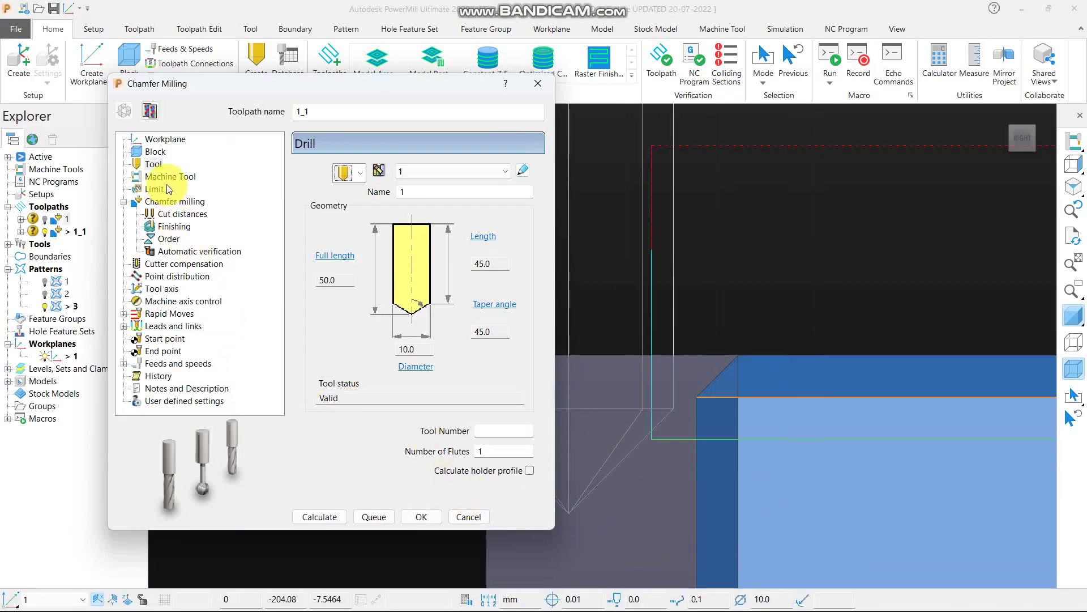
pyautogui.click(170, 203)
pyautogui.moveTo(378, 434); pyautogui.dragTo(337, 437)
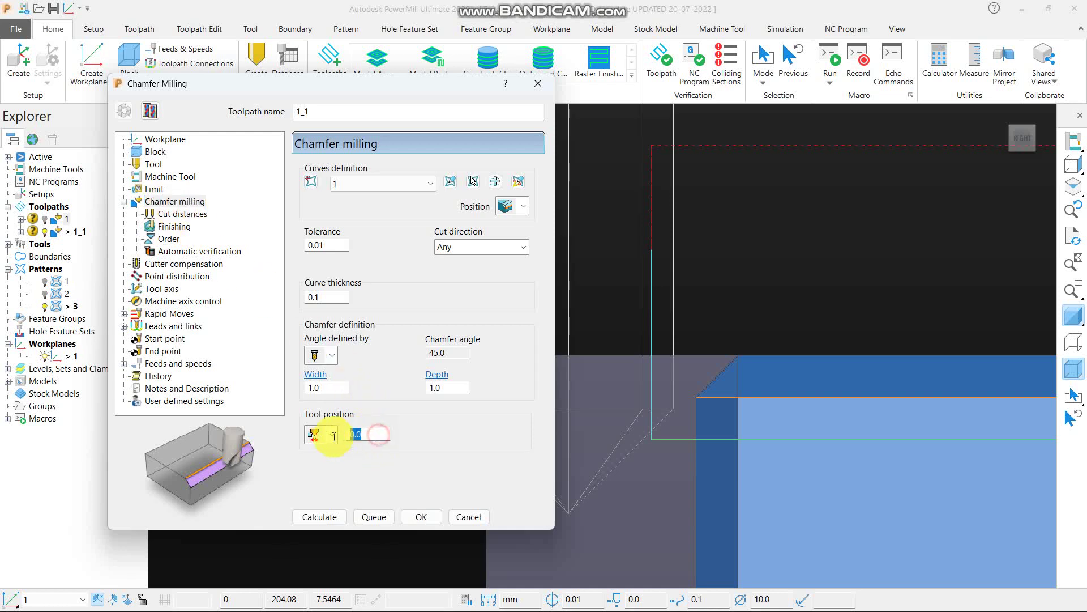
pyautogui.click(333, 435)
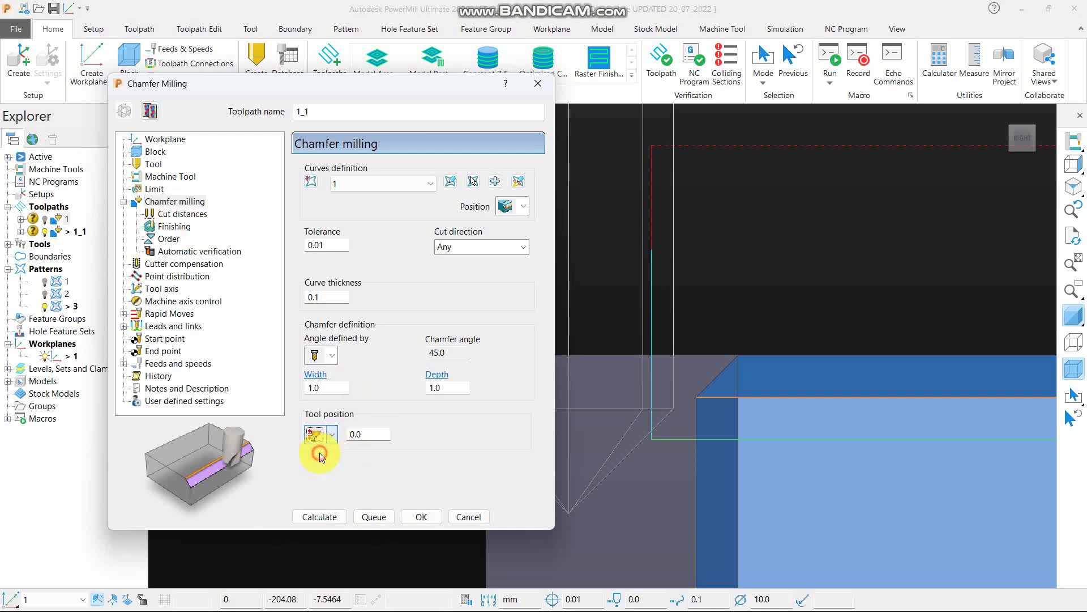
pyautogui.click(766, 355)
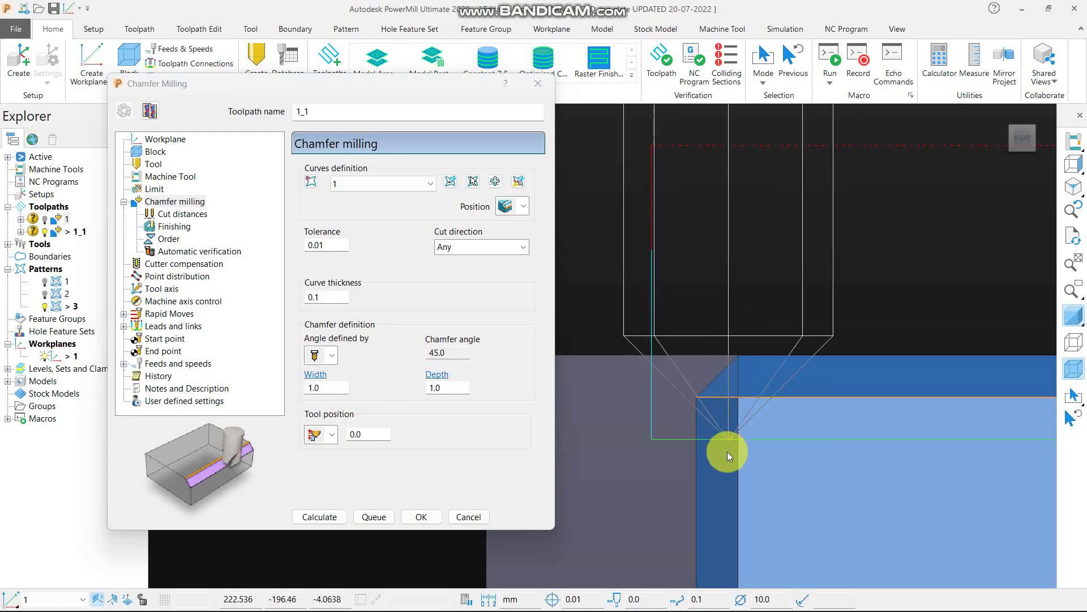
pyautogui.click(373, 439)
pyautogui.write('1')
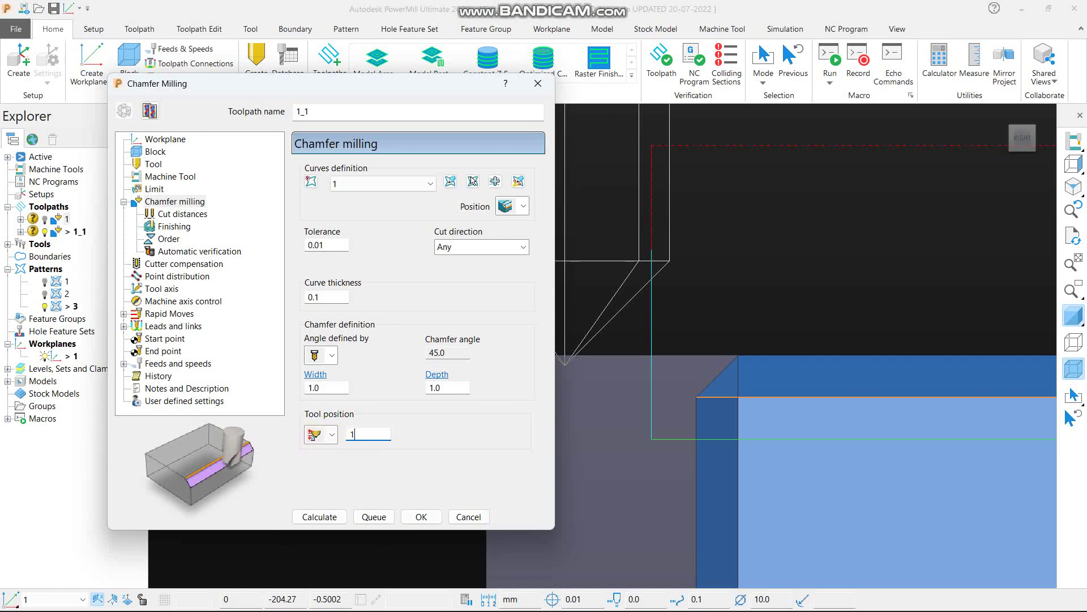
pyautogui.press('Return')
# Change the tool position to bottom axial depth with value 0 and calculate toolpath 1_1.
pyautogui.click(315, 468)
pyautogui.click(373, 434)
pyautogui.click(300, 520)
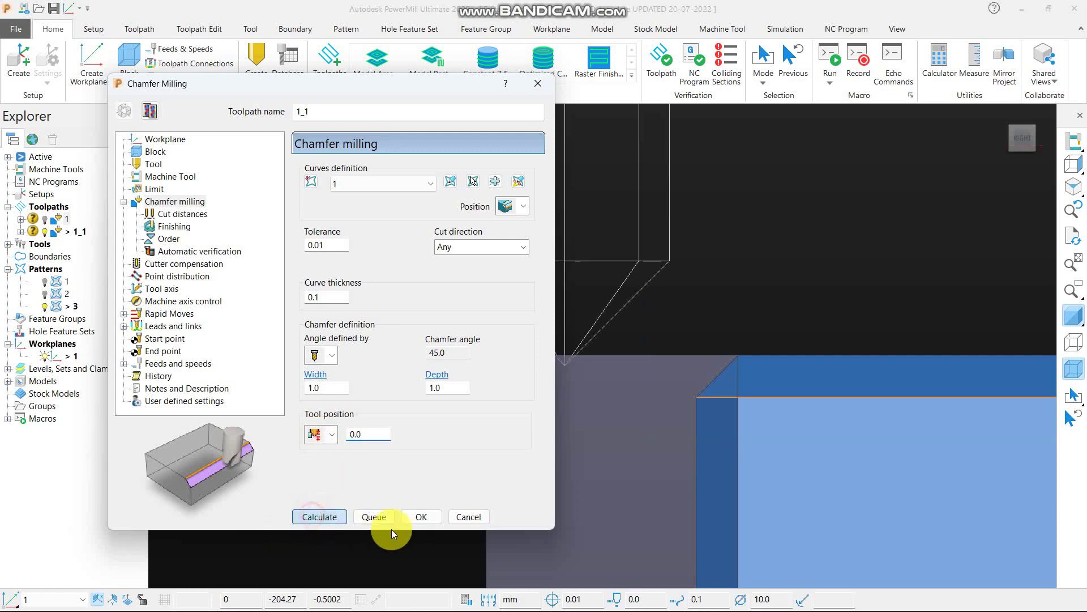
pyautogui.scroll(2, 706, 392)
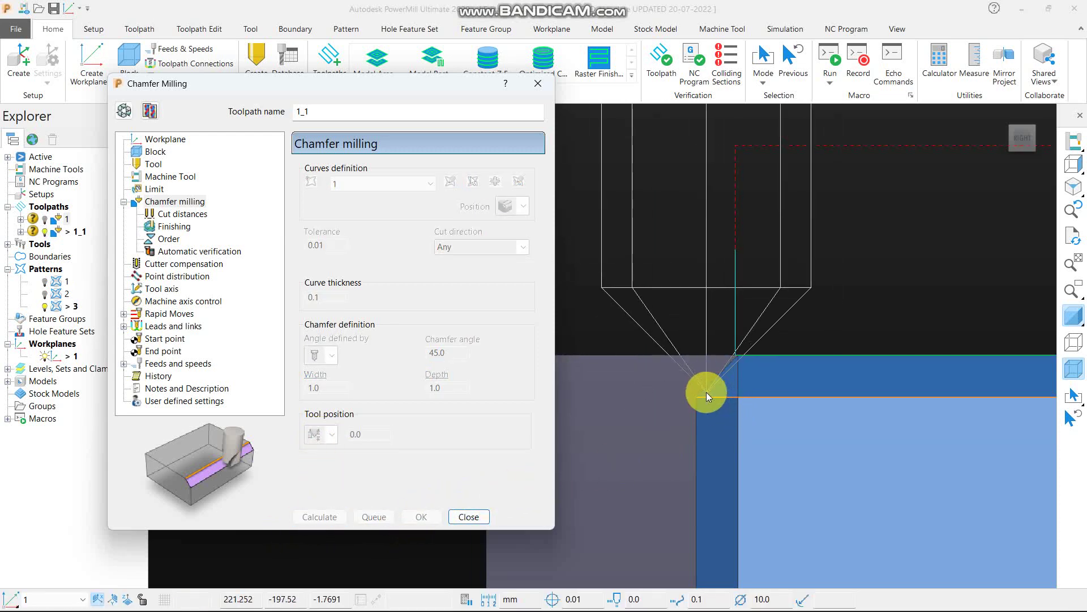
pyautogui.scroll(3, 700, 396)
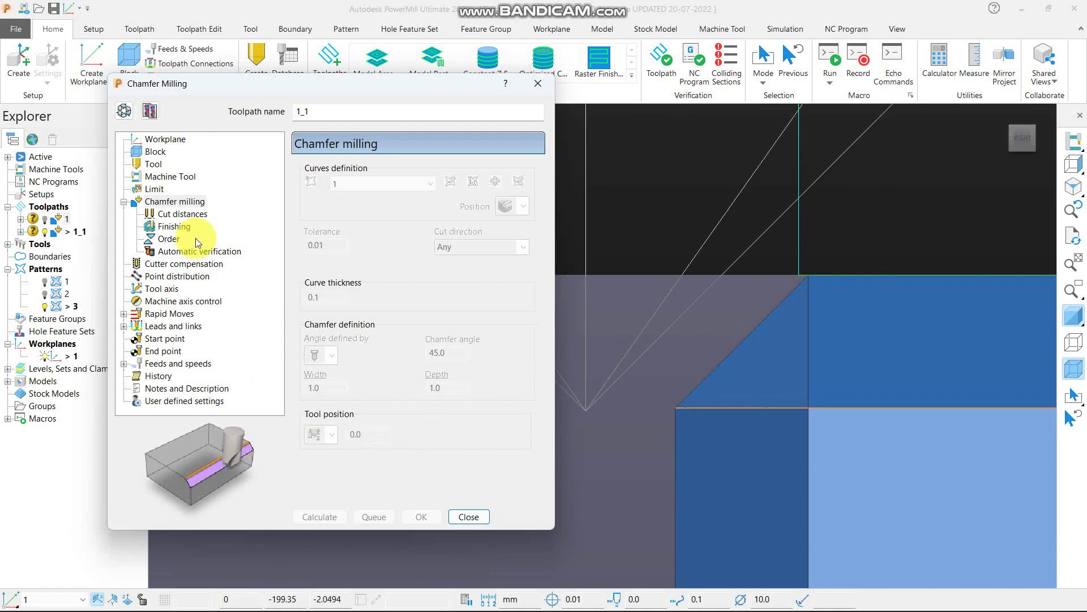
# Reopen toolpath 1_1 for editing, set the bottom axial depth to 1 and recalculate it.
pyautogui.click(132, 111)
pyautogui.click(371, 435)
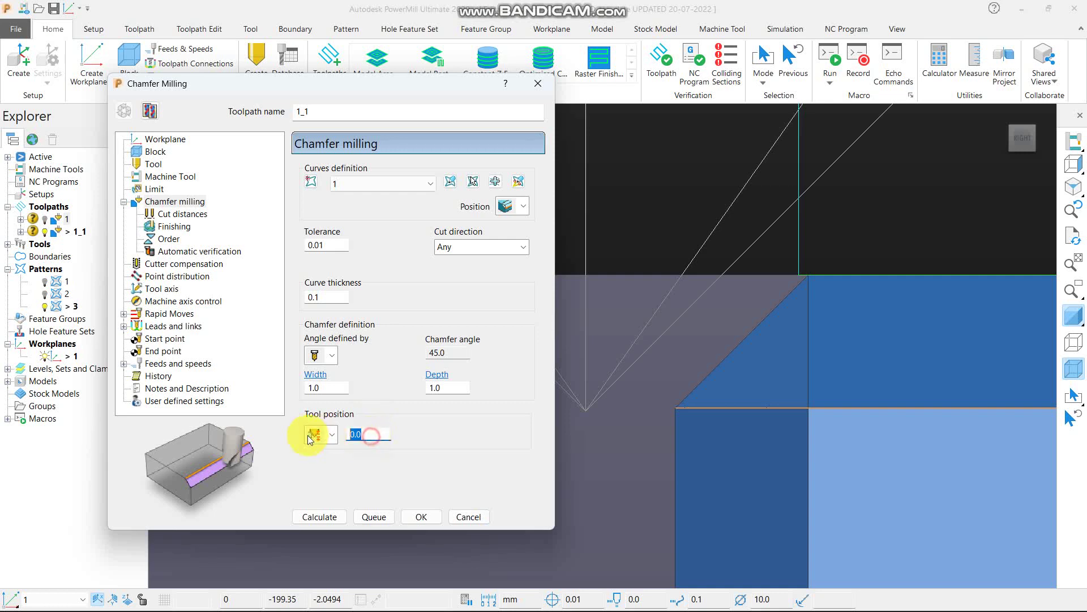
pyautogui.write('1')
pyautogui.click(321, 515)
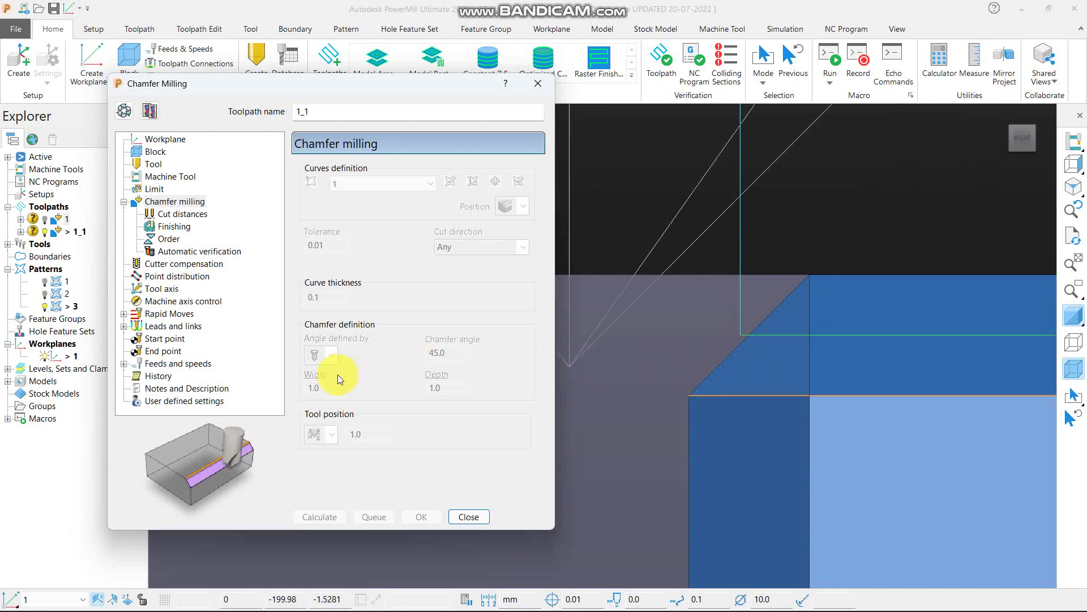
# Reopen toolpath 1_1 for editing and change the tool position back to top axial depth.
pyautogui.click(127, 118)
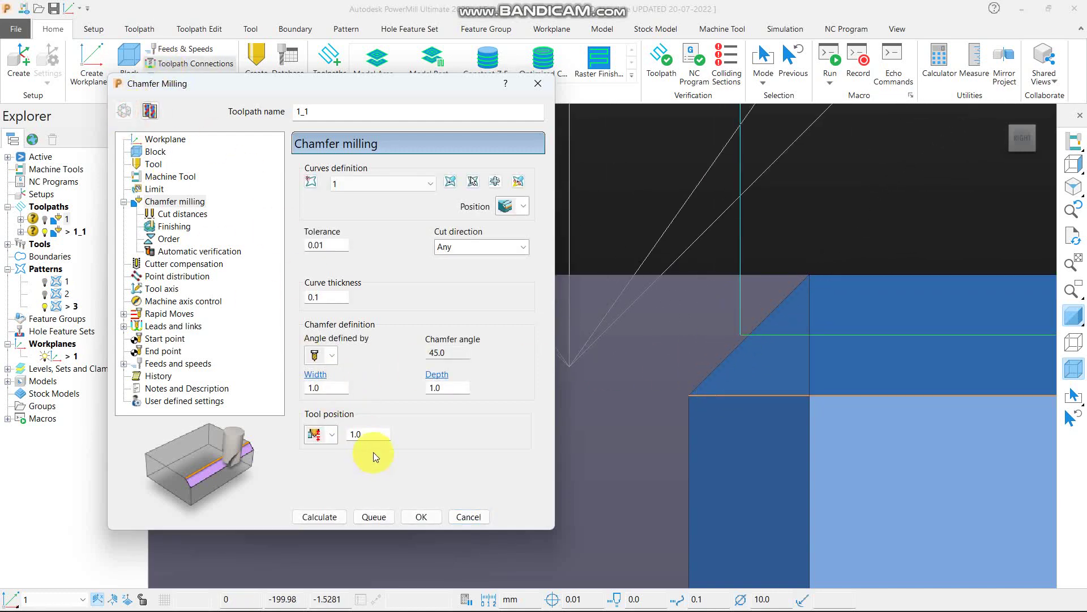
pyautogui.click(332, 434)
pyautogui.click(316, 470)
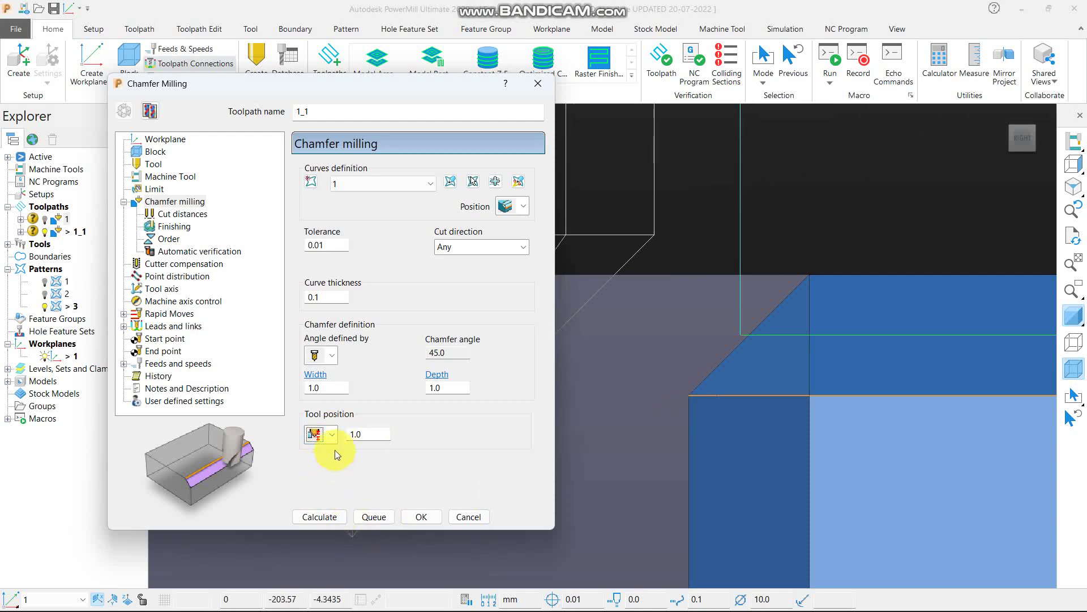
pyautogui.click(314, 453)
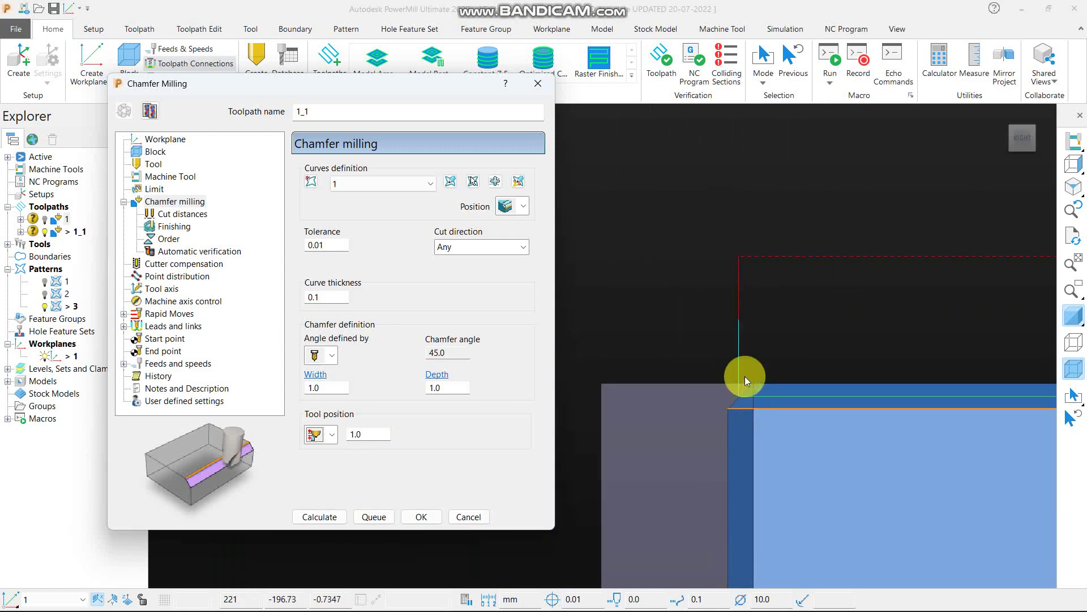
pyautogui.scroll(-5, 687, 284)
pyautogui.moveTo(672, 310); pyautogui.dragTo(718, 368, button='middle')
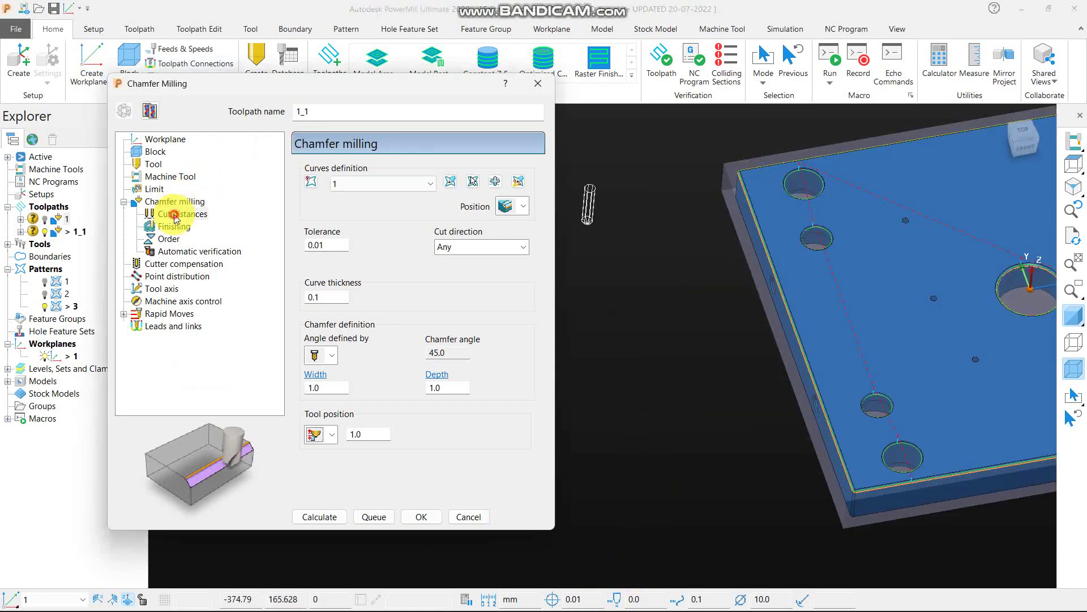
# Choose the first curve position option in the curves definition of the chamfer milling settings.
pyautogui.click(175, 215)
pyautogui.click(170, 202)
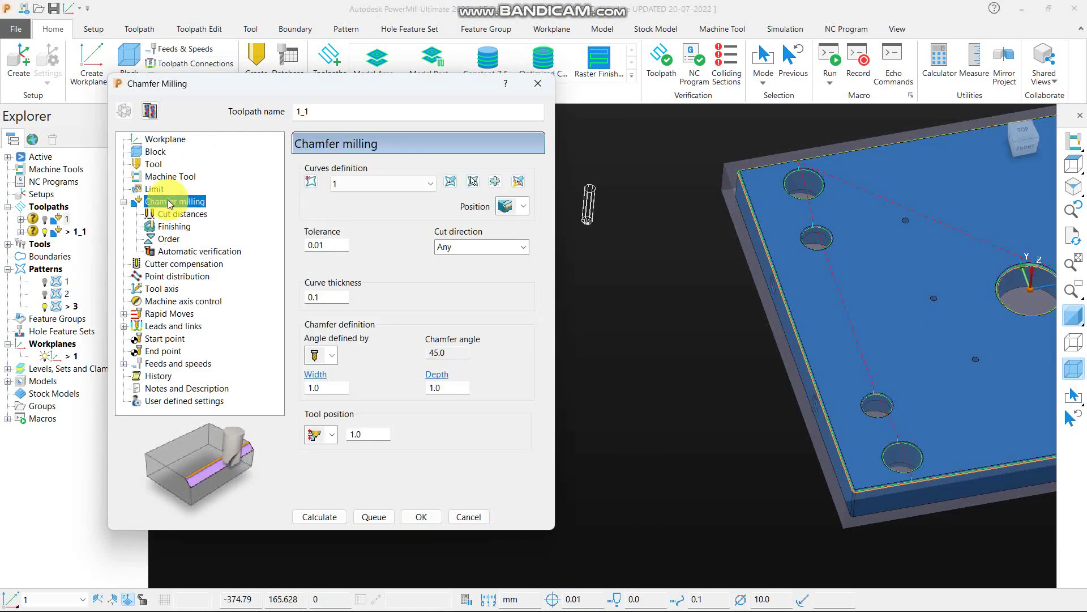
pyautogui.click(524, 207)
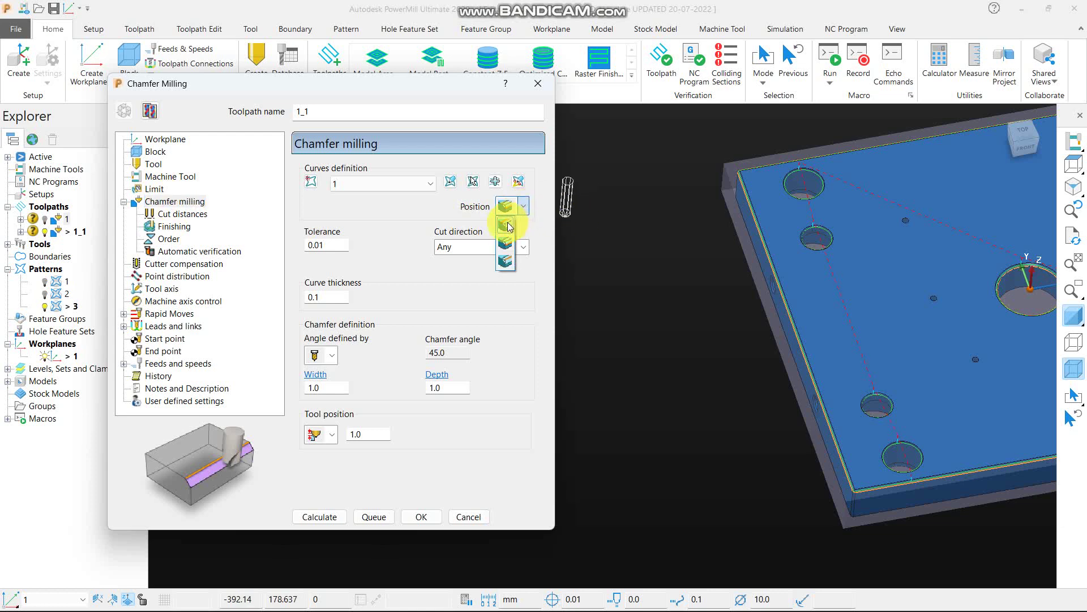
pyautogui.click(508, 227)
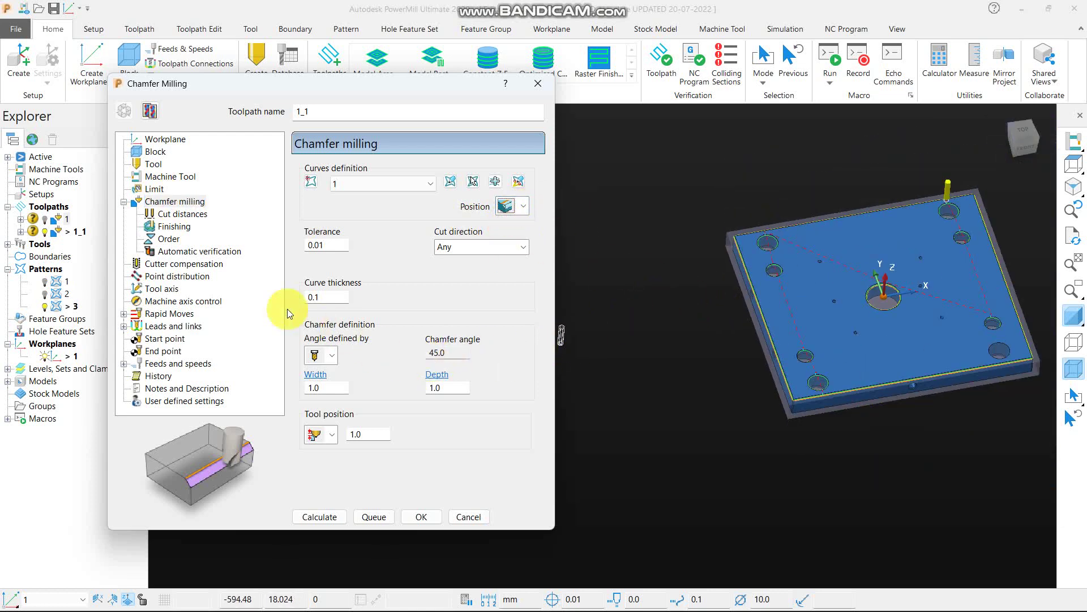
# Open the cut distances settings and examine the plate's chamfered edge from the front view.
pyautogui.click(183, 214)
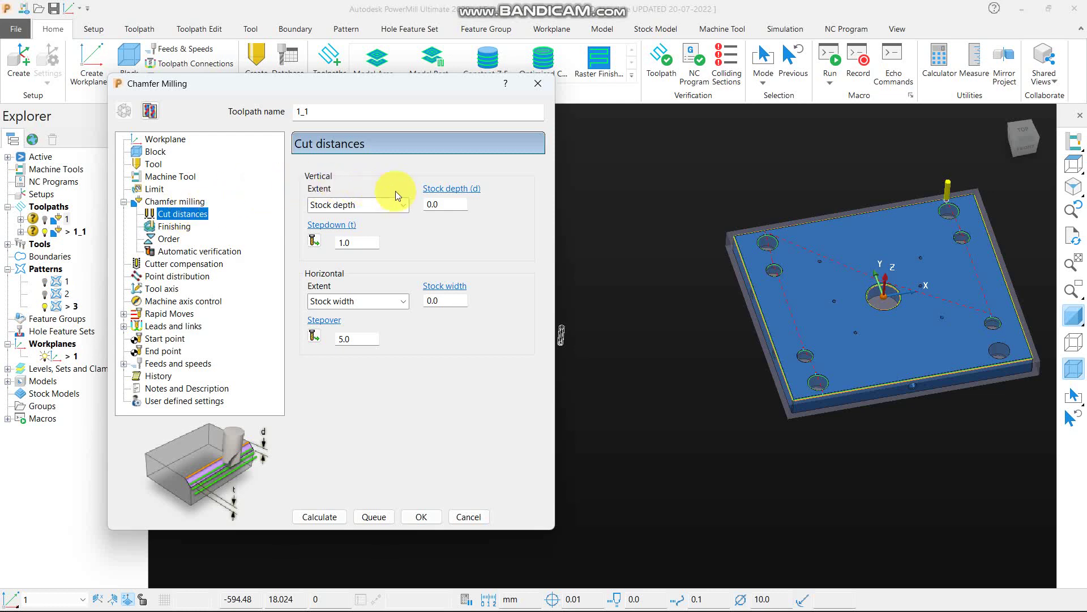
pyautogui.moveTo(714, 306); pyautogui.dragTo(674, 252, button='middle')
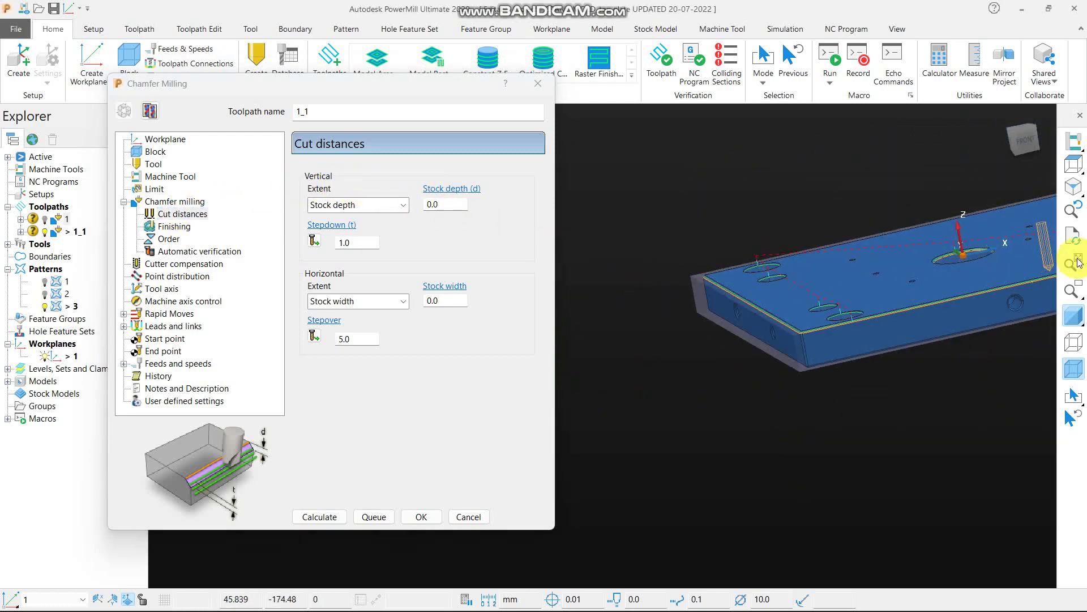
pyautogui.moveTo(1075, 143)
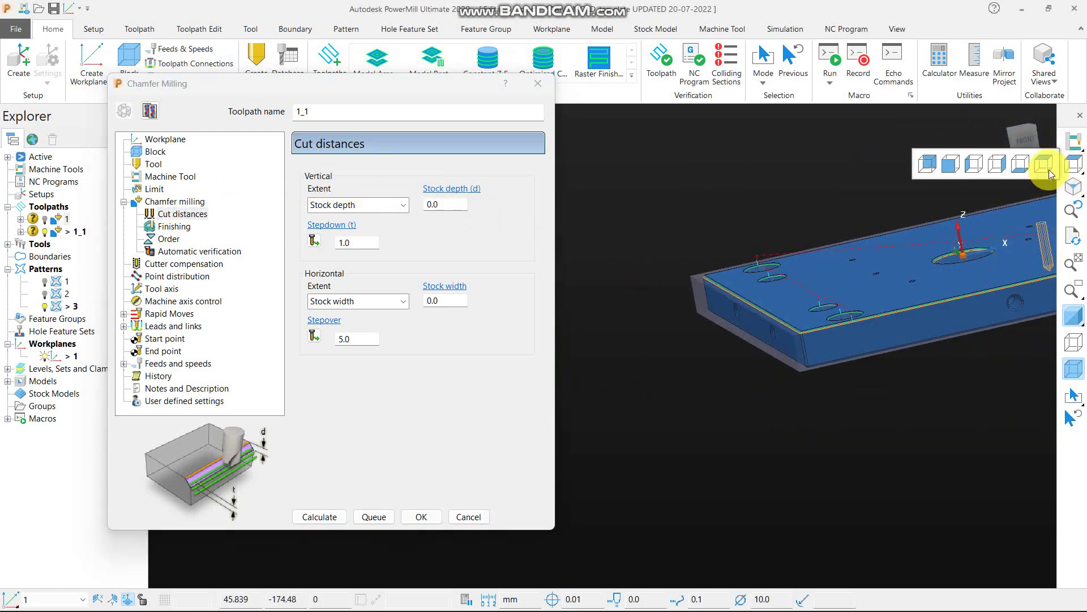
pyautogui.click(957, 164)
pyautogui.scroll(-3, 715, 351)
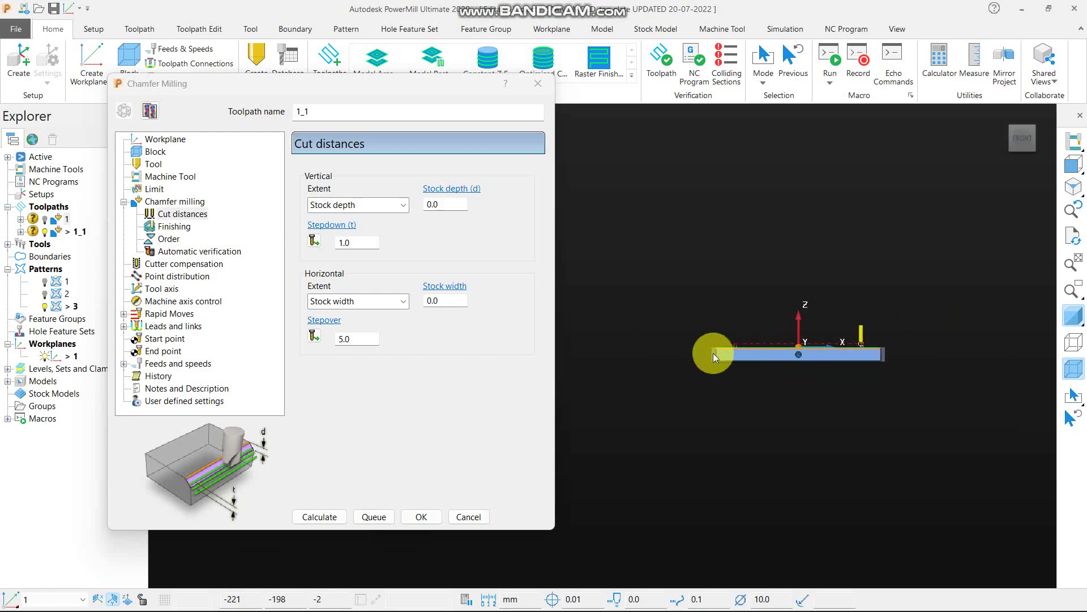
pyautogui.scroll(12, 716, 345)
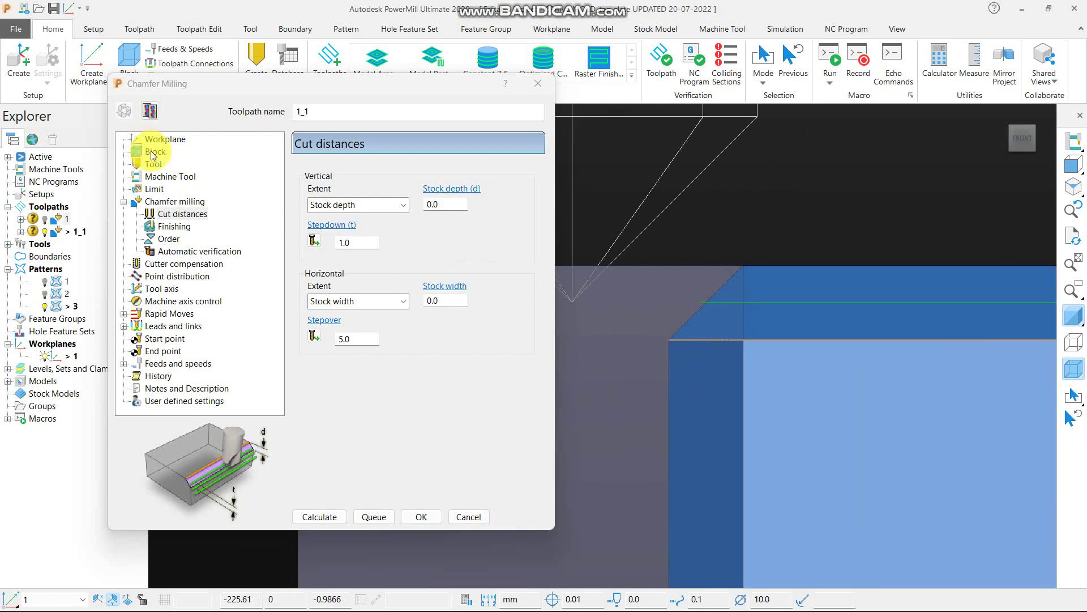
# Select pattern 1 as the chamfer milling curve and activate pattern 1 in the model.
pyautogui.click(167, 201)
pyautogui.click(388, 183)
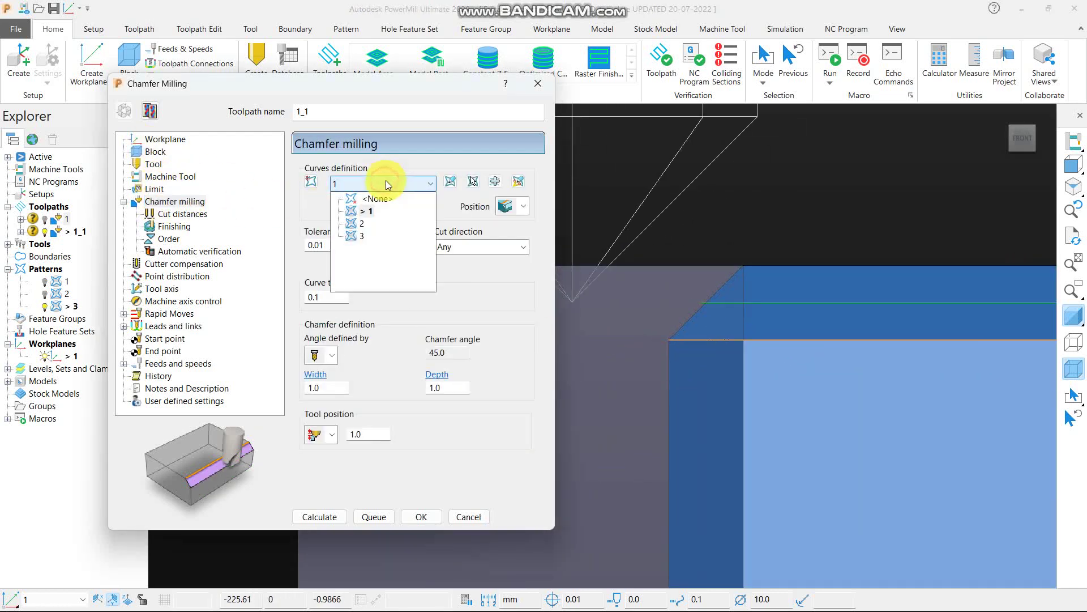
pyautogui.click(366, 216)
pyautogui.rightClick(56, 281)
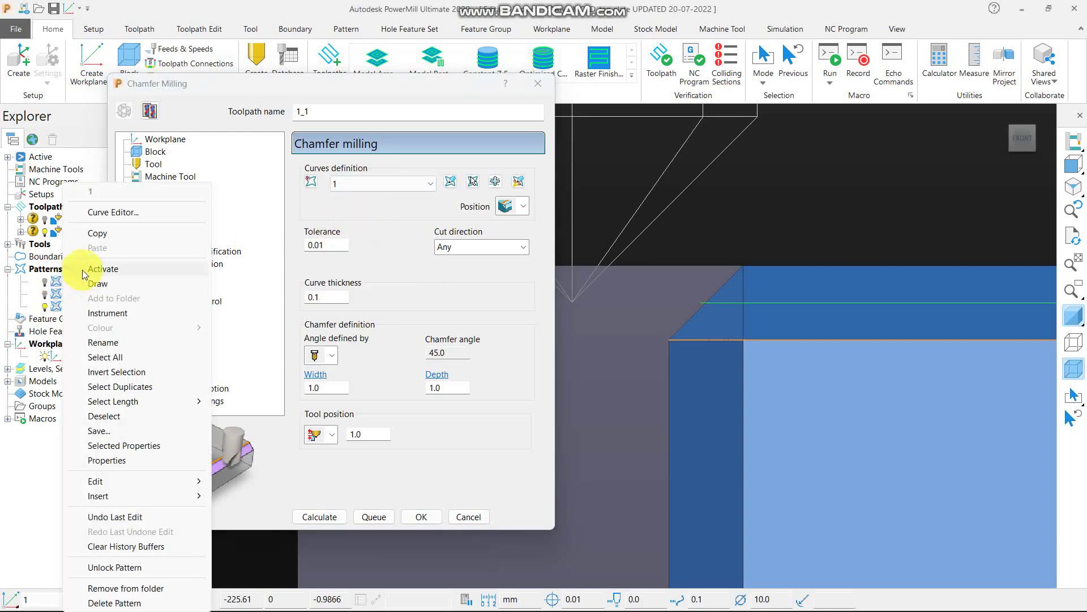
pyautogui.click(98, 274)
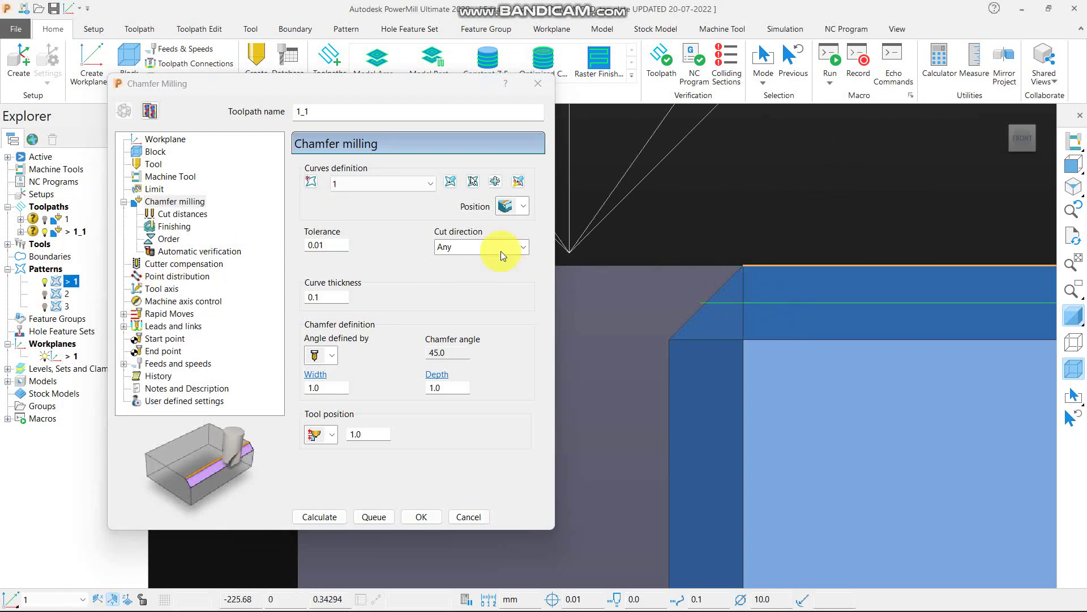
pyautogui.scroll(4, 693, 278)
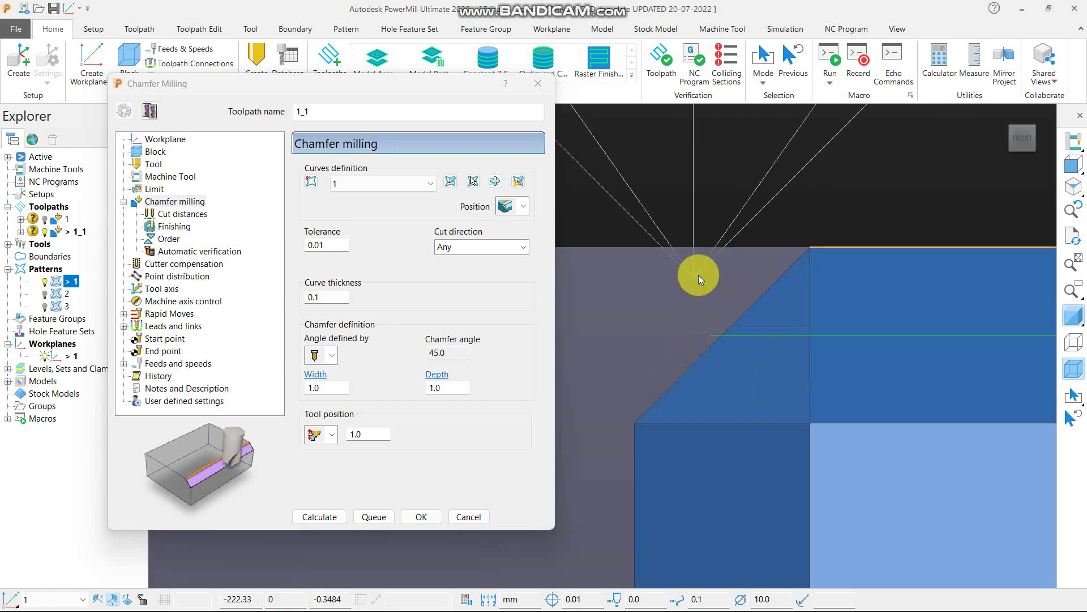
# Set the vertical stock depth to 2 and the stepdown to 0.2 in the cut distances, and calculate the toolpath.
pyautogui.click(187, 214)
pyautogui.scroll(-2, 741, 263)
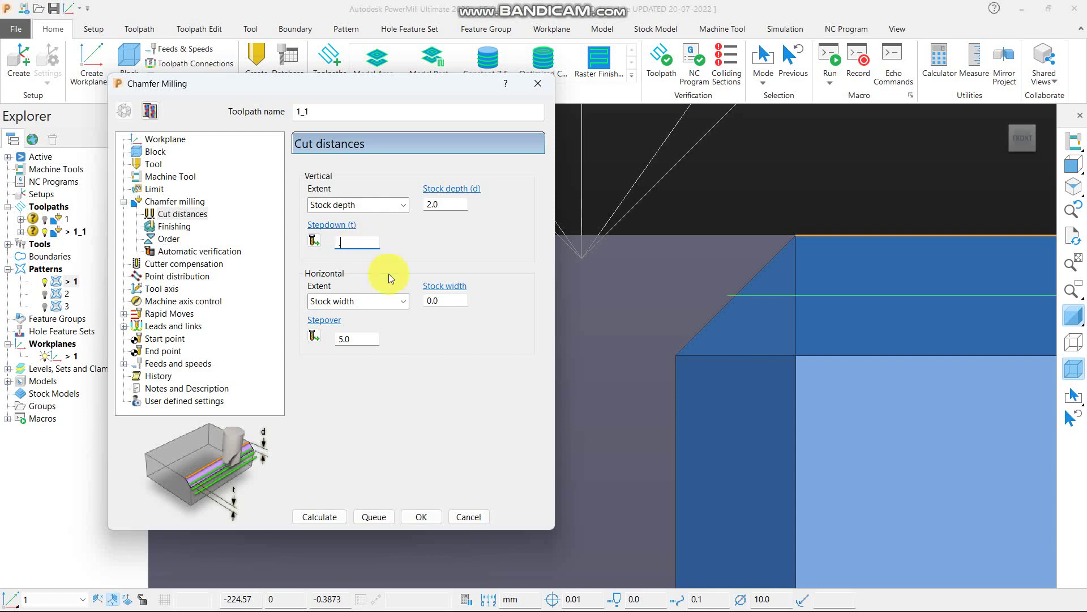
pyautogui.write('2')
pyautogui.click(334, 516)
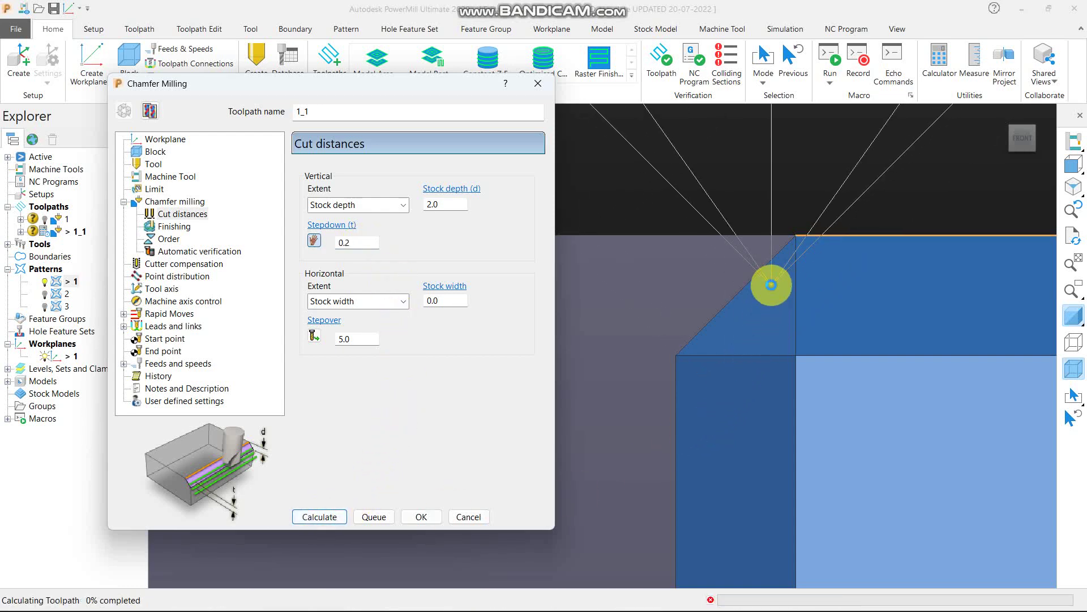
pyautogui.scroll(-3, 803, 283)
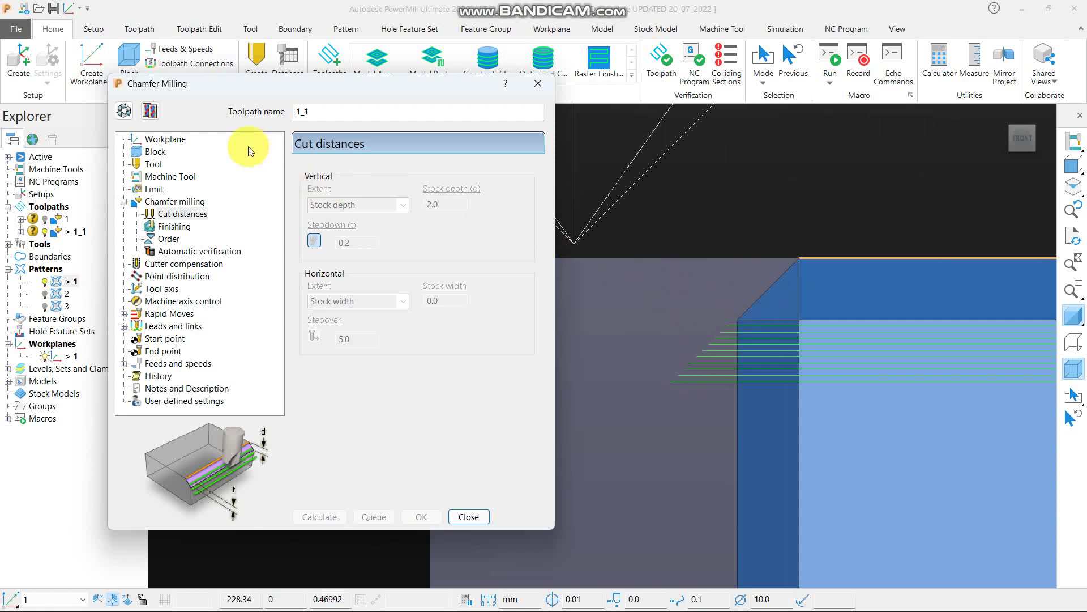
# Reopen toolpath 1_1 for editing, set the top axial depth to 0 and recalculate it.
pyautogui.click(131, 118)
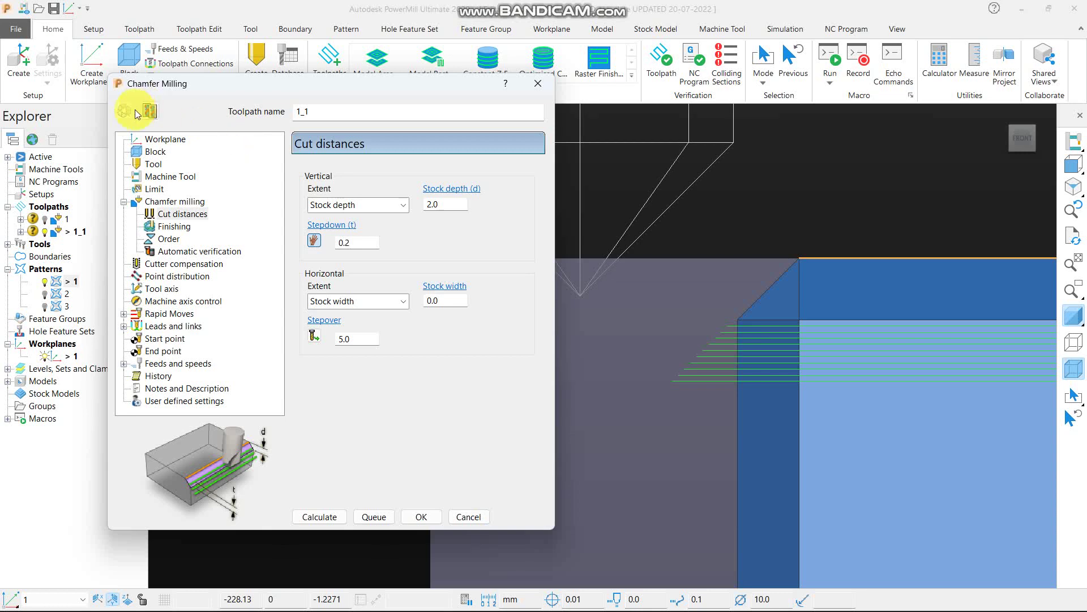
pyautogui.click(170, 202)
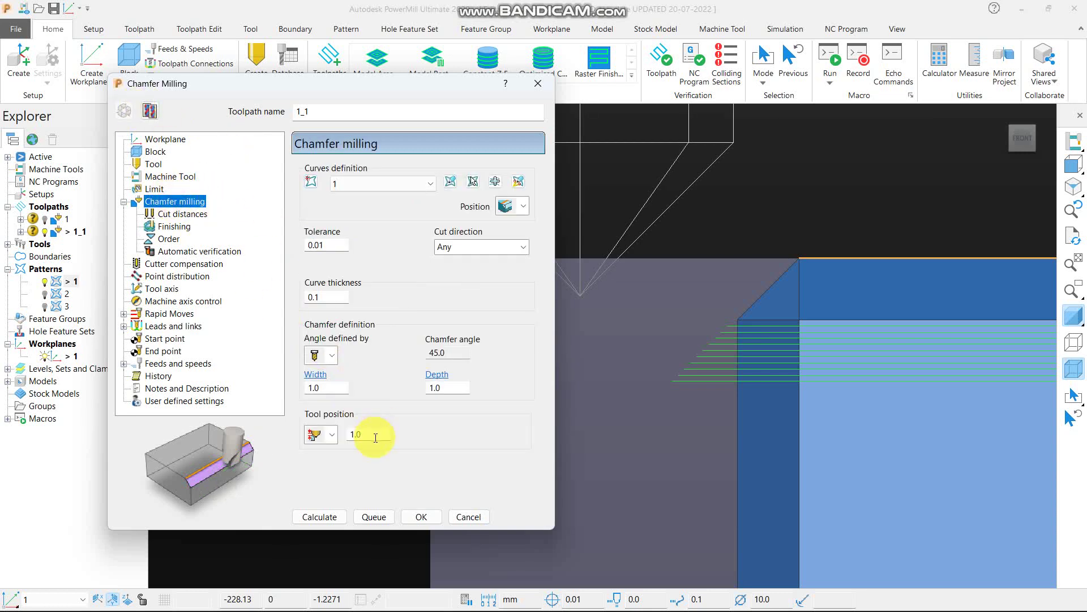
pyautogui.click(323, 438)
pyautogui.click(316, 453)
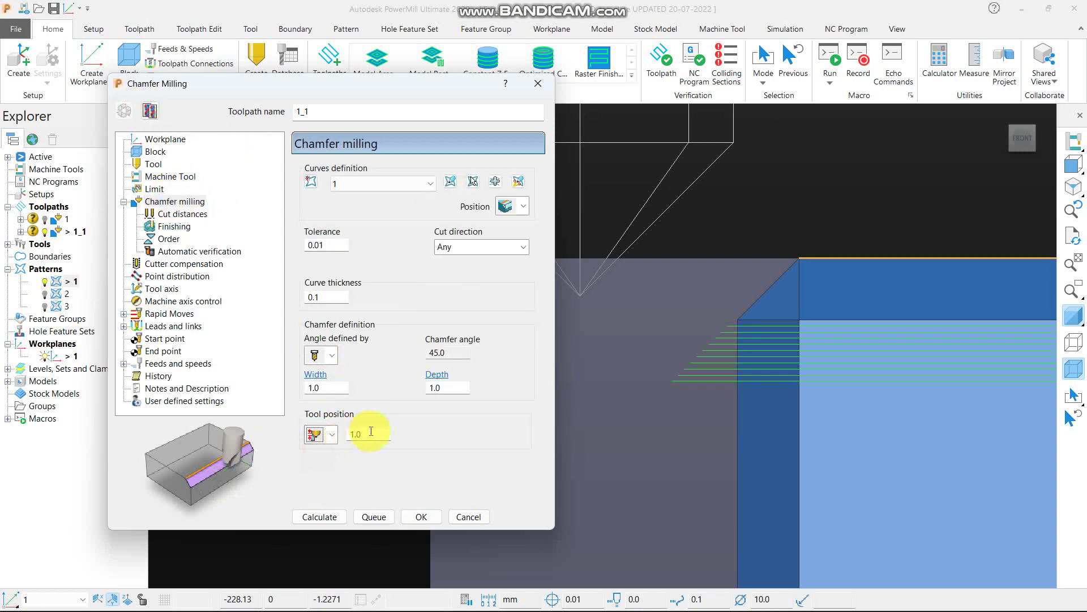
pyautogui.click(371, 435)
pyautogui.write('0')
pyautogui.click(675, 219)
pyautogui.click(320, 516)
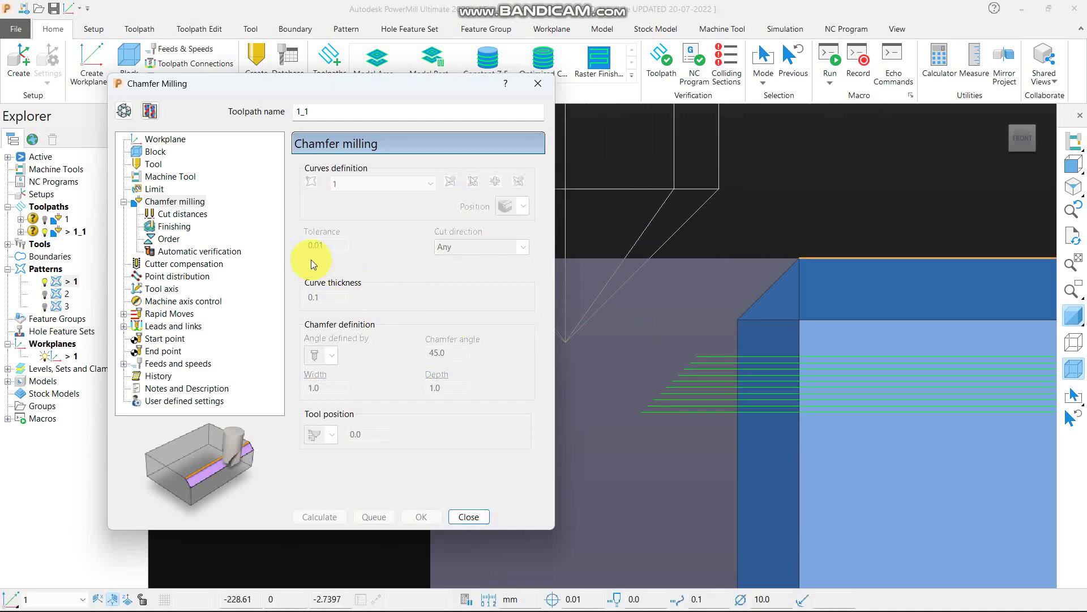
# Reopen toolpath 1_1 for editing, set the chamfer width and depth to 0.6, recalculate it and inspect the passes from the front.
pyautogui.click(125, 111)
pyautogui.moveTo(780, 381); pyautogui.dragTo(784, 315, button='middle')
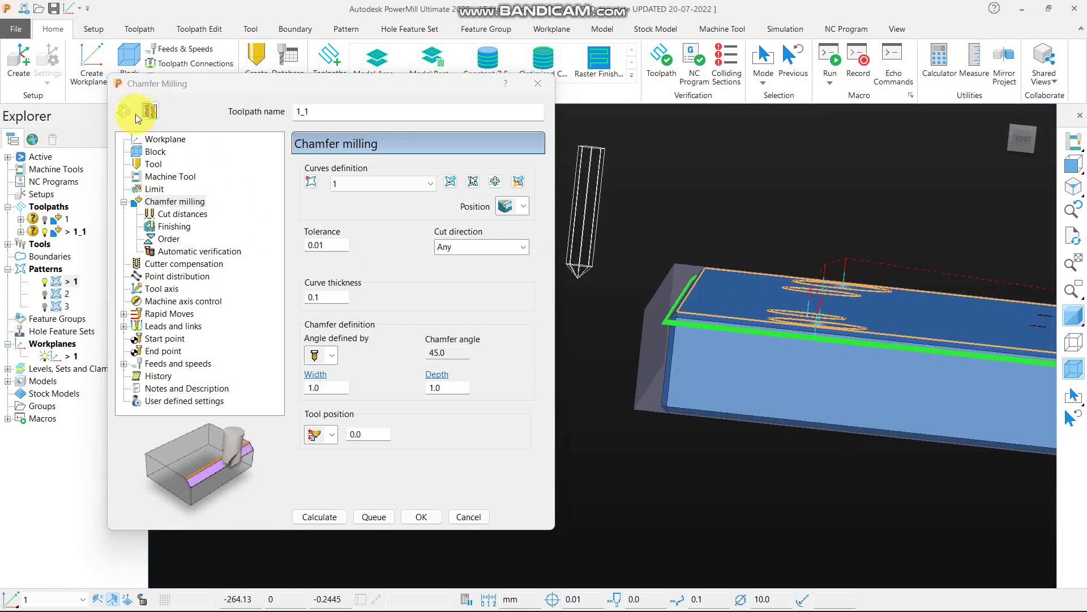
pyautogui.doubleClick(326, 389)
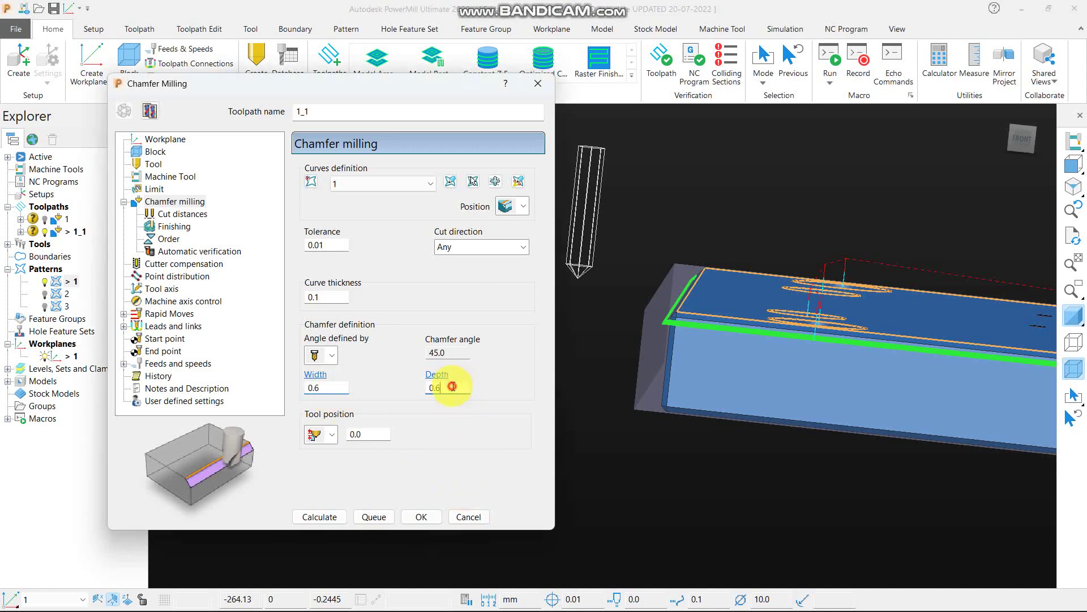
pyautogui.click(317, 518)
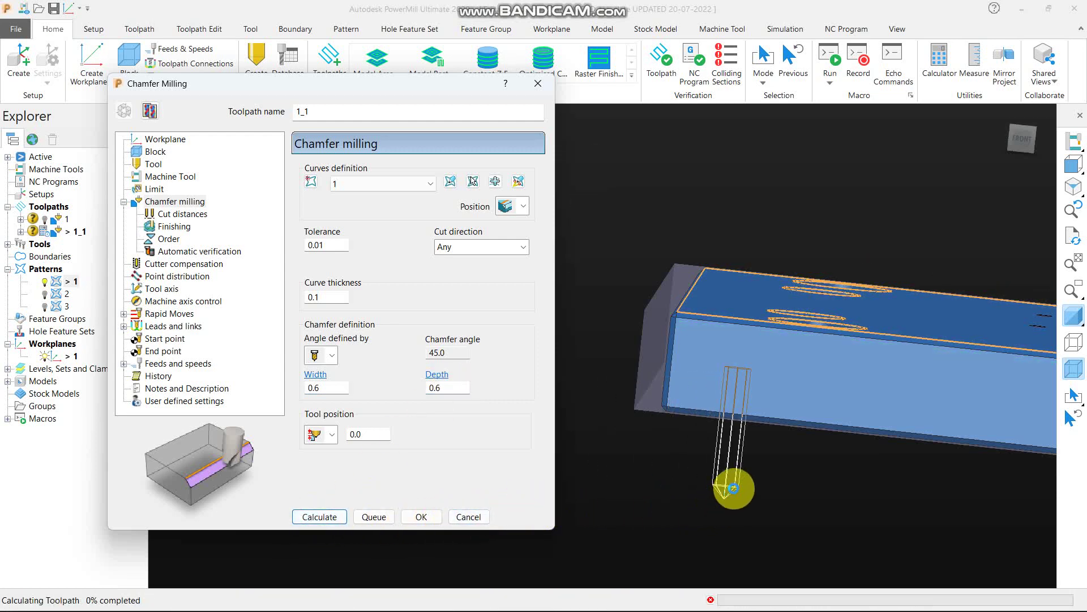
pyautogui.moveTo(736, 349); pyautogui.dragTo(786, 321, button='middle')
pyautogui.click(1072, 163)
pyautogui.scroll(-4, 997, 277)
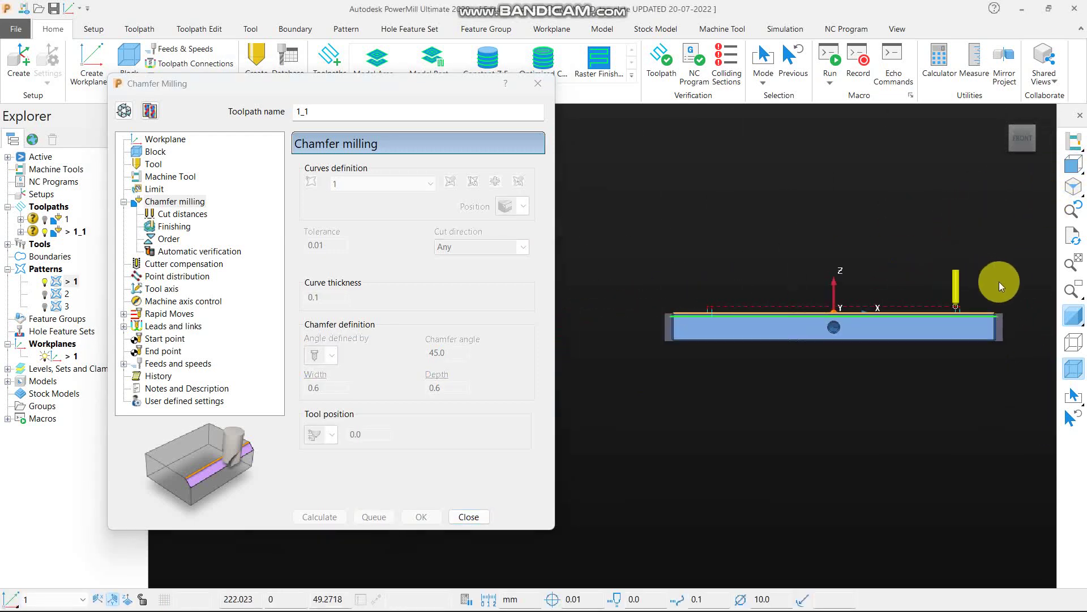
pyautogui.scroll(7, 739, 305)
pyautogui.scroll(3, 634, 393)
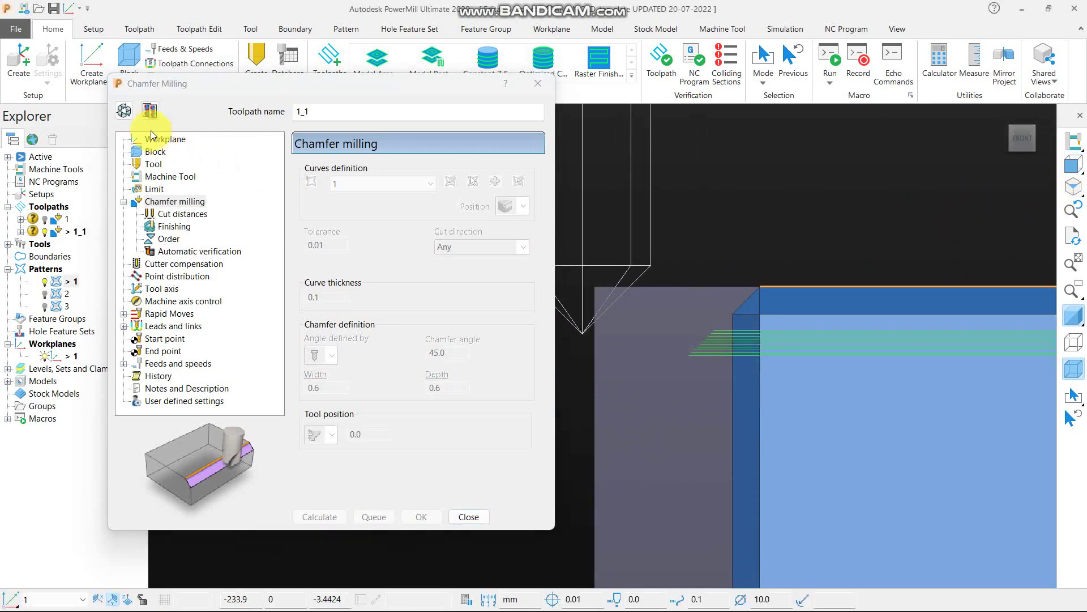
# Reopen toolpath 1_1 for editing, switch its tool position to a different axial depth type and recalculate it.
pyautogui.click(124, 110)
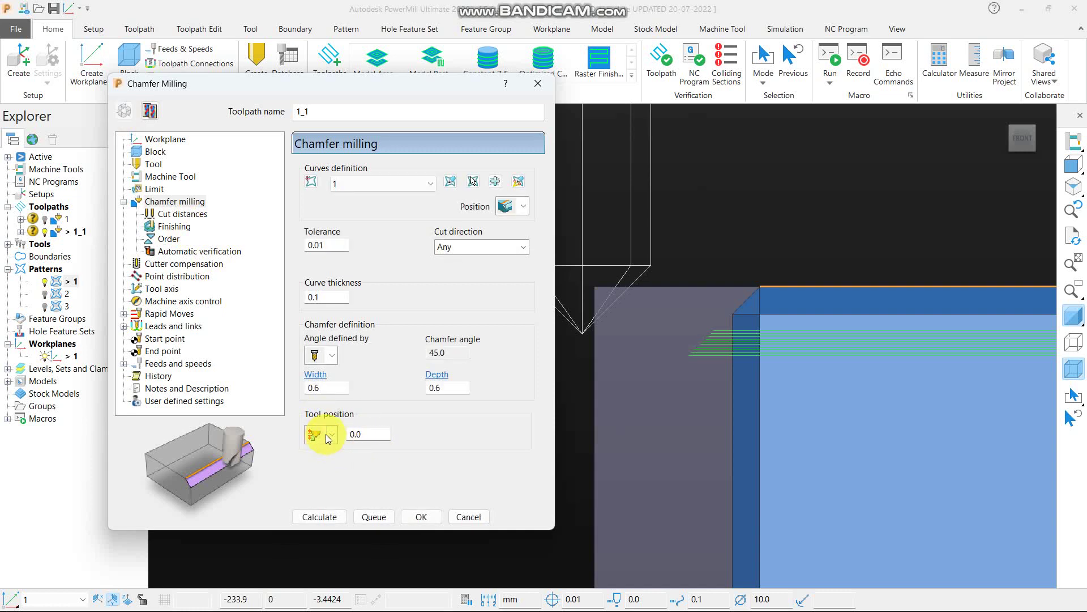
pyautogui.click(315, 473)
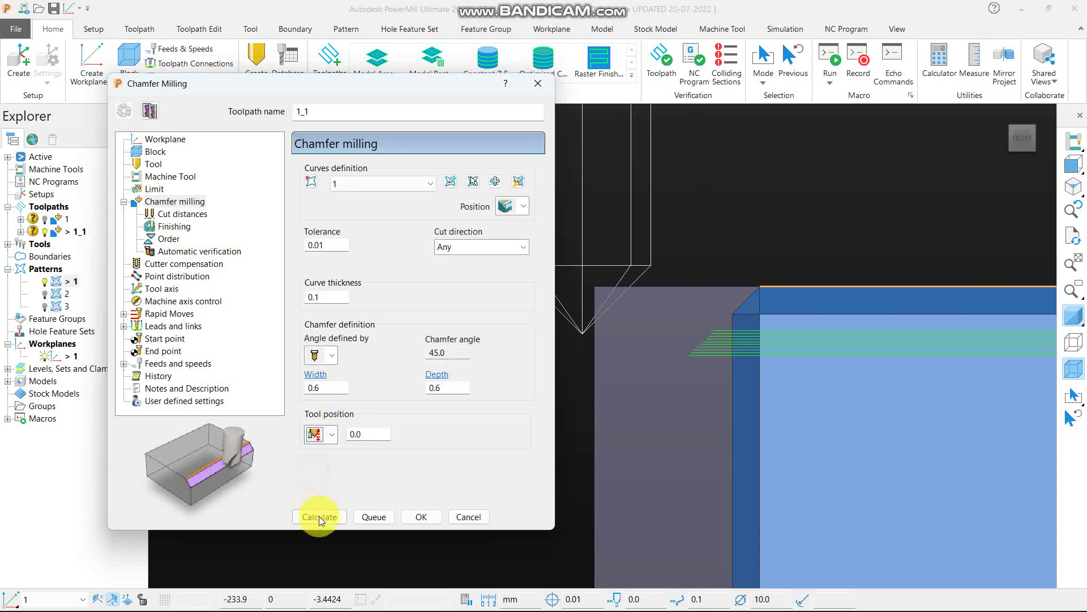
pyautogui.click(318, 517)
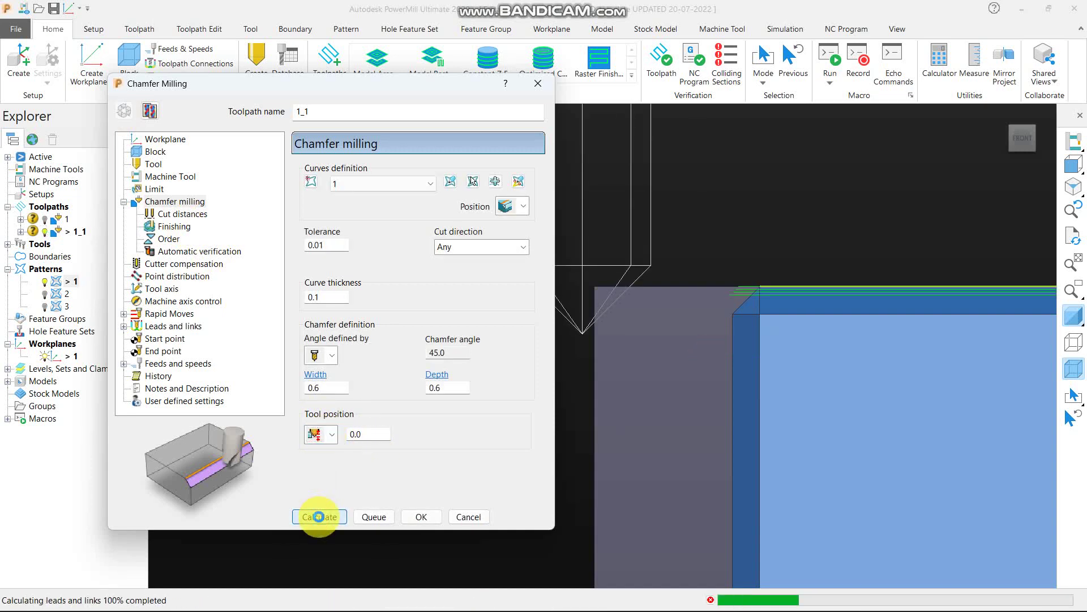
pyautogui.moveTo(573, 449); pyautogui.dragTo(680, 466, button='middle')
pyautogui.scroll(-5, 681, 465)
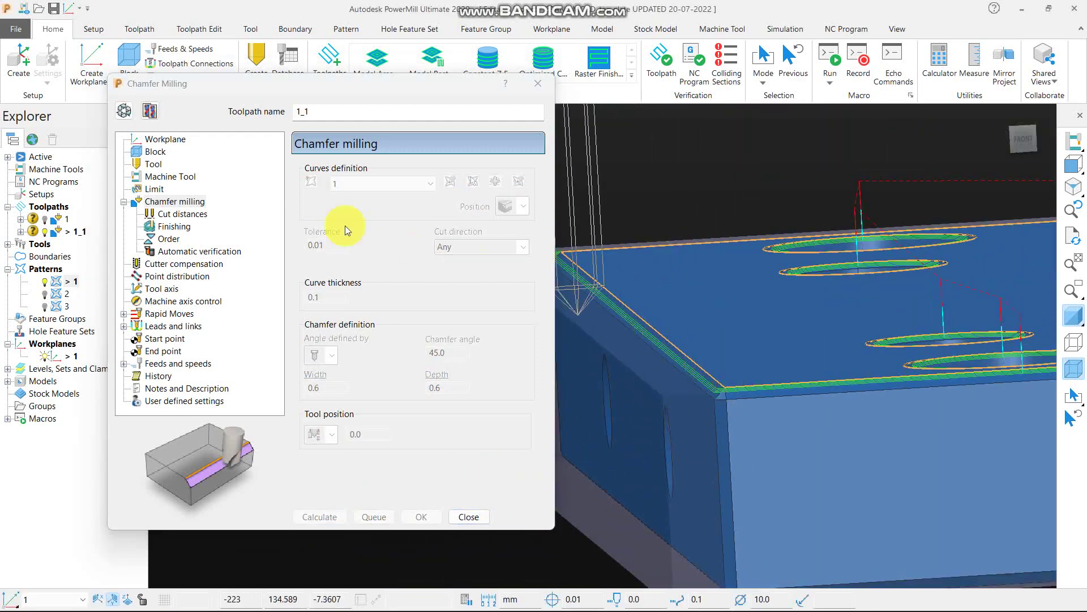
# Make toolpath 1_1 editable again, open its cut distances and examine the vertical passes along the plate's chamfered corner.
pyautogui.click(128, 116)
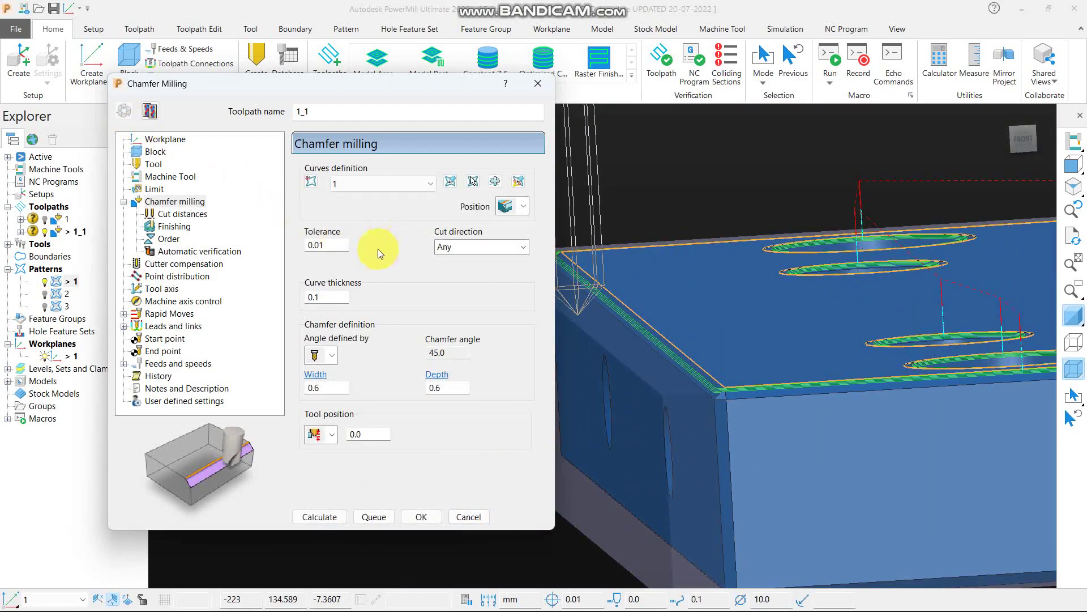
pyautogui.click(178, 215)
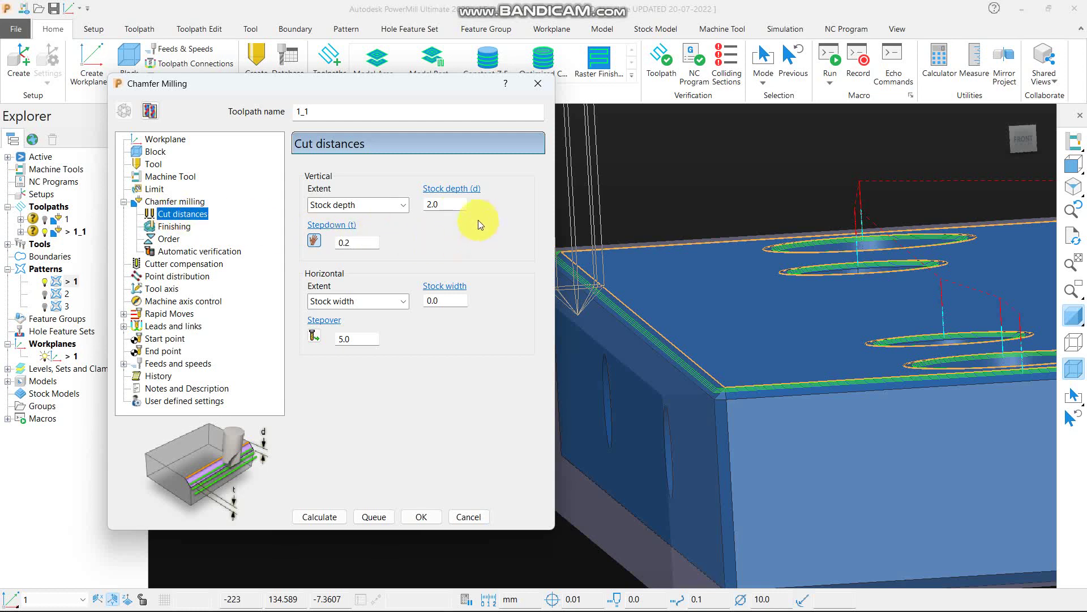
pyautogui.scroll(-3, 740, 343)
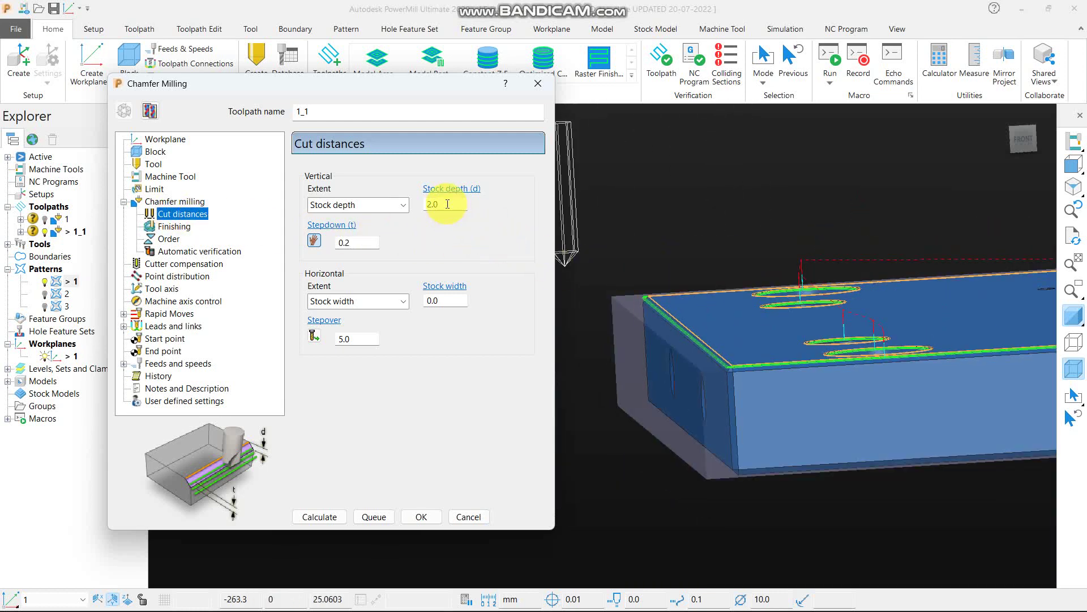
pyautogui.scroll(6, 715, 372)
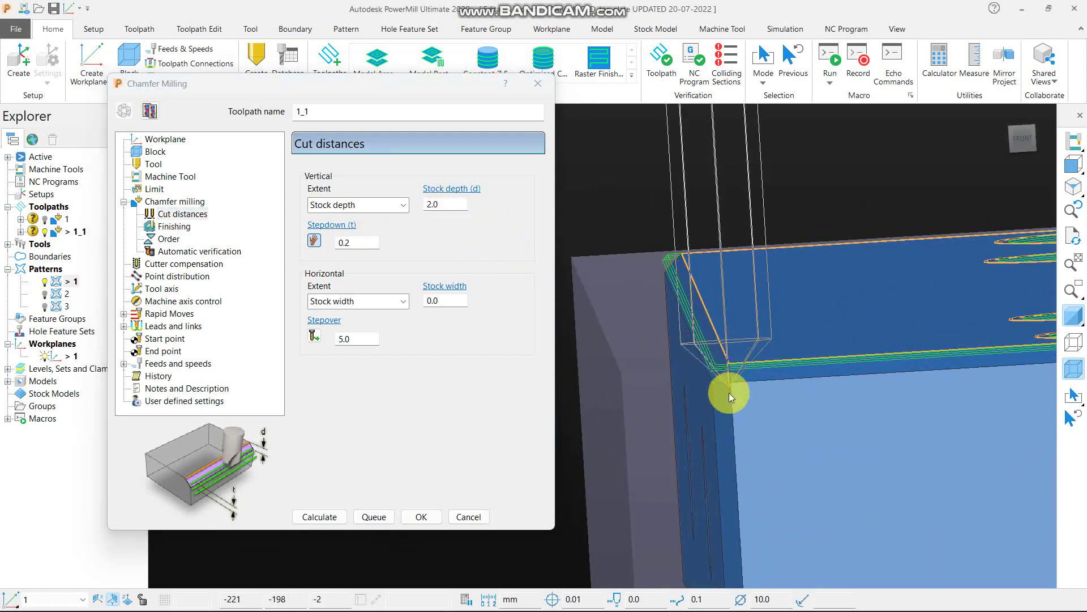
pyautogui.moveTo(714, 375); pyautogui.dragTo(725, 385, button='middle')
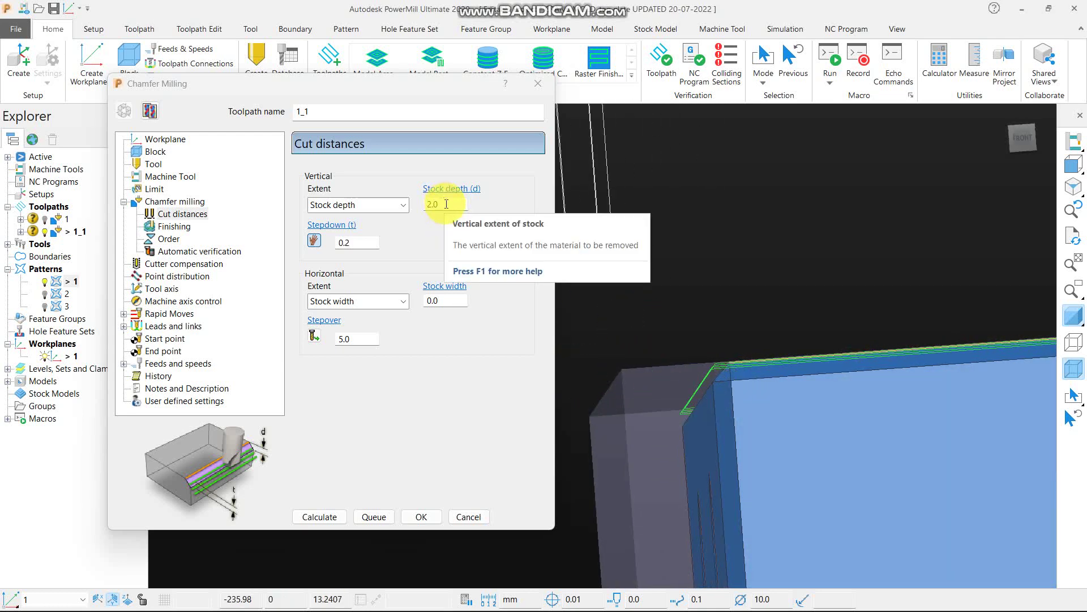
pyautogui.scroll(-3, 743, 343)
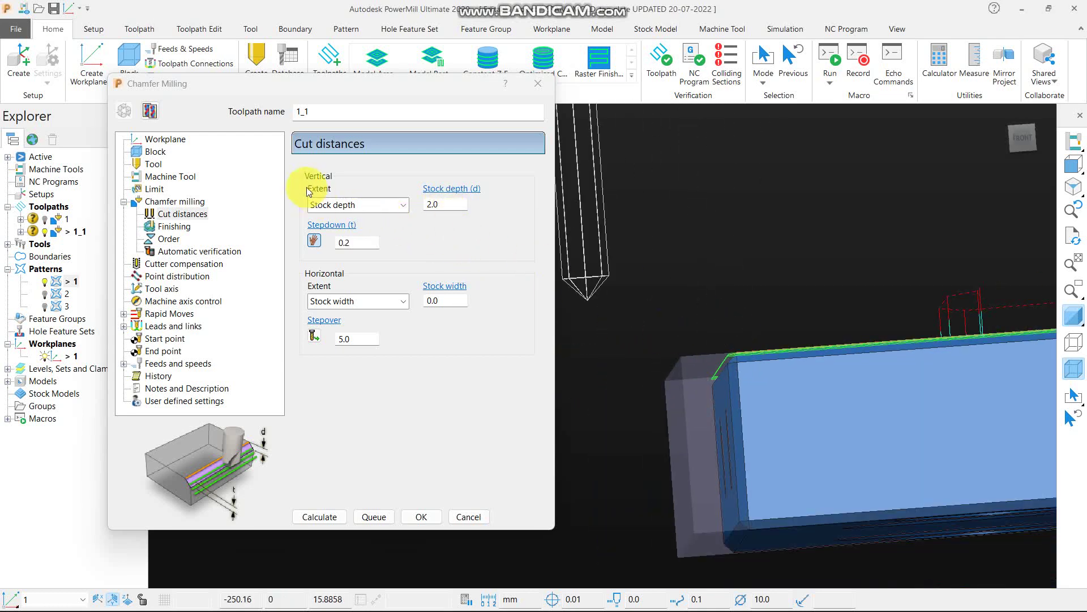
pyautogui.scroll(-3, 704, 437)
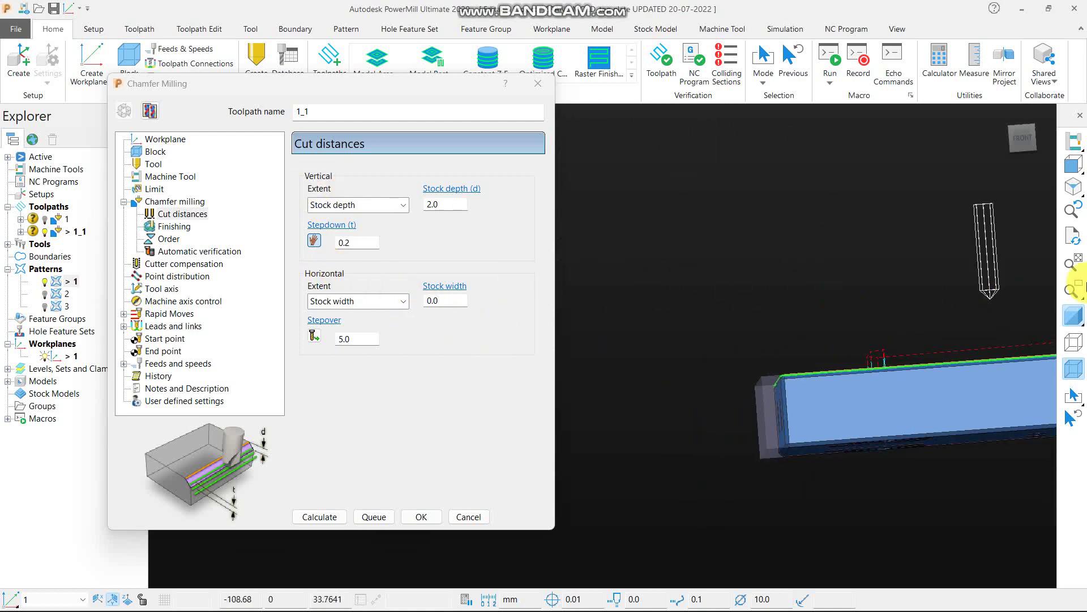
# Set the horizontal stock width to 2 and the stepover to 0.5, calculate the toolpath and inspect the passes at the plate's corner.
pyautogui.click(1045, 164)
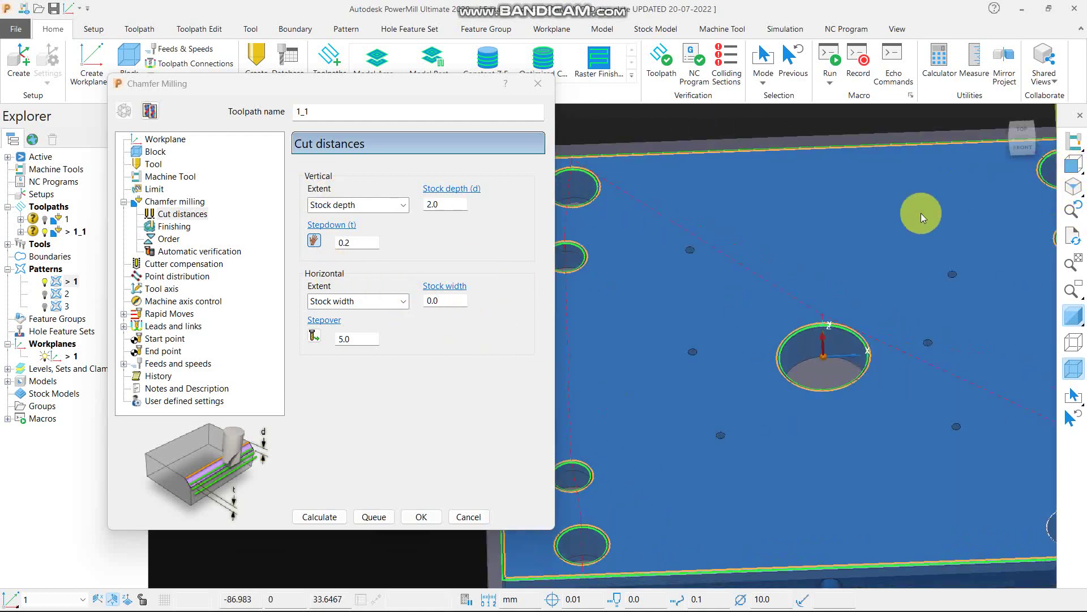
pyautogui.scroll(3, 718, 330)
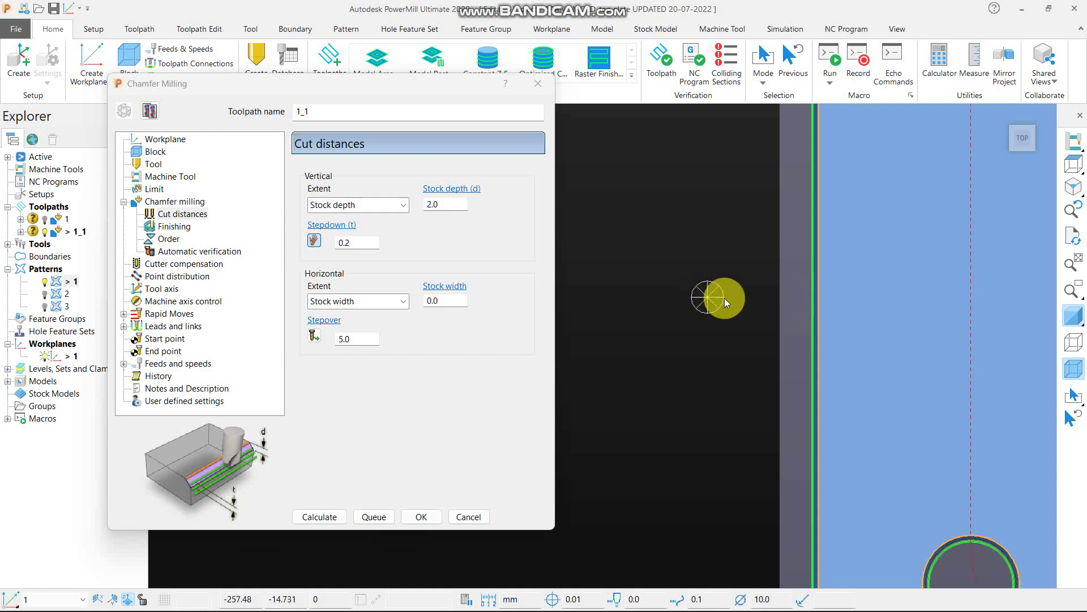
pyautogui.doubleClick(455, 300)
pyautogui.write('2')
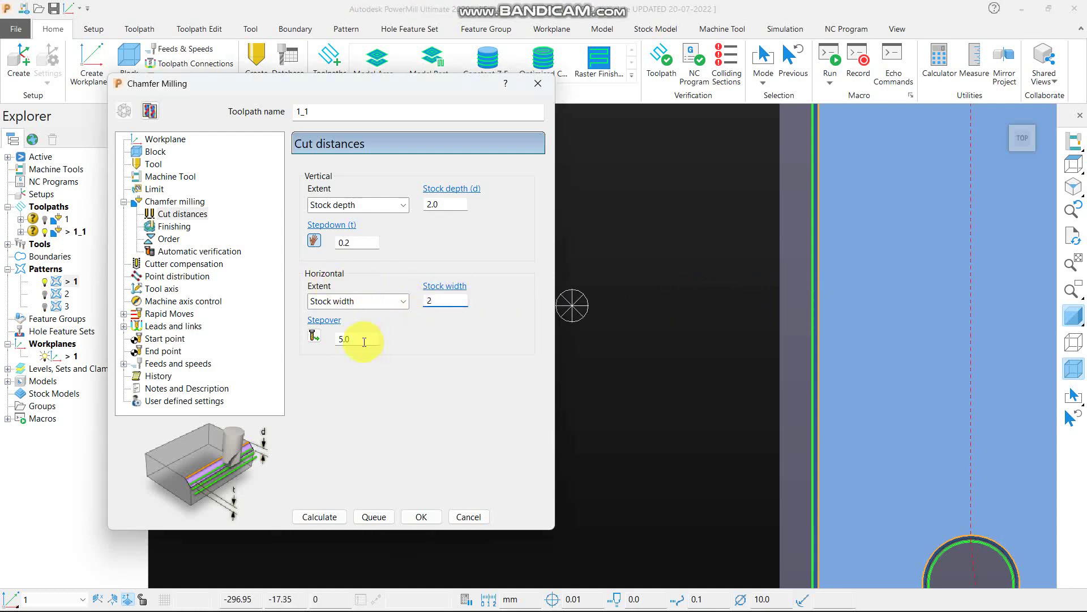
pyautogui.doubleClick(357, 339)
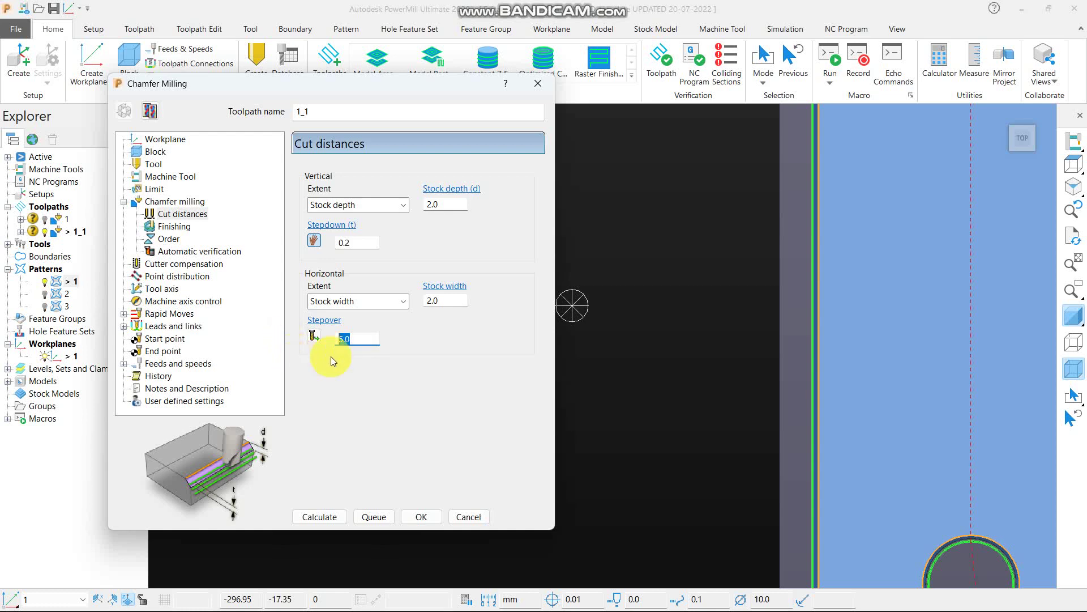
pyautogui.write('.5')
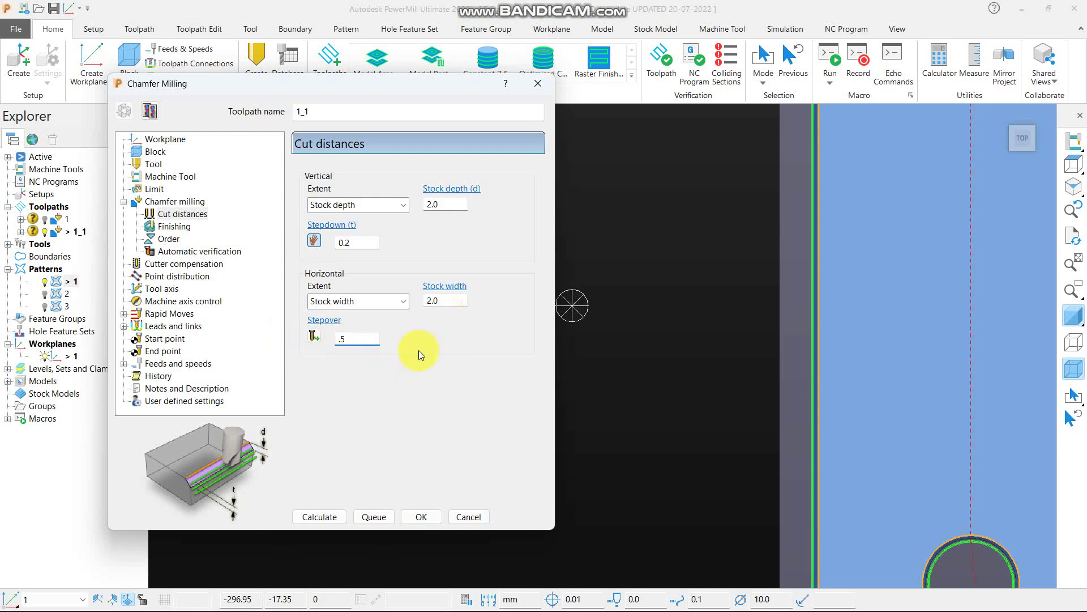
pyautogui.click(327, 513)
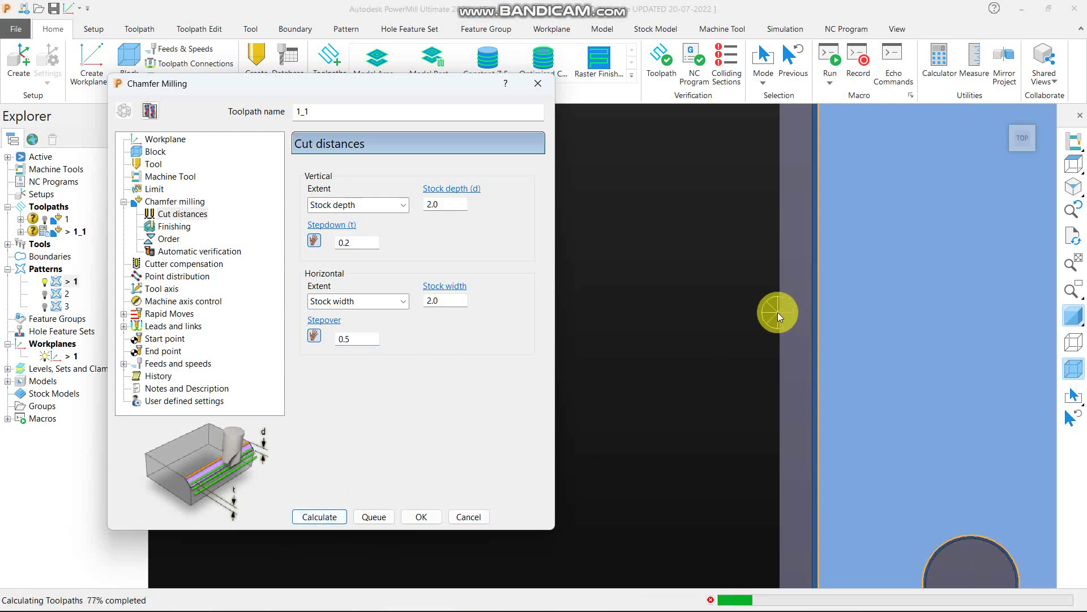
pyautogui.moveTo(864, 313); pyautogui.dragTo(853, 416, button='middle')
pyautogui.scroll(-8, 858, 427)
pyautogui.moveTo(815, 464); pyautogui.dragTo(720, 265, button='middle')
pyautogui.scroll(12, 718, 263)
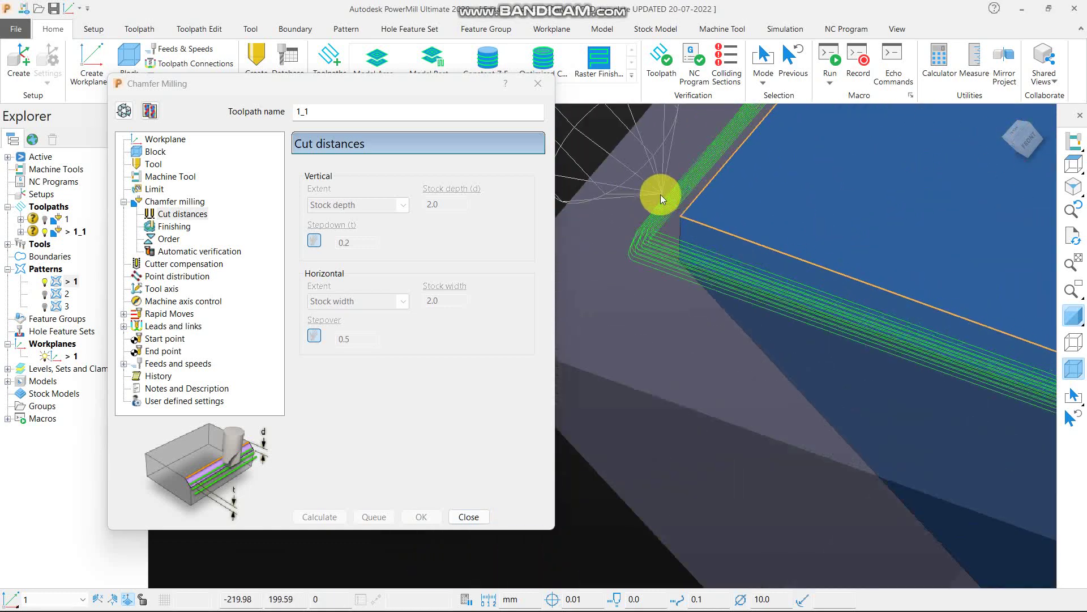
# Reopen toolpath 1_1 for editing, set the horizontal stepover to 1 and recalculate it.
pyautogui.click(124, 110)
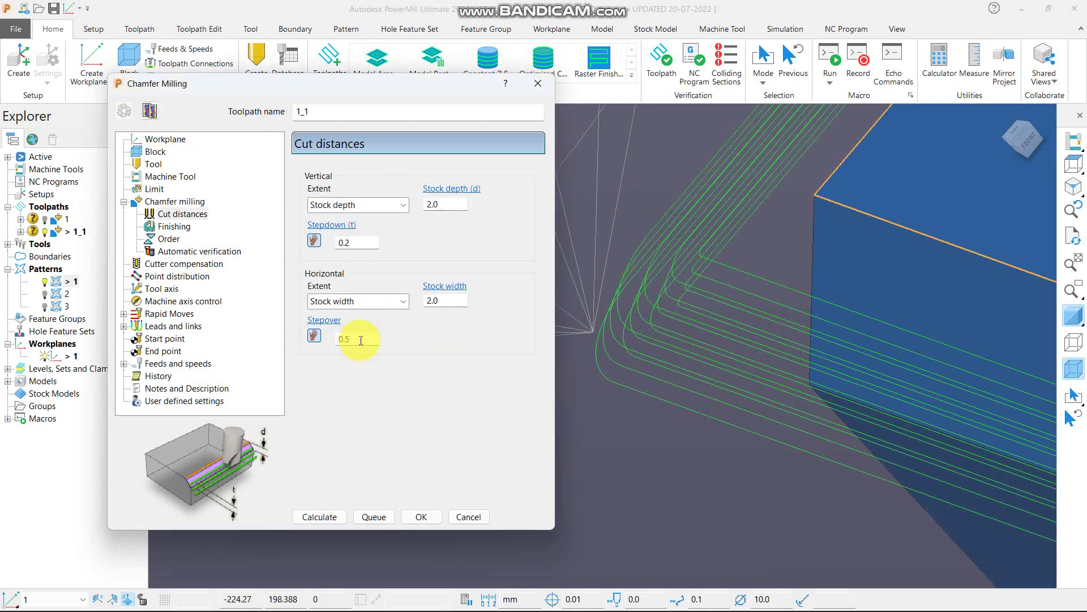
pyautogui.write('1')
pyautogui.click(330, 517)
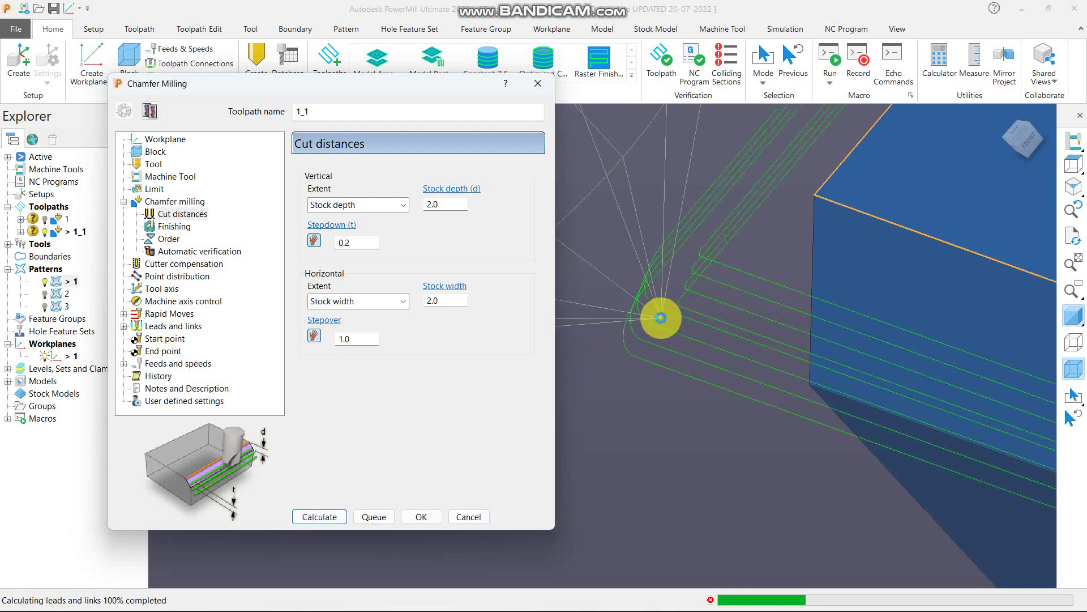
pyautogui.moveTo(666, 314); pyautogui.dragTo(738, 273, button='middle')
pyautogui.scroll(5, 738, 271)
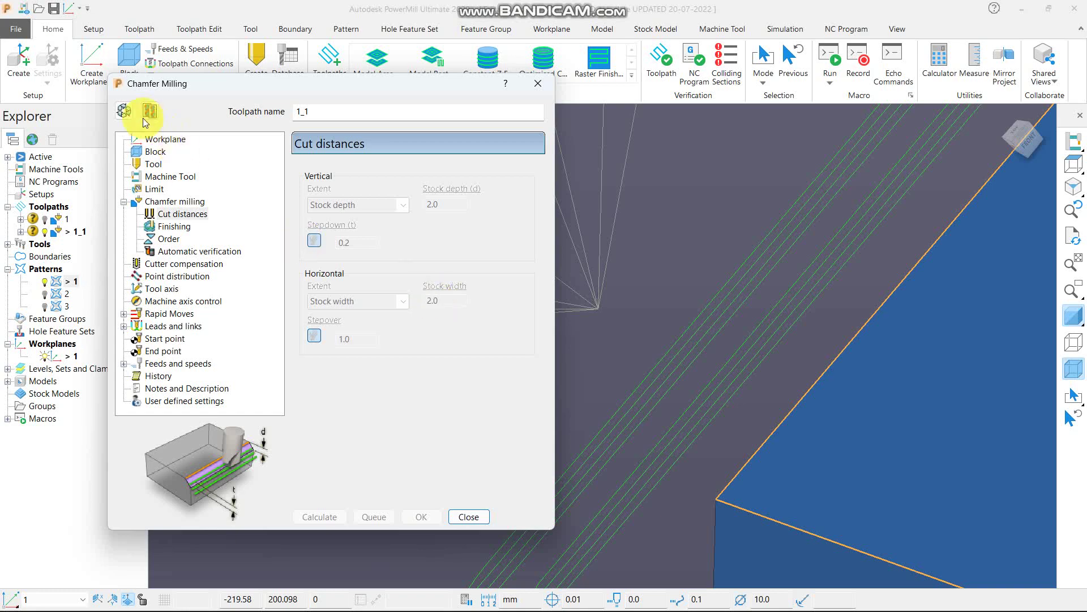
# Reopen toolpath 1_1 for editing and change the vertical extent in the cut distances to Limits.
pyautogui.click(123, 111)
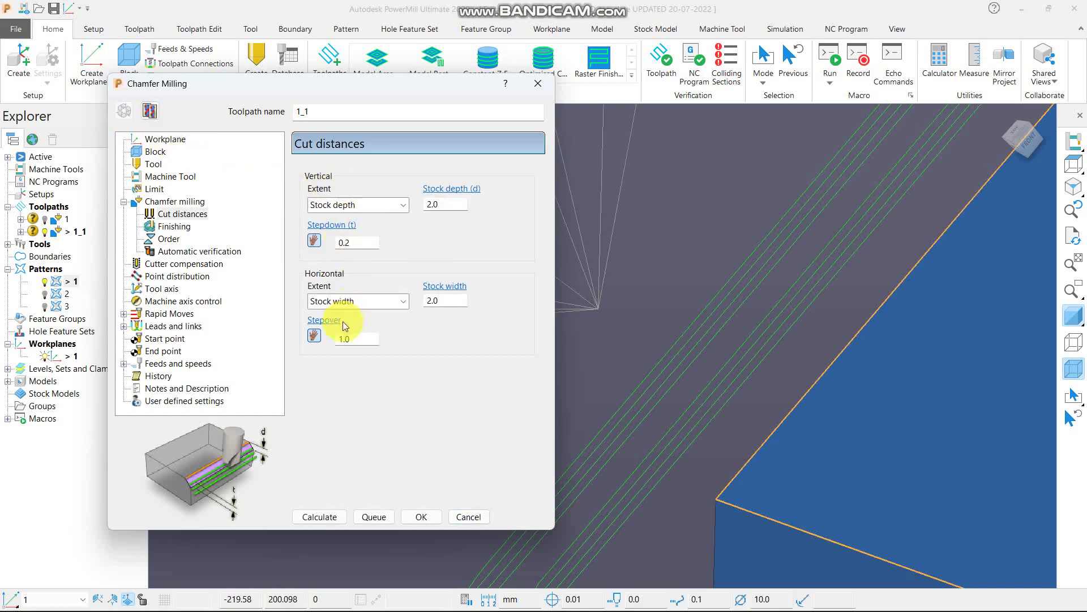
pyautogui.scroll(-5, 721, 372)
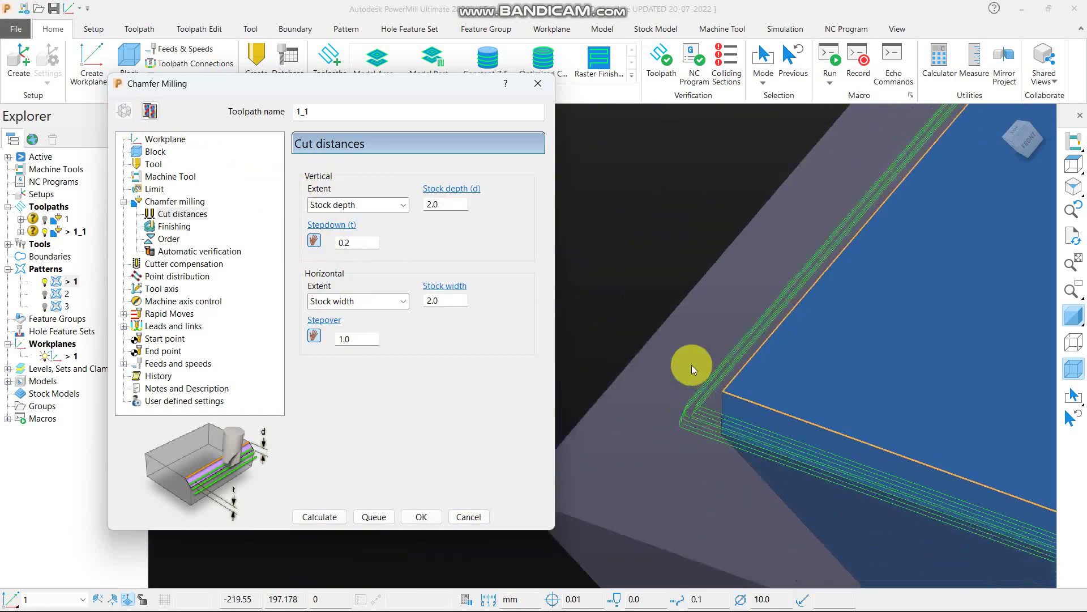
pyautogui.moveTo(754, 420); pyautogui.dragTo(576, 242, button='middle')
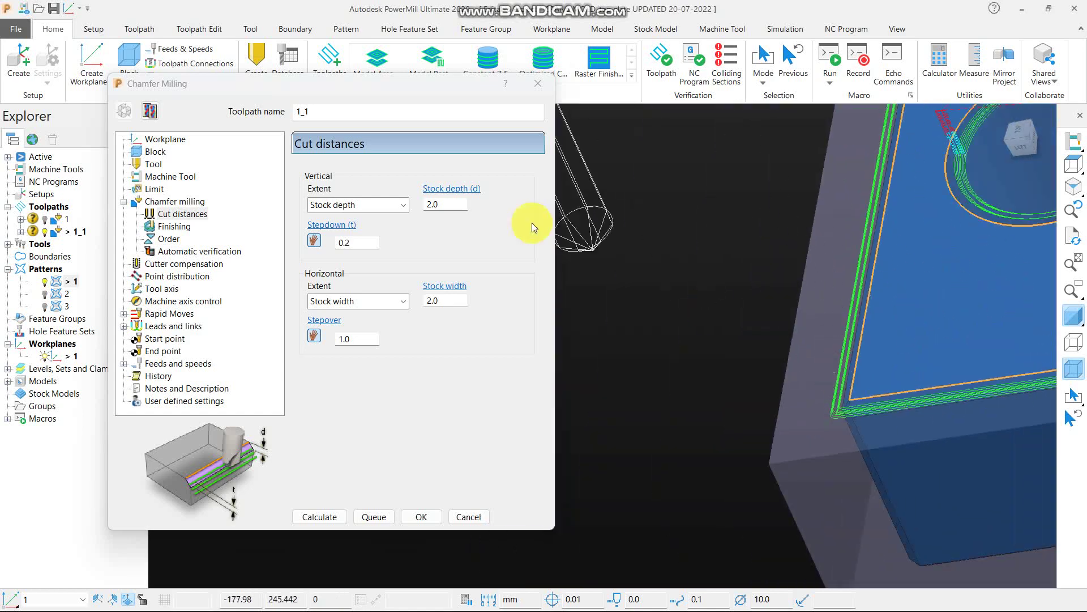
pyautogui.click(1073, 165)
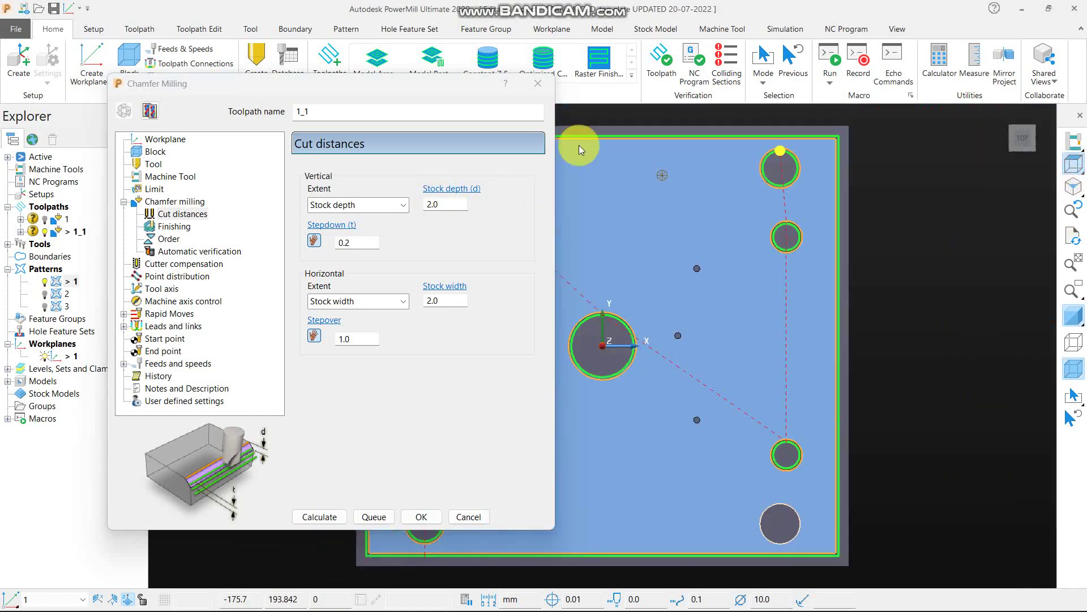
pyautogui.moveTo(468, 89); pyautogui.dragTo(361, 80)
pyautogui.scroll(-3, 793, 275)
pyautogui.moveTo(769, 326); pyautogui.dragTo(786, 249, button='middle')
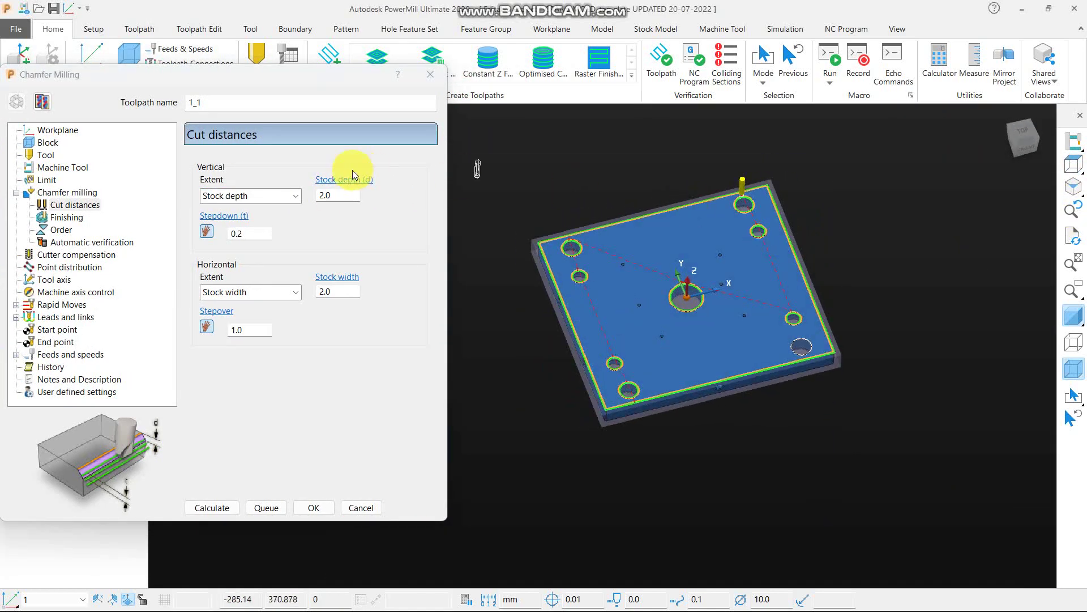
pyautogui.click(272, 203)
pyautogui.click(256, 211)
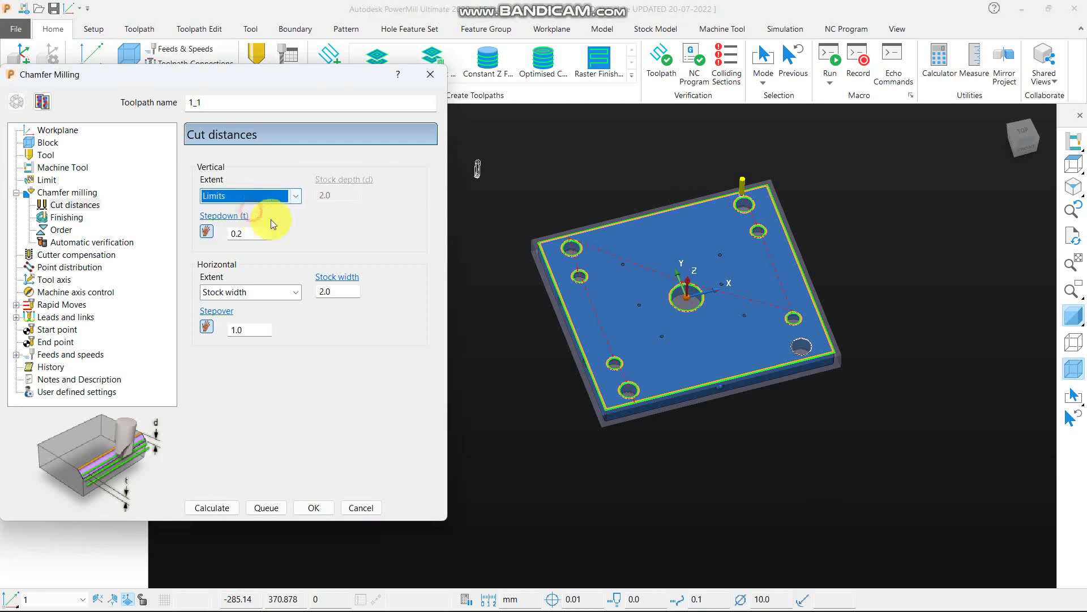
# Set the vertical stepdown to 0.1 and calculate the toolpath.
pyautogui.moveTo(515, 368); pyautogui.dragTo(508, 273, button='middle')
pyautogui.scroll(4, 584, 390)
pyautogui.moveTo(733, 328); pyautogui.dragTo(671, 341, button='middle')
pyautogui.click(239, 232)
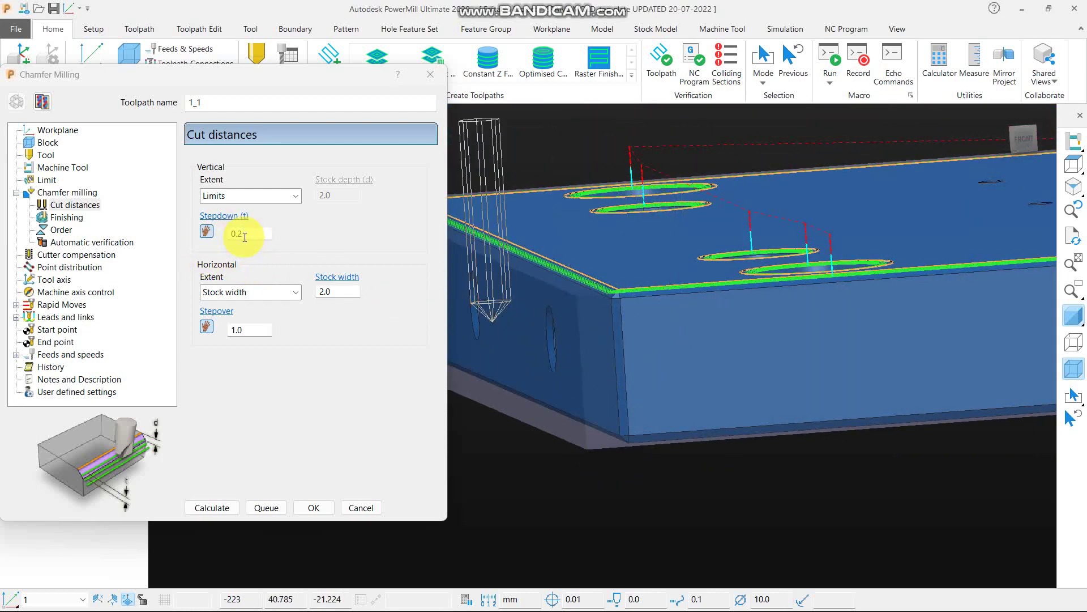
pyautogui.doubleClick(244, 235)
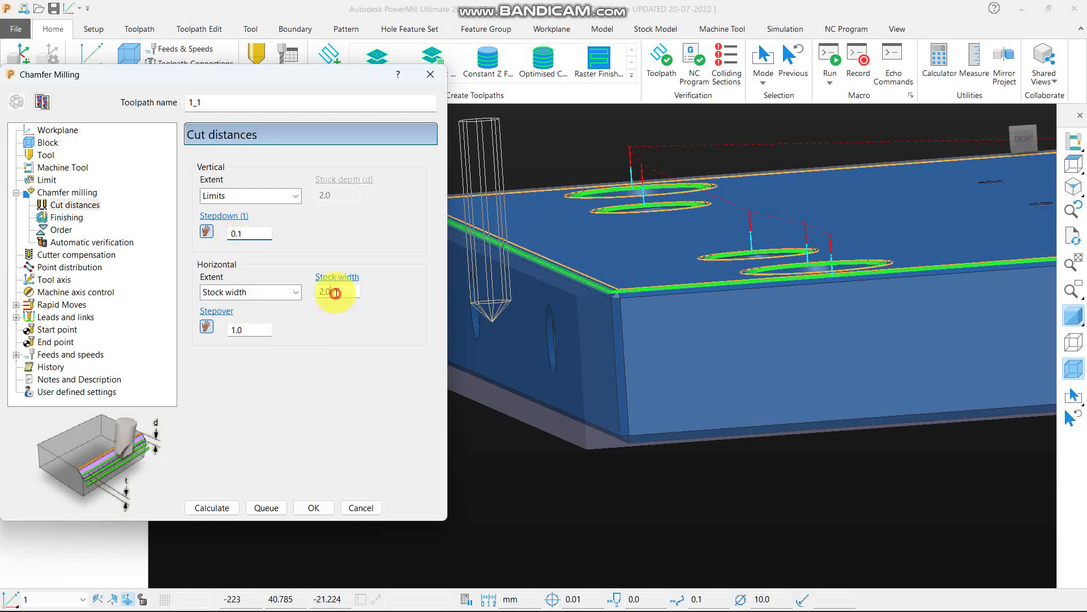
pyautogui.click(222, 508)
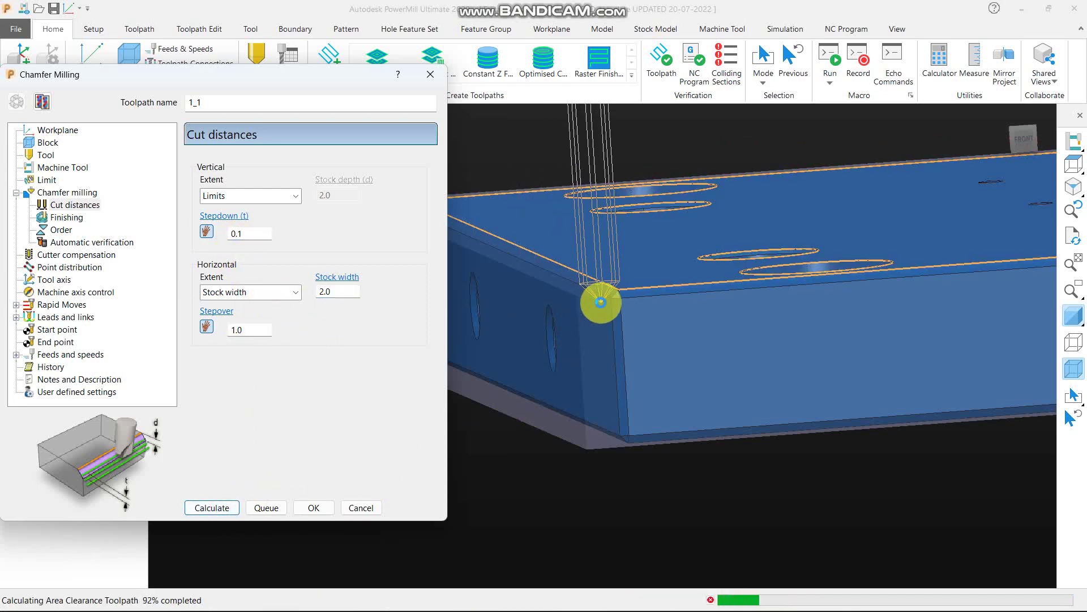
# Reopen toolpath 1_1 for editing, set the horizontal stock width to 0, recalculate it and inspect the passes at the plate's corner.
pyautogui.scroll(3, 602, 304)
pyautogui.scroll(3, 623, 283)
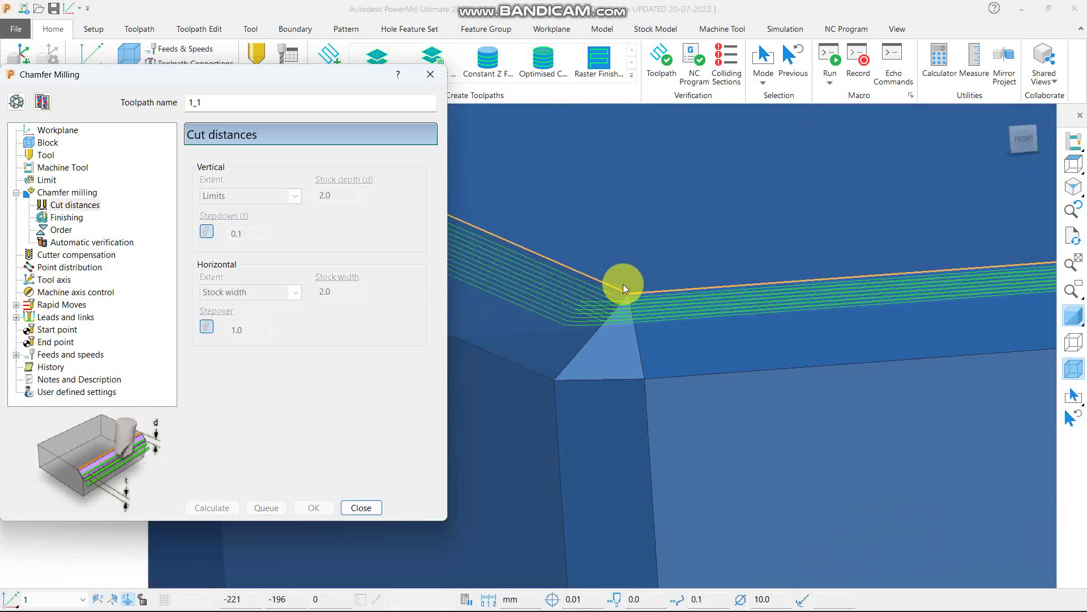
pyautogui.click(17, 101)
pyautogui.click(261, 292)
pyautogui.click(260, 290)
pyautogui.write('0')
pyautogui.click(225, 512)
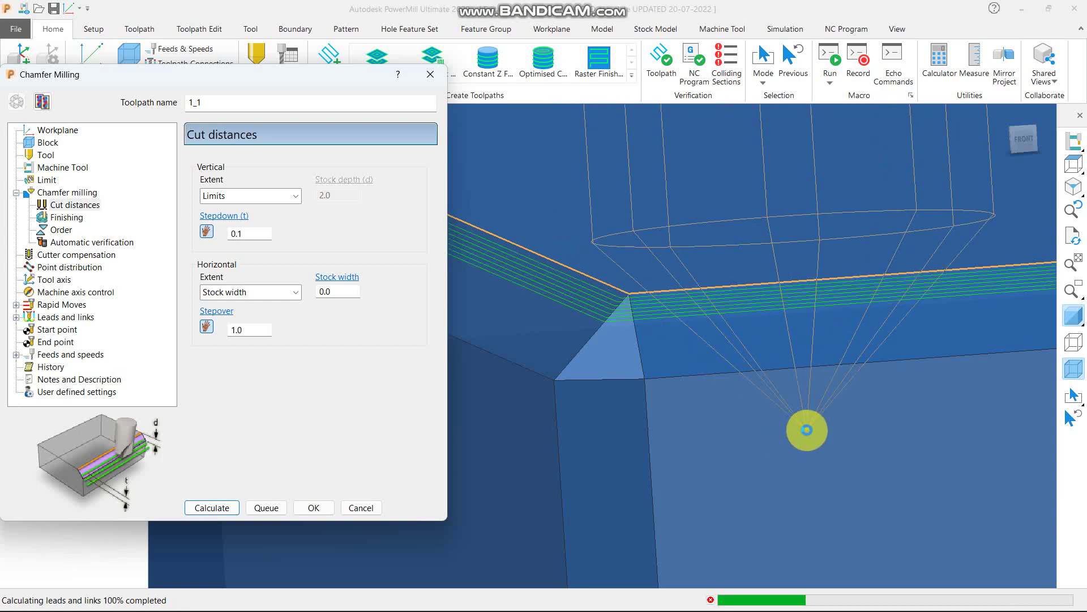
pyautogui.scroll(-3, 833, 430)
pyautogui.scroll(5, 710, 368)
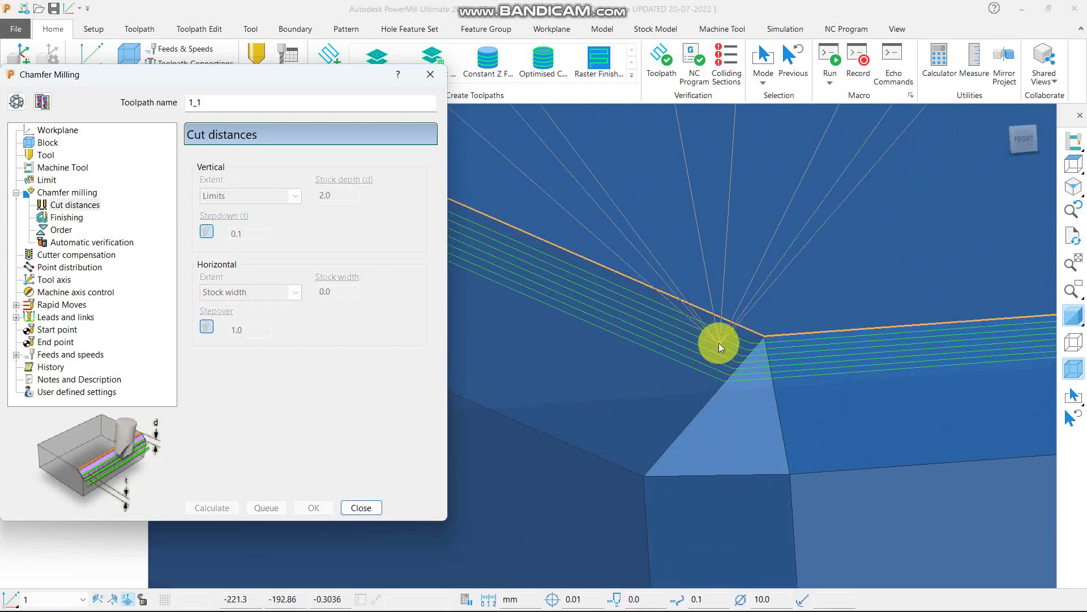
# Reopen toolpath 1_1, change the vertical extent to Number of cuts with 3 cuts, recalculate and inspect the passes at the corner.
pyautogui.click(17, 103)
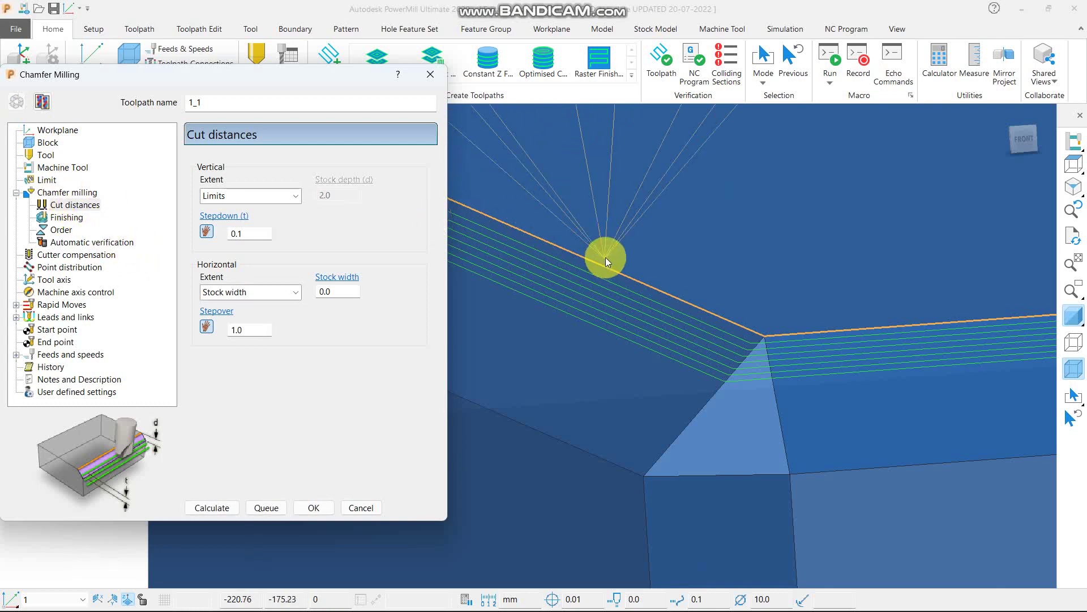
pyautogui.scroll(-3, 767, 392)
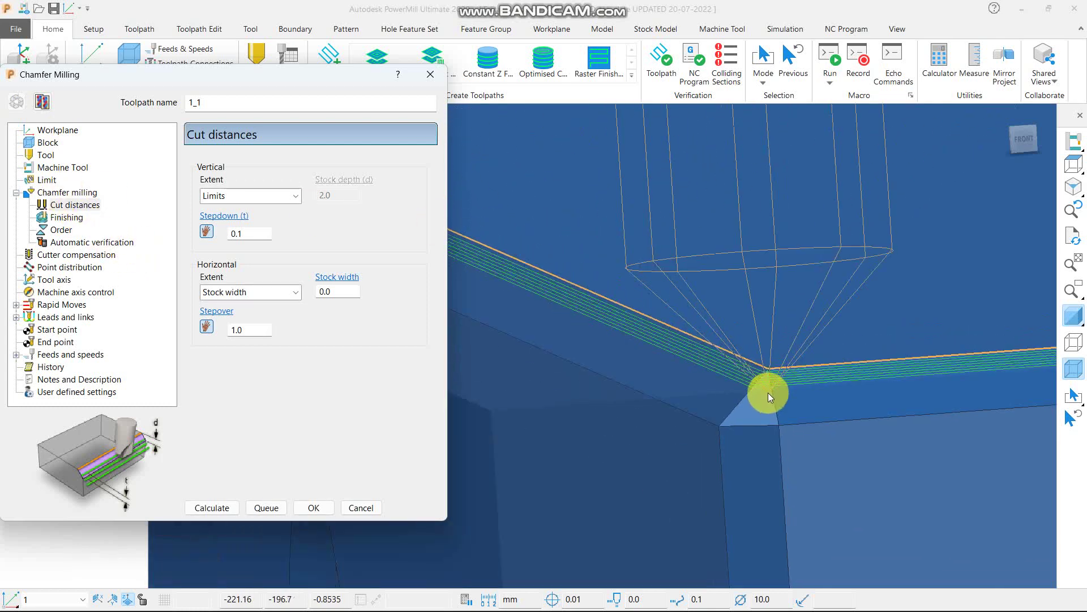
pyautogui.click(232, 195)
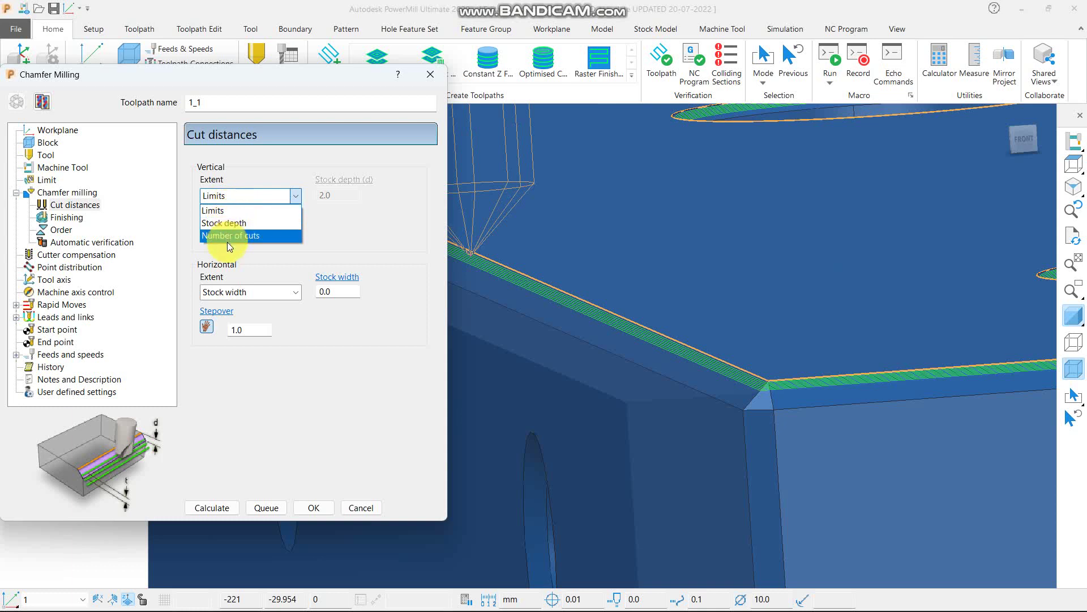
pyautogui.click(229, 243)
pyautogui.click(238, 195)
pyautogui.click(233, 234)
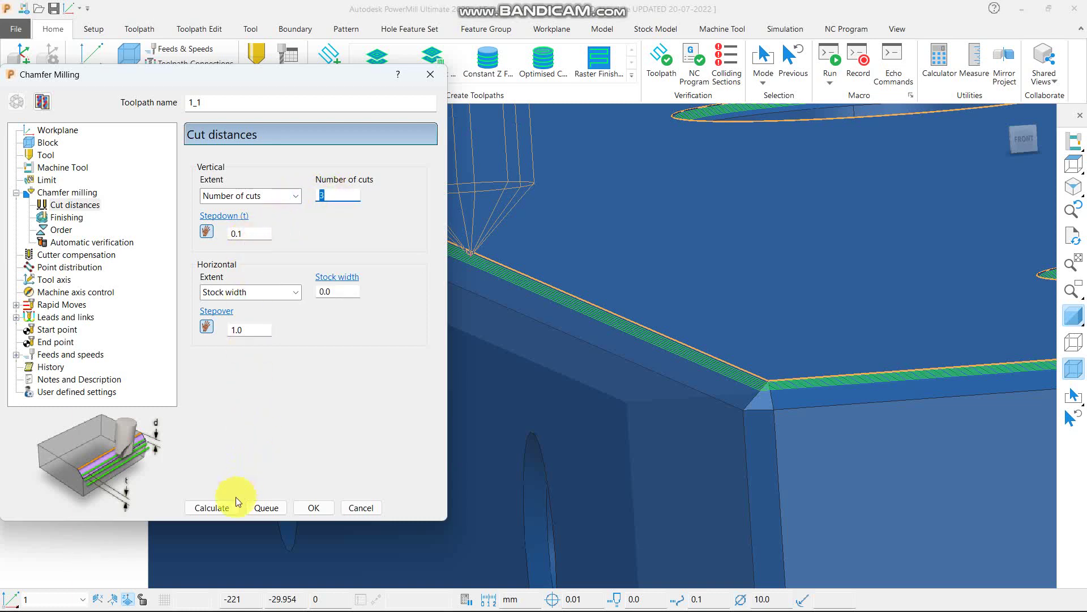
pyautogui.click(216, 508)
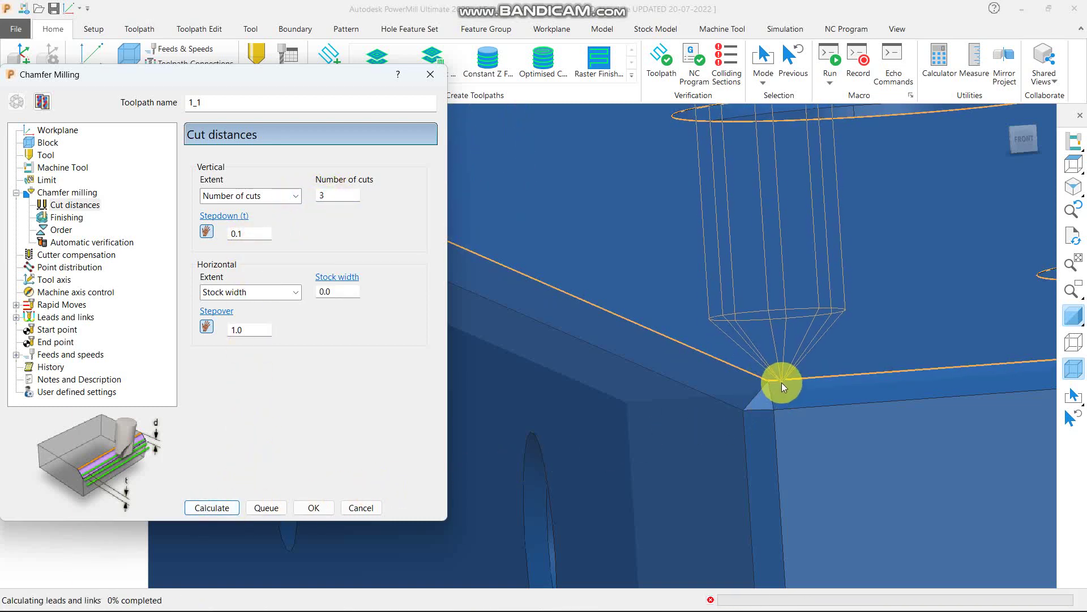
pyautogui.scroll(5, 770, 388)
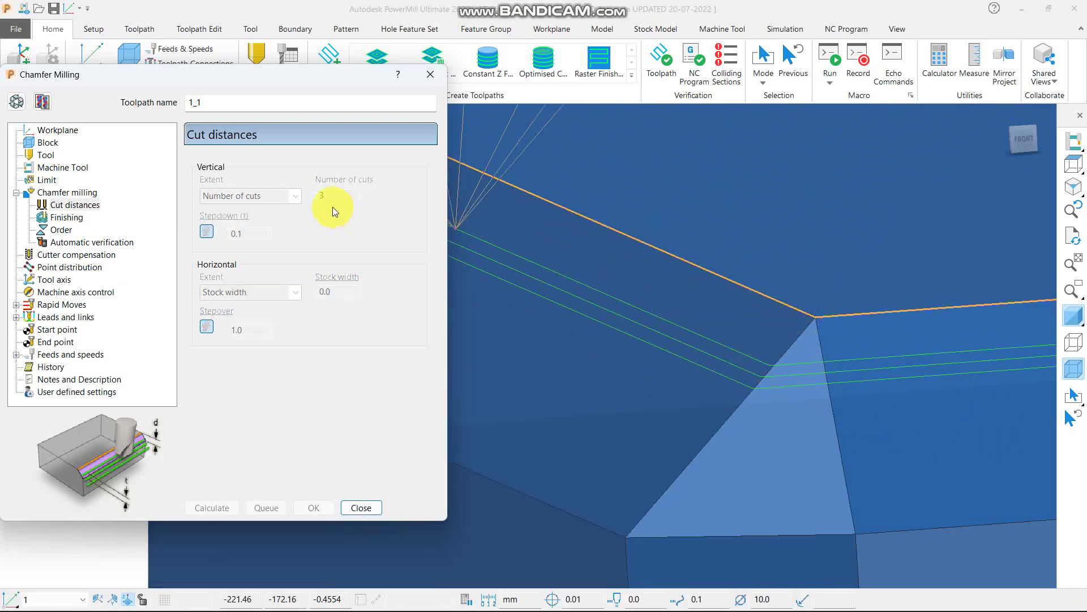
# Reopen toolpath 1_1, switch the chamfer's tool position to the option with a value of 1.0 and recalculate with the same cut distances.
pyautogui.click(16, 101)
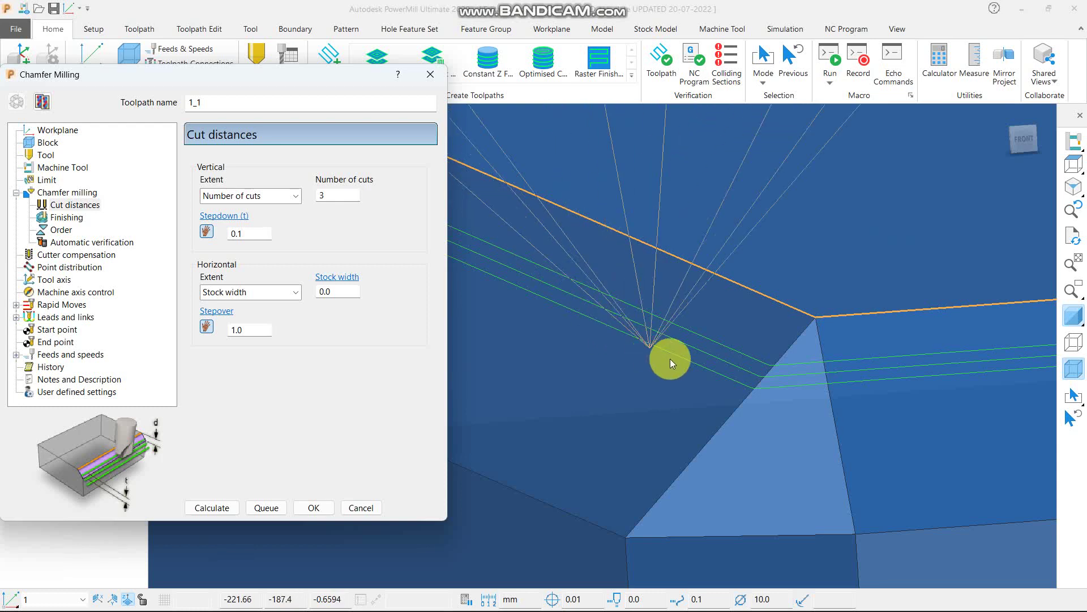
pyautogui.scroll(-5, 680, 362)
pyautogui.moveTo(85, 74); pyautogui.dragTo(155, 29)
pyautogui.click(137, 149)
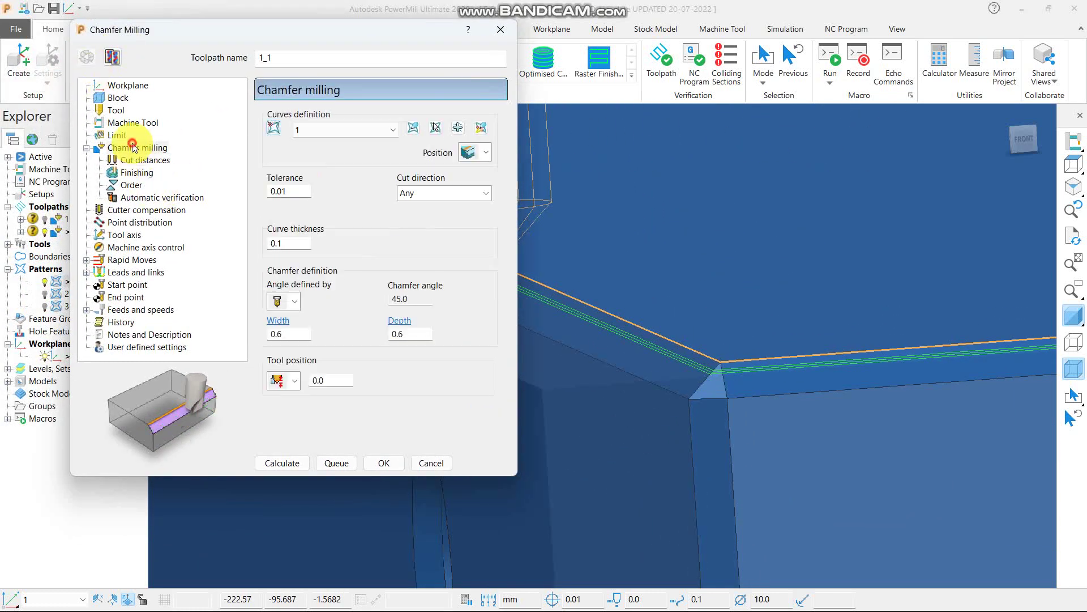
pyautogui.click(331, 382)
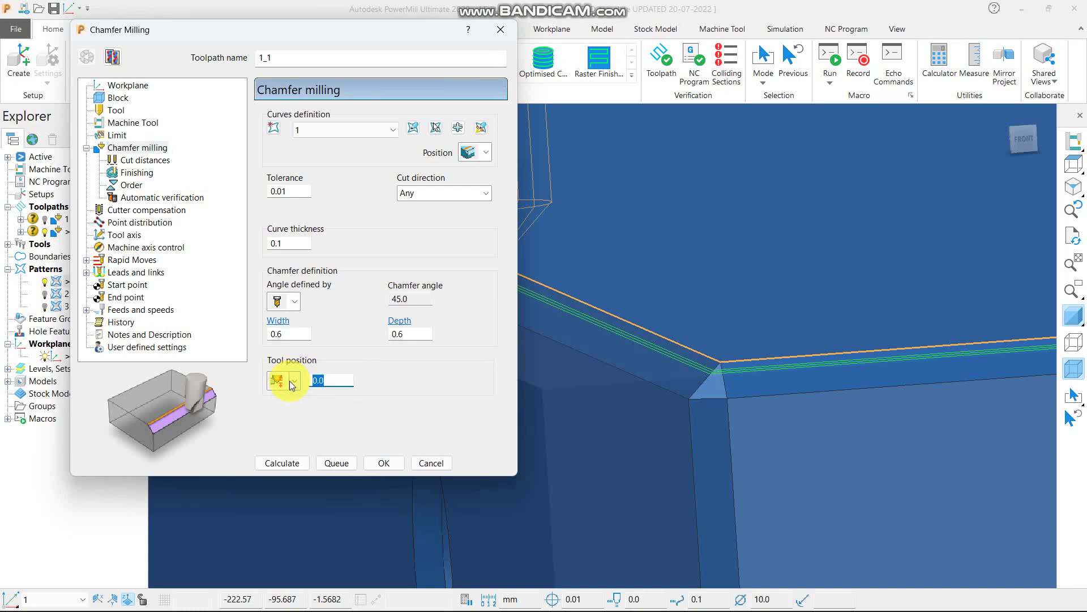
pyautogui.click(280, 401)
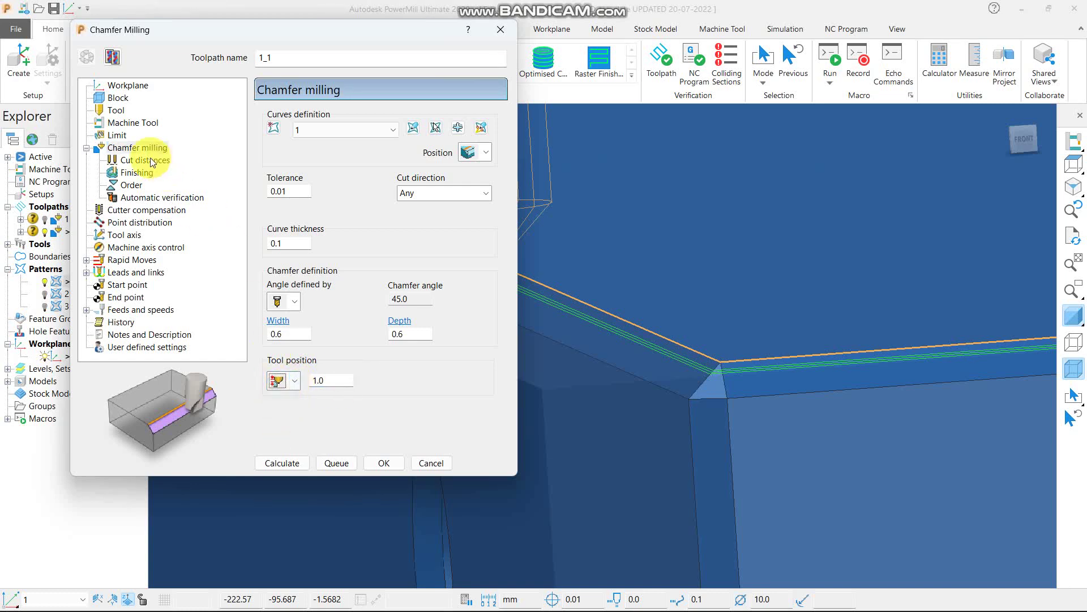
pyautogui.click(137, 160)
pyautogui.scroll(-5, 784, 354)
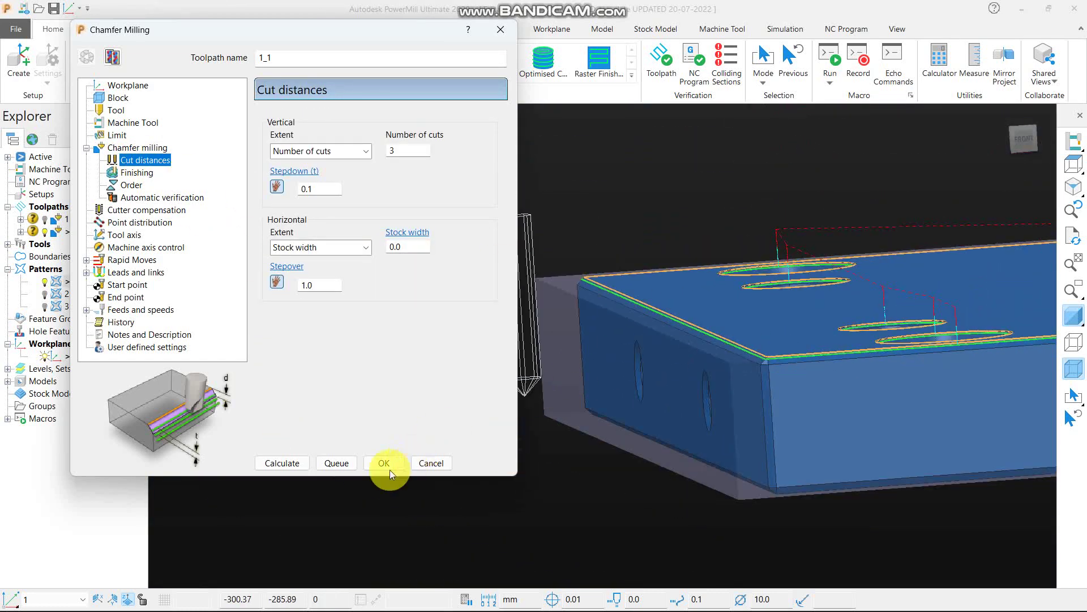
pyautogui.click(289, 463)
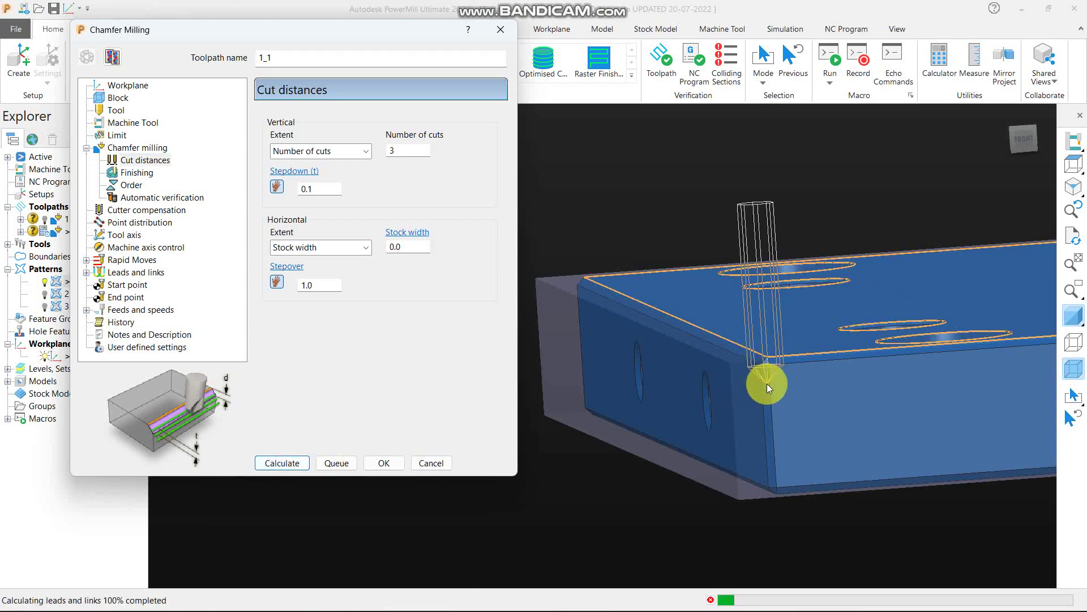
pyautogui.scroll(10, 759, 374)
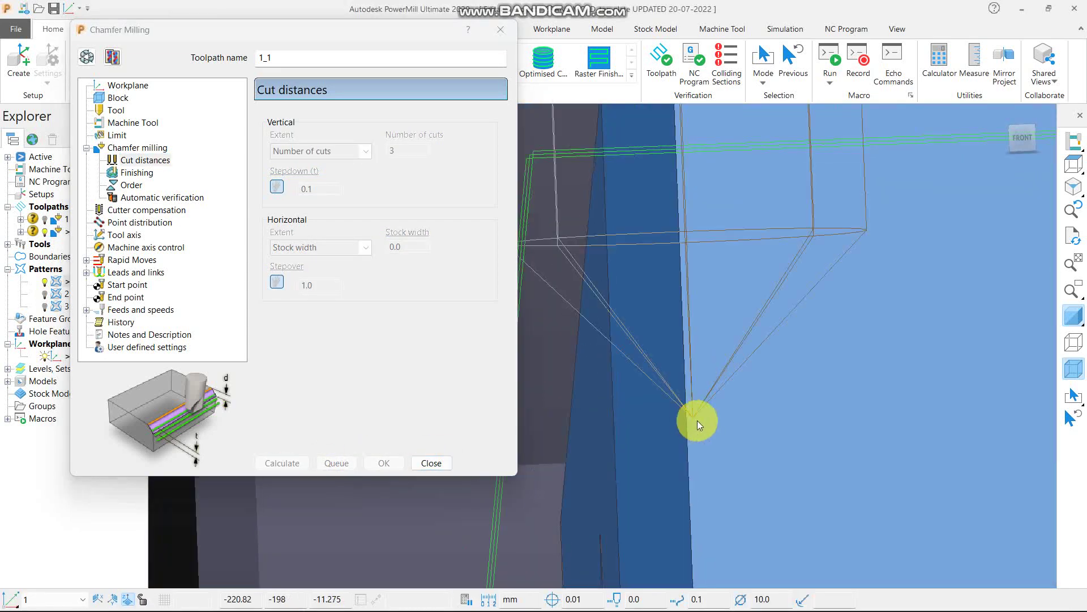
# Reopen toolpath 1_1, switch the tool position back to its previous option with a value of 1.0 and recalculate it.
pyautogui.click(86, 56)
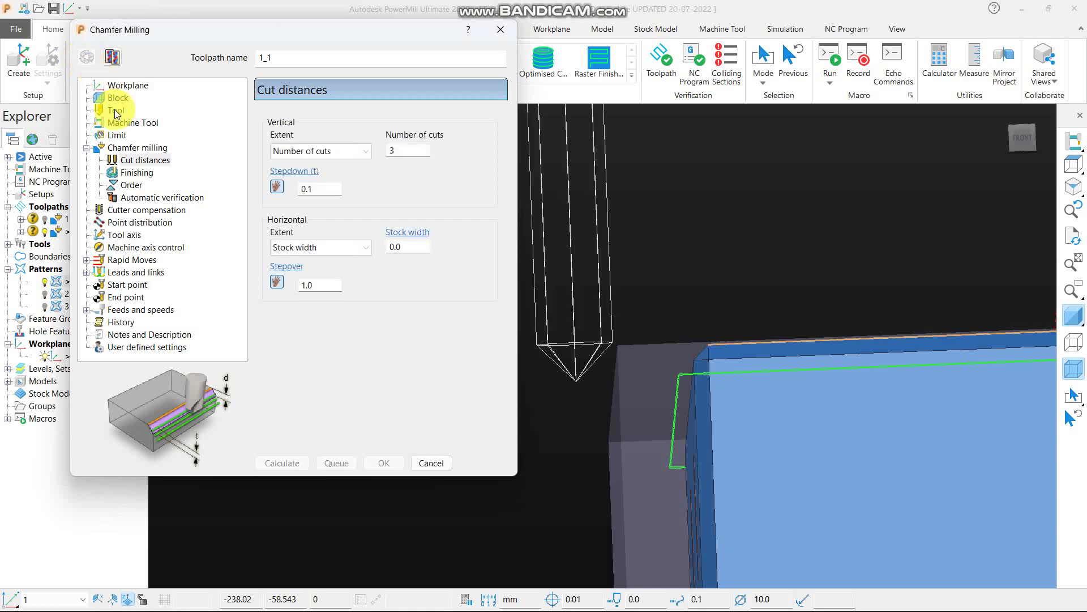
pyautogui.click(137, 148)
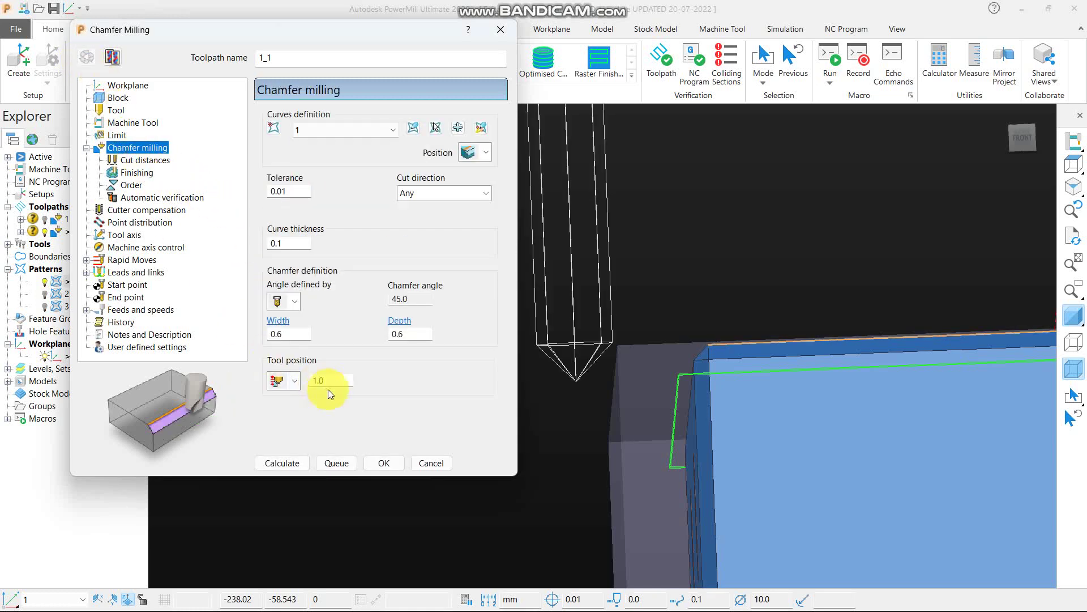
pyautogui.click(294, 382)
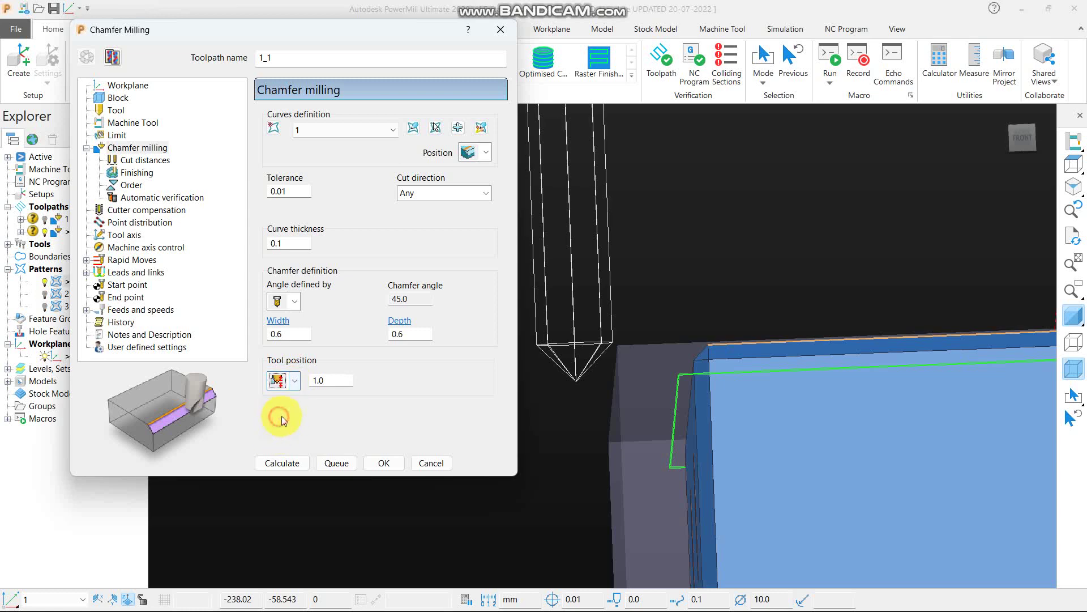
pyautogui.click(272, 463)
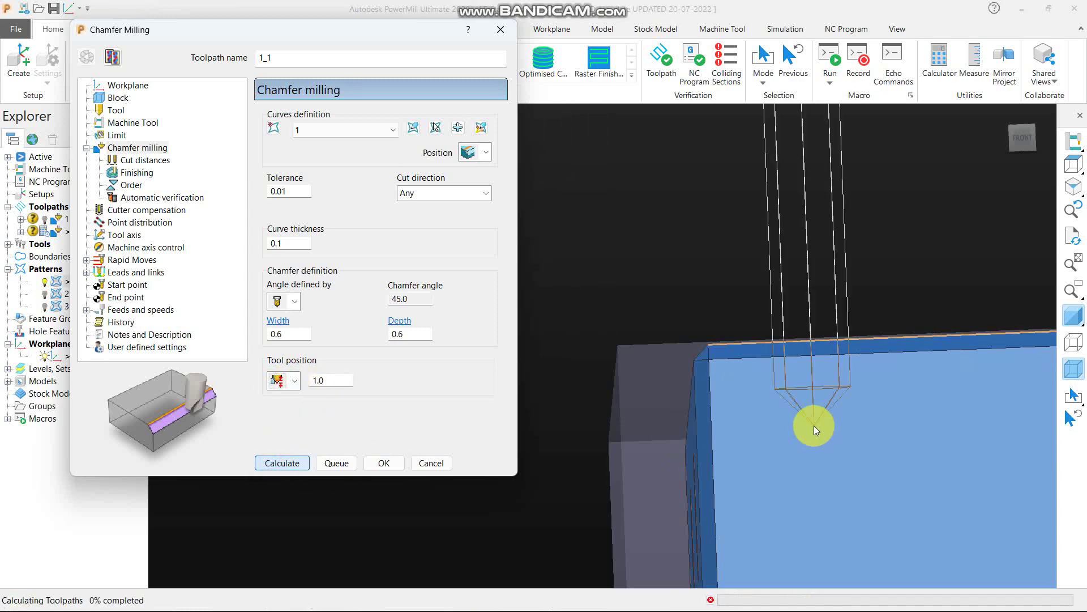
pyautogui.scroll(-5, 816, 430)
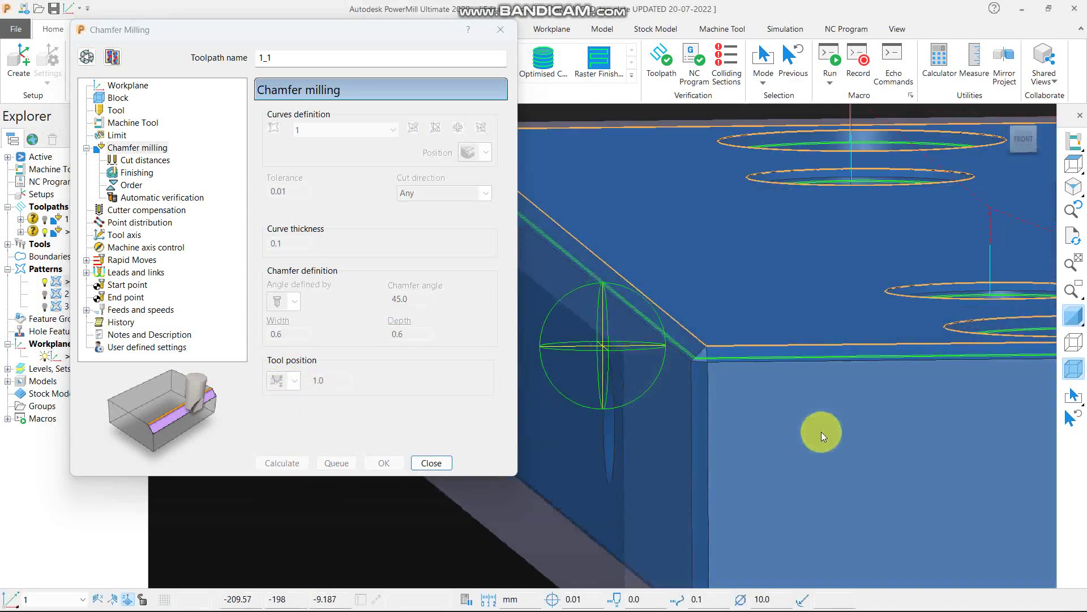
# Reopen toolpath 1_1, set the vertical extent to Limits with a stepdown of 0.1, recalculate and inspect the plate's edges.
pyautogui.click(86, 57)
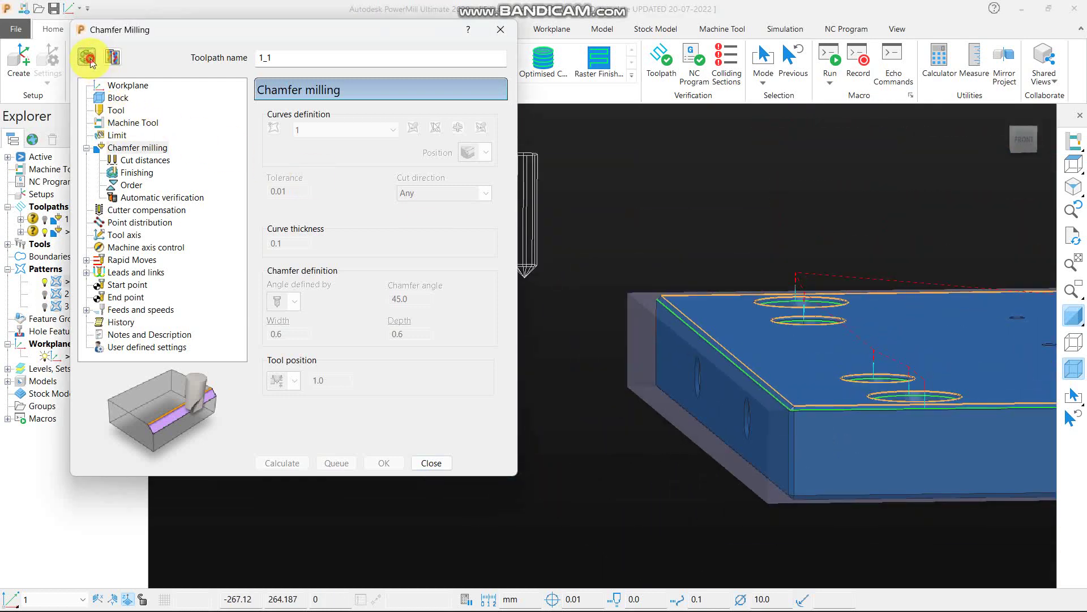
pyautogui.click(145, 161)
pyautogui.click(327, 150)
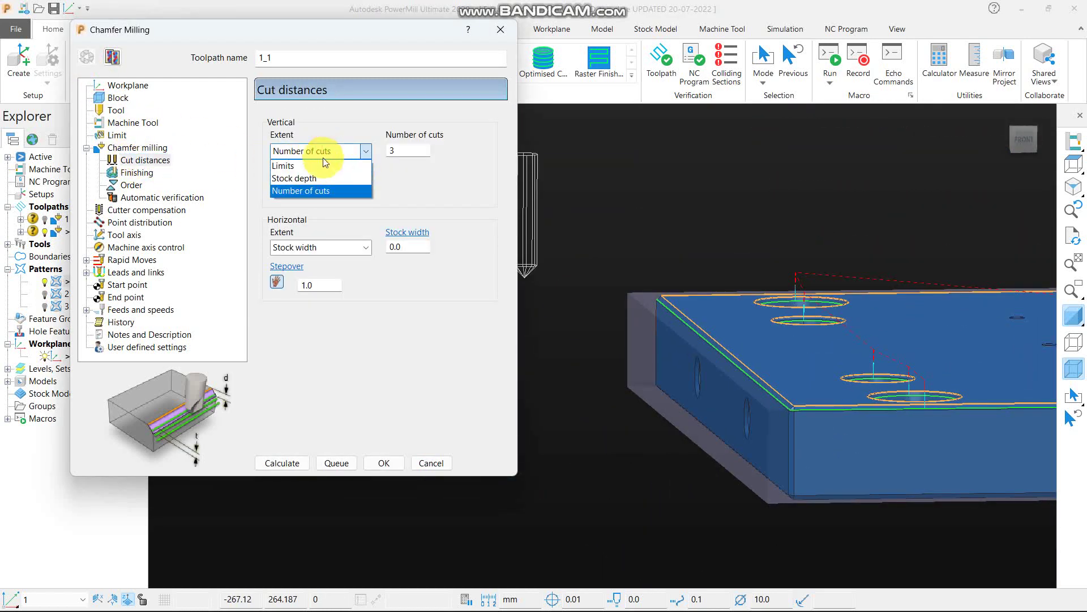
pyautogui.click(309, 163)
pyautogui.moveTo(331, 191); pyautogui.dragTo(282, 189)
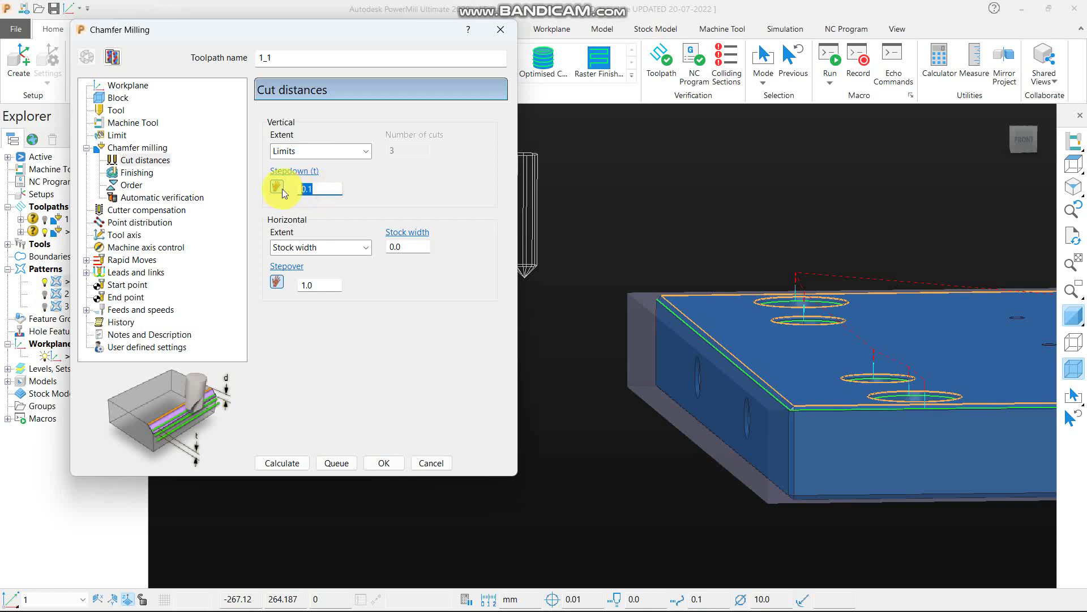
pyautogui.click(283, 463)
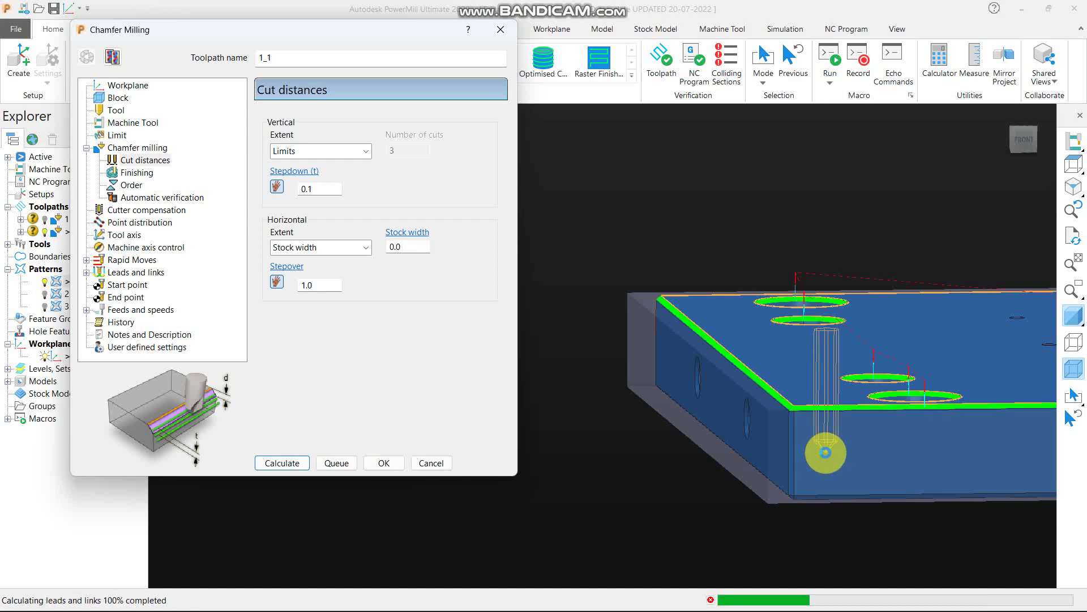
pyautogui.scroll(5, 734, 328)
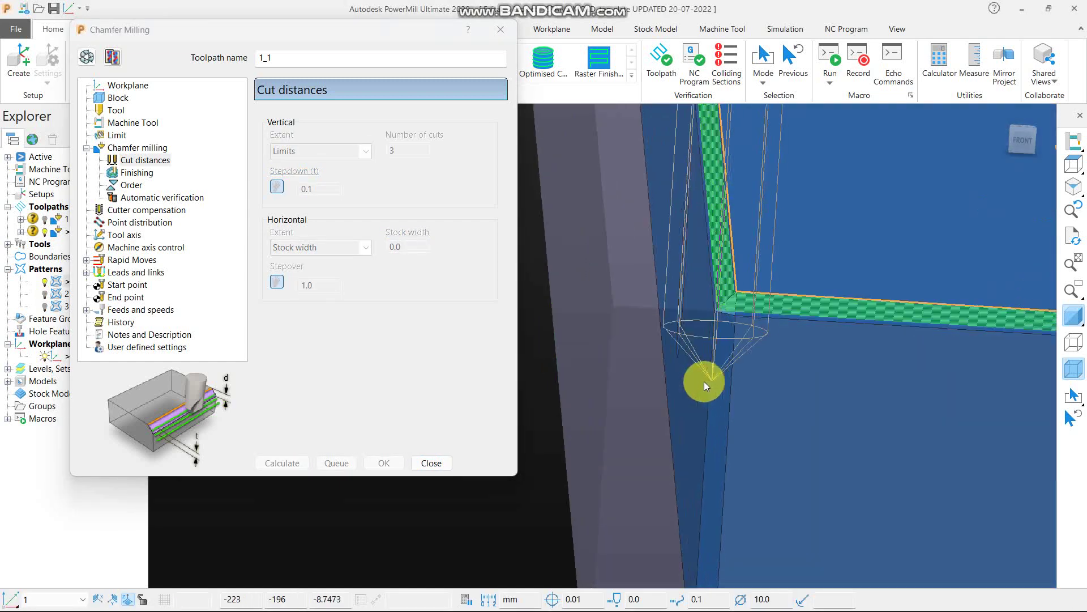
pyautogui.scroll(-5, 595, 367)
pyautogui.moveTo(590, 363); pyautogui.dragTo(670, 411, button='middle')
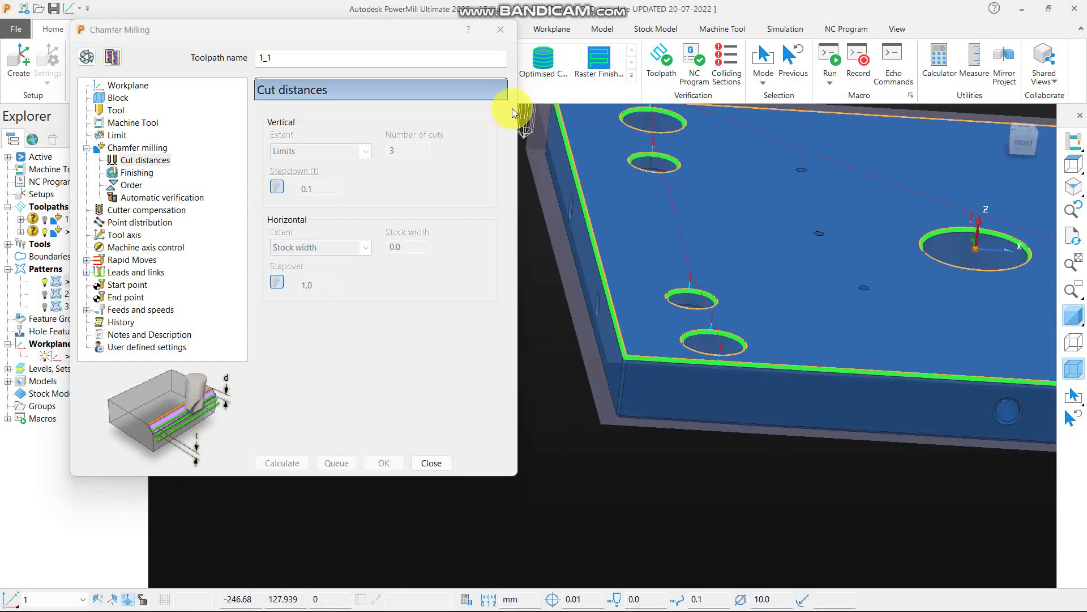
# Close the chamfer milling settings and examine the stepdown passes along the plate's edge and hole rims up close.
pyautogui.click(495, 34)
pyautogui.click(1074, 161)
pyautogui.moveTo(732, 386); pyautogui.dragTo(635, 204, button='middle')
pyautogui.scroll(4, 354, 434)
pyautogui.scroll(-3, 509, 460)
pyautogui.scroll(4, 461, 389)
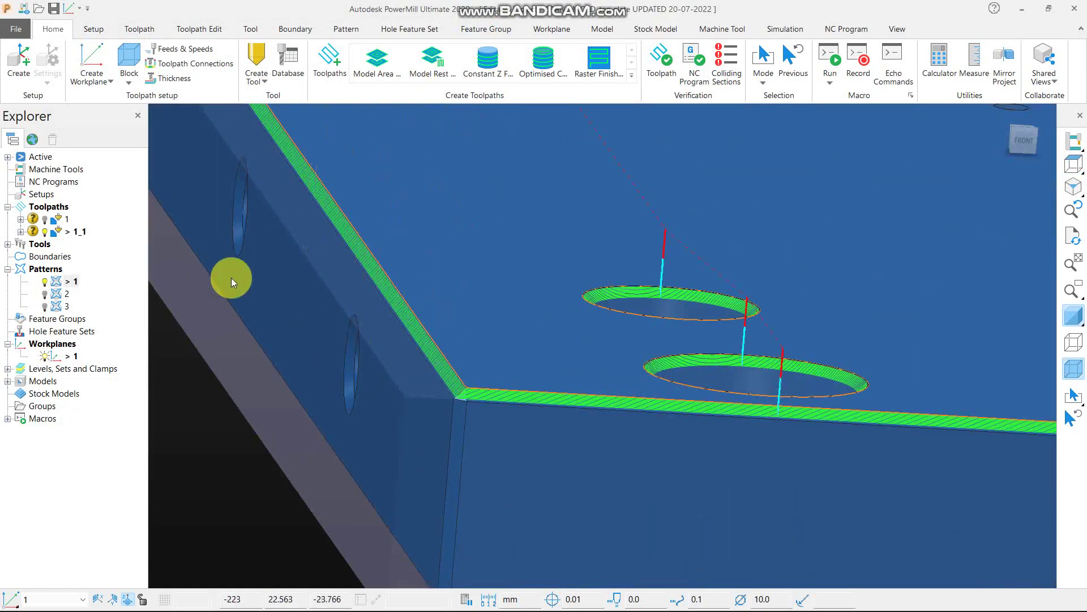
# Reopen toolpath 1_1 for editing, try Stock depth as the vertical extent of the cut distances, and switch it to Number of cuts.
pyautogui.rightClick(67, 231)
pyautogui.click(119, 196)
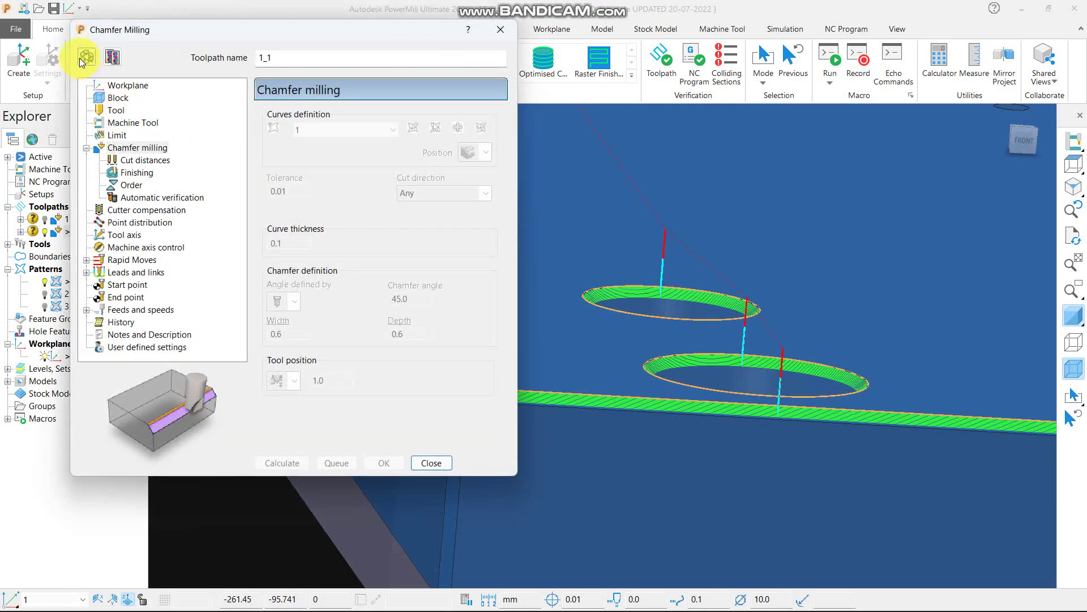
pyautogui.click(142, 160)
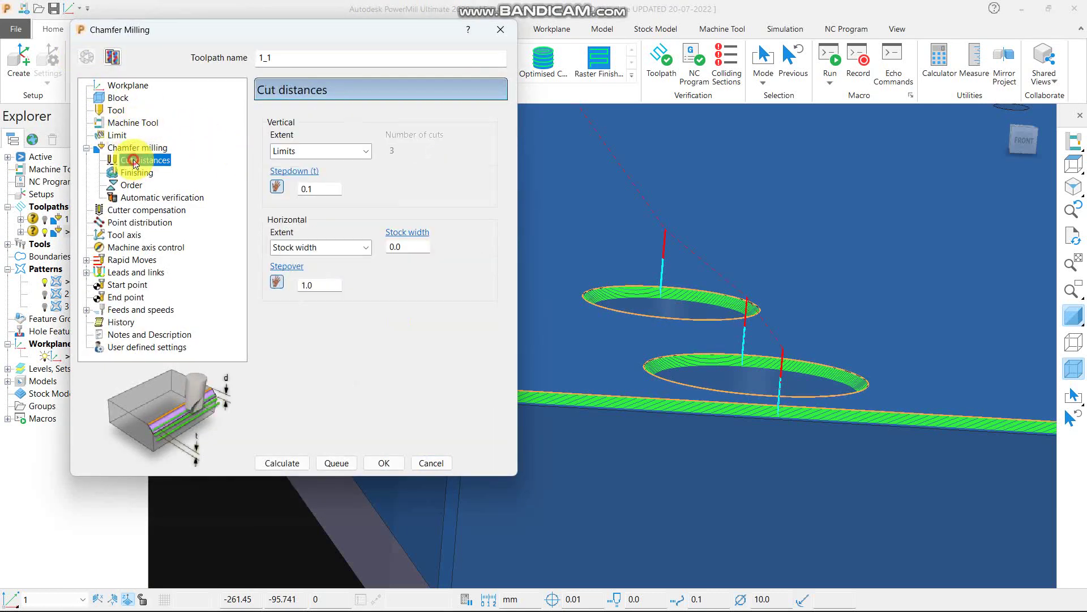
pyautogui.click(309, 151)
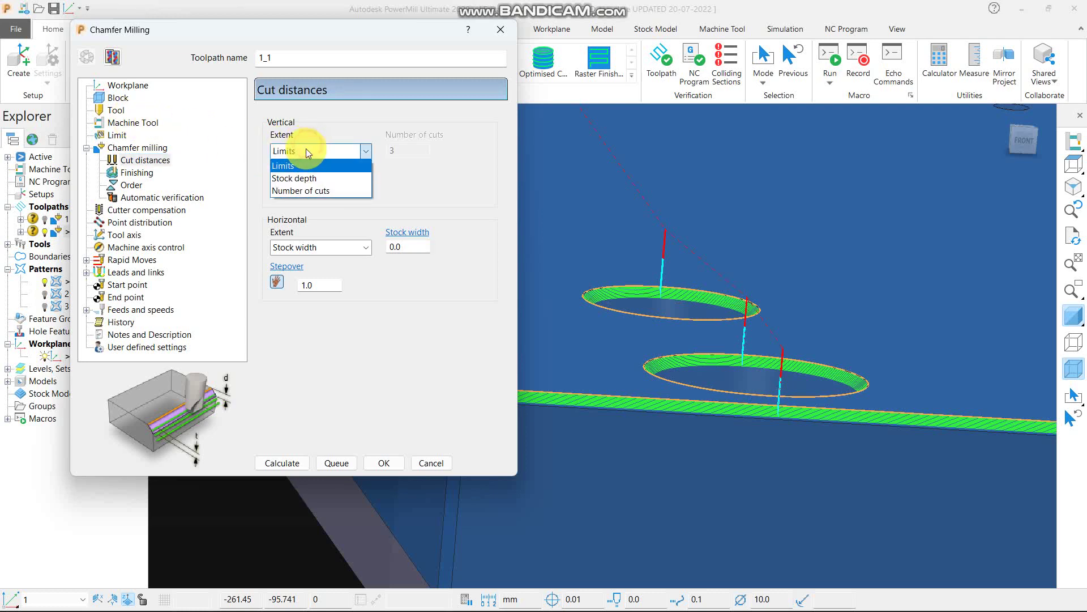
pyautogui.click(301, 177)
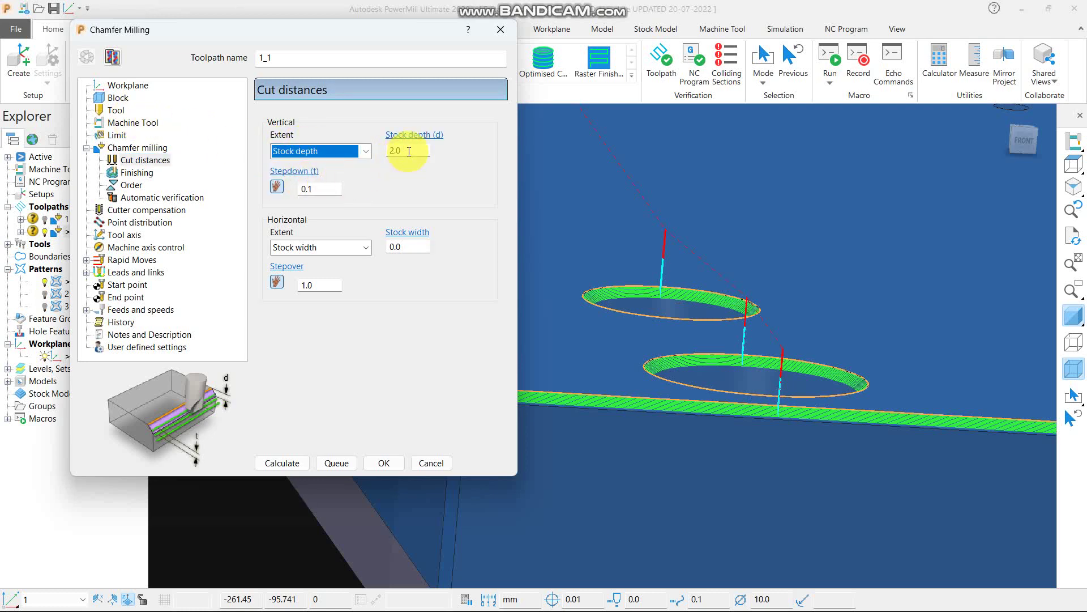
pyautogui.click(313, 152)
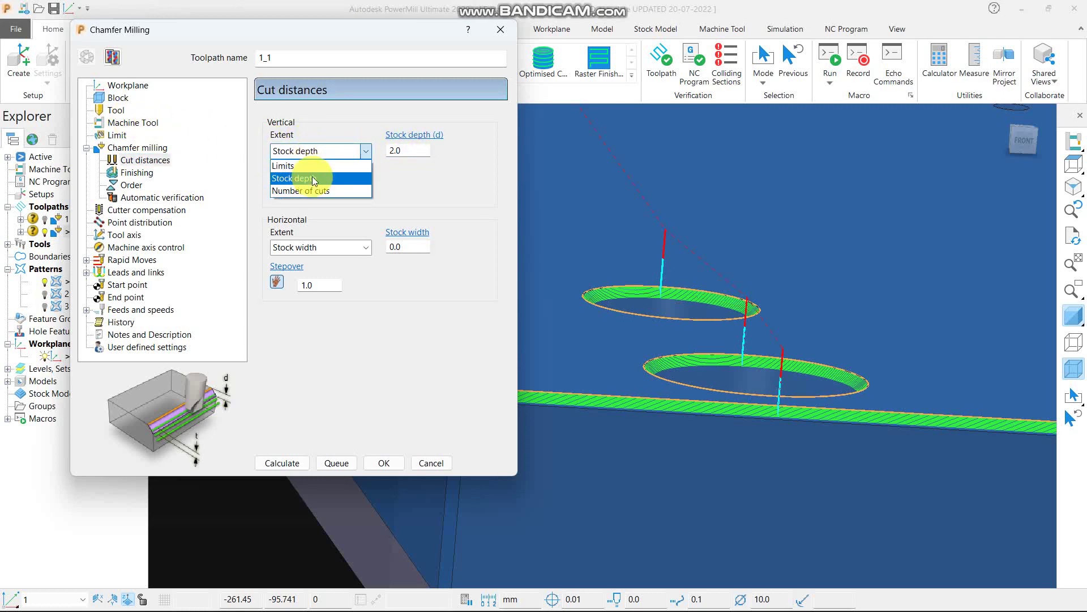
pyautogui.click(311, 190)
pyautogui.scroll(-5, 812, 316)
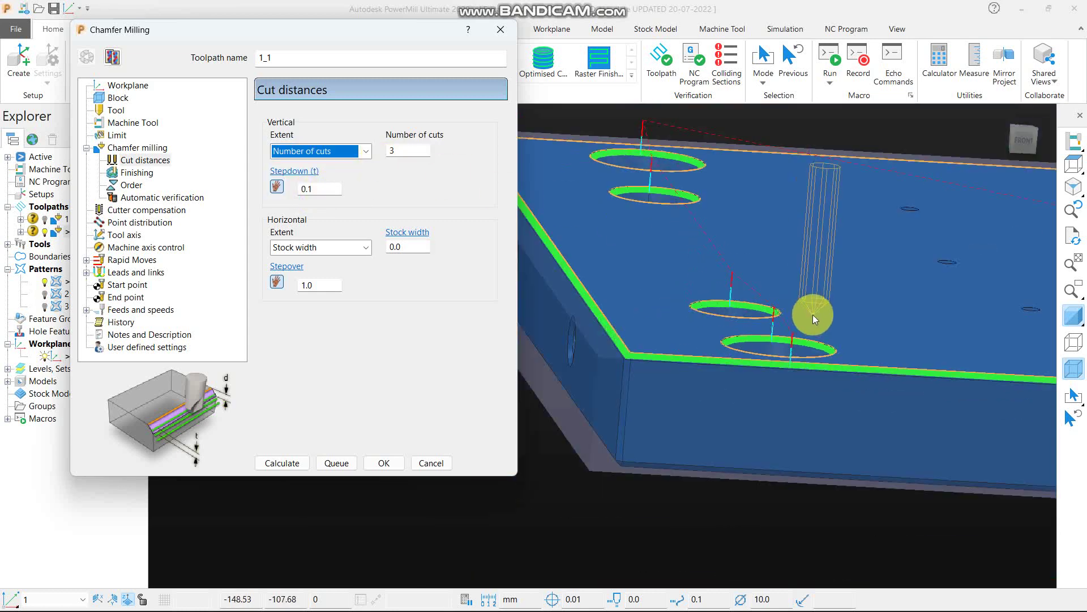
pyautogui.click(404, 150)
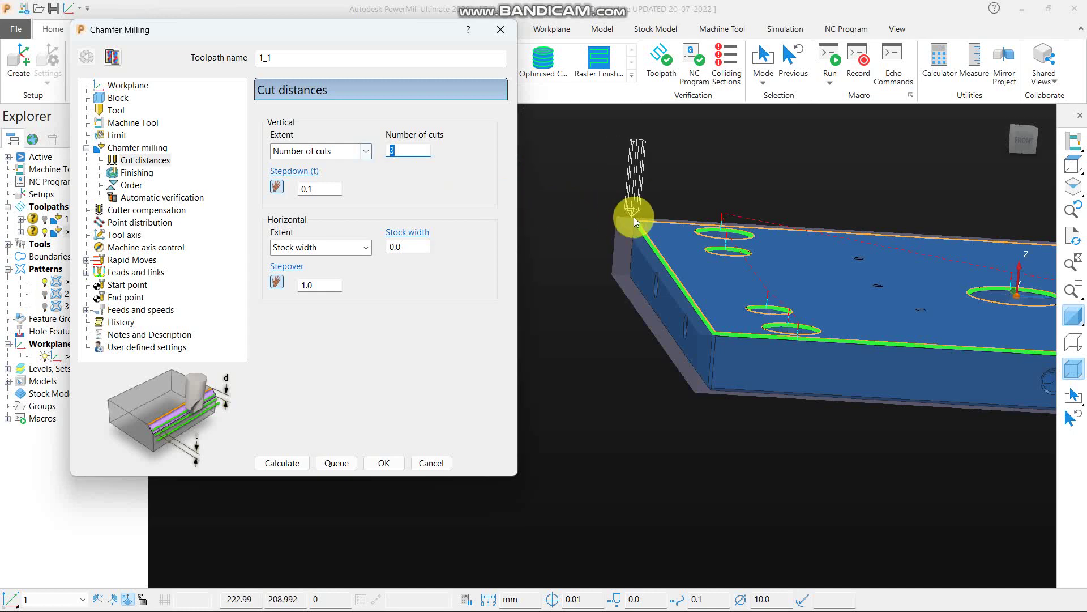
# Examine the stepdown passes on the plate's chamfered edge from the top and front views, and return to the main chamfer milling settings.
pyautogui.scroll(3, 632, 216)
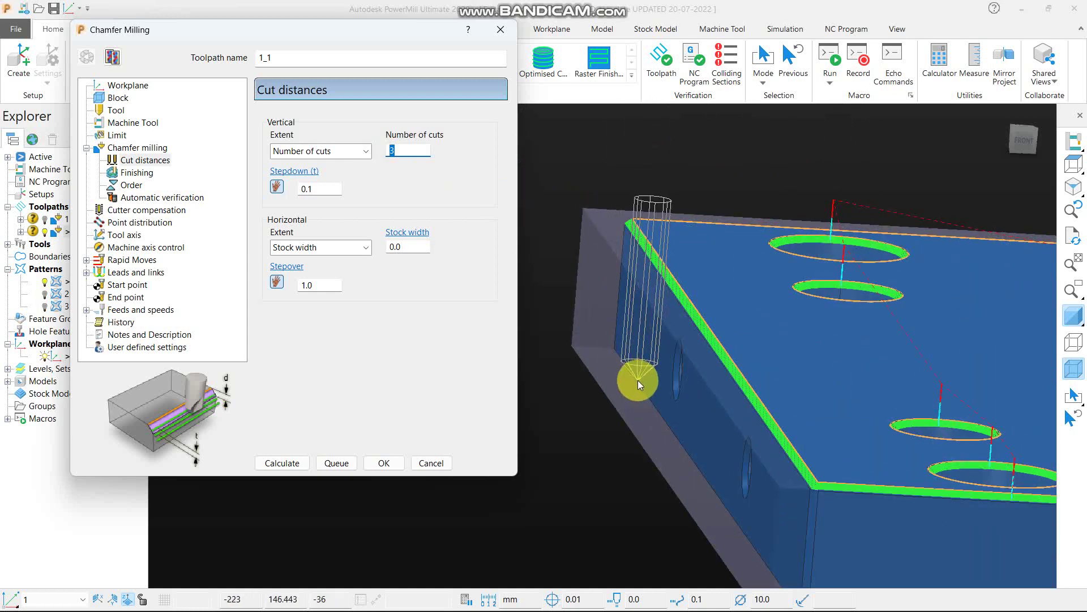
pyautogui.scroll(-3, 637, 380)
pyautogui.scroll(4, 685, 372)
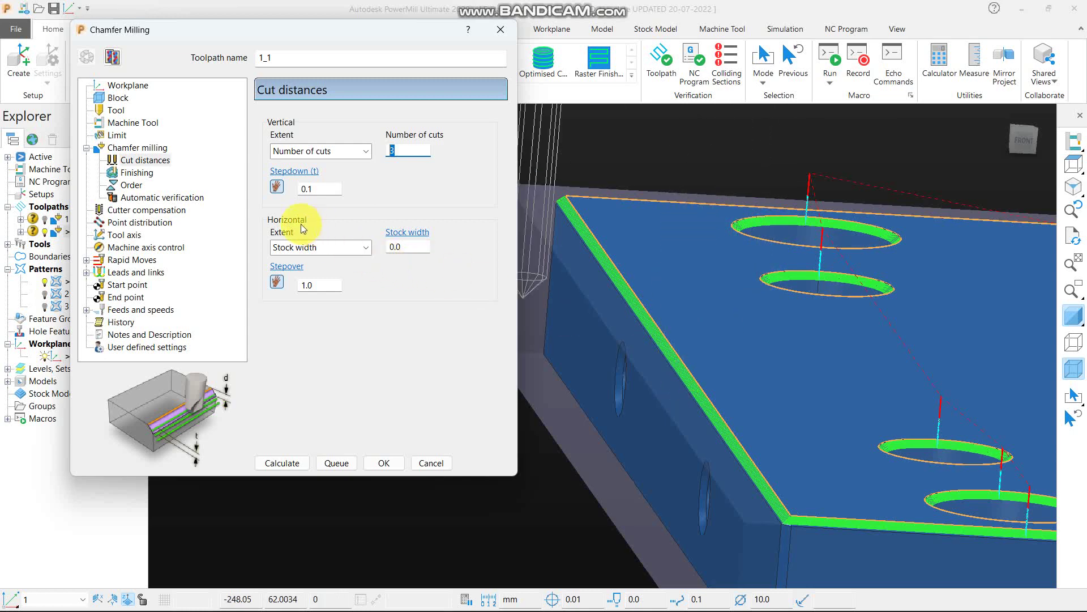
pyautogui.click(1074, 163)
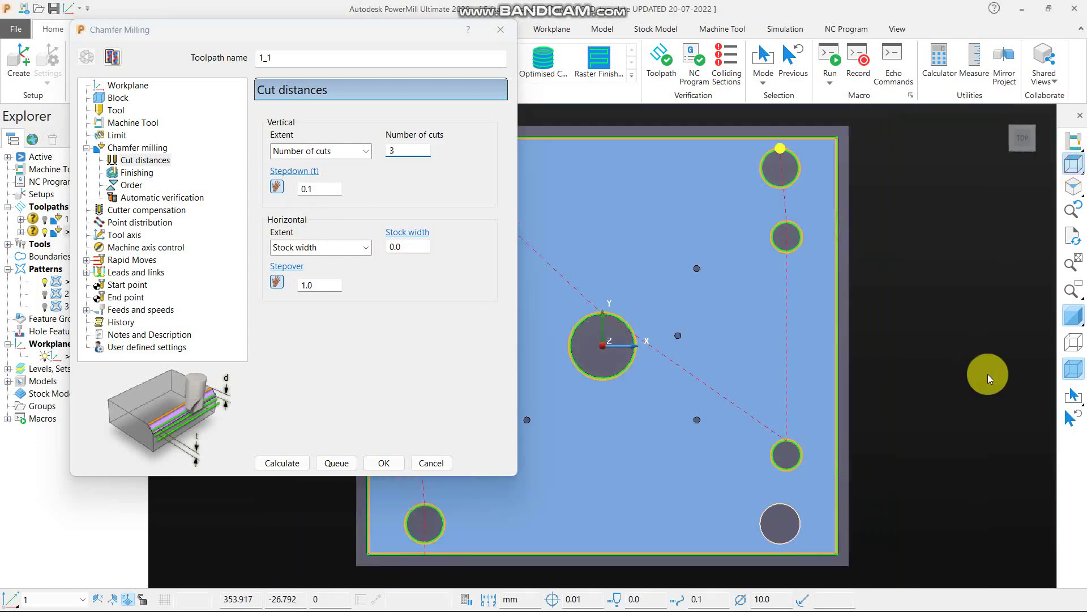
pyautogui.scroll(-4, 976, 374)
pyautogui.scroll(8, 790, 354)
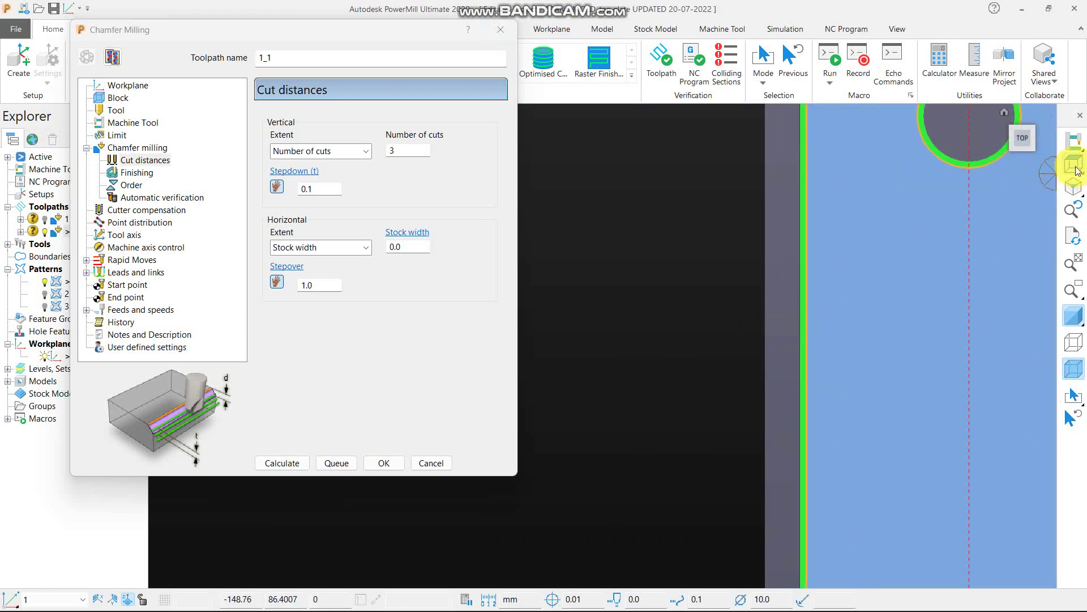
pyautogui.moveTo(1074, 167)
pyautogui.click(950, 165)
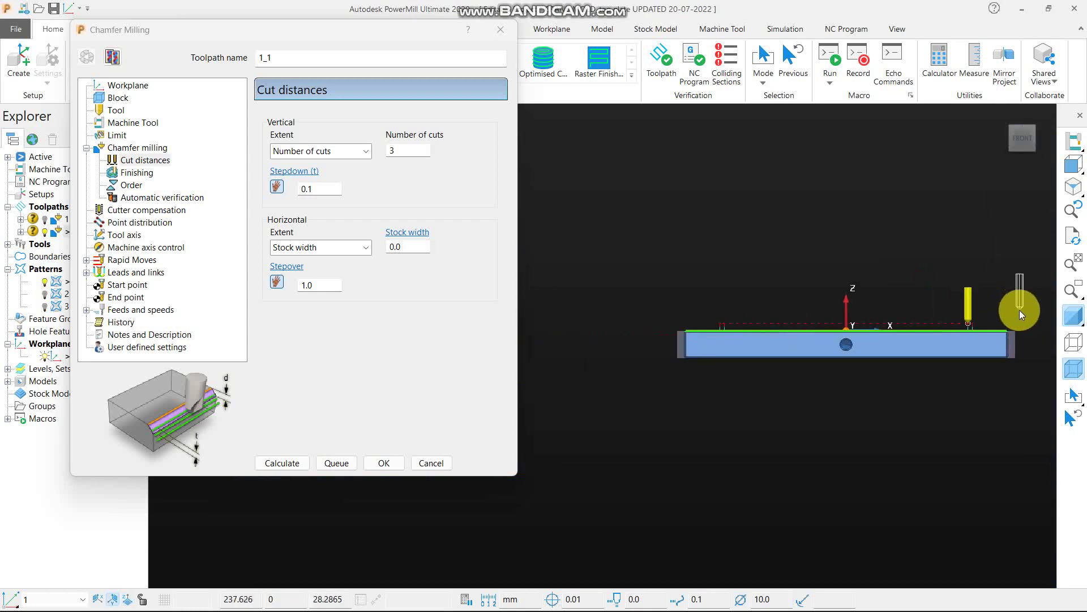
pyautogui.scroll(3, 542, 300)
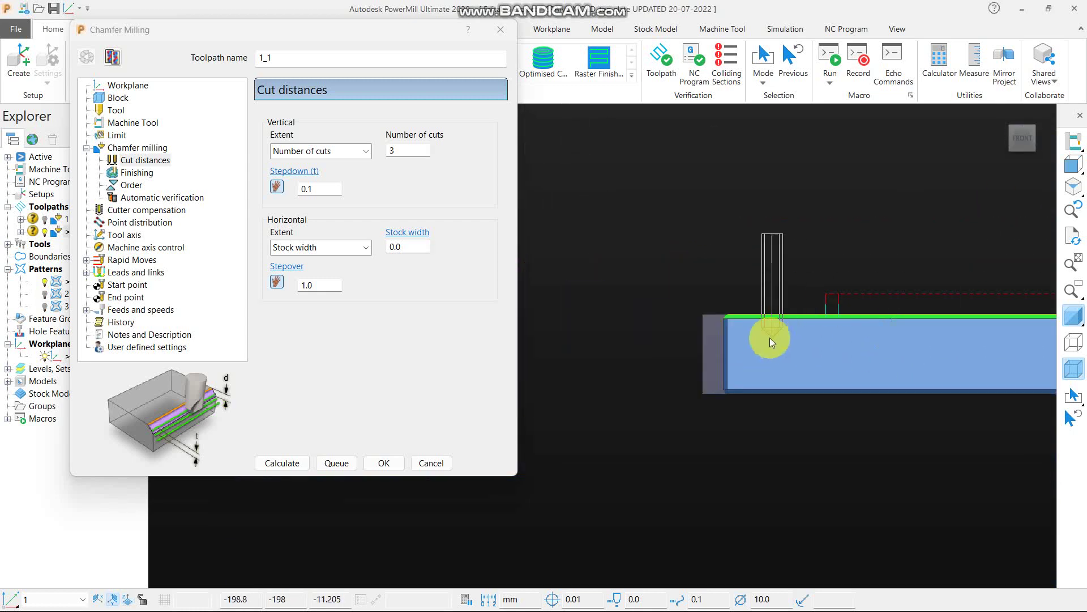
pyautogui.scroll(6, 623, 279)
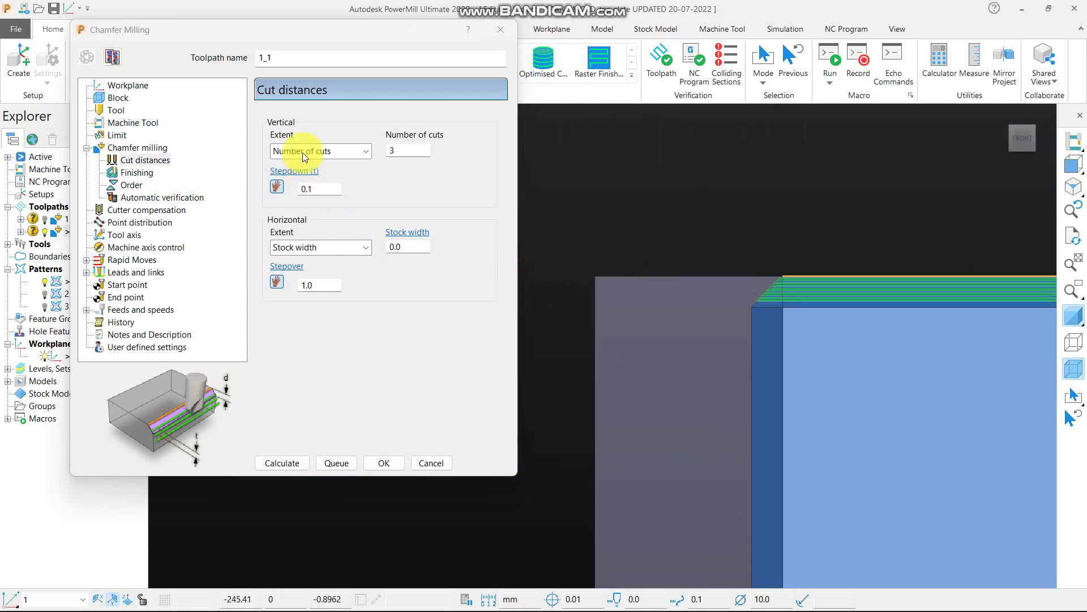
pyautogui.click(148, 149)
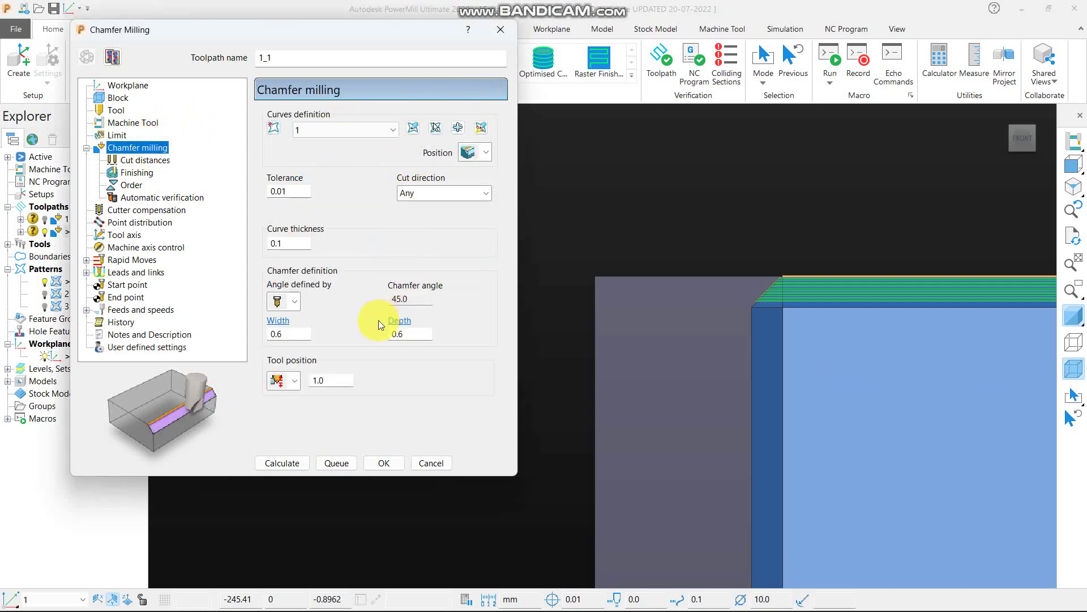